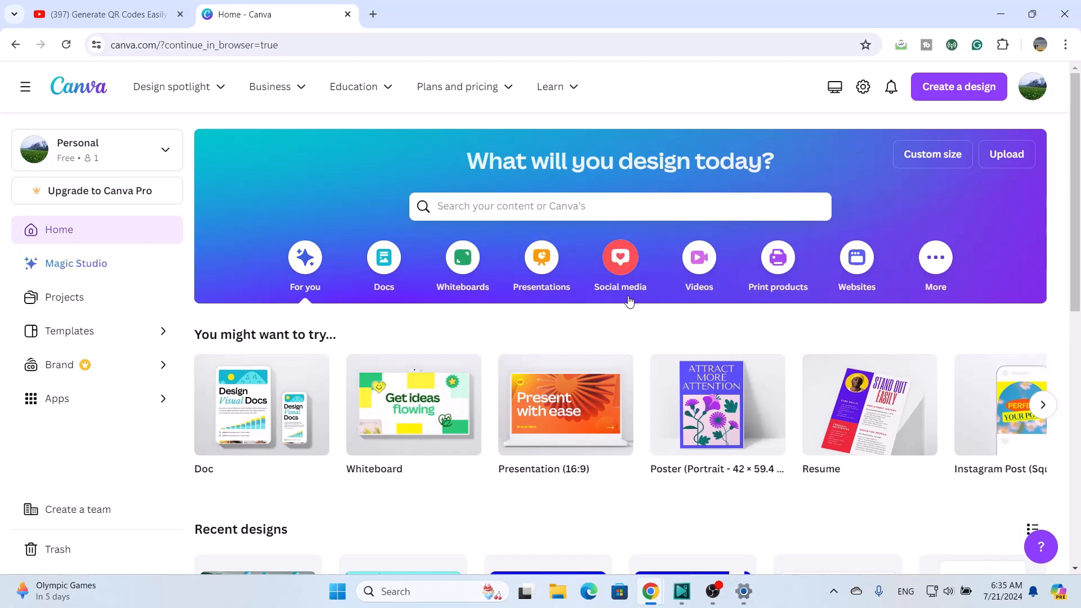
Step: Create a blank 1920 × 1080 px video design and name it Animated Video
left_click(700, 264)
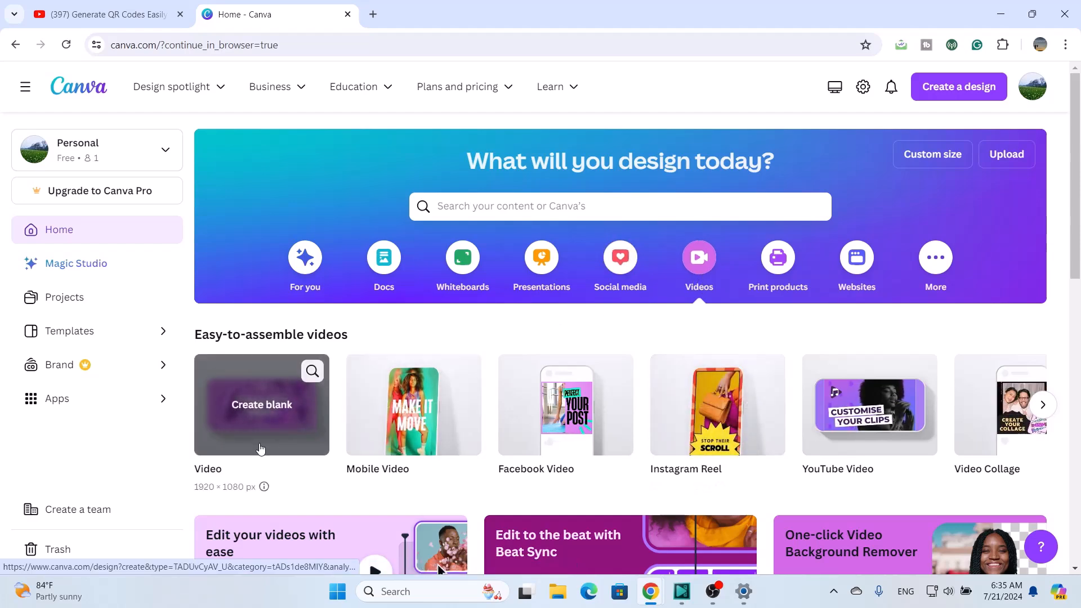
left_click(260, 449)
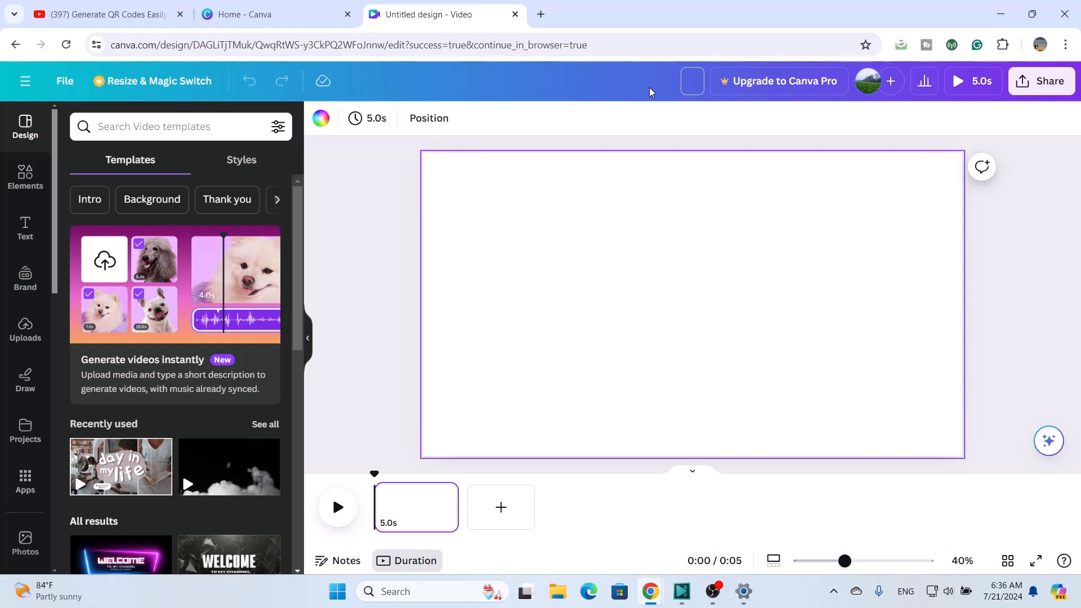
type("Animated")
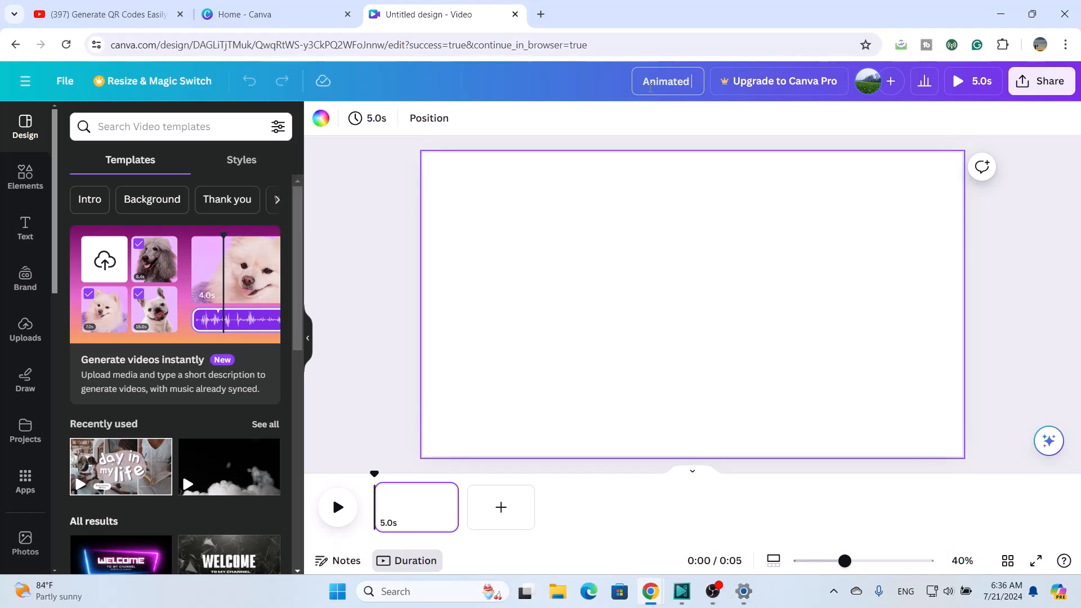
type(" Video")
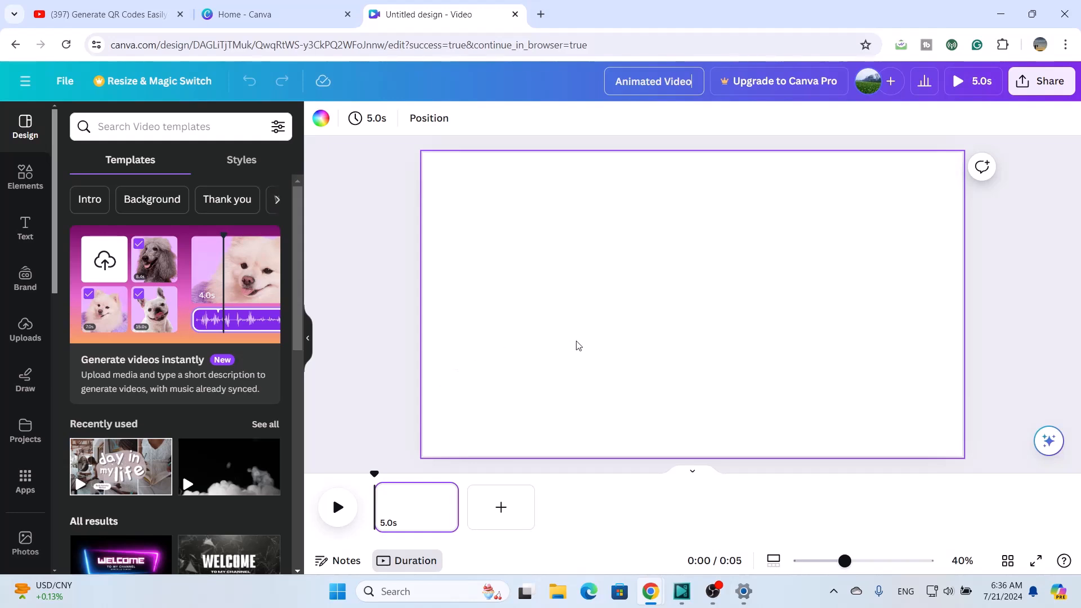
Step: Search the elements library for "landscap" and examine the matching landscape graphics
left_click(24, 175)
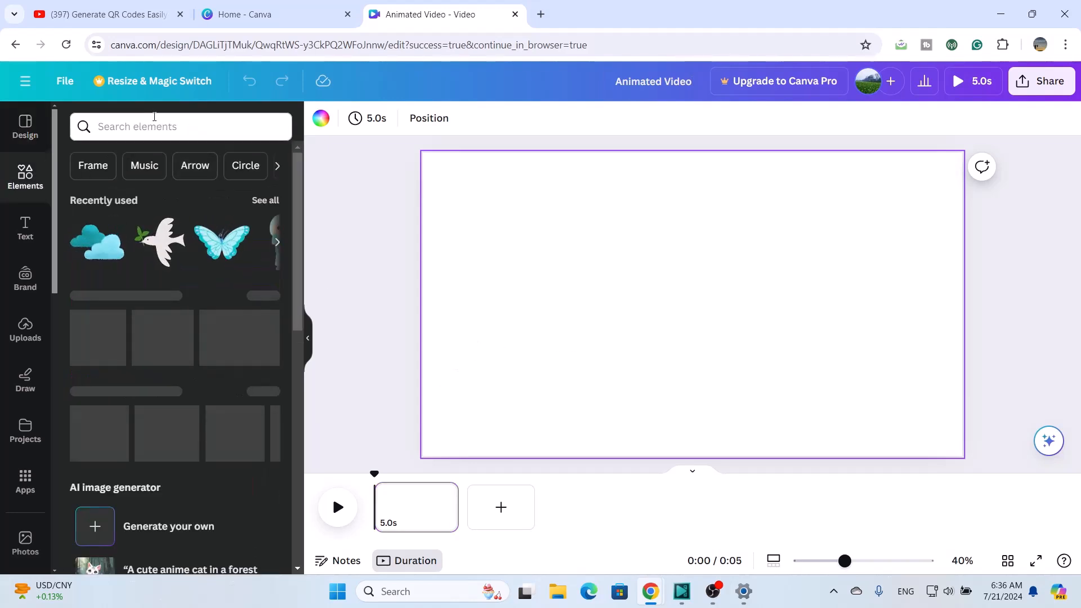
left_click(159, 125)
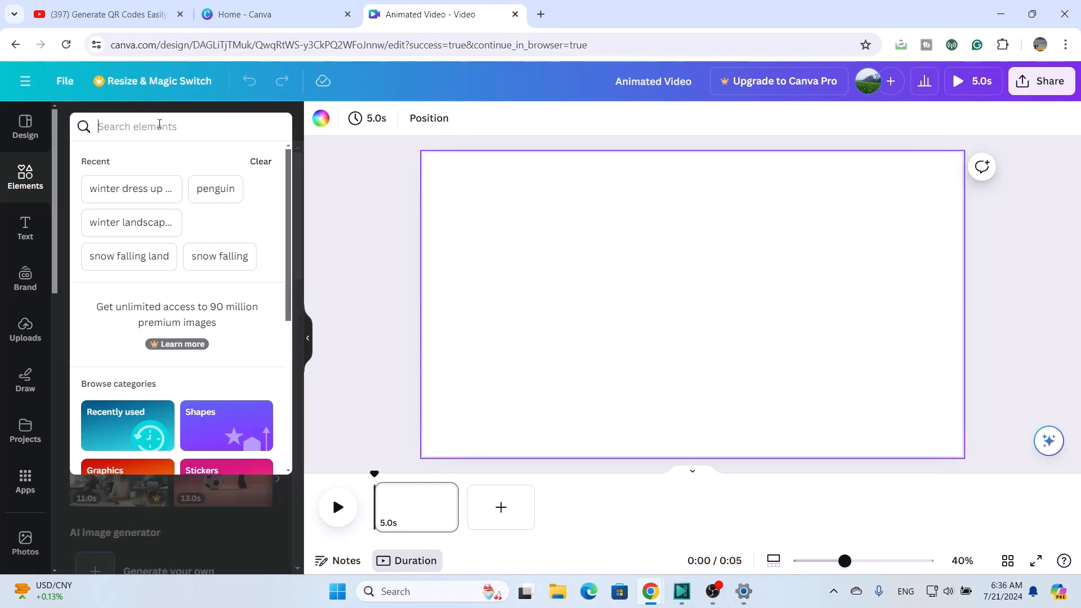
type("Land")
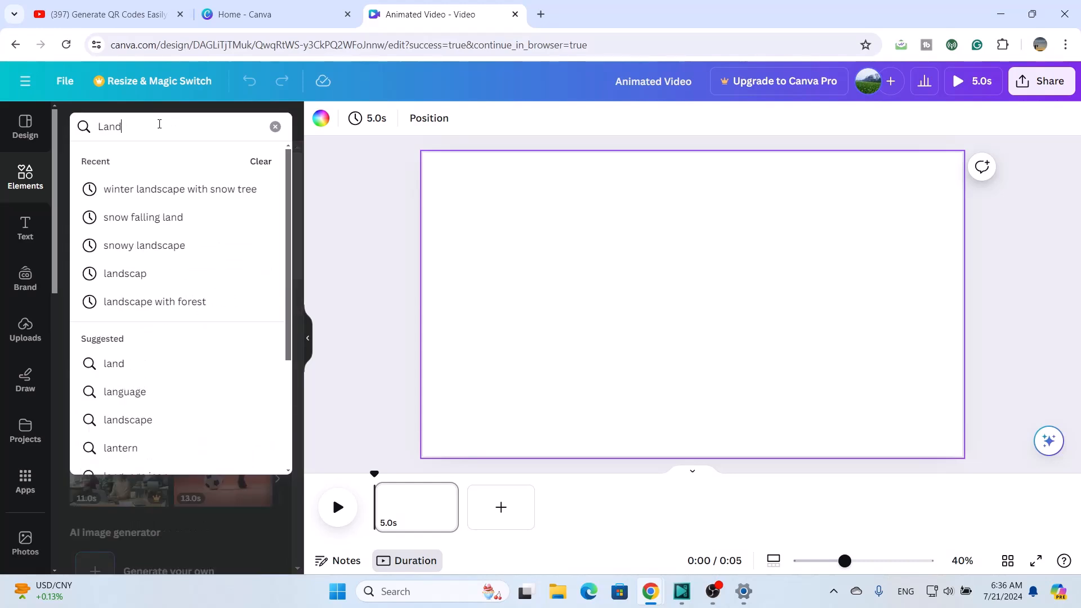
type("sc")
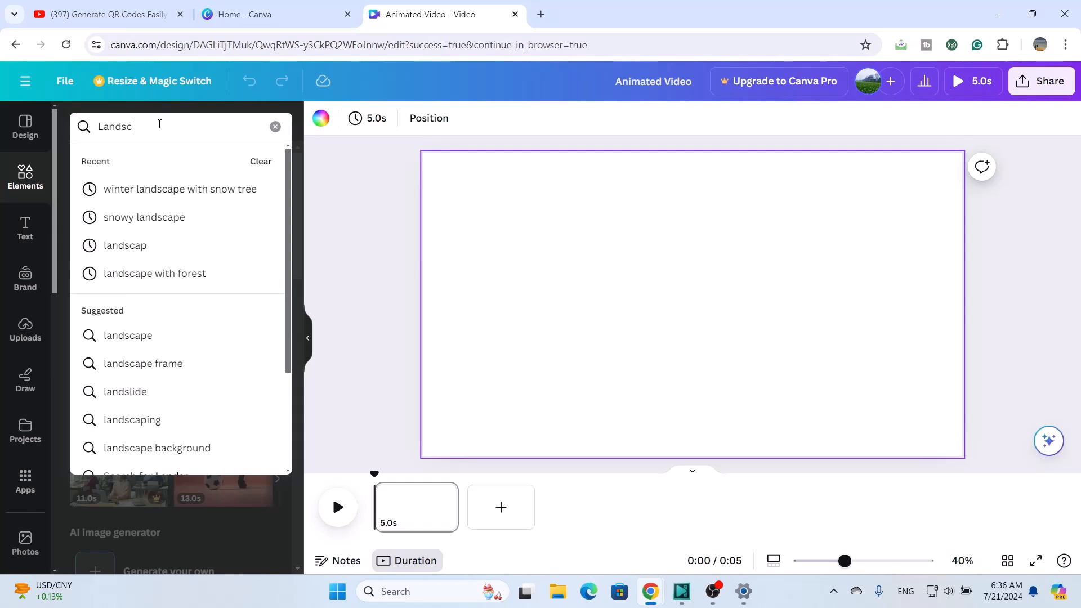
type("a")
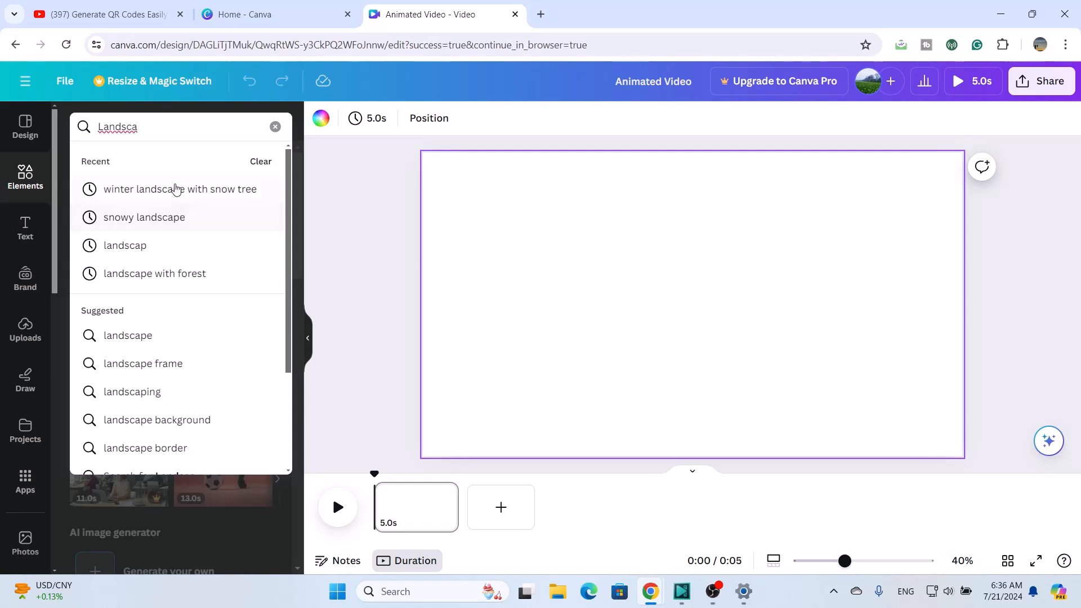
left_click(132, 246)
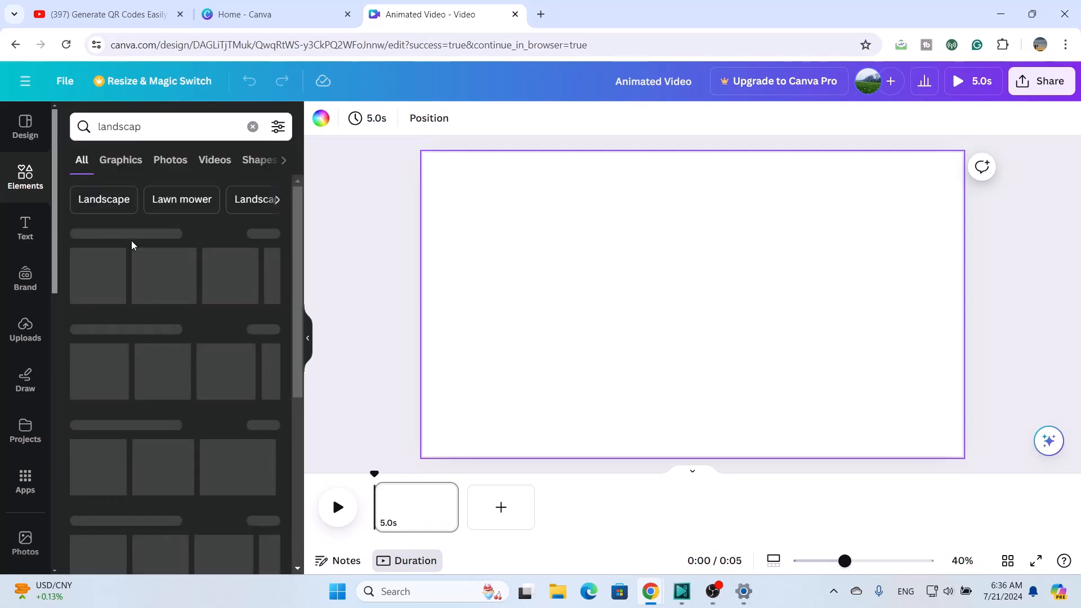
left_click(274, 242)
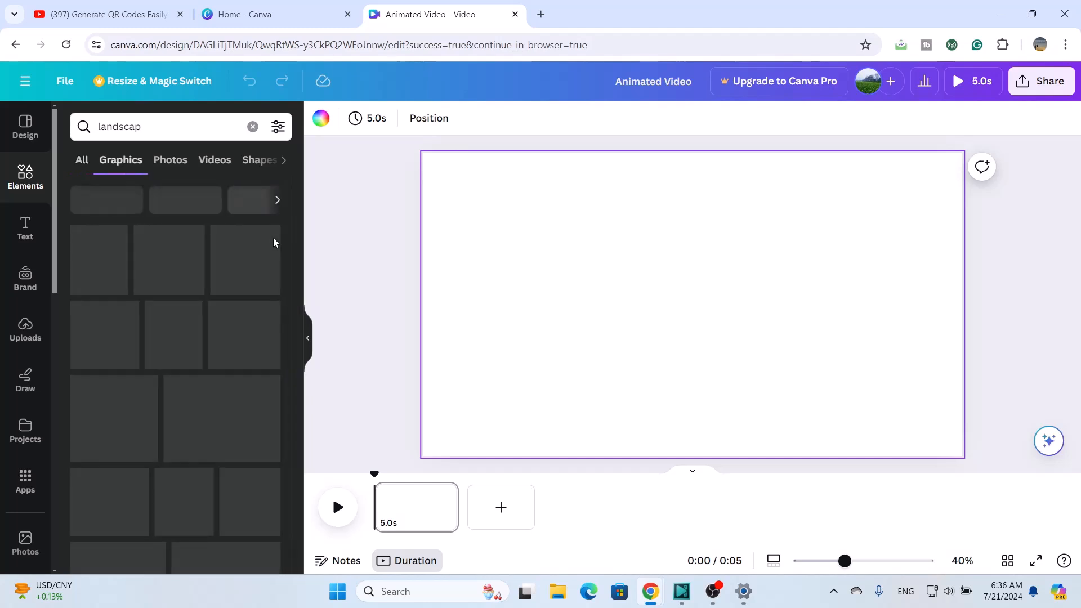
scroll(156, 461, "down", 1)
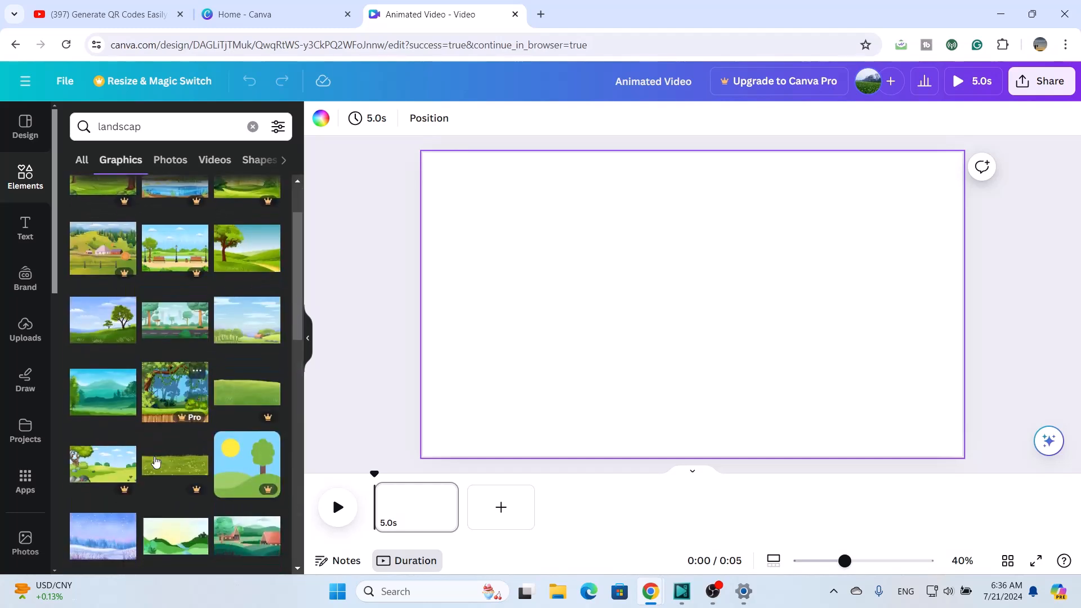
scroll(156, 461, "up", 1)
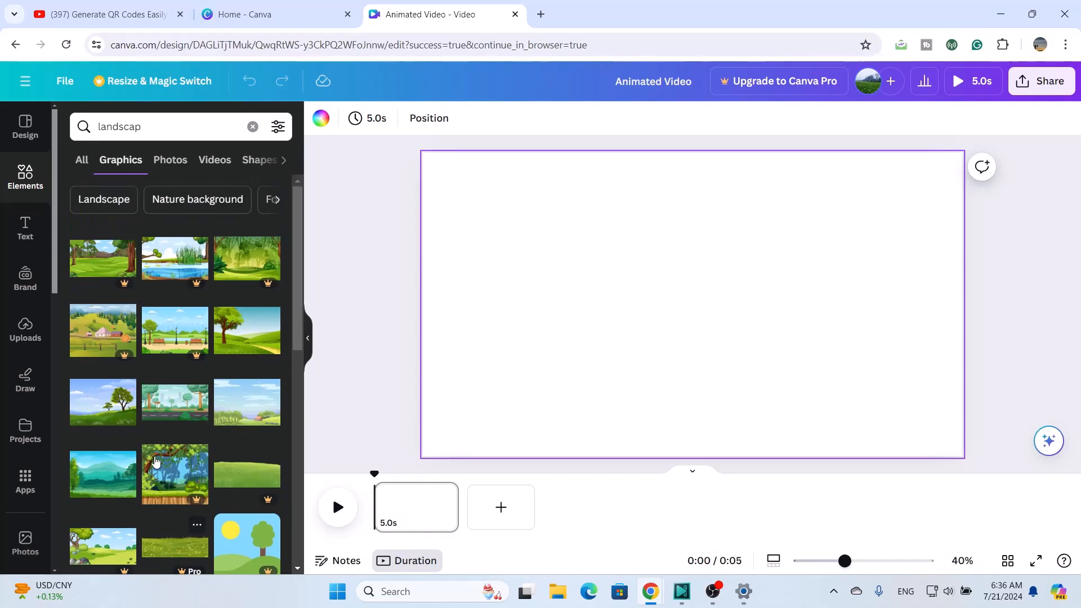
Step: Generate AI images from the prompt "green field" with no style applied
left_click(23, 188)
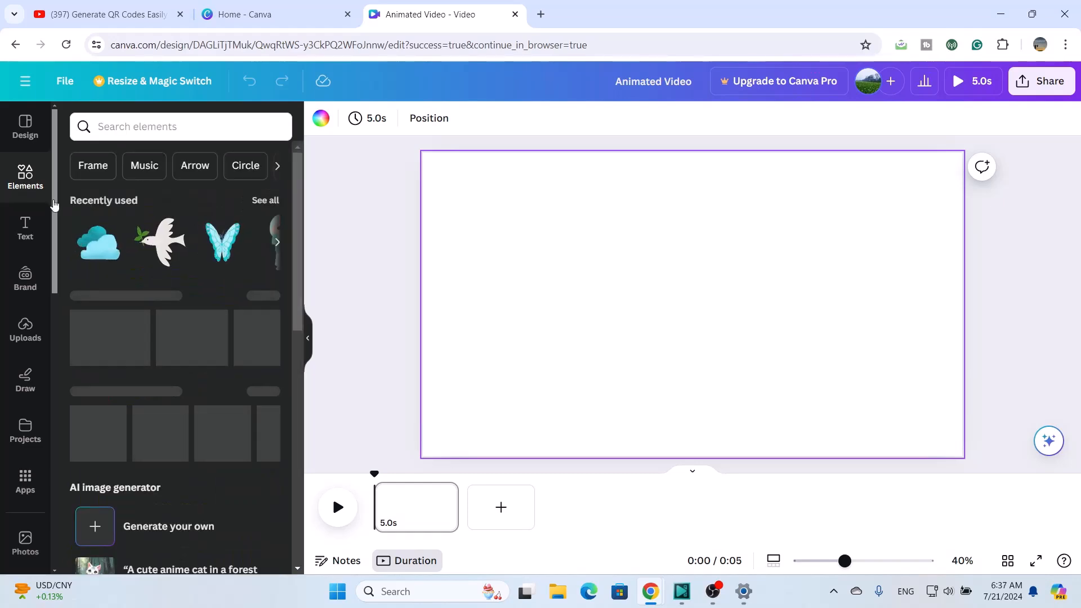
scroll(103, 361, "down", 3)
scroll(103, 361, "down", 1)
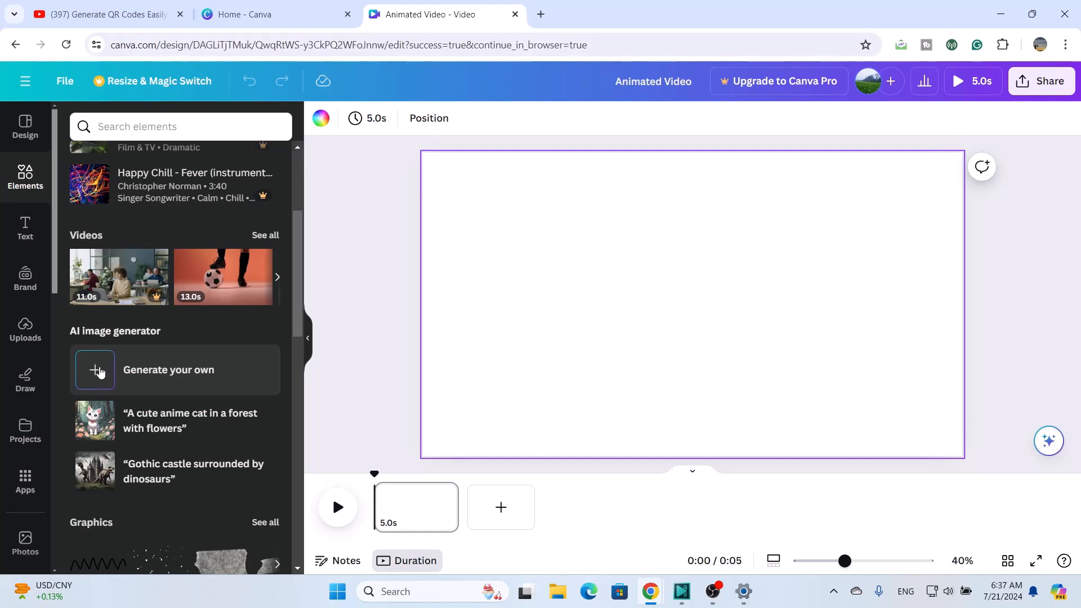
left_click(99, 372)
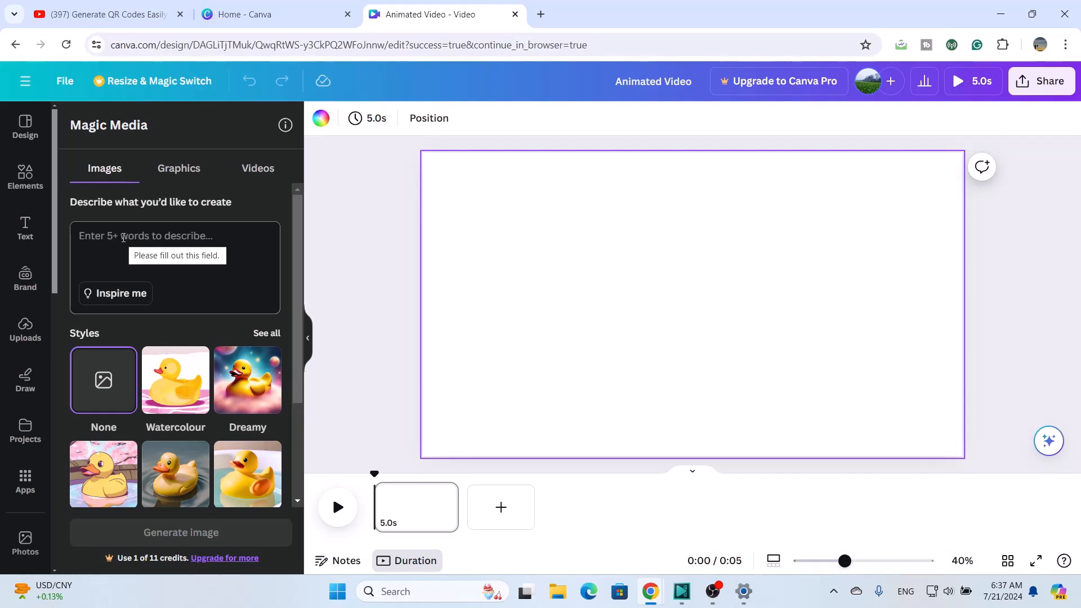
type("gr")
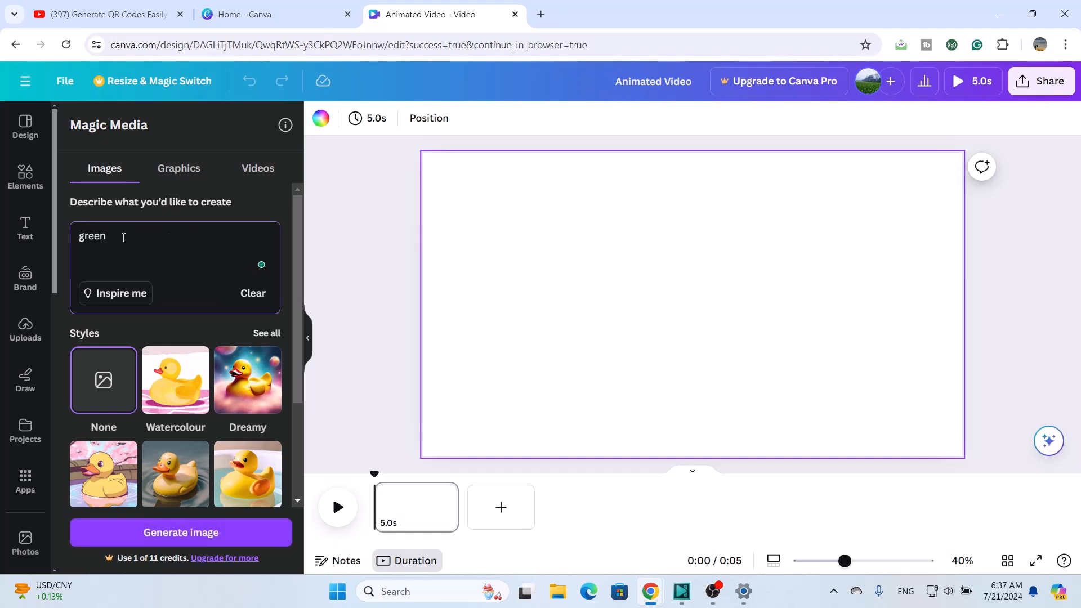
type("een ")
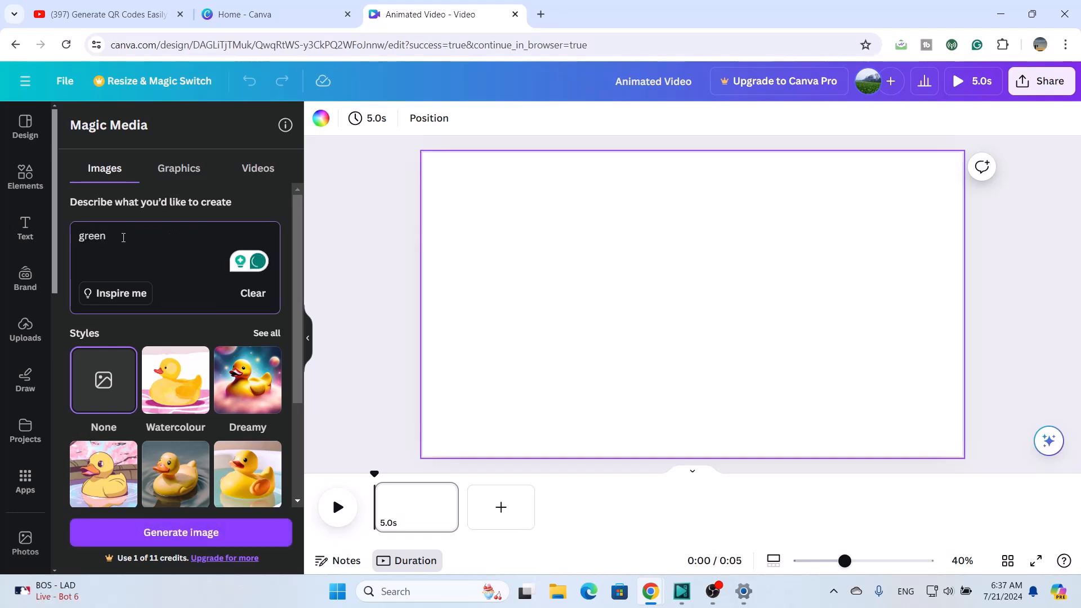
type("fi")
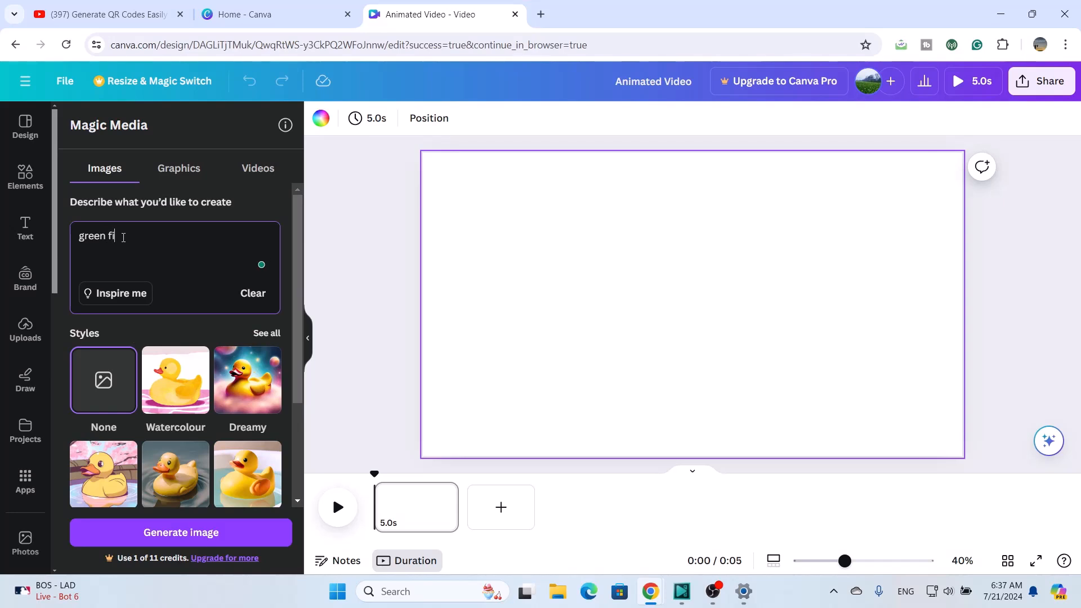
type("eld")
key("Return")
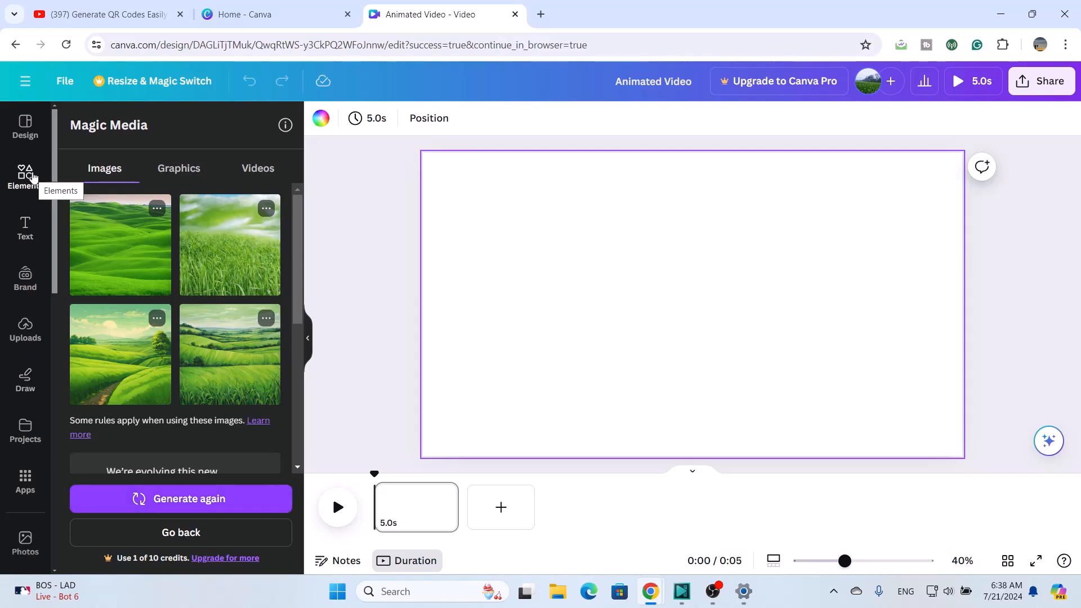
Step: Add the uploaded image of a flat green field with distant hills and a tree line to the page
left_click(26, 175)
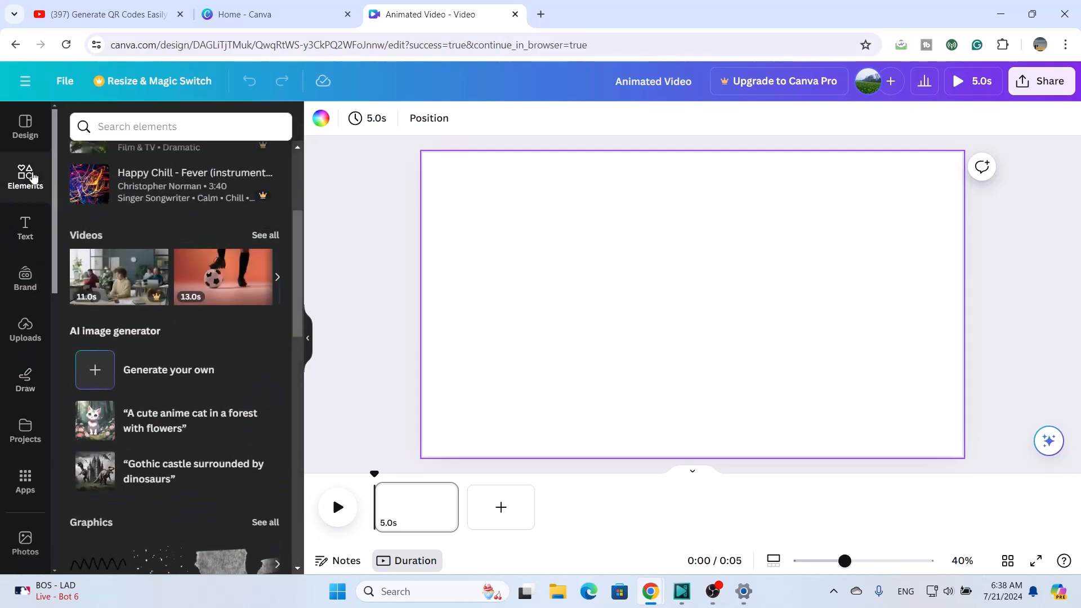
scroll(186, 325, "up", 3)
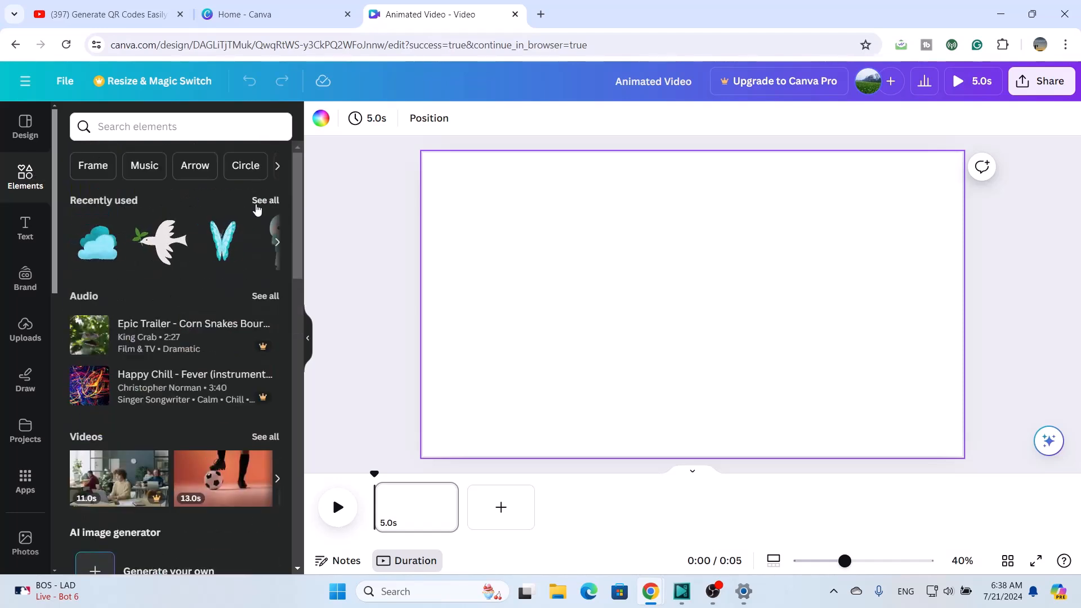
left_click(260, 200)
left_click(25, 329)
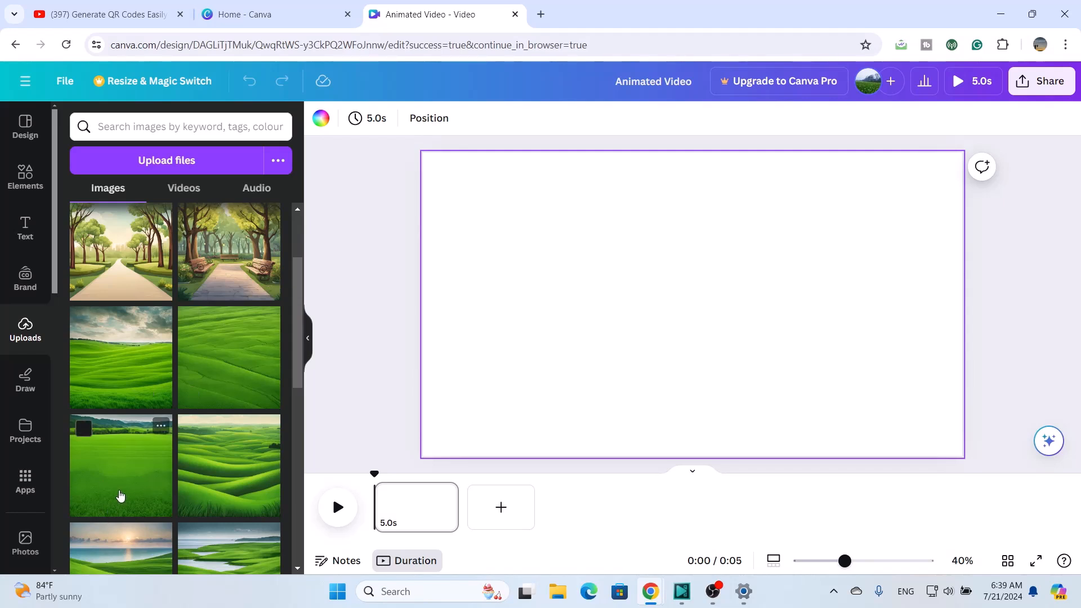
left_click(120, 495)
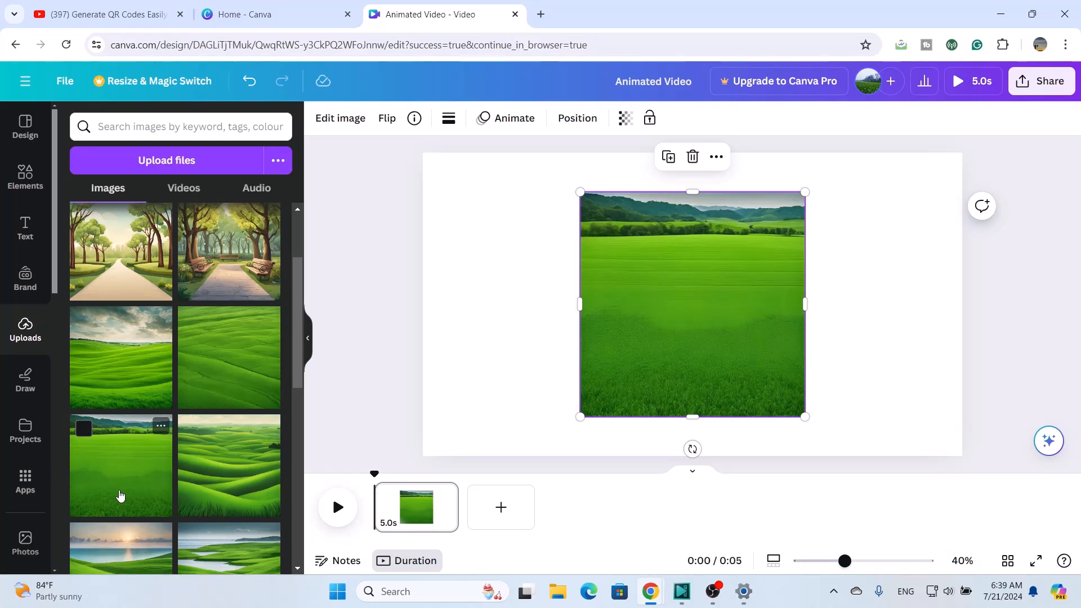
Step: Stretch the green field image to the full width and height of the page
left_click_drag(583, 298, 432, 320)
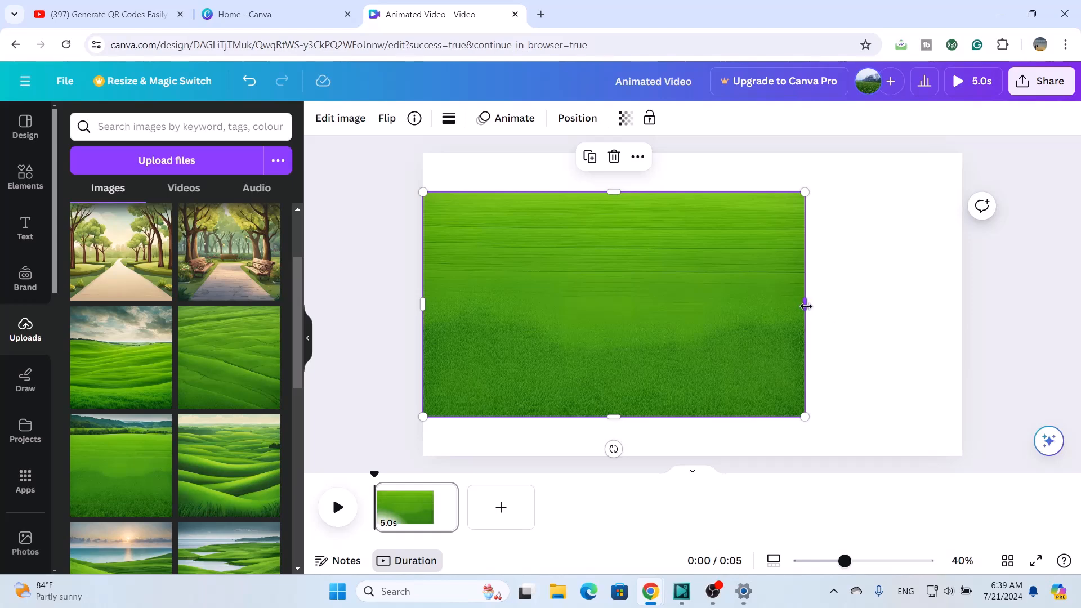
left_click_drag(806, 306, 963, 354)
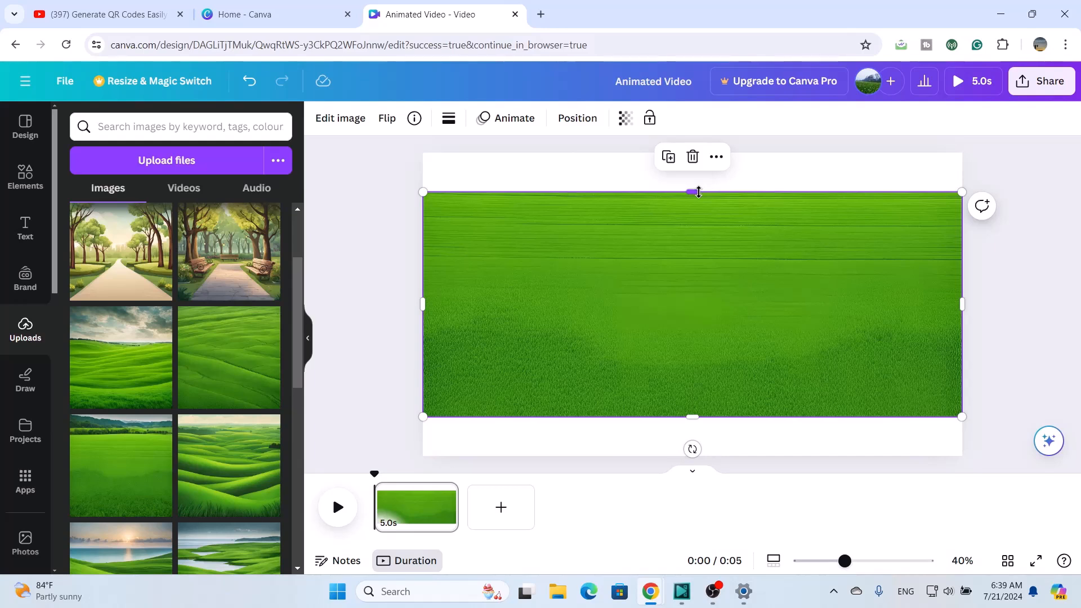
left_click_drag(698, 192, 693, 152)
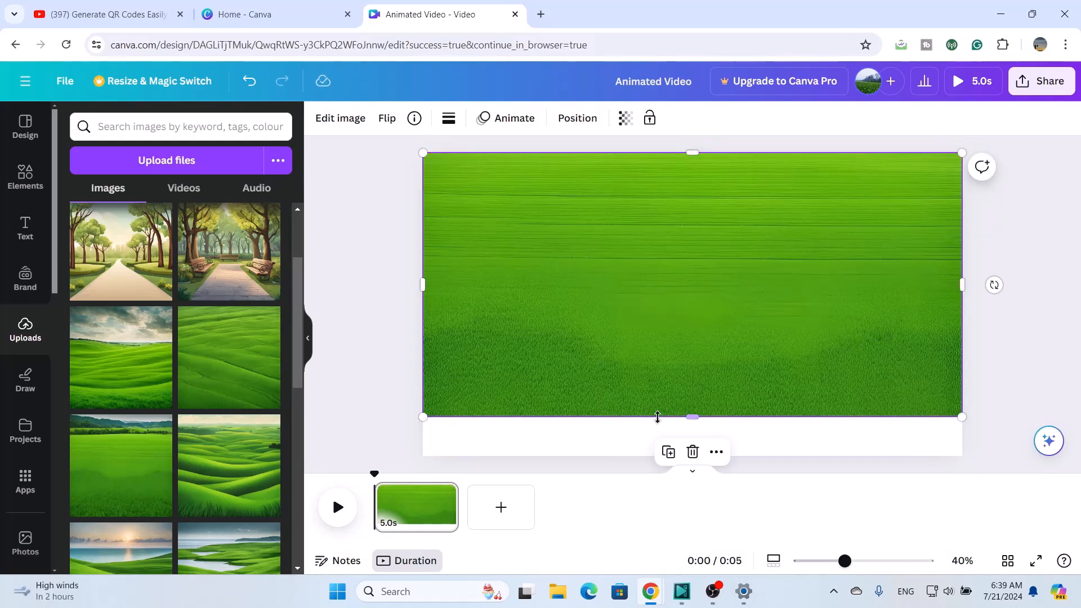
left_click_drag(695, 416, 700, 451)
Step: Shift the field image downward and extend its upper edge to the page top, bringing the hills and tree line into the frame
left_click_drag(724, 386, 726, 476)
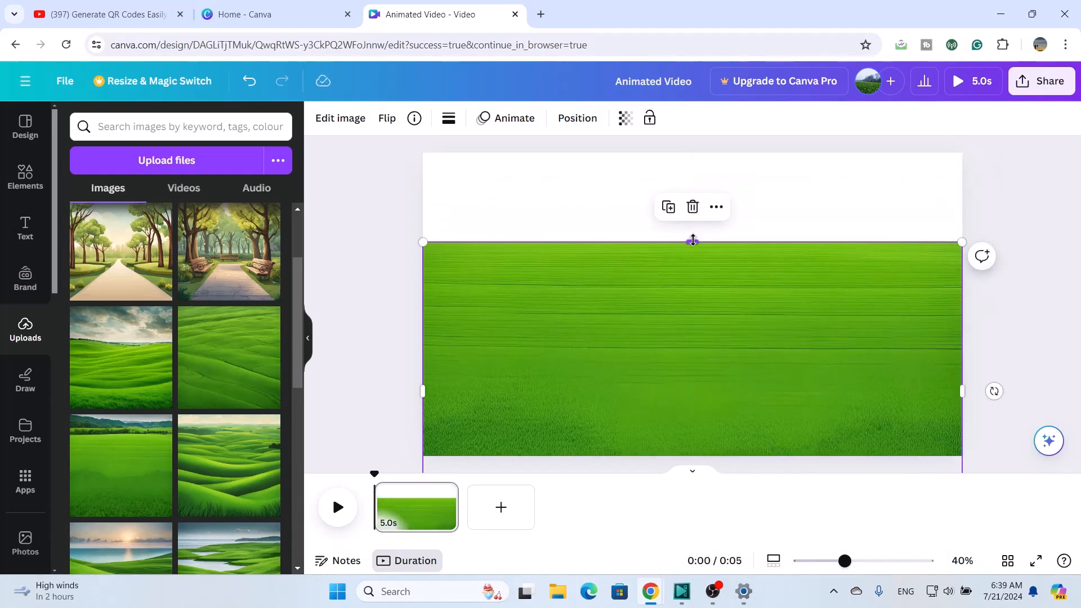
left_click_drag(694, 241, 685, 144)
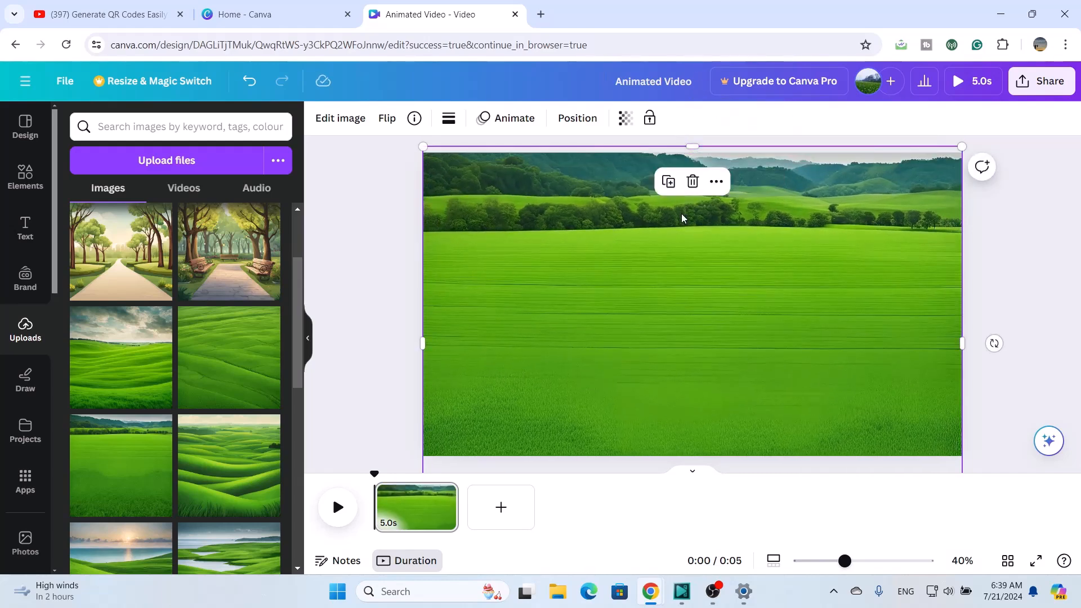
left_click_drag(682, 218, 675, 258)
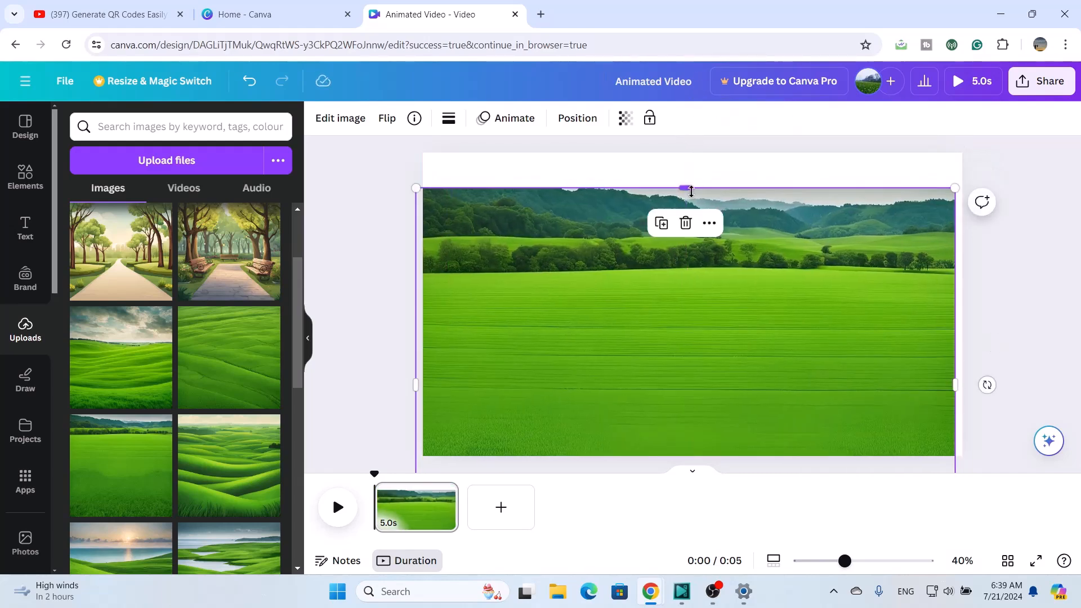
left_click_drag(691, 191, 699, 158)
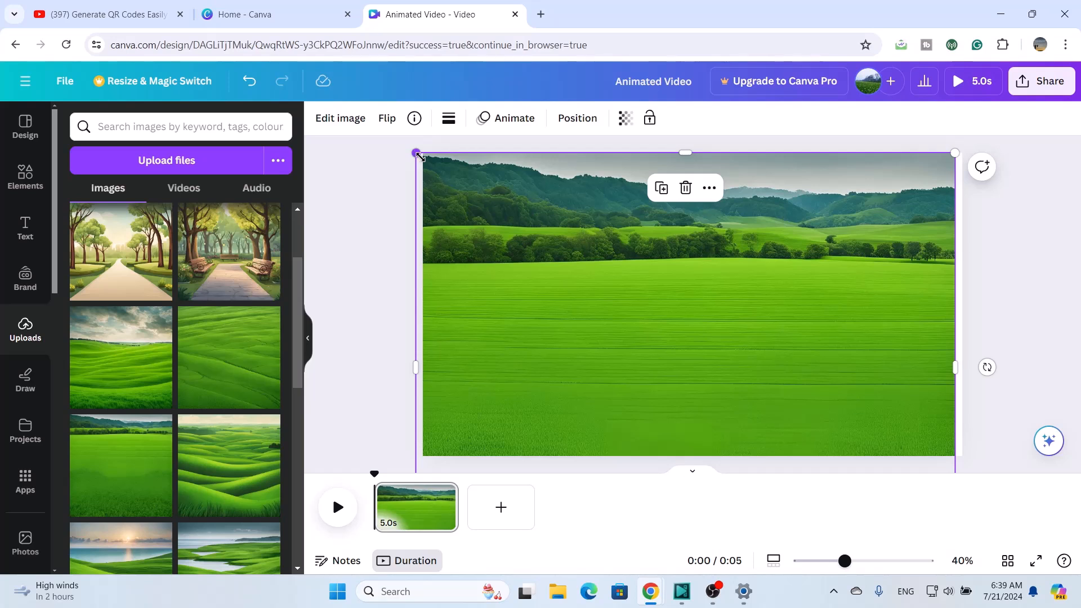
Step: Align the field image with the page's upper corners and side edges, and lock it as the background
left_click_drag(423, 158, 424, 159)
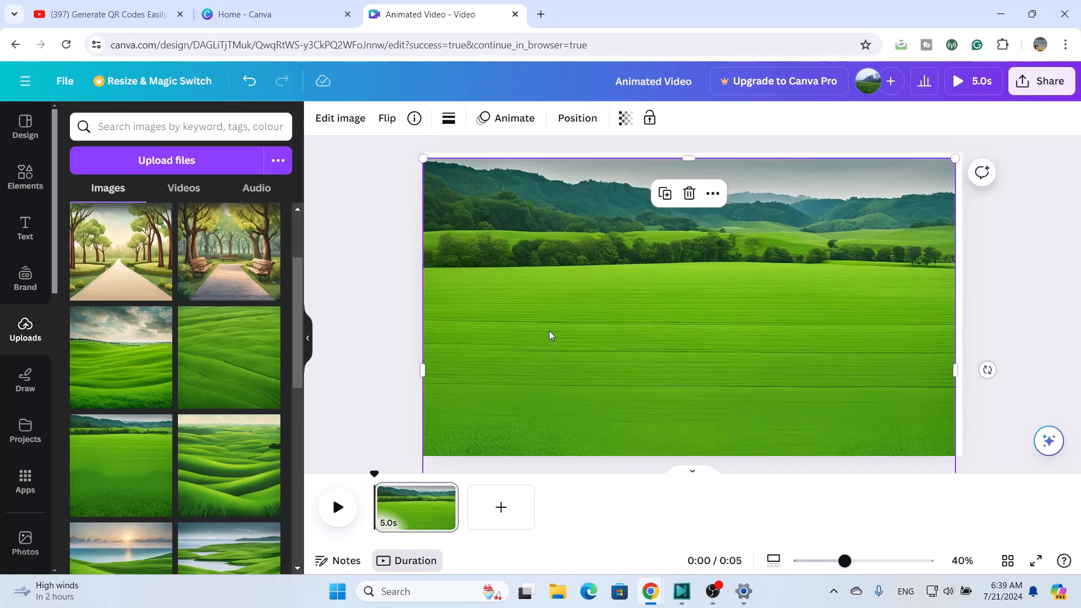
left_click_drag(550, 336, 550, 324)
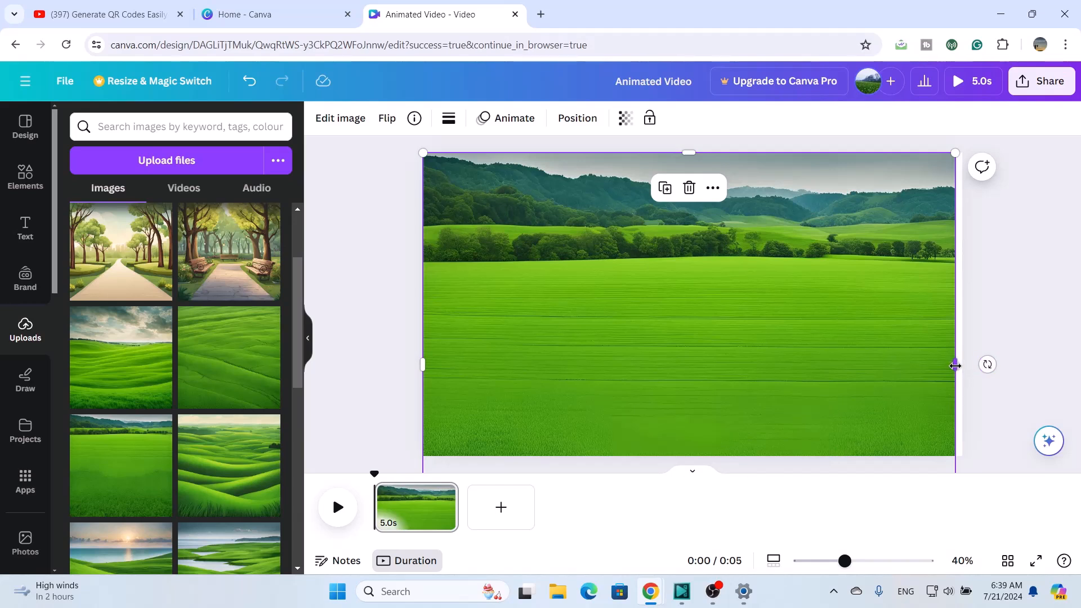
left_click_drag(955, 366, 962, 365)
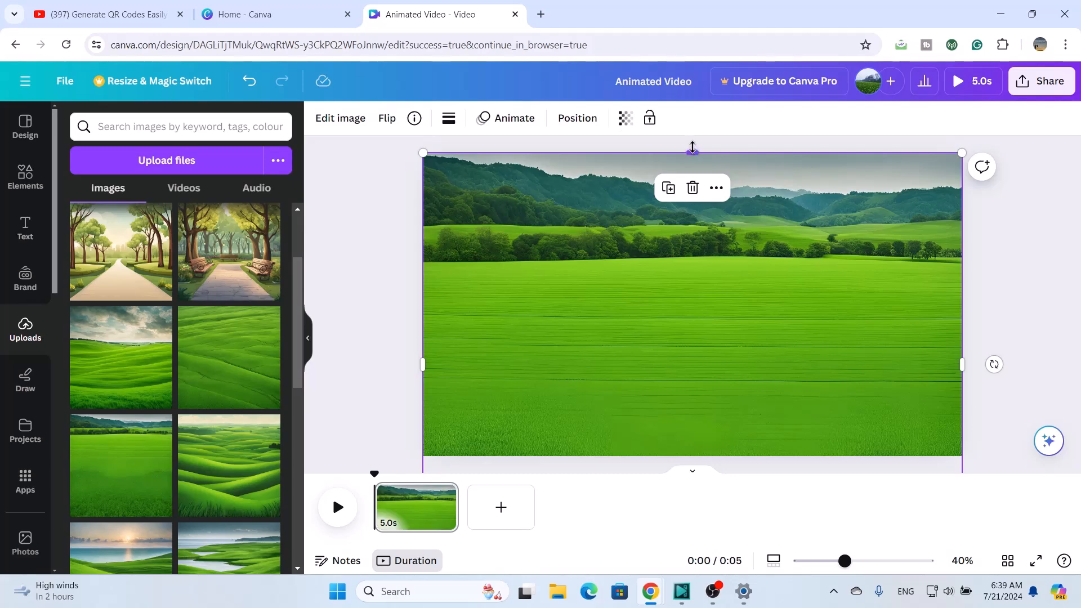
left_click(650, 119)
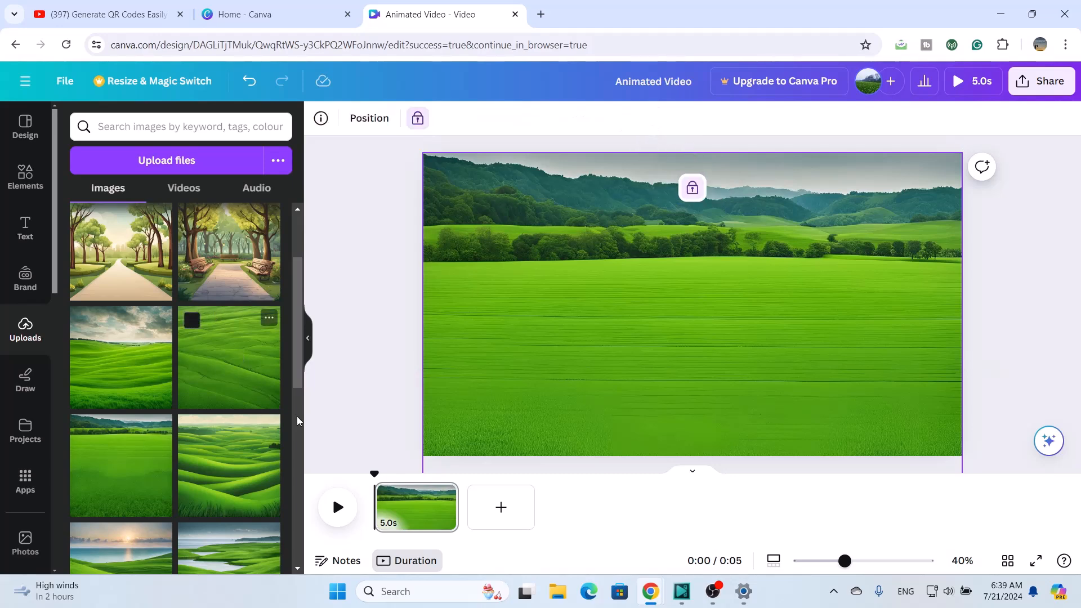
Step: Search the elements library for "forest plants" and list all of the matching graphics
left_click(25, 192)
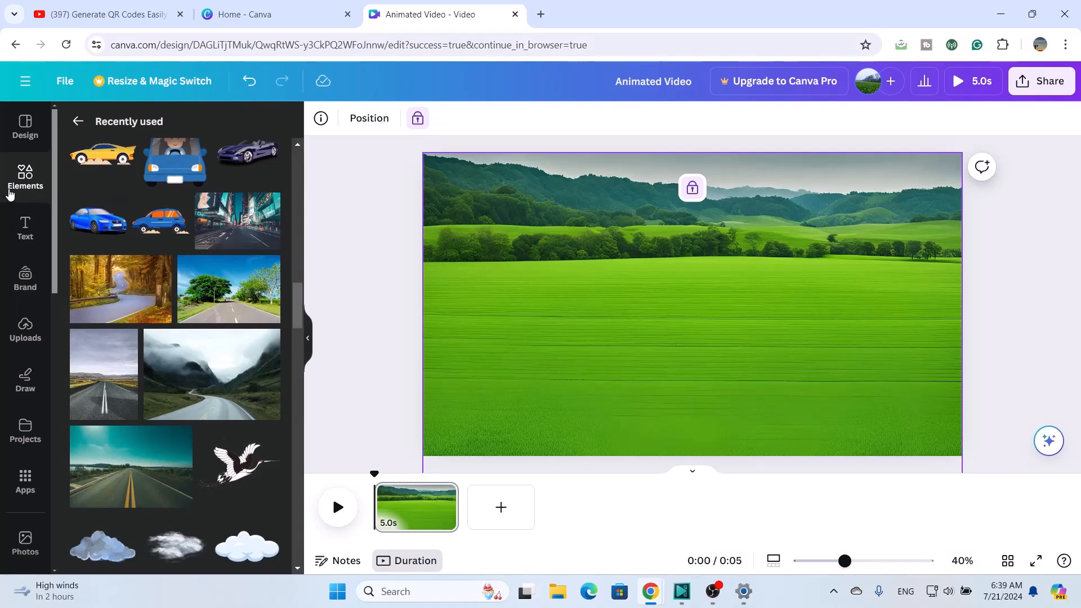
left_click(12, 194)
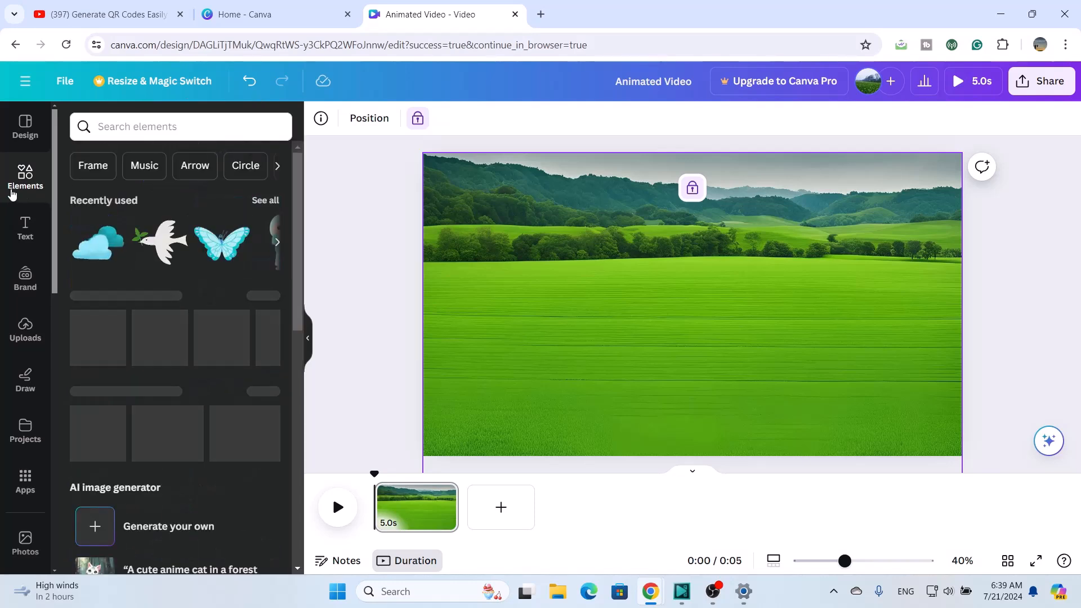
left_click(216, 128)
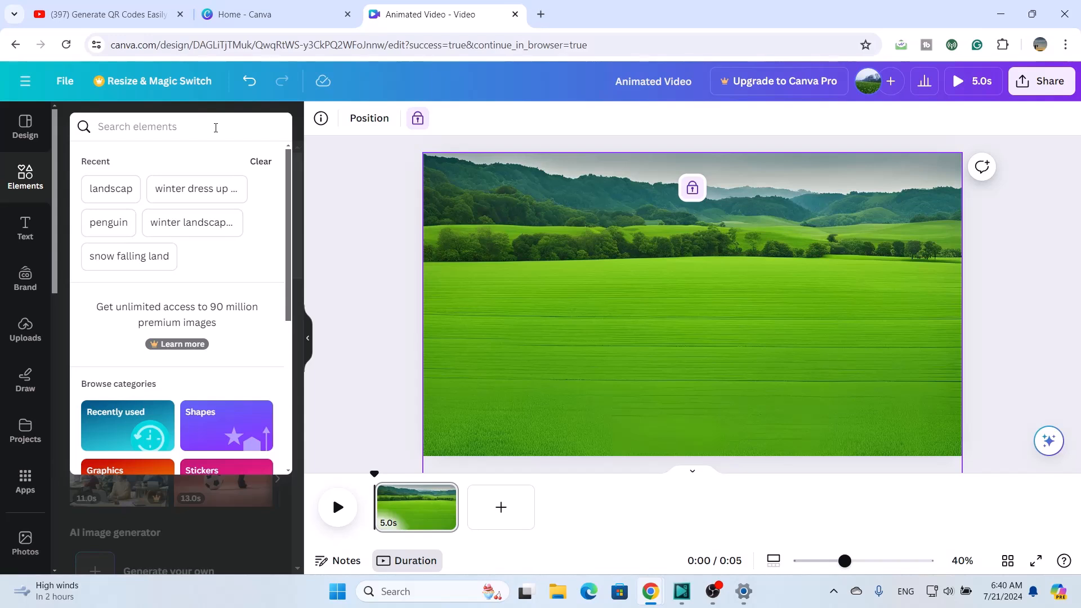
type("fore")
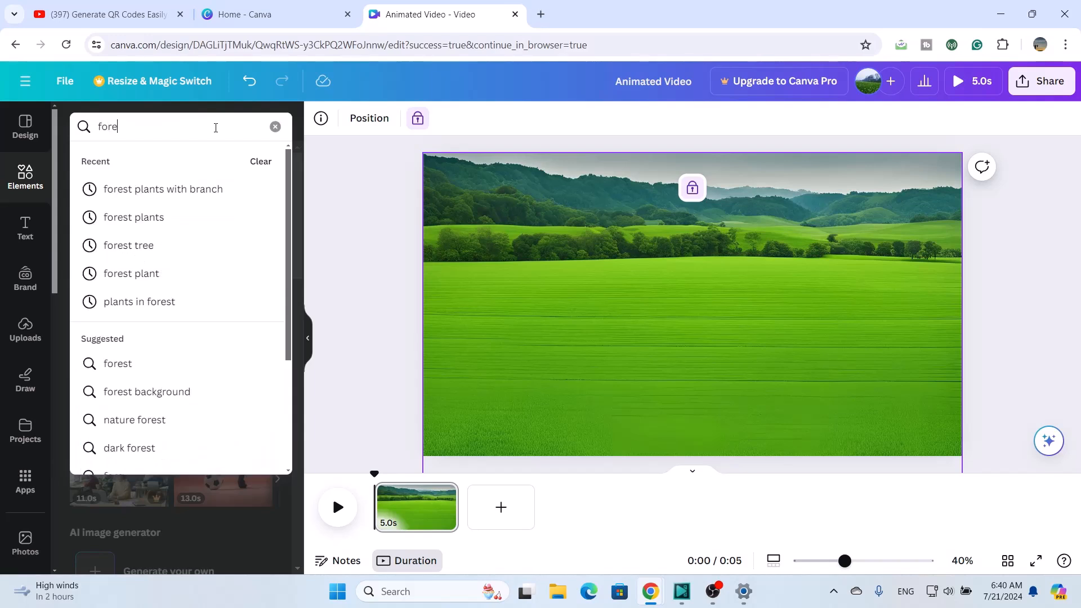
type("st pl")
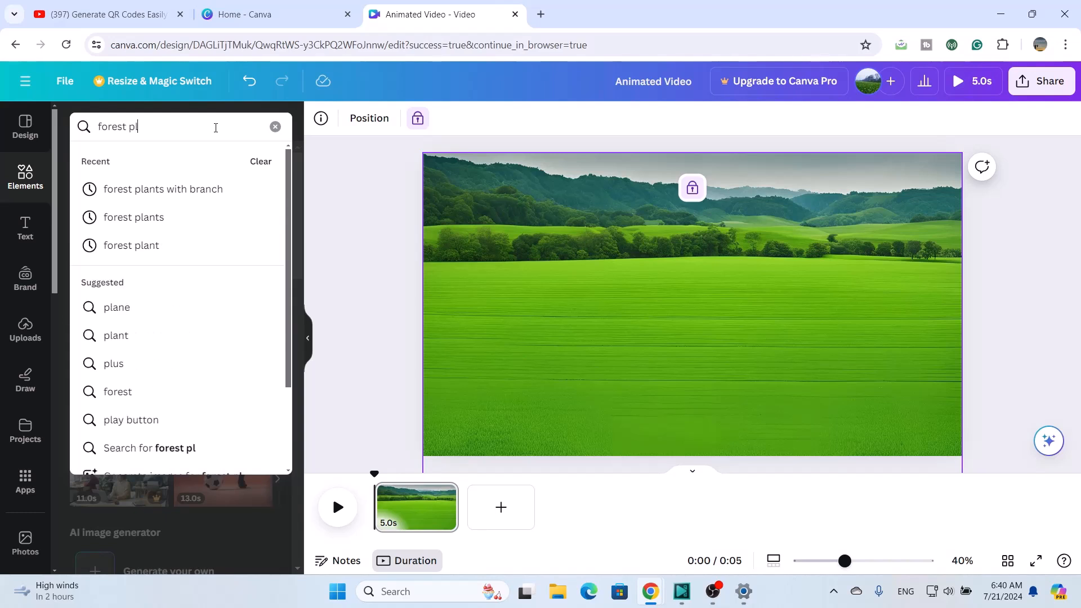
type("ants")
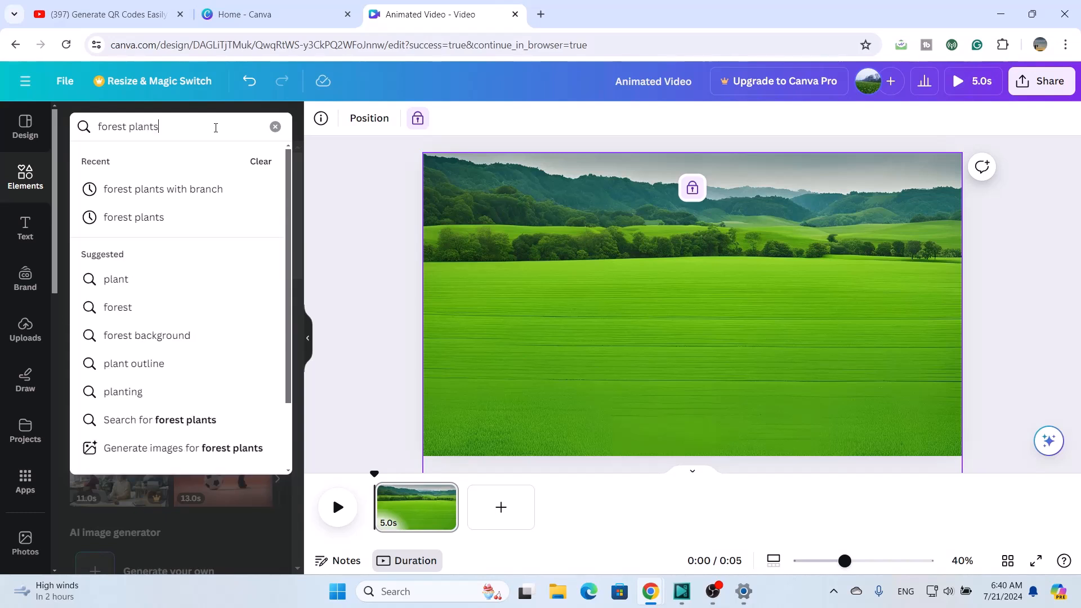
key("Return")
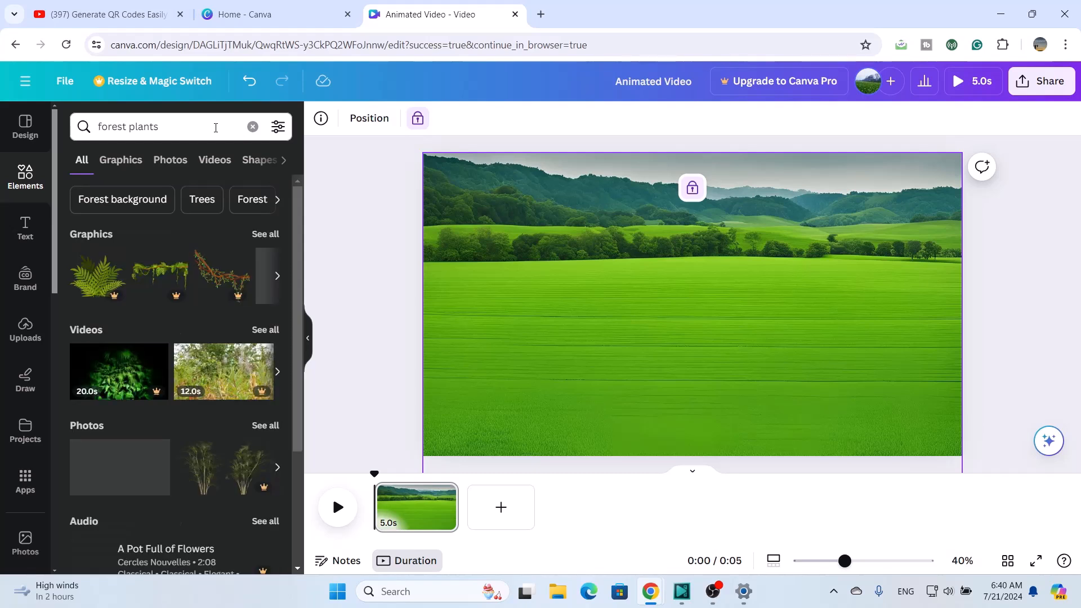
left_click(263, 236)
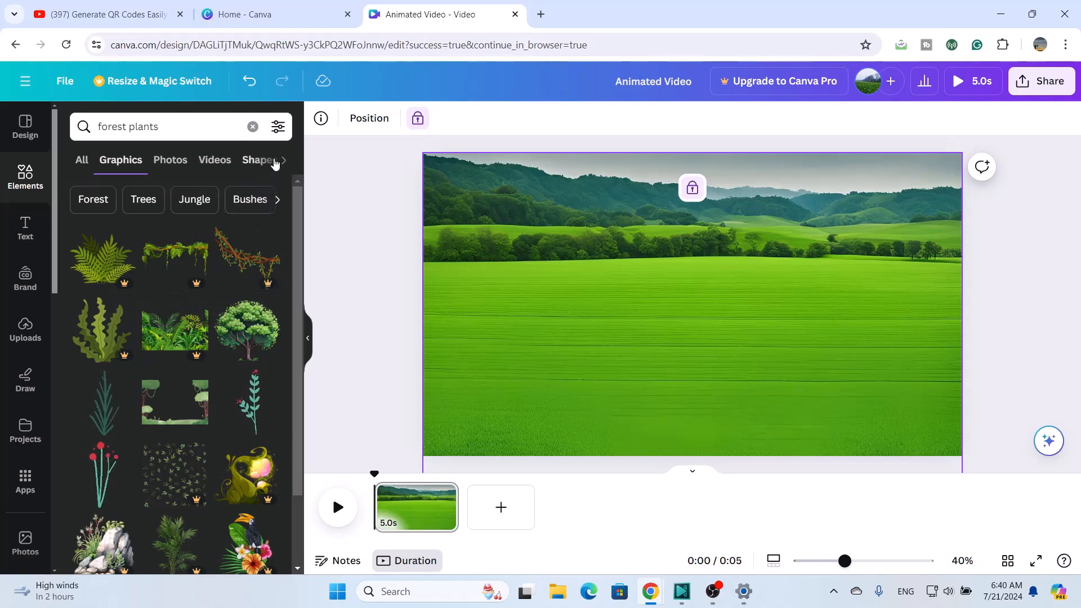
Step: Filter the forest plants graphics to animated ones and browse them
left_click(277, 128)
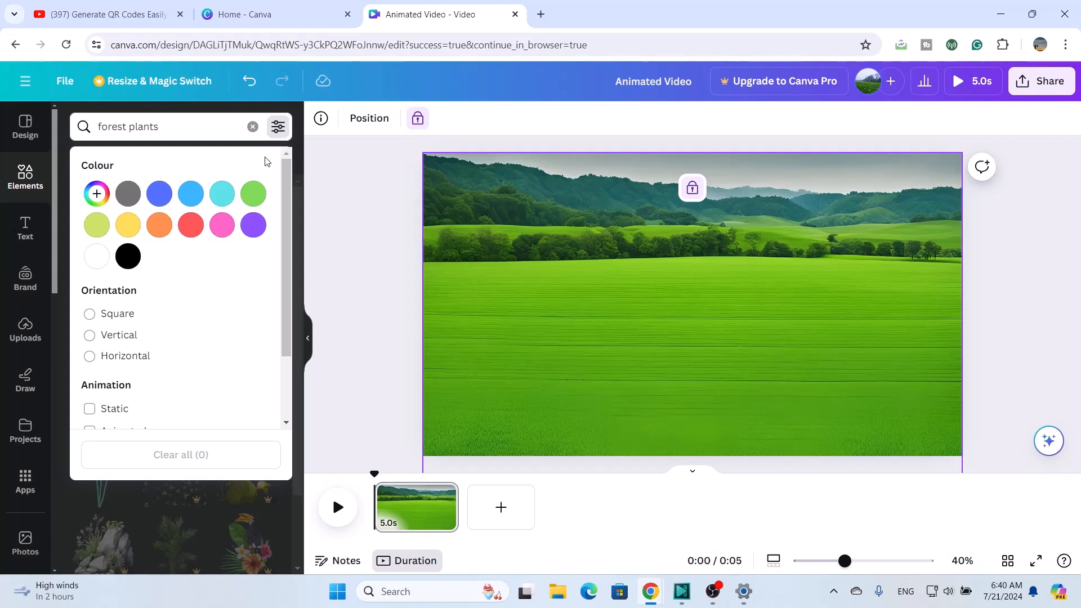
scroll(149, 386, "down", 2)
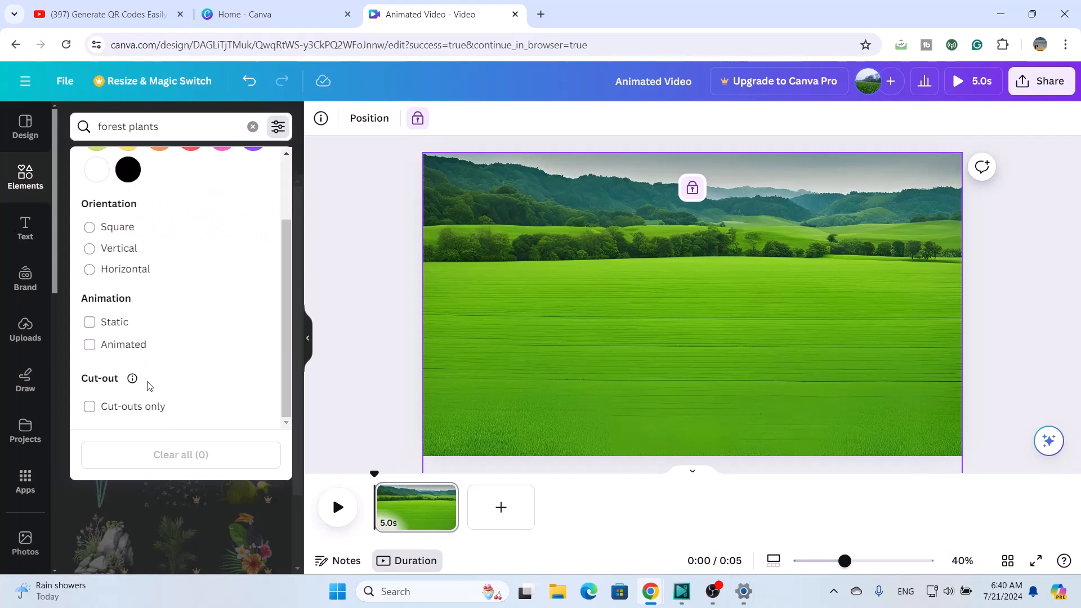
left_click(88, 345)
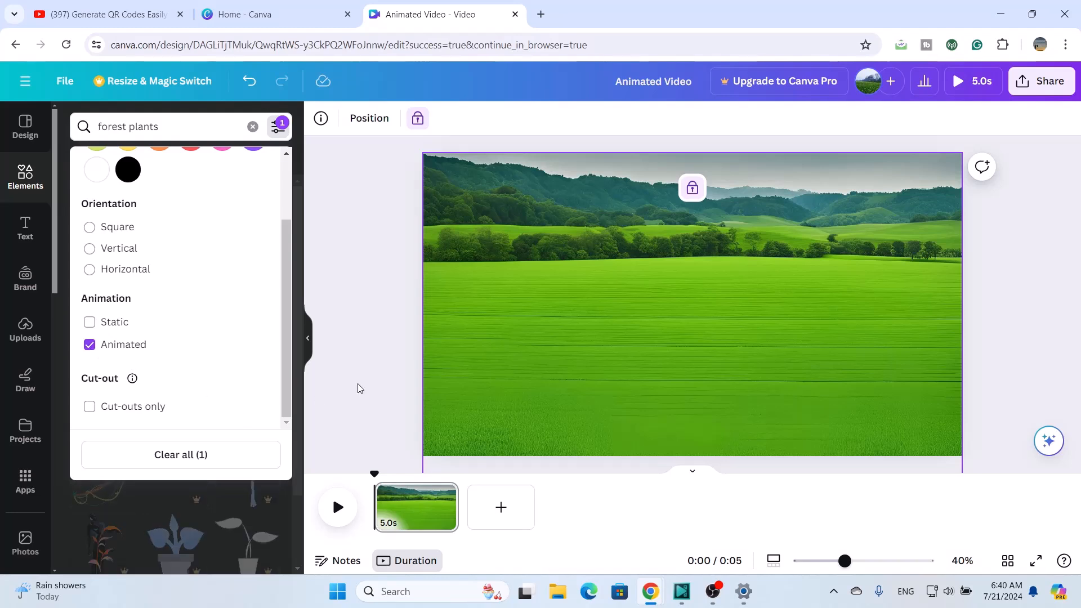
left_click(410, 387)
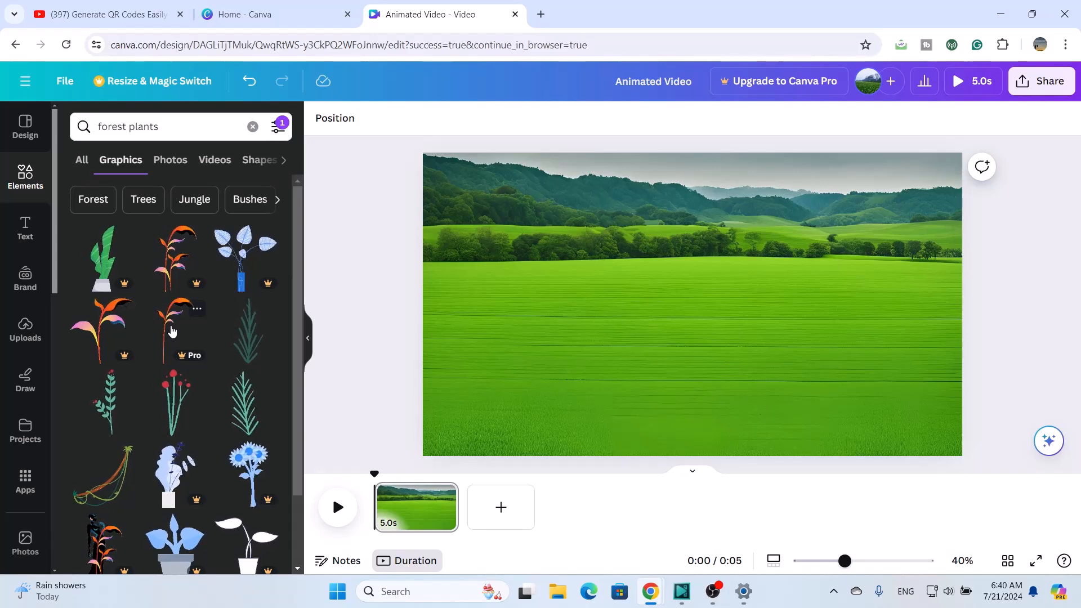
scroll(172, 331, "down", 3)
scroll(173, 331, "up", 3)
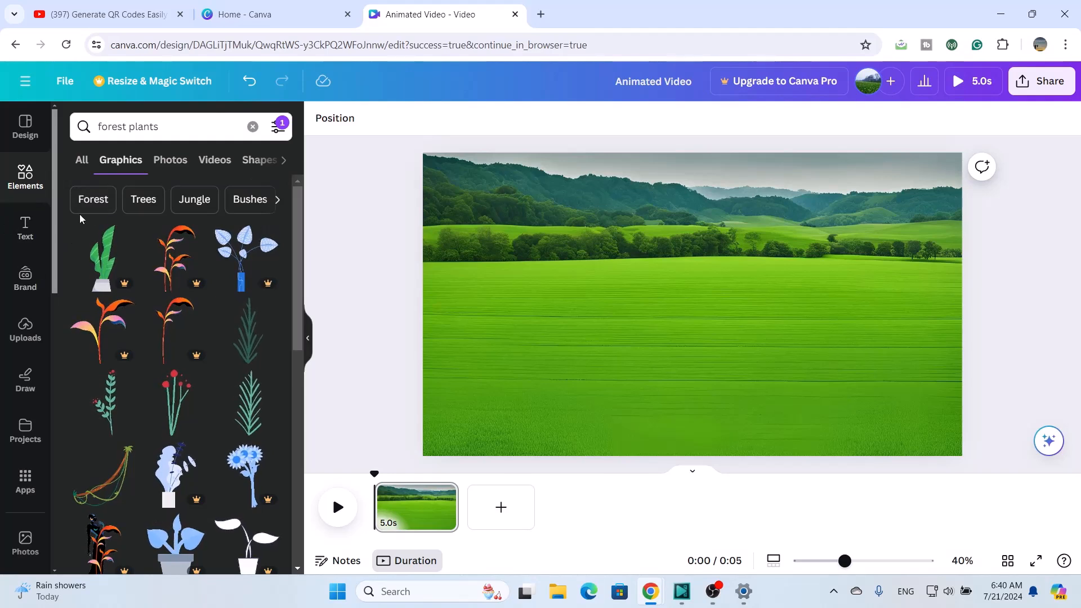
Step: Leave the forest plants results and delete the hammock graphic from the page
left_click(82, 161)
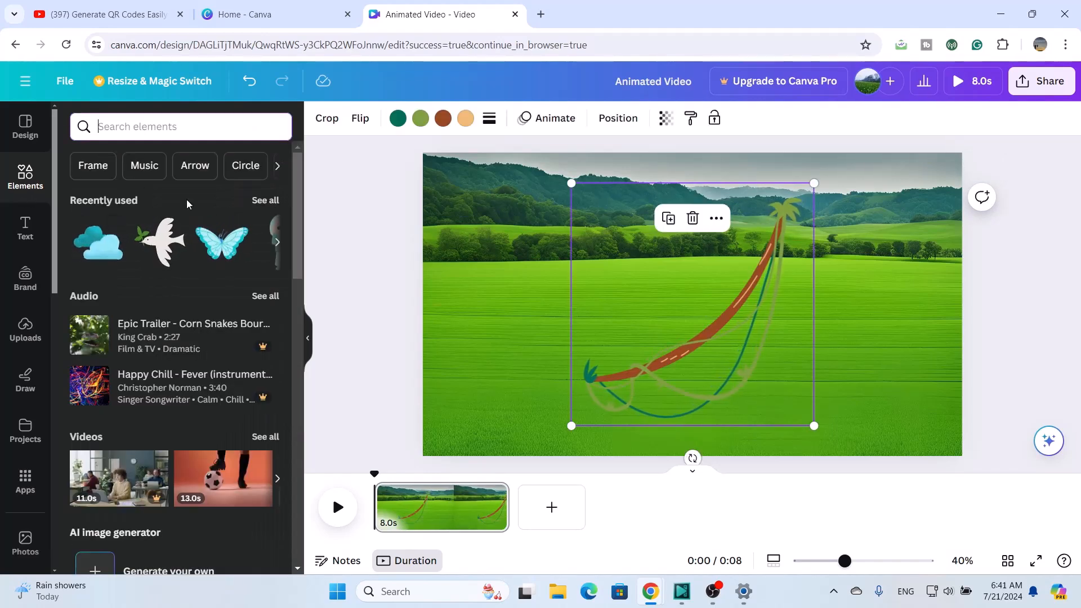
mouse_move(239, 228)
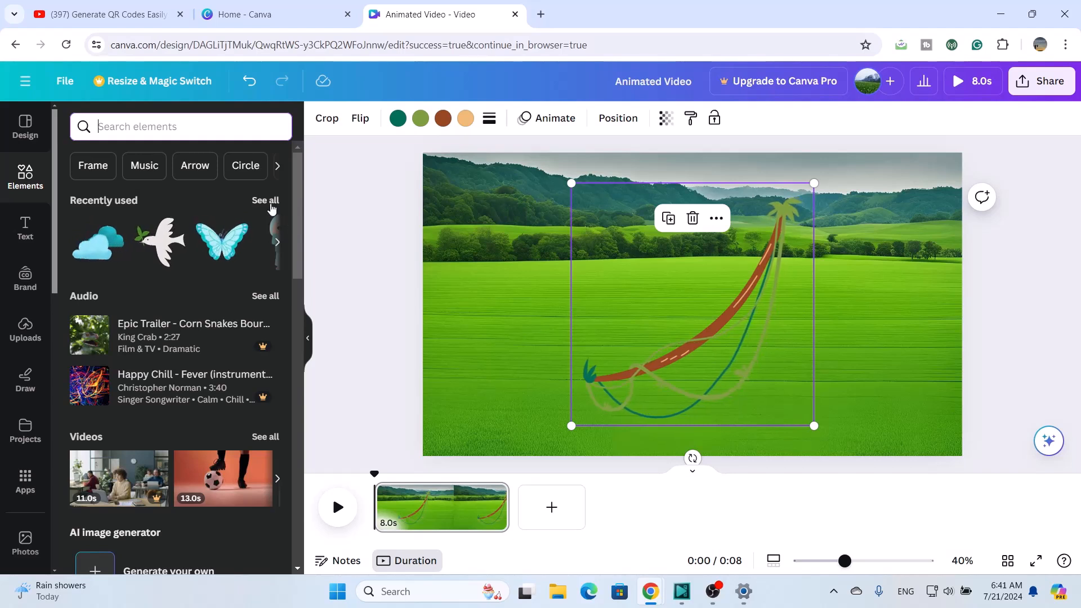
left_click(693, 219)
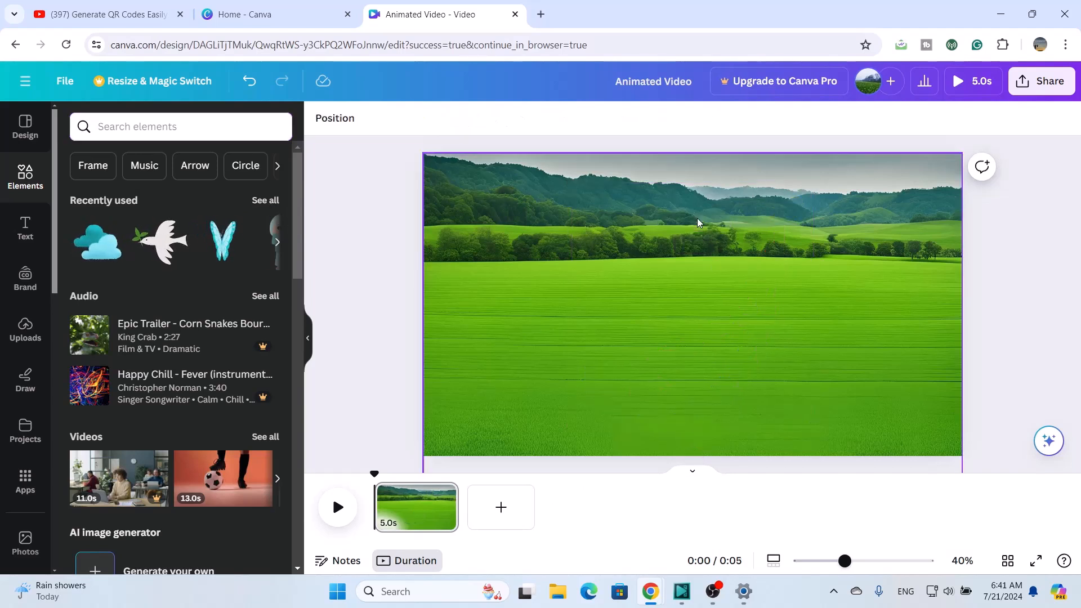
Step: Add the recently used teal tree with the orange trunk, shrink it, and stand it at the left end of the tree line
left_click(266, 201)
scroll(271, 210, "down", 6)
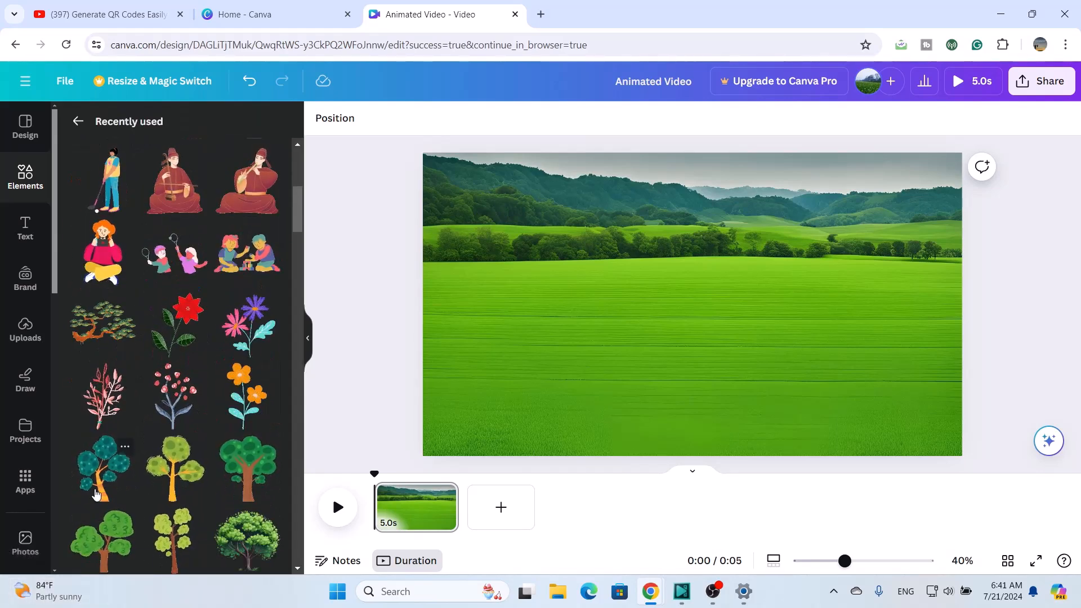
left_click(95, 494)
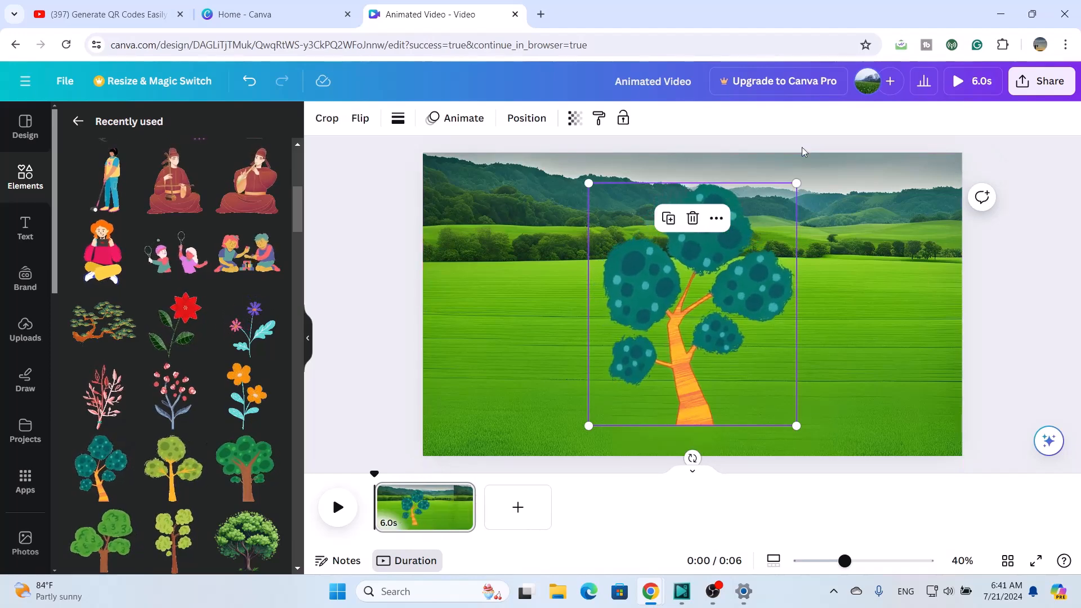
left_click_drag(794, 185, 514, 190)
left_click_drag(487, 241, 485, 244)
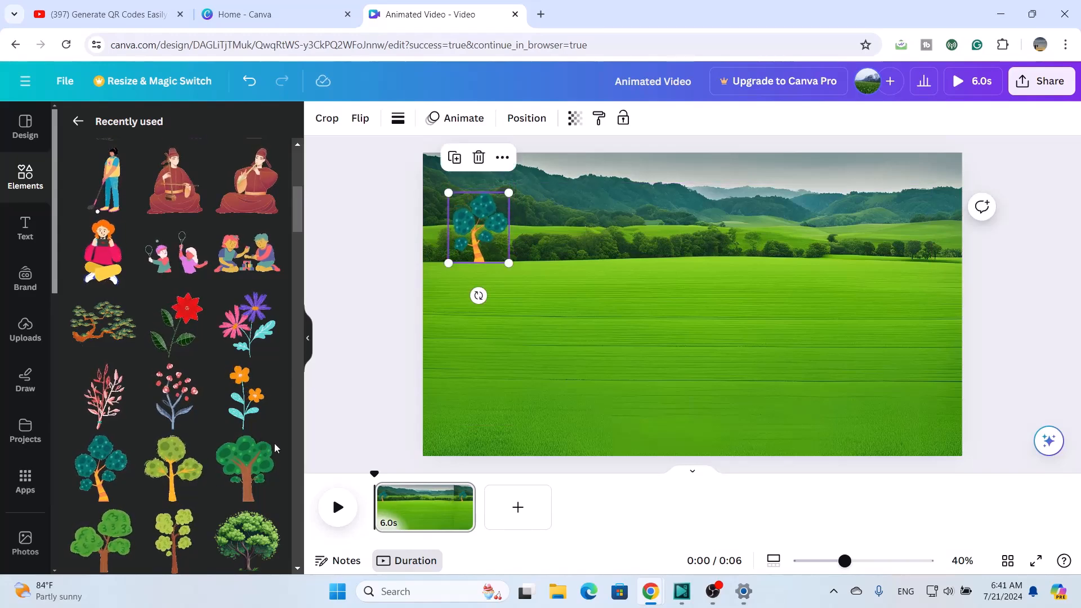
Step: Add the recently used pink-blossom plant with blue-grey leaves, shrink it, and place it just right of the teal tree
left_click(188, 407)
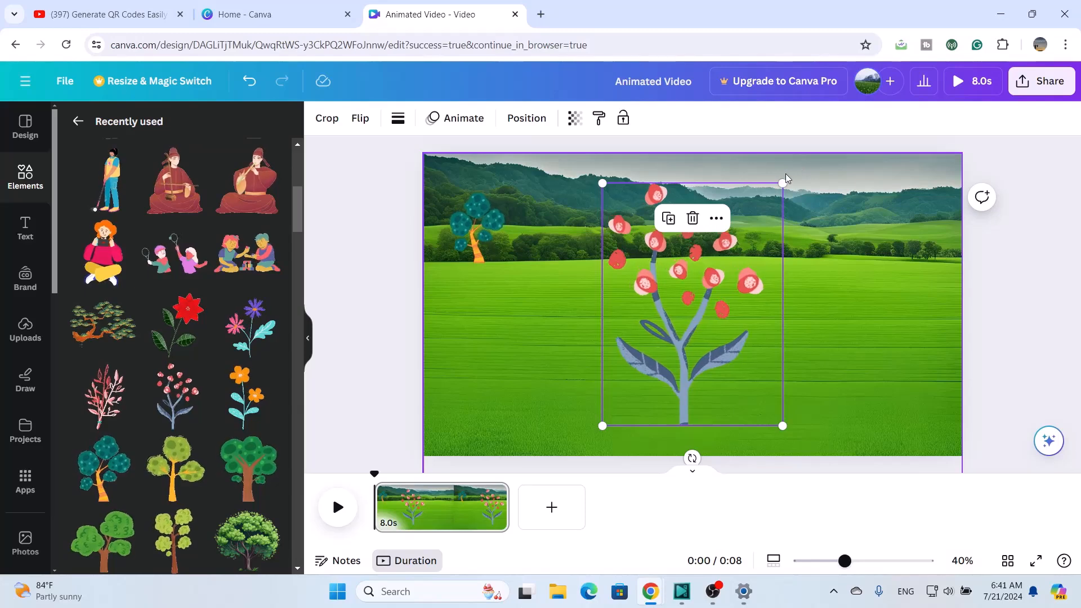
left_click_drag(782, 182, 675, 327)
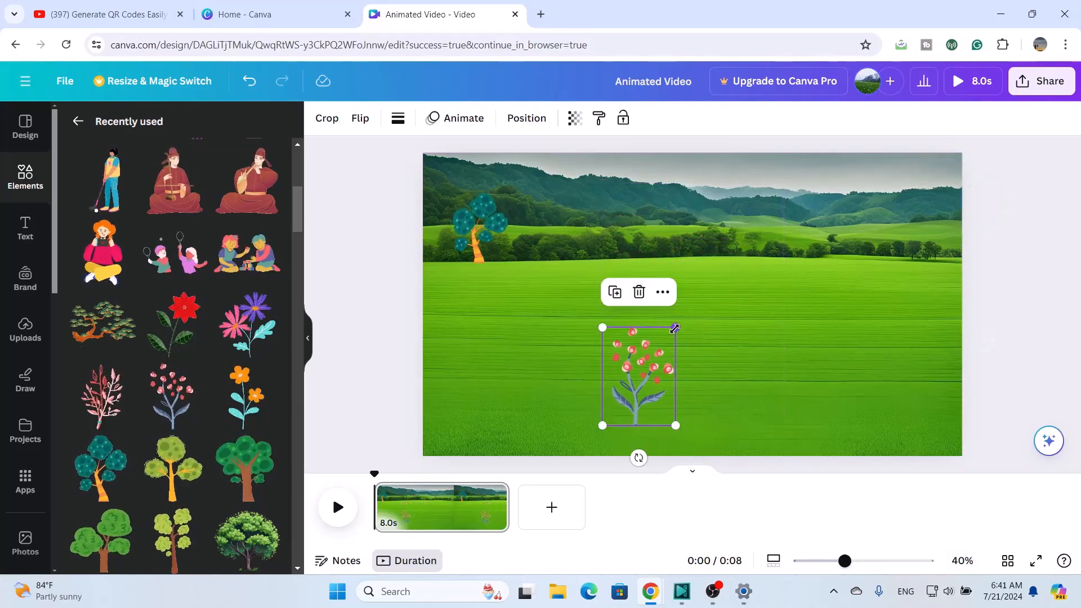
left_click_drag(649, 387, 569, 221)
Step: Add the yellow-green tree with the orange trunk, shrink it, and place it right of the pink-blossom plant on the tree line
left_click(174, 467)
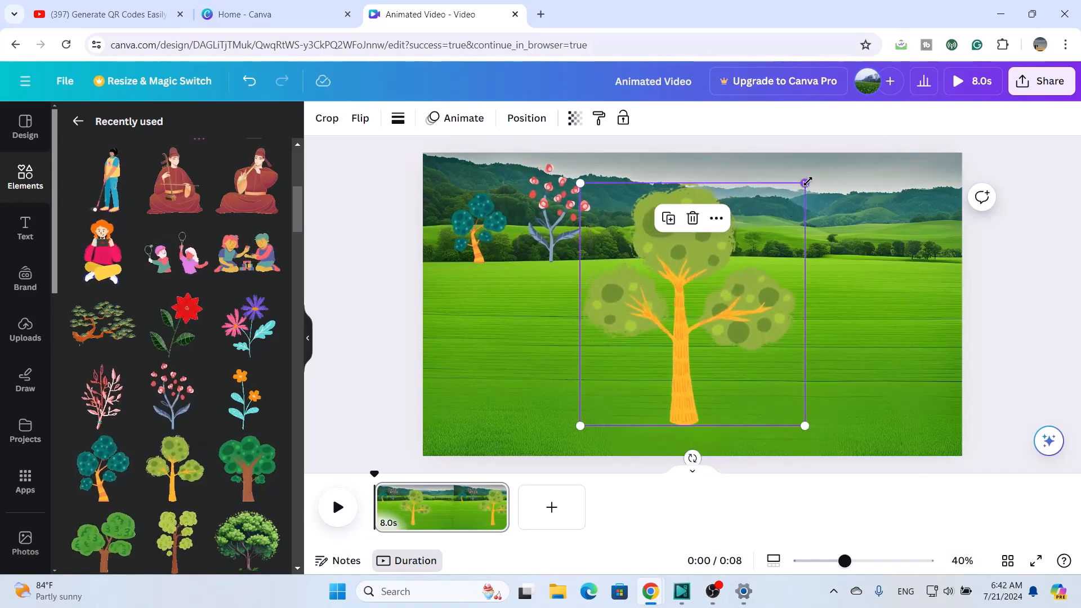
left_click_drag(805, 183, 688, 367)
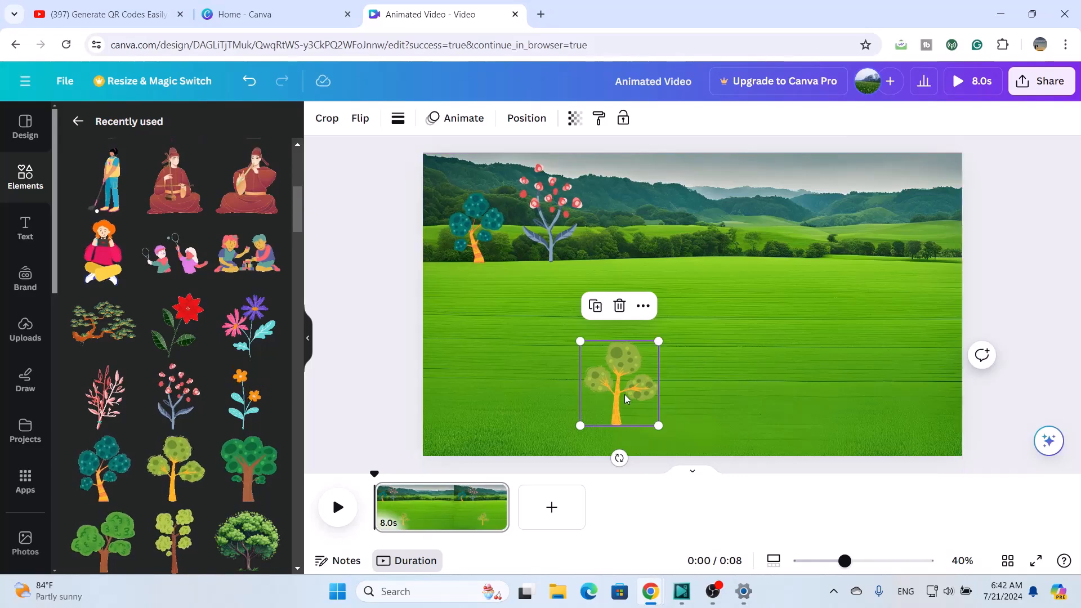
left_click_drag(686, 229, 640, 235)
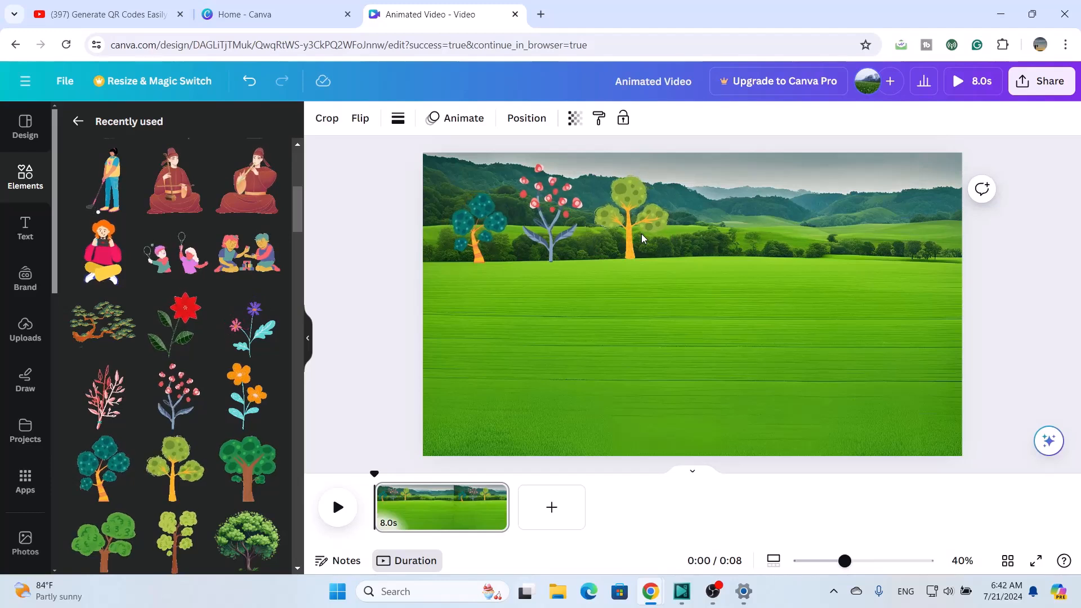
left_click(641, 234)
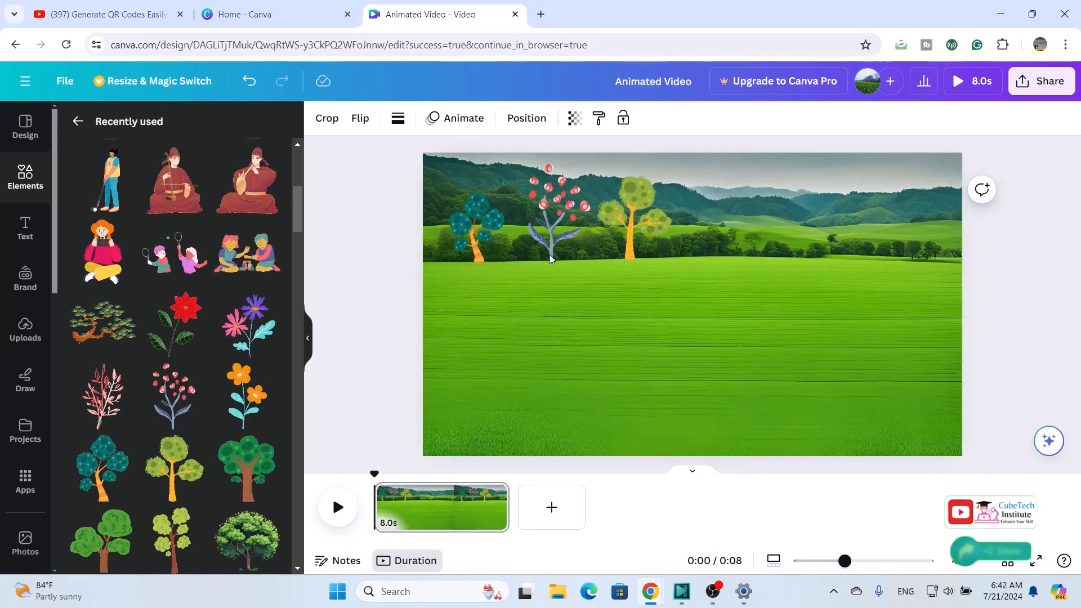
Step: Add the green tree with the forked brown trunk, shrink it, and place it right of the yellow-green tree on the tree line
scroll(241, 310, "down", 3)
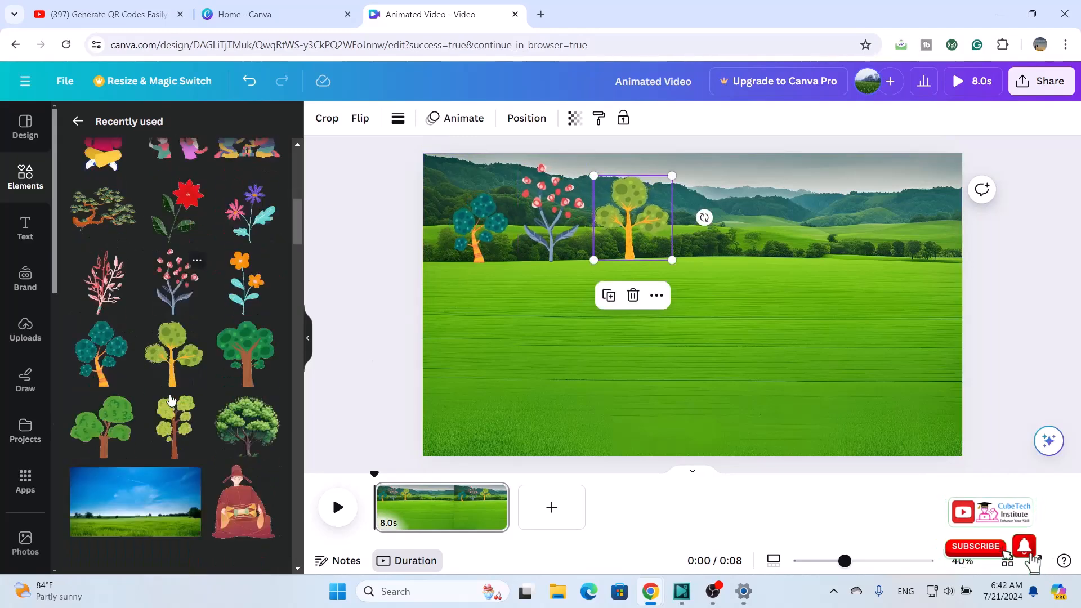
left_click(103, 298)
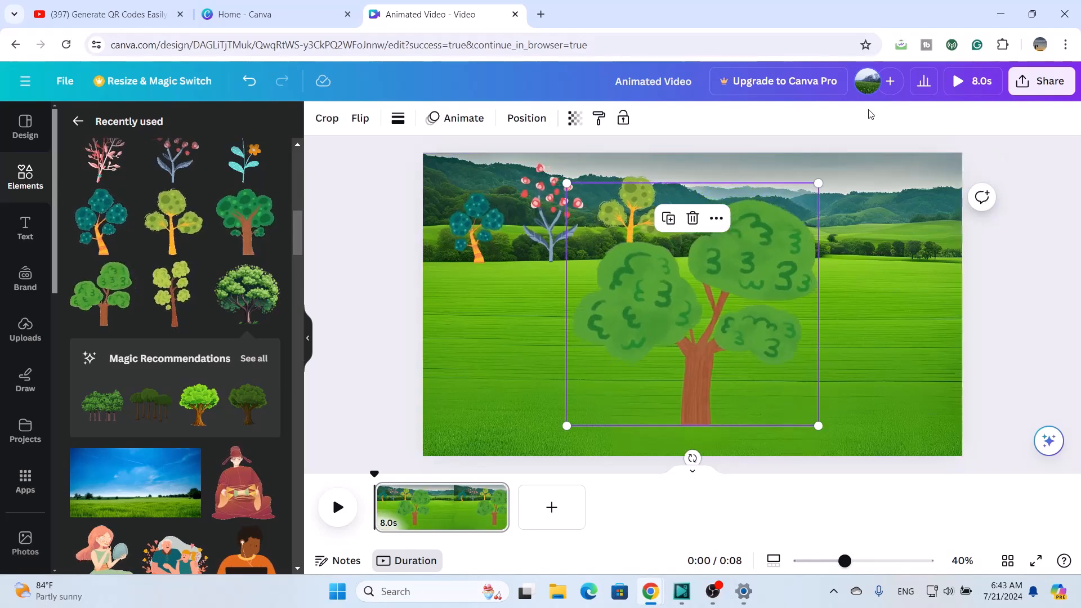
left_click_drag(818, 183, 685, 378)
left_click_drag(619, 394, 734, 227)
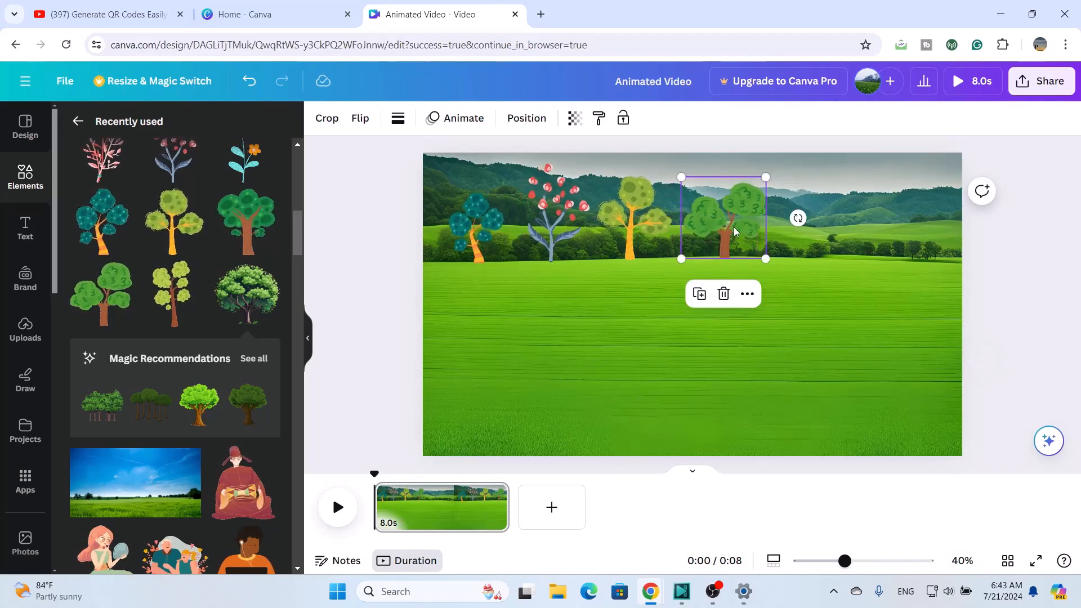
key("Escape")
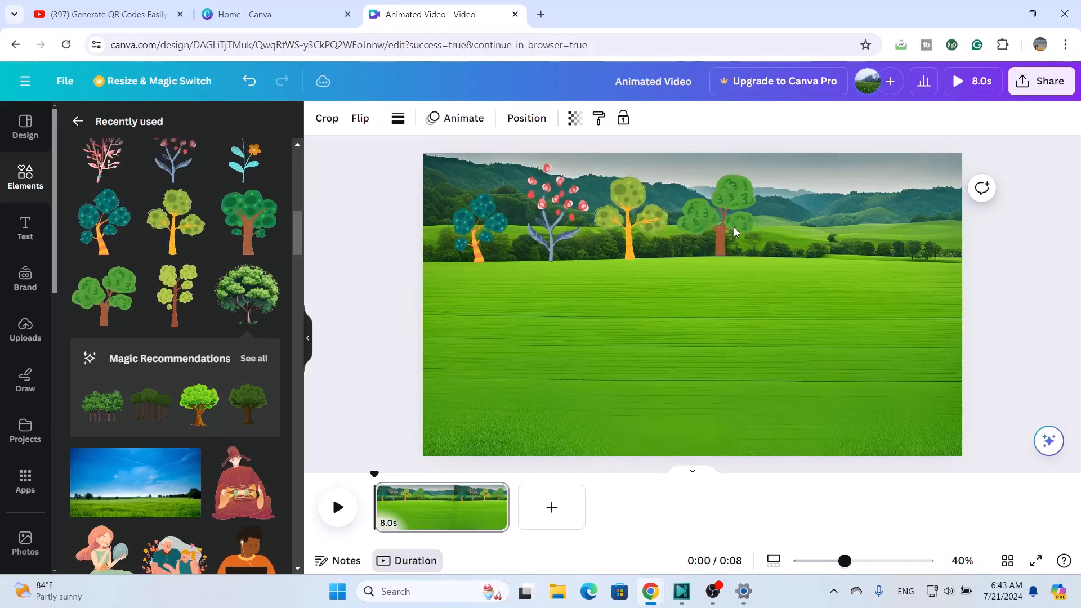
left_click(734, 228)
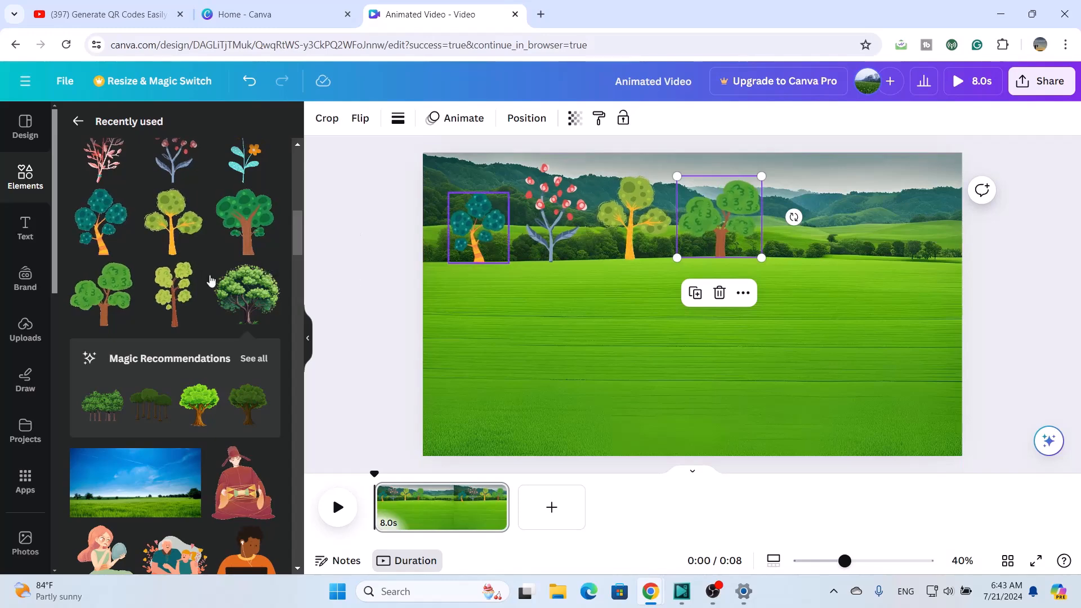
Step: Add the slim light-green tree with the brown trunk, shrink it, and place it on the lower left part of the field
left_click(168, 306)
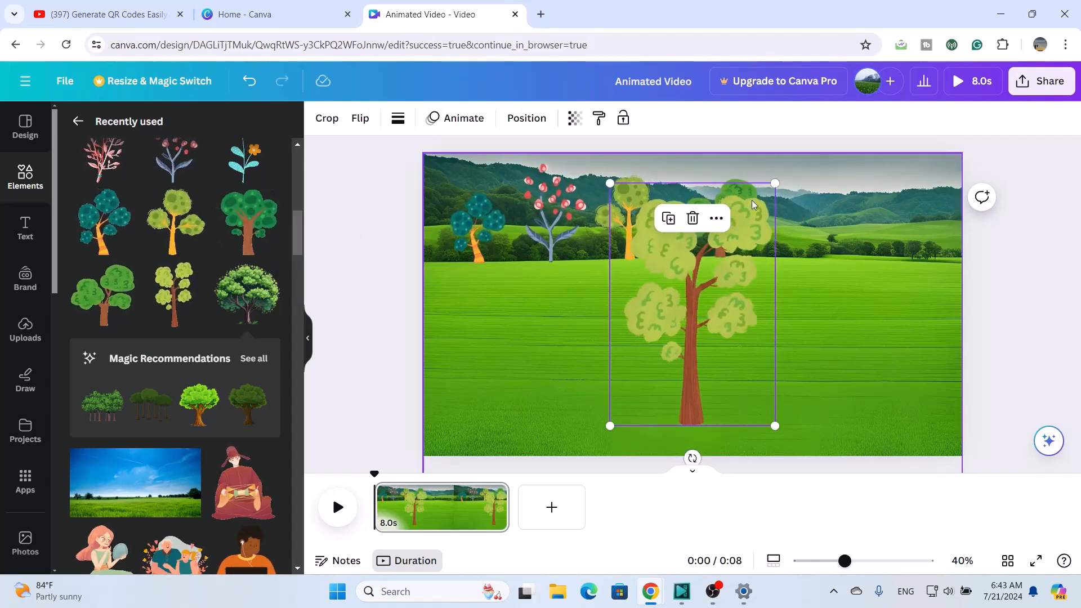
left_click_drag(777, 183, 545, 379)
Step: Search the elements for "forest plants", filter the results to Animated, and show all matching graphics
left_click(78, 121)
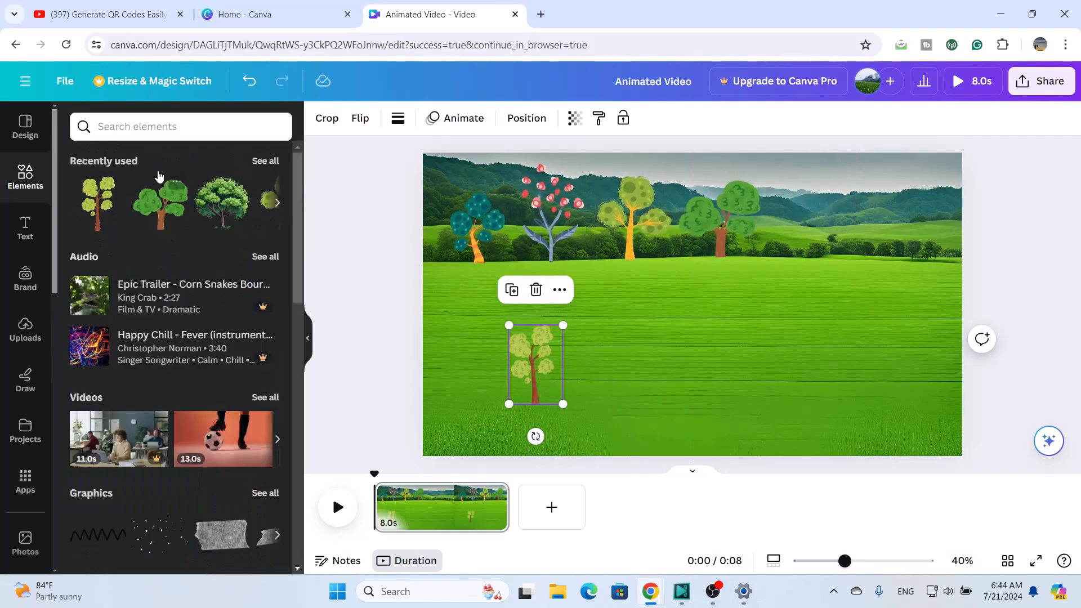
left_click(180, 139)
type("f")
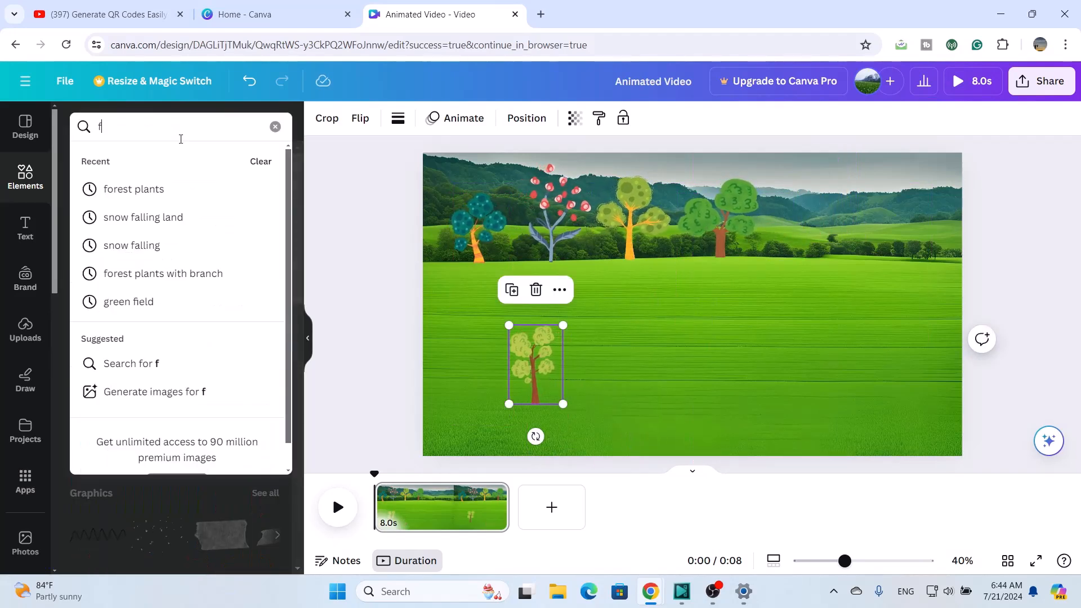
left_click(113, 194)
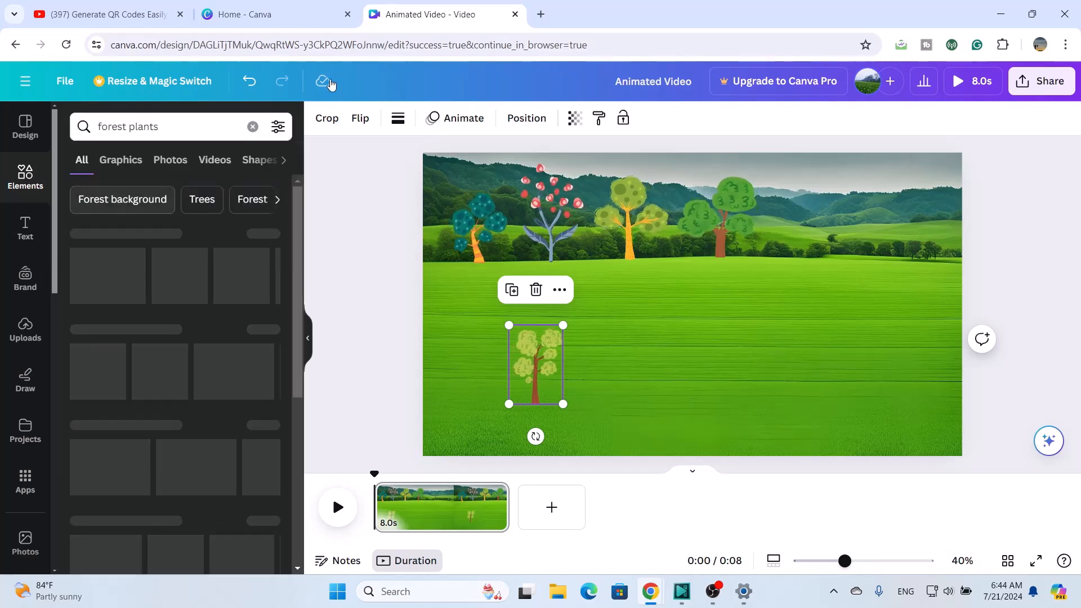
left_click(278, 128)
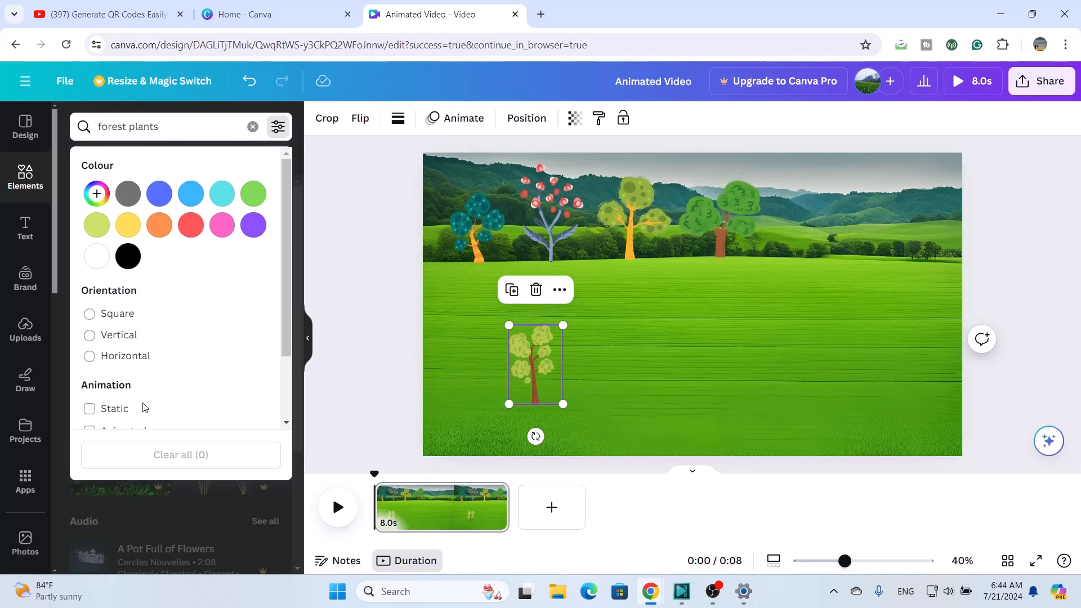
scroll(144, 408, "down", 2)
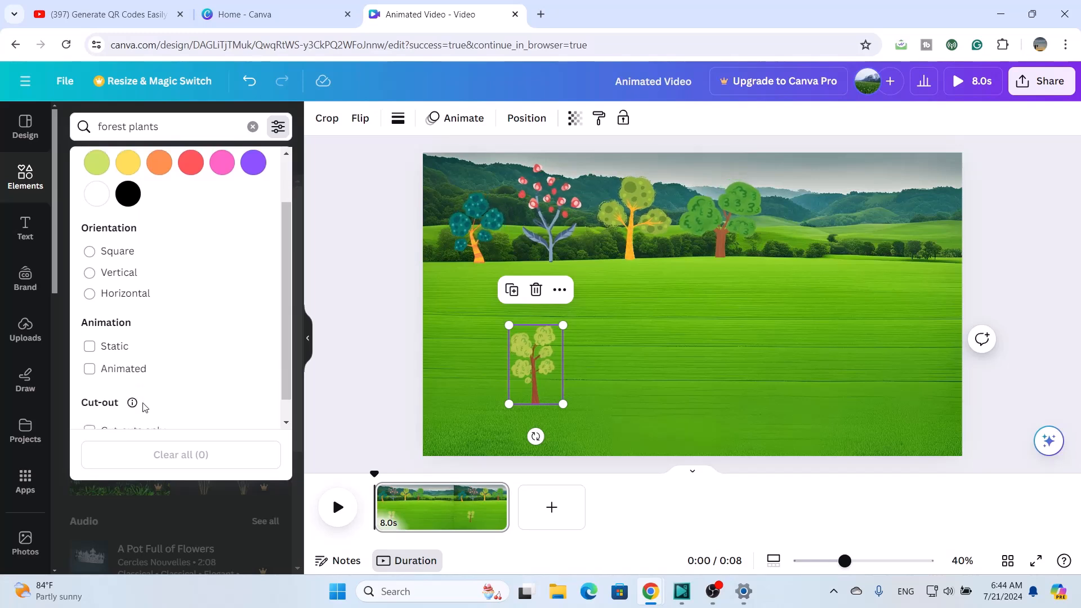
left_click(90, 369)
left_click(377, 361)
left_click(342, 375)
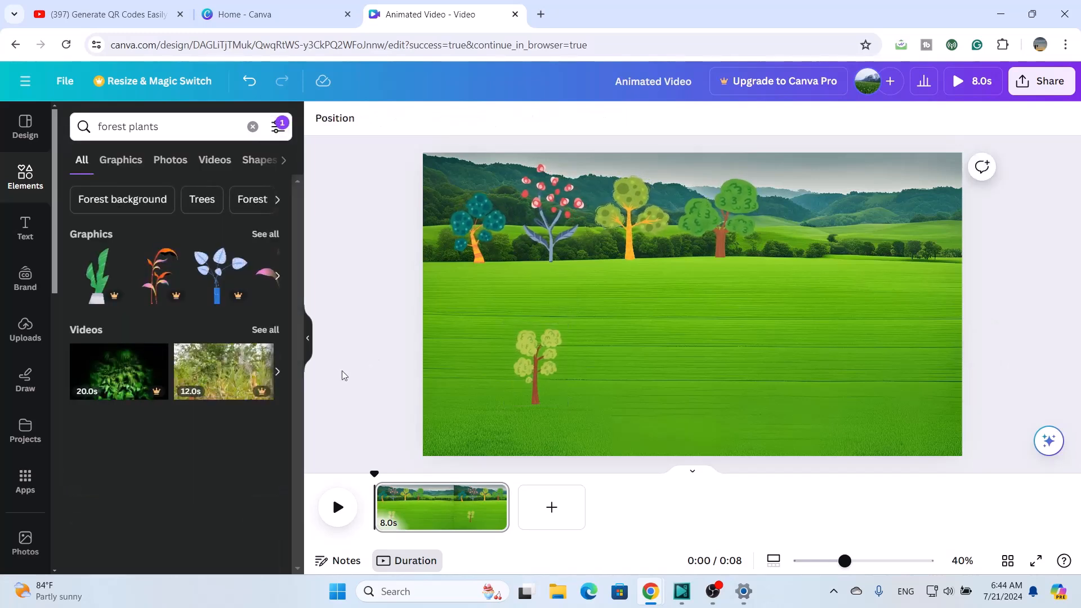
left_click(272, 233)
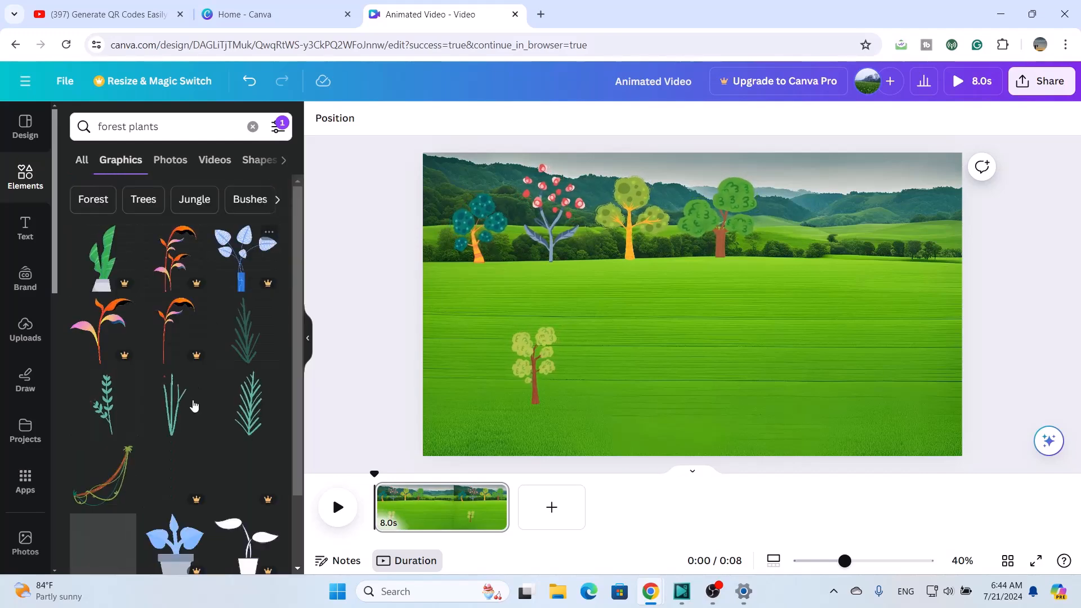
Step: Add the wide spreading tree on the grass mound, shrink it, and place it on the hills at the scene's far right
scroll(193, 405, "down", 5)
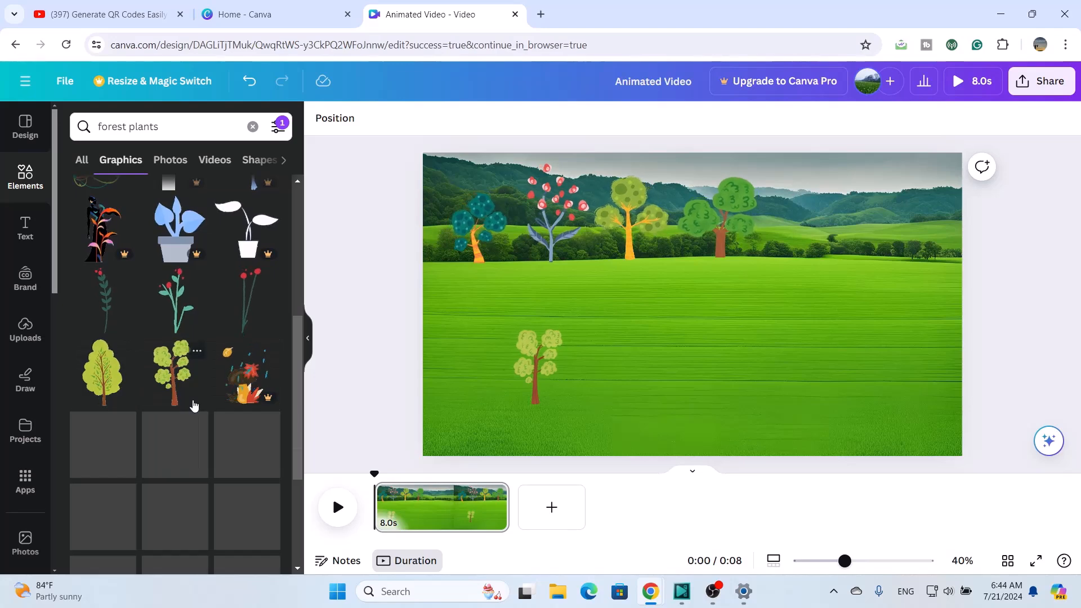
scroll(194, 406, "down", 3)
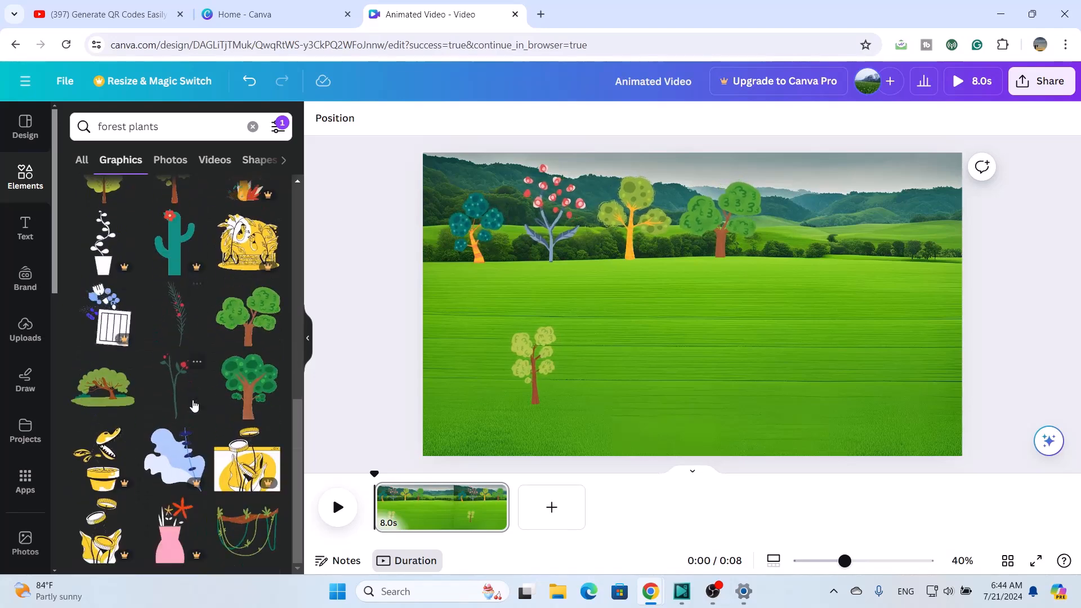
left_click(96, 408)
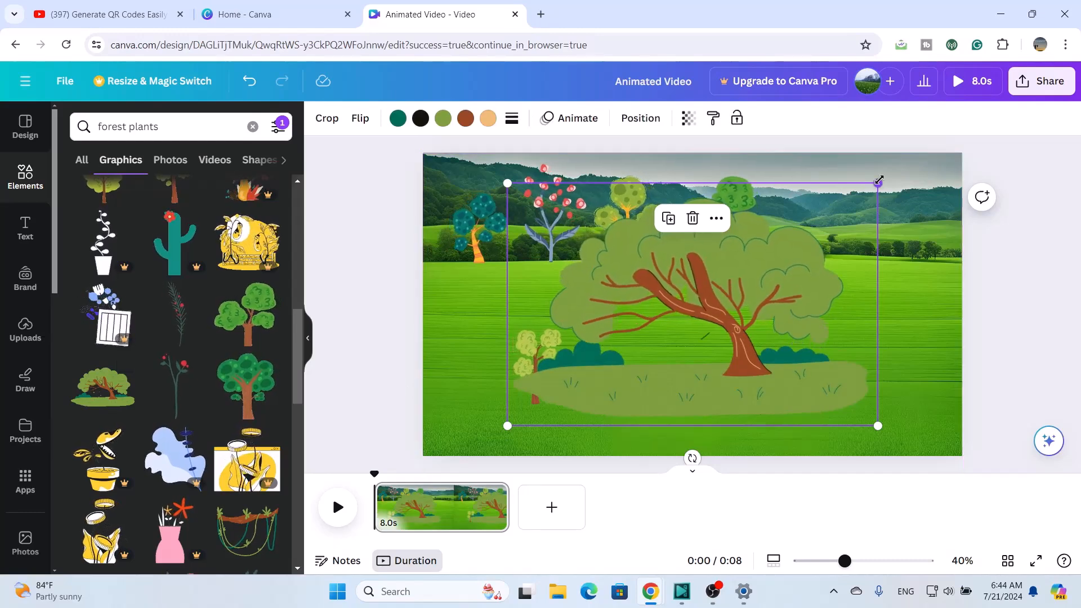
left_click_drag(878, 180, 642, 350)
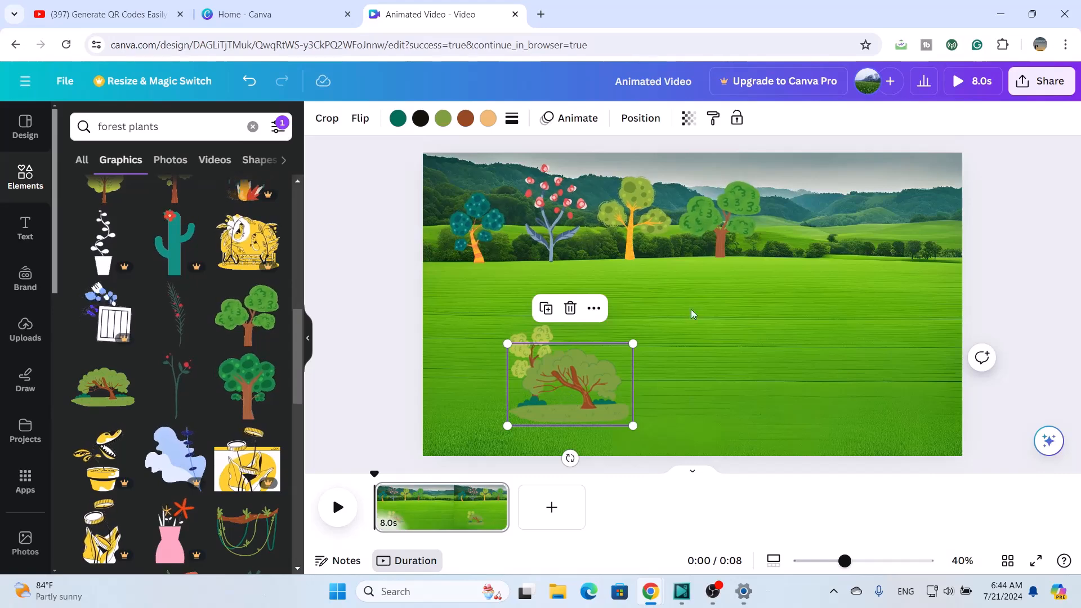
left_click_drag(571, 399, 906, 211)
Step: Add the dark-green tree with the brown trunk, shrink it, and place it on the hills left of the spreading tree
scroll(281, 369, "down", 3)
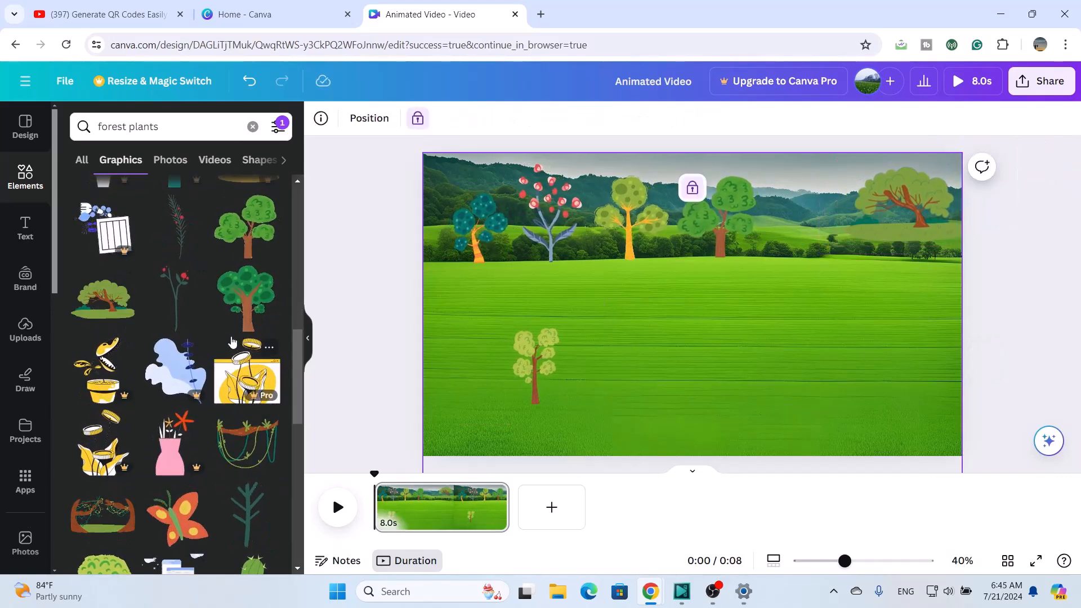
left_click(254, 325)
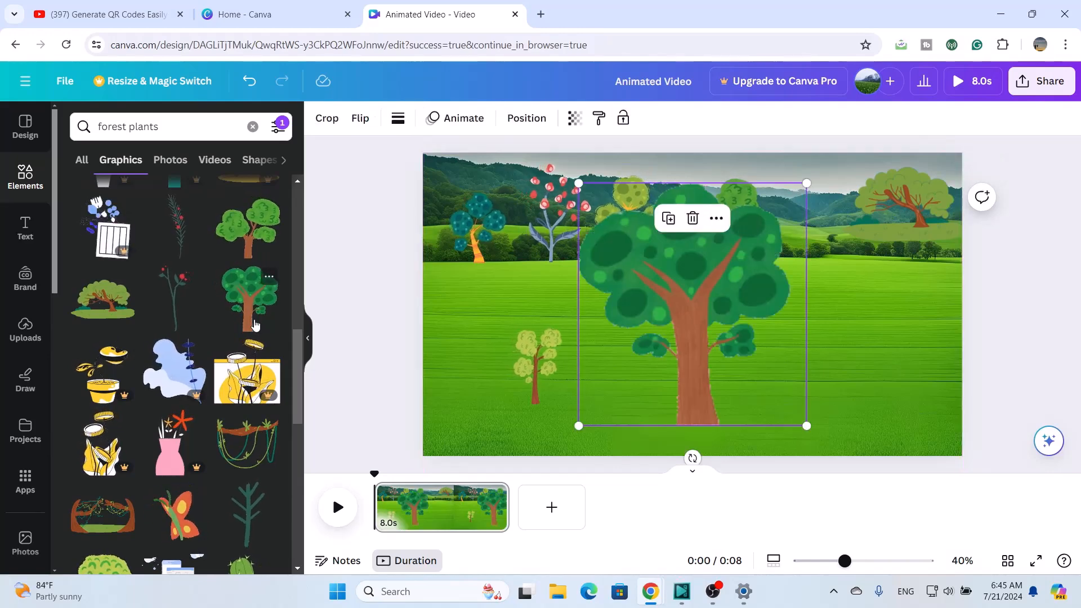
left_click_drag(806, 183, 797, 193)
left_click_drag(695, 295, 663, 335)
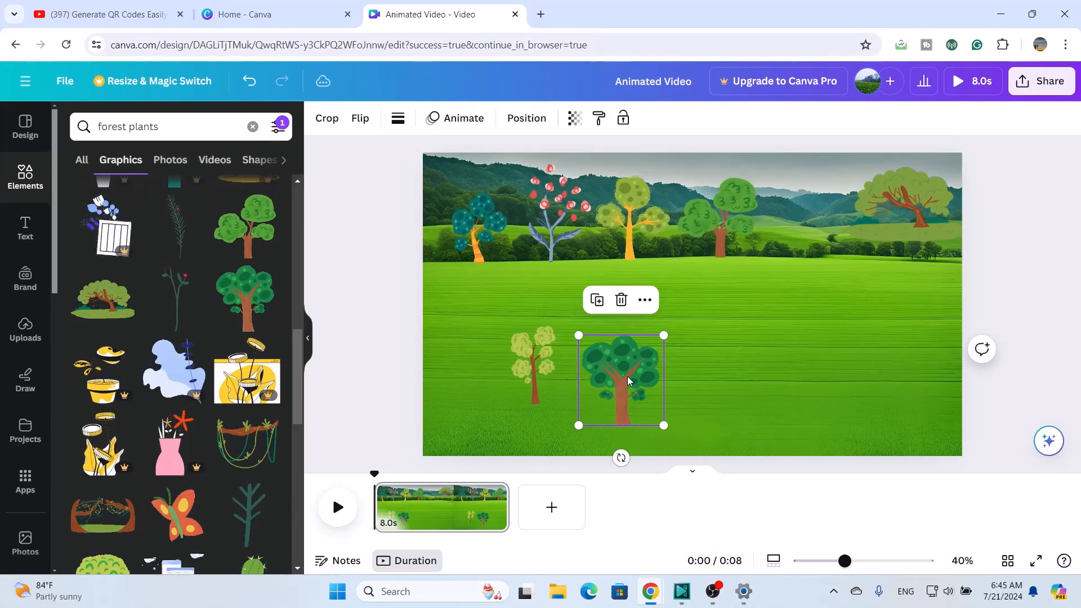
left_click_drag(638, 372, 810, 186)
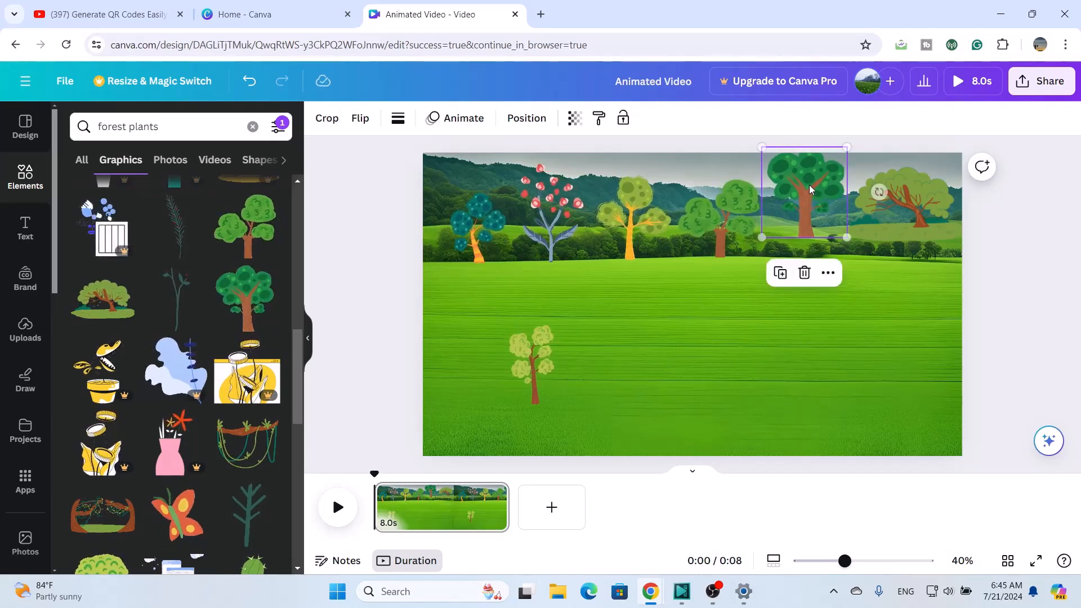
key("Escape")
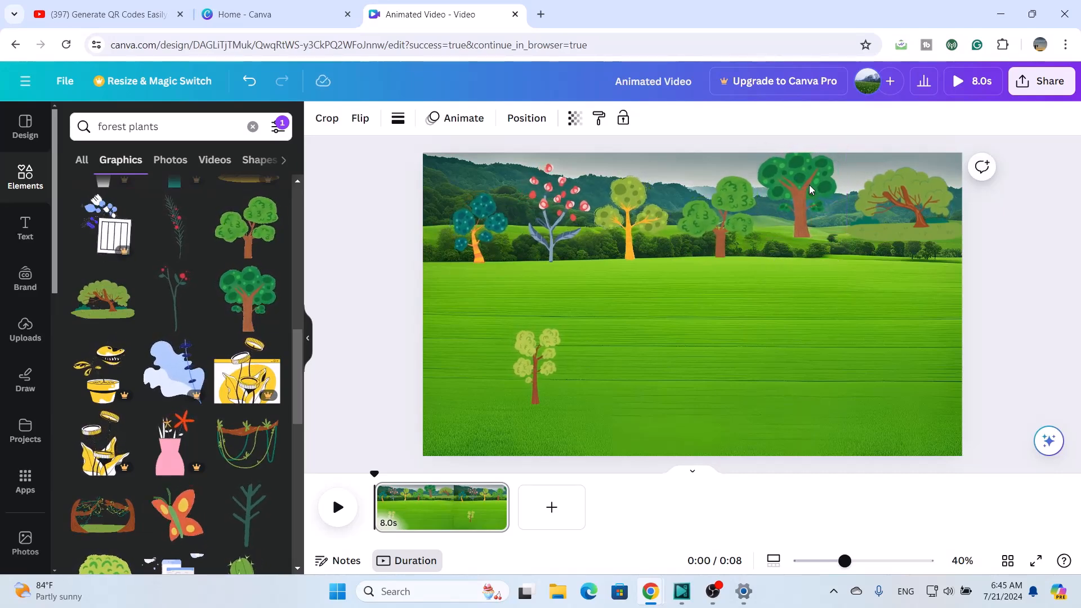
Step: Adjust the dark-green tree's position slightly and shrink it further so that it fits inside the page's upper edge
left_click(806, 197)
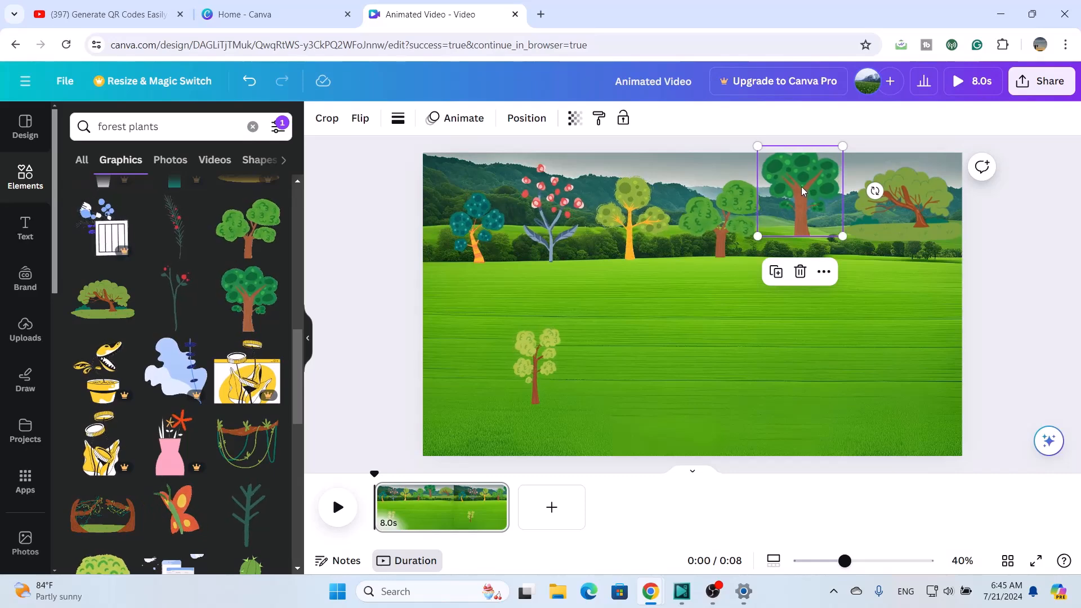
left_click_drag(801, 187, 801, 193)
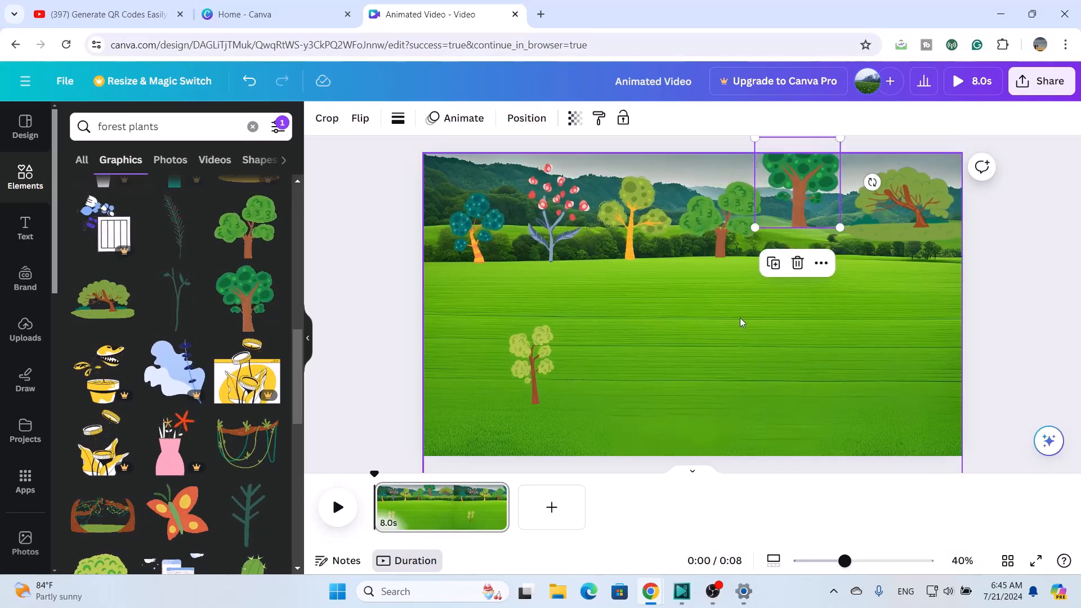
left_click(740, 318)
left_click(802, 204)
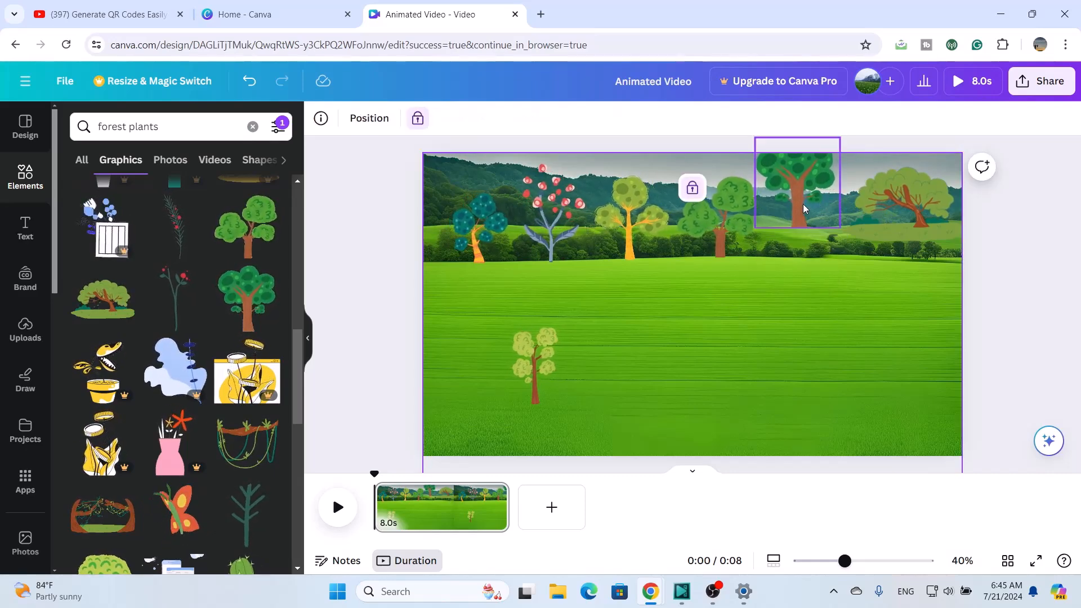
left_click_drag(839, 144, 820, 159)
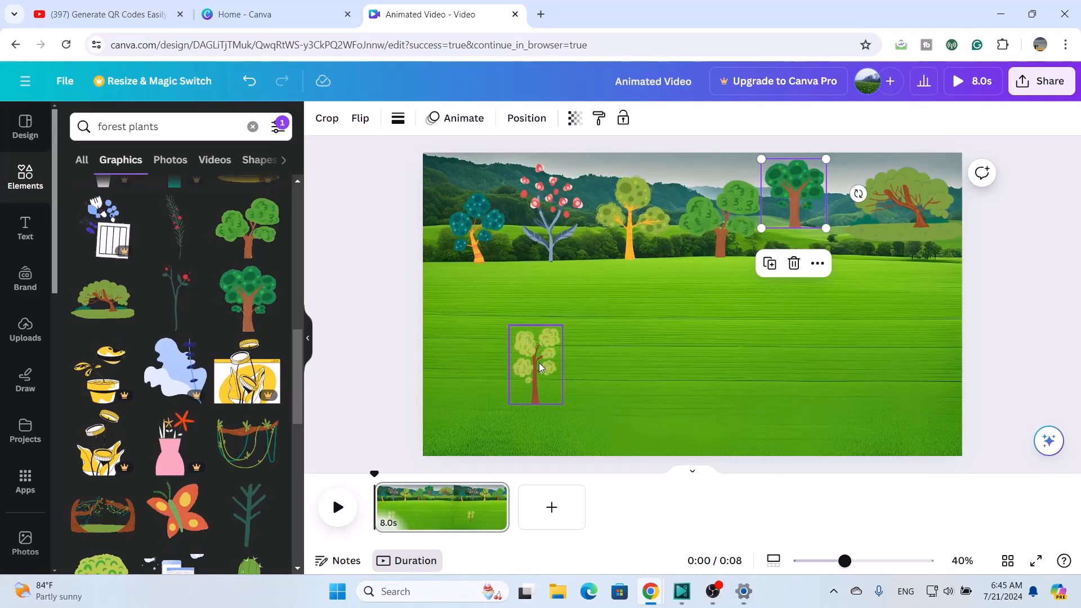
Step: Move the slim light-green tree up between the teal tree and the pink-blossom plant, and shrink it to about 159 by 234
left_click_drag(539, 367, 521, 186)
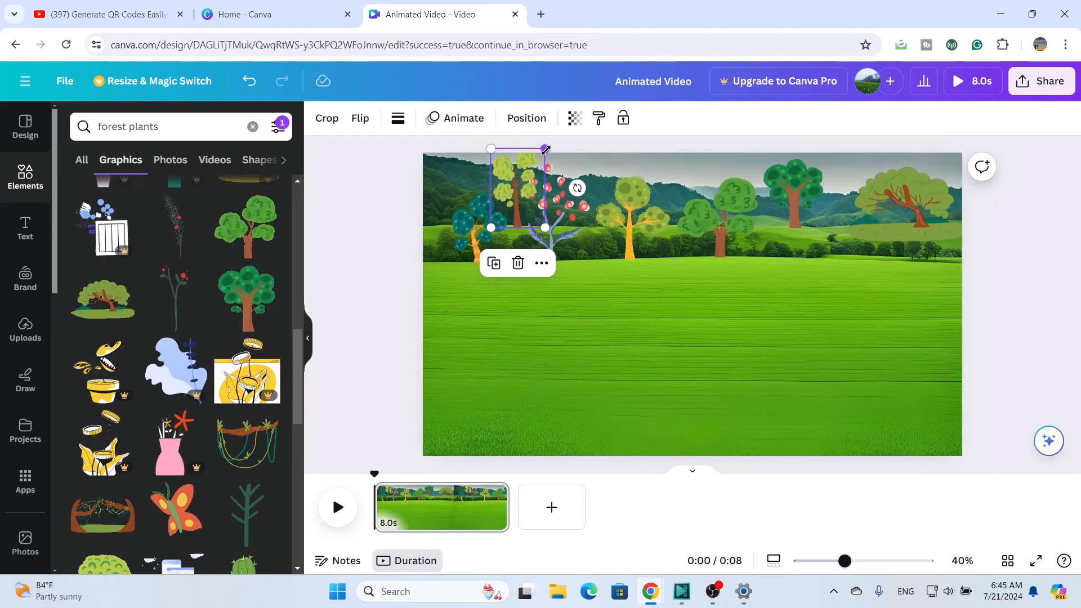
left_click_drag(545, 149, 535, 162)
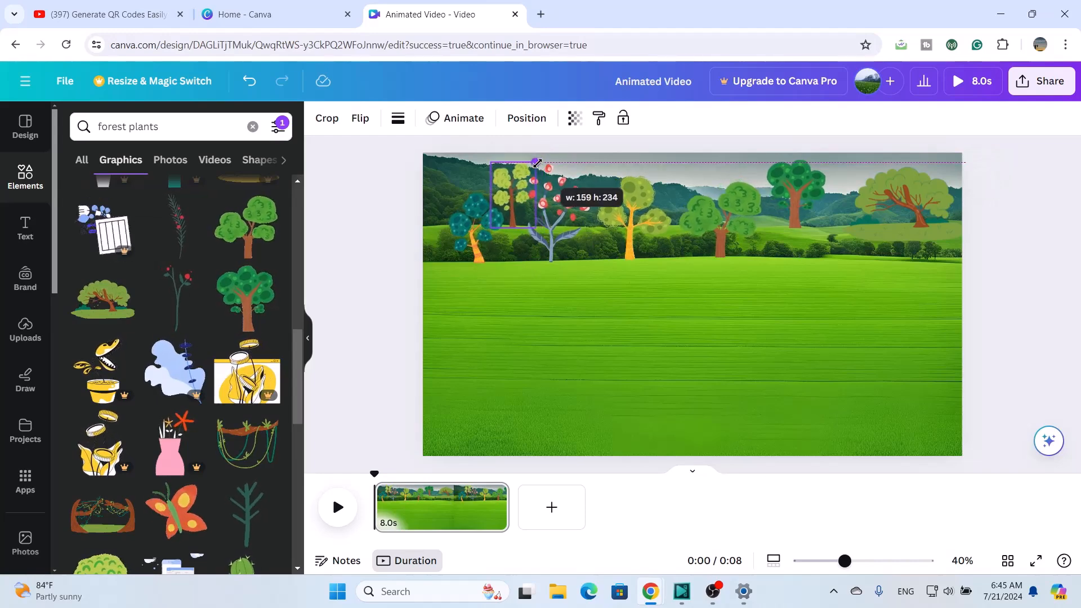
left_click(595, 313)
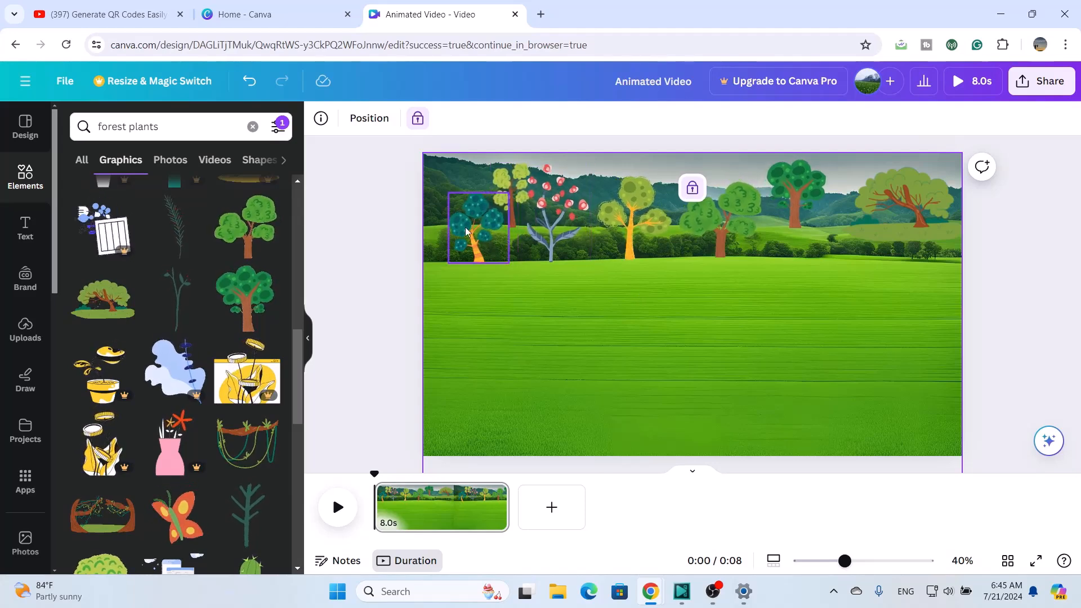
Step: Reorder the slim light-green tree's layer to sit directly below the pink-blossom plant and above the teal tree
left_click(512, 178)
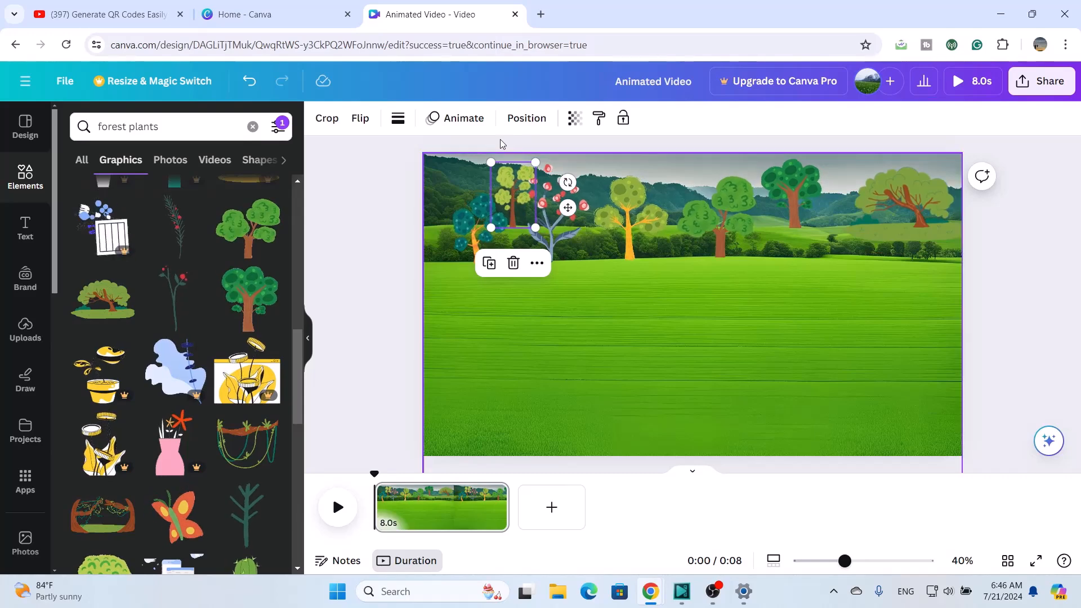
left_click(526, 120)
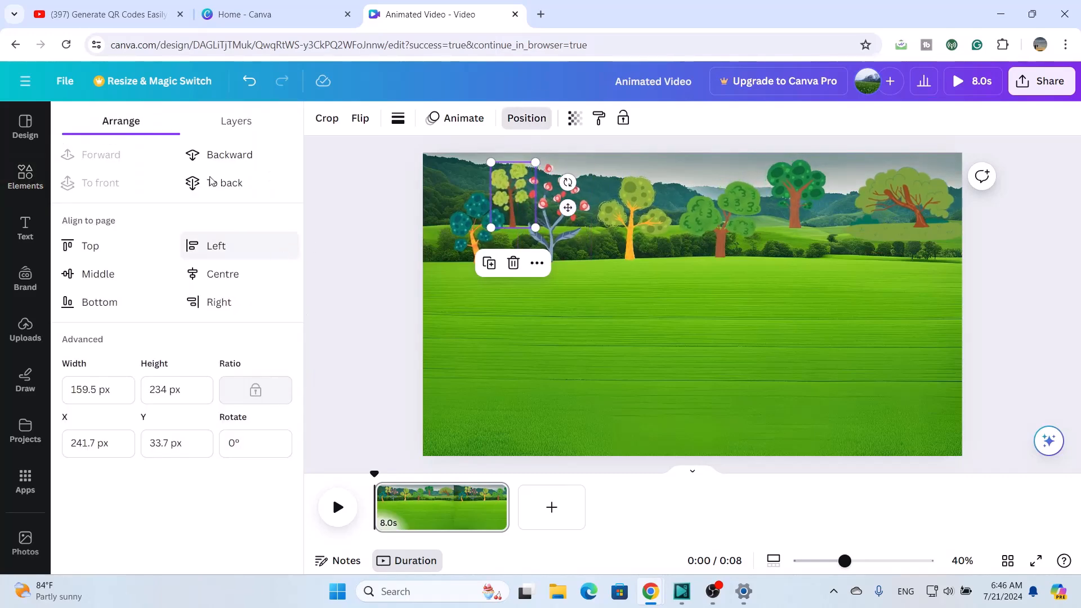
left_click(250, 120)
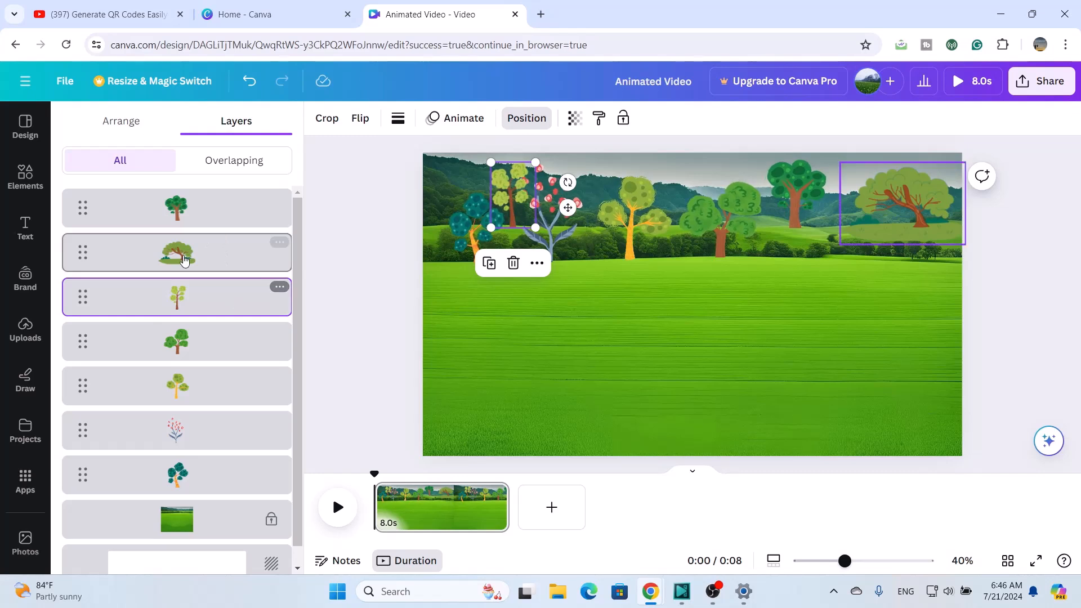
left_click_drag(168, 307, 166, 463)
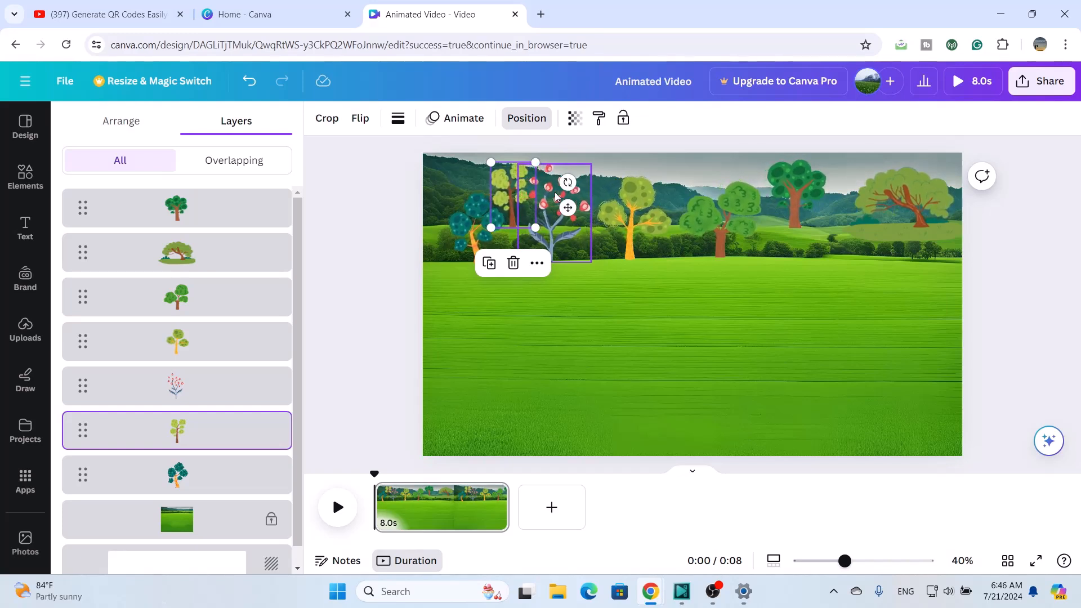
key("Escape")
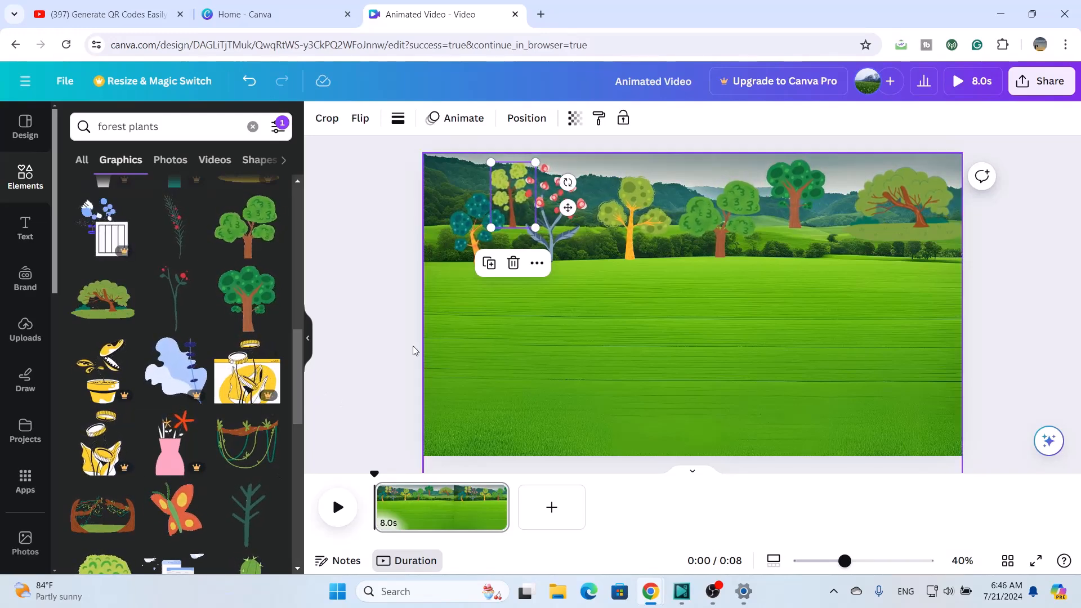
left_click(401, 334)
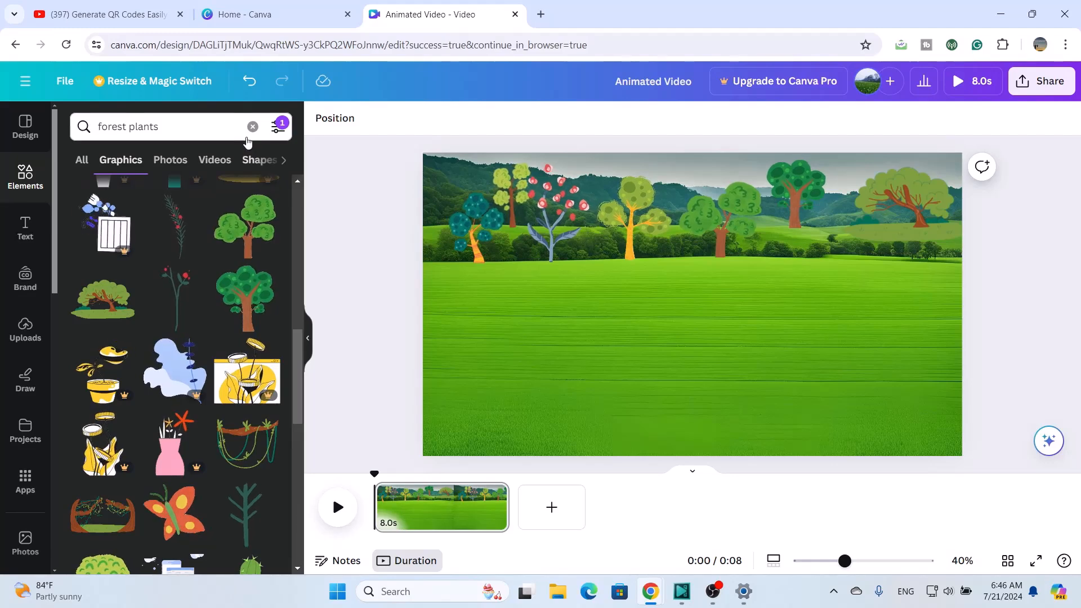
Step: Add the pine tree with the bent orange trunk from the recently used elements and shrink it to about a quarter of the page's width
left_click(253, 126)
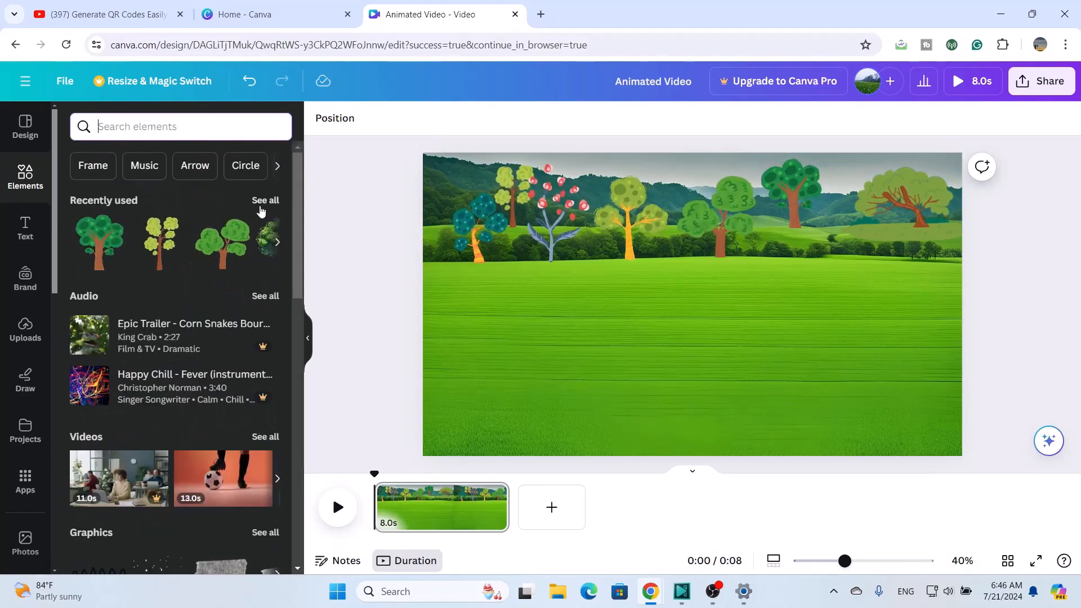
left_click(265, 202)
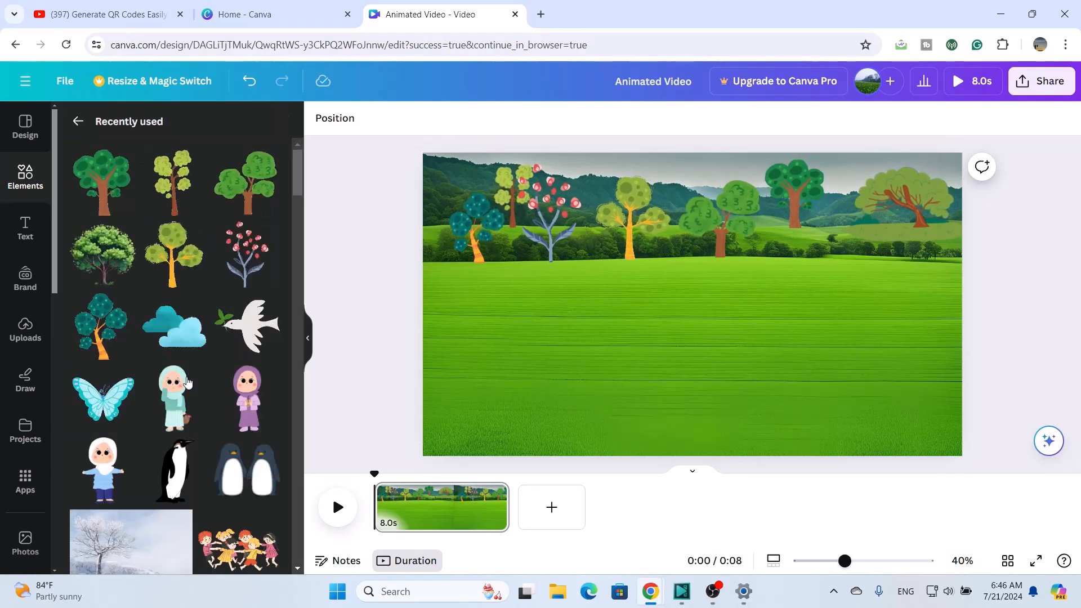
scroll(187, 382, "down", 5)
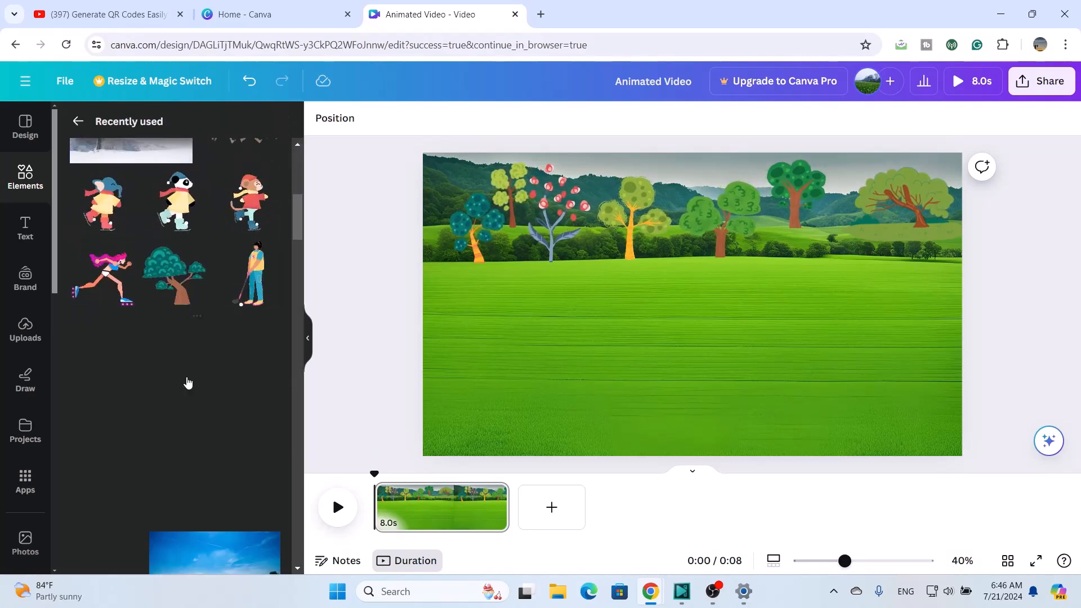
scroll(187, 380, "down", 5)
scroll(187, 379, "up", 3)
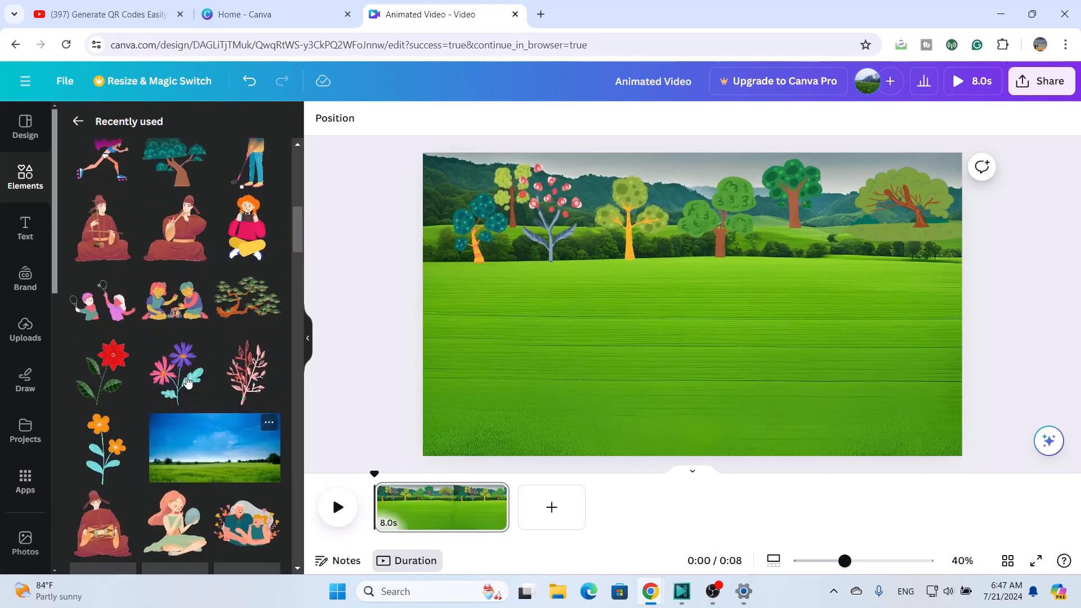
left_click(246, 314)
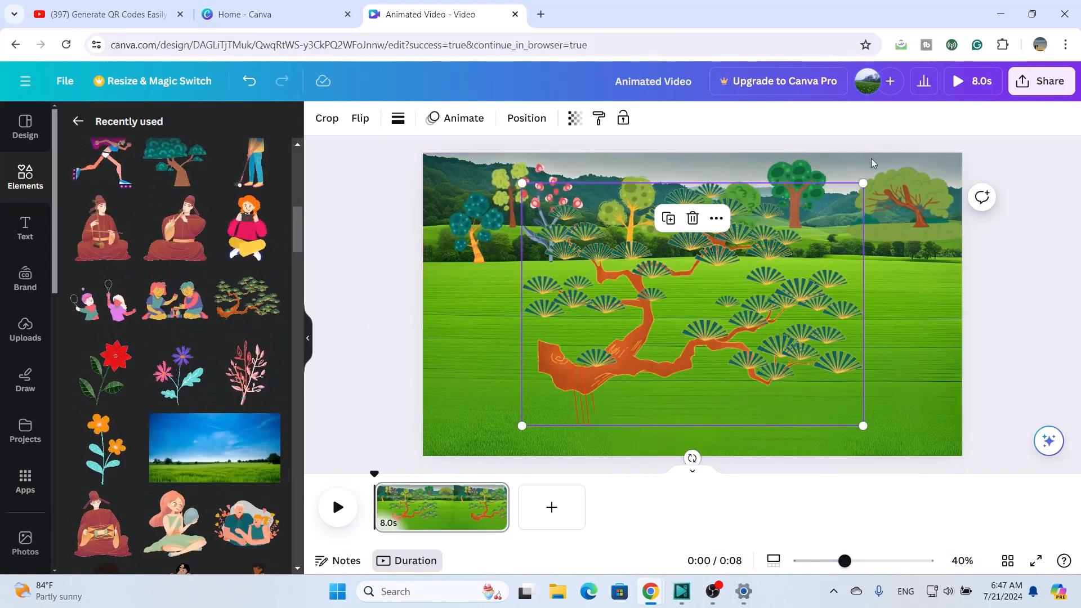
left_click_drag(865, 194, 647, 335)
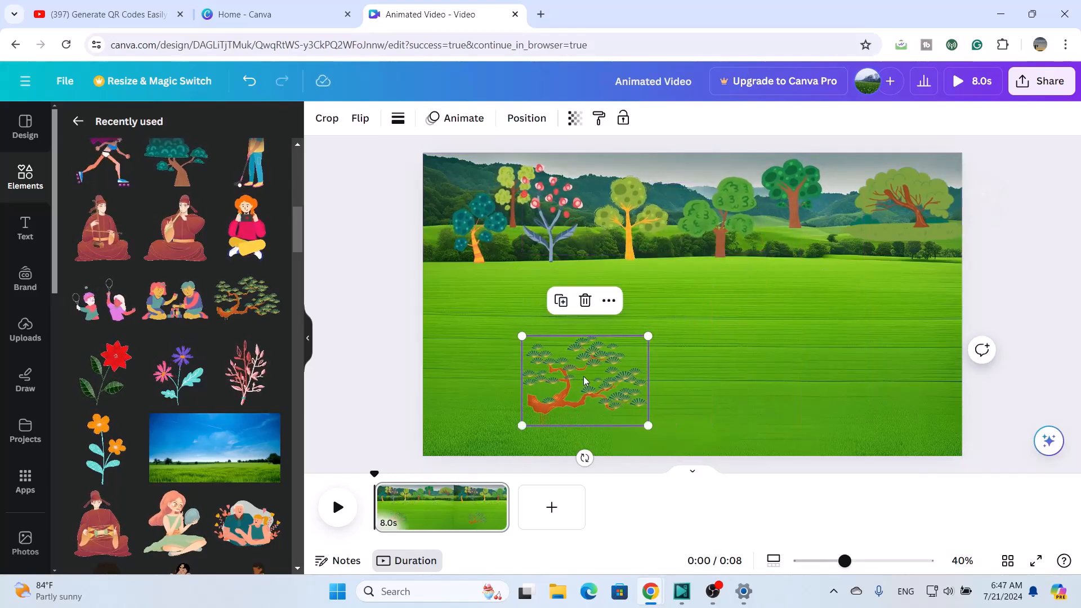
Step: Move the pine tree to the right edge of the field, just below the spreading tree
left_click_drag(585, 375, 478, 235)
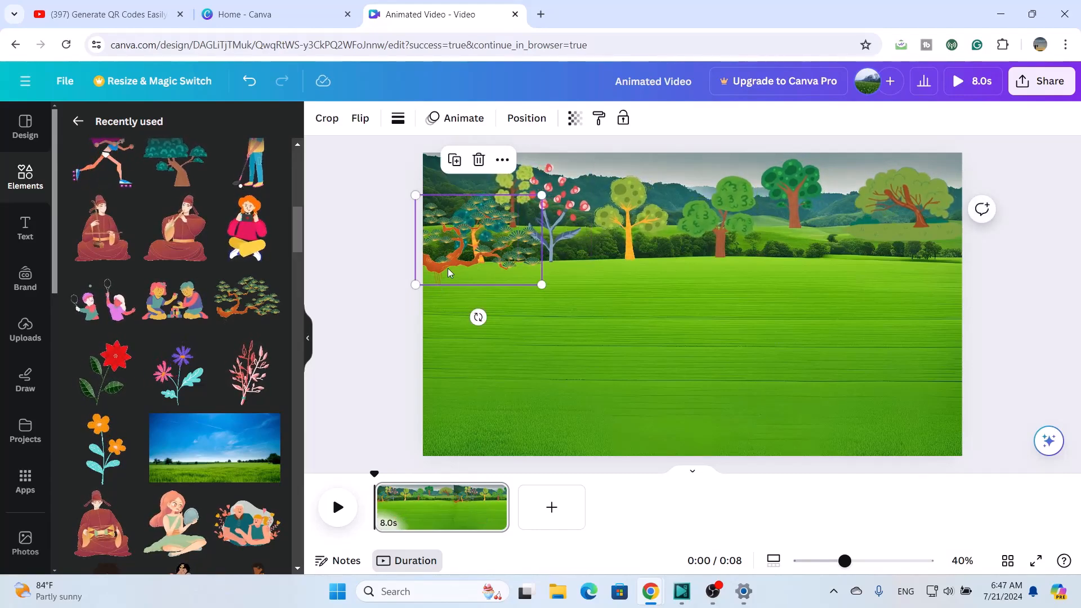
left_click_drag(447, 269, 449, 292)
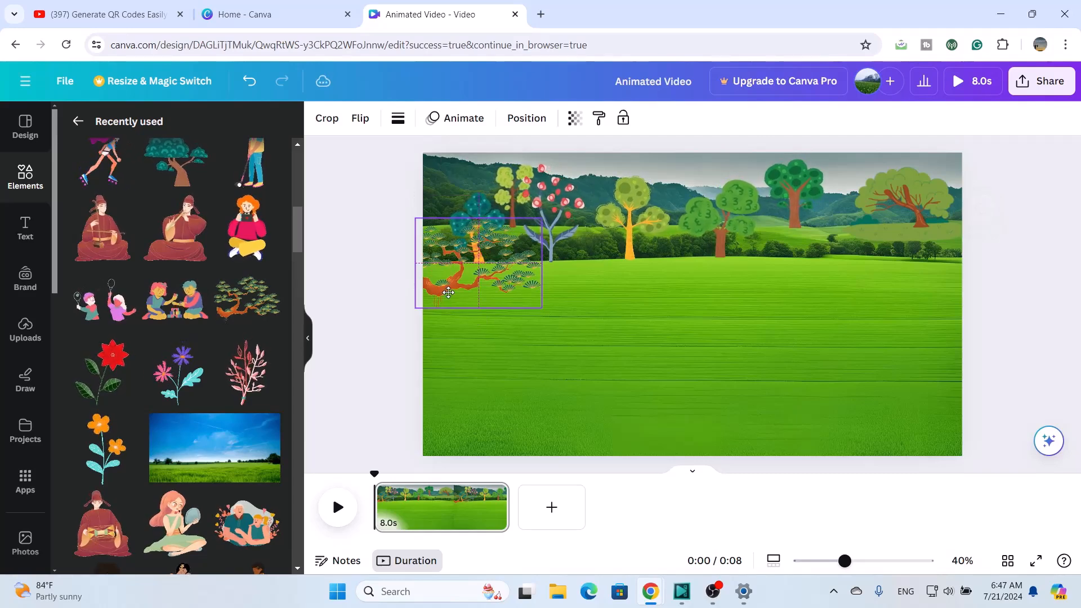
left_click_drag(678, 259, 901, 270)
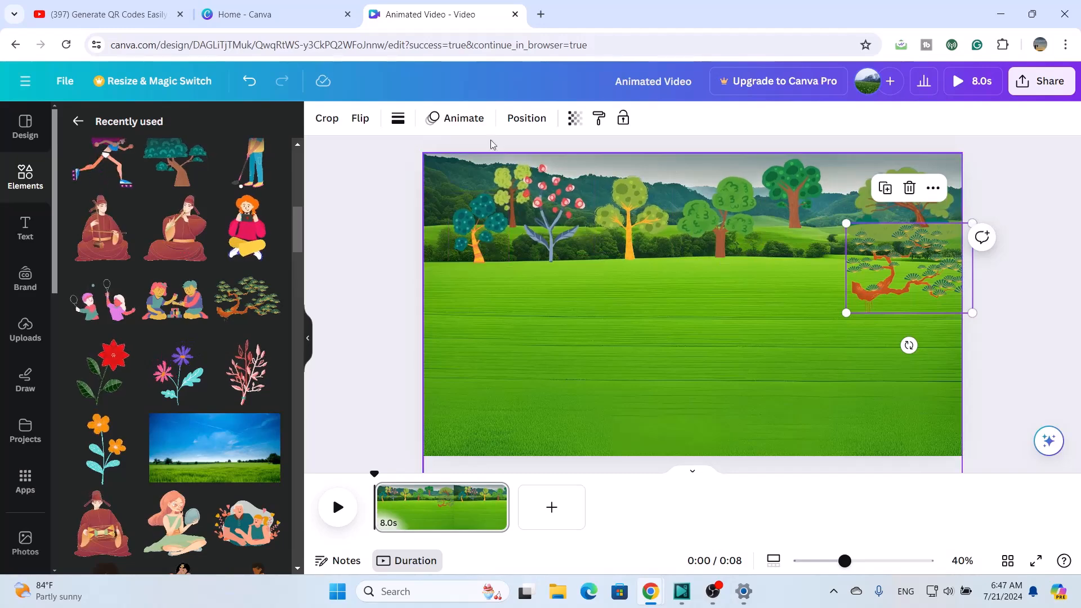
Step: Flip the pine tree horizontally and raise it so that its branches overlap the base of the spreading tree
left_click(360, 119)
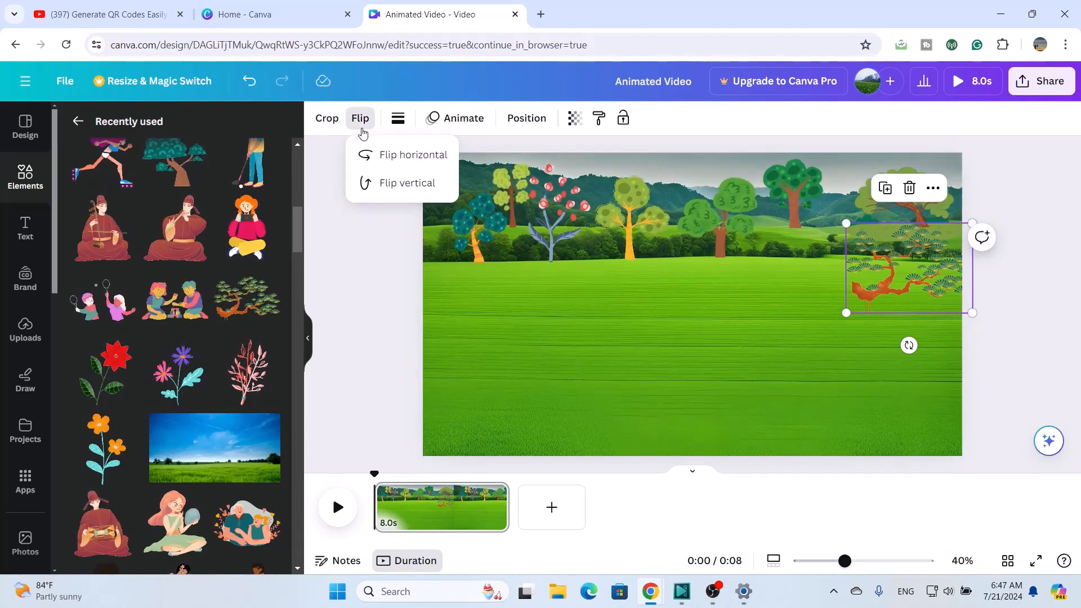
left_click(426, 155)
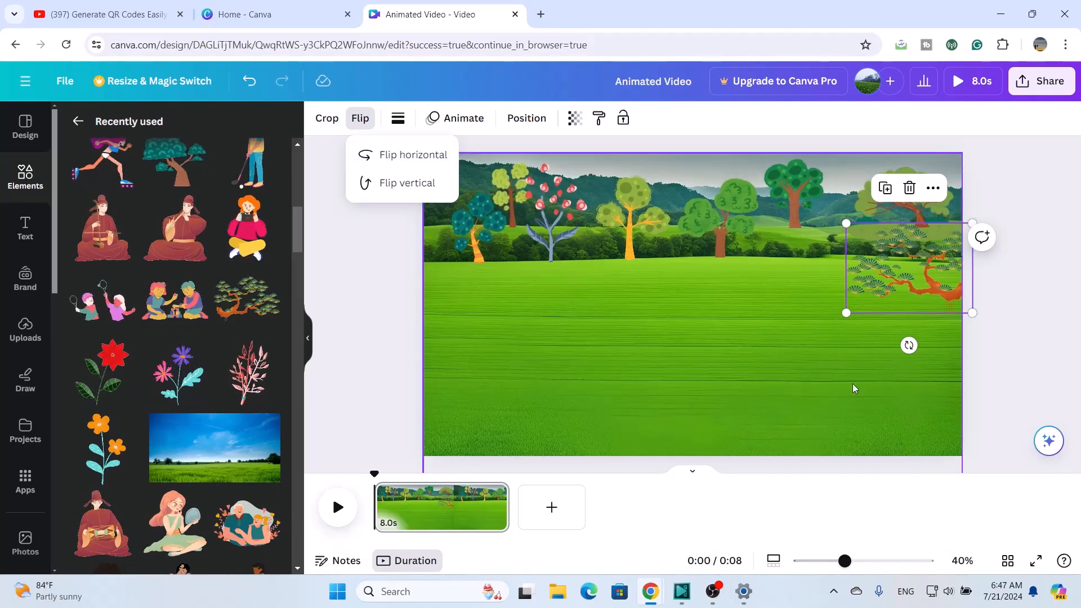
left_click(769, 357)
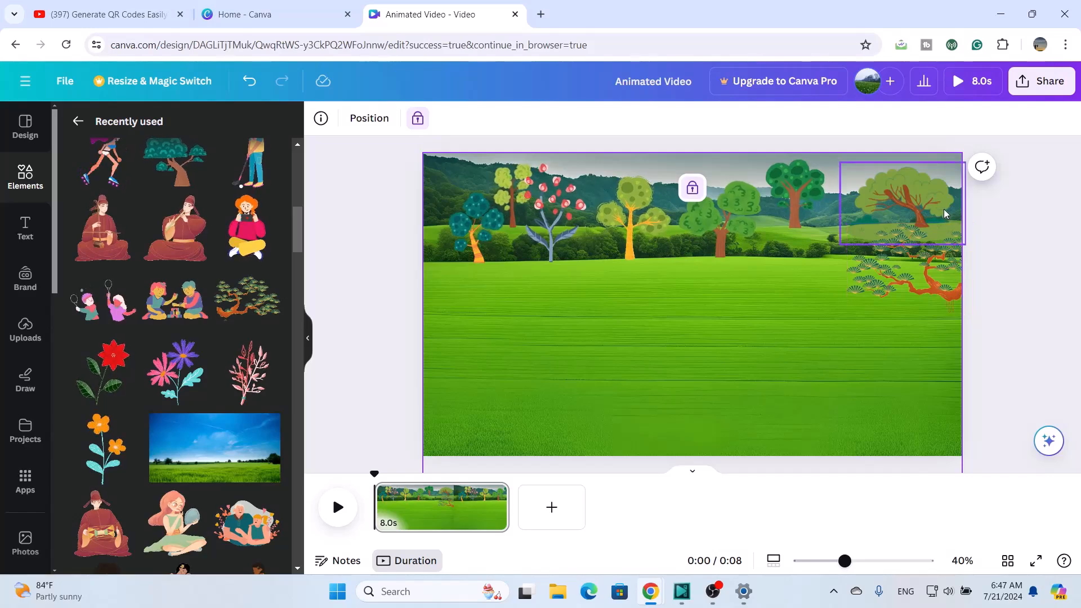
left_click(935, 269)
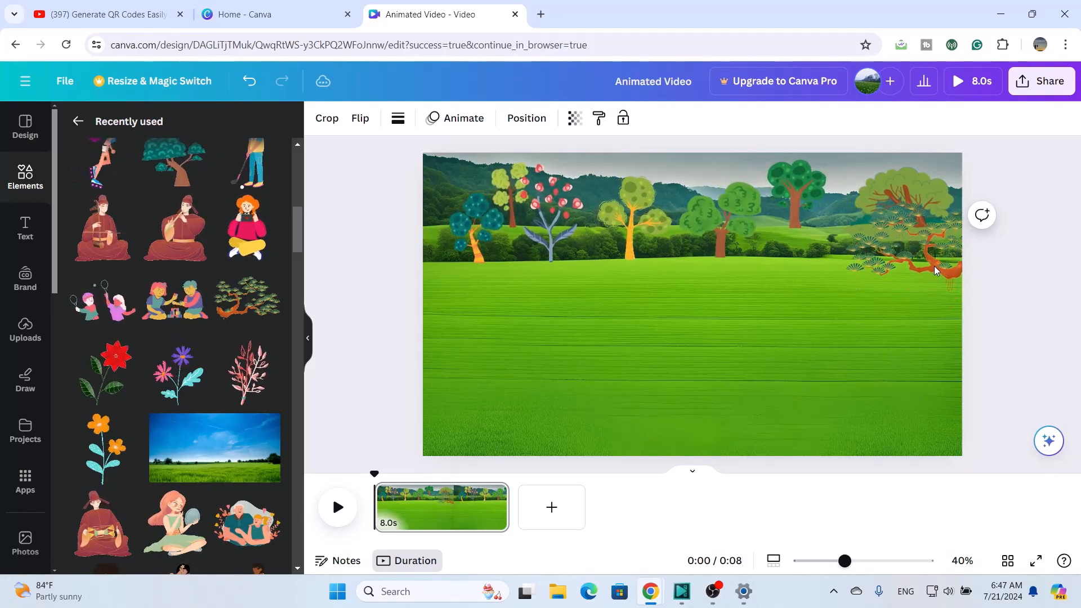
left_click_drag(934, 266, 933, 268)
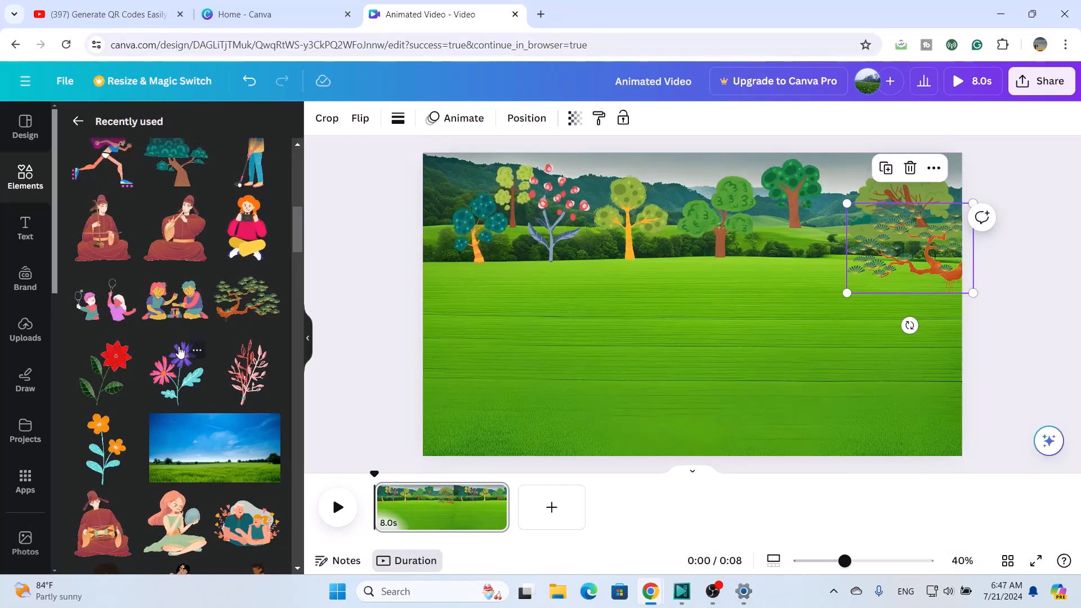
scroll(201, 320, "up", 3)
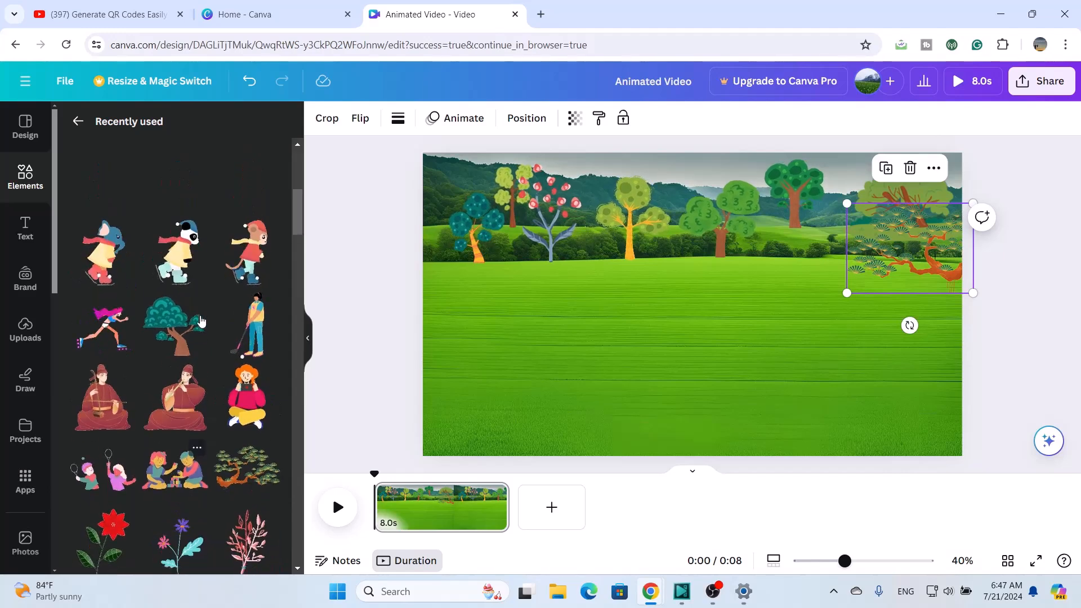
scroll(201, 321, "down", 2)
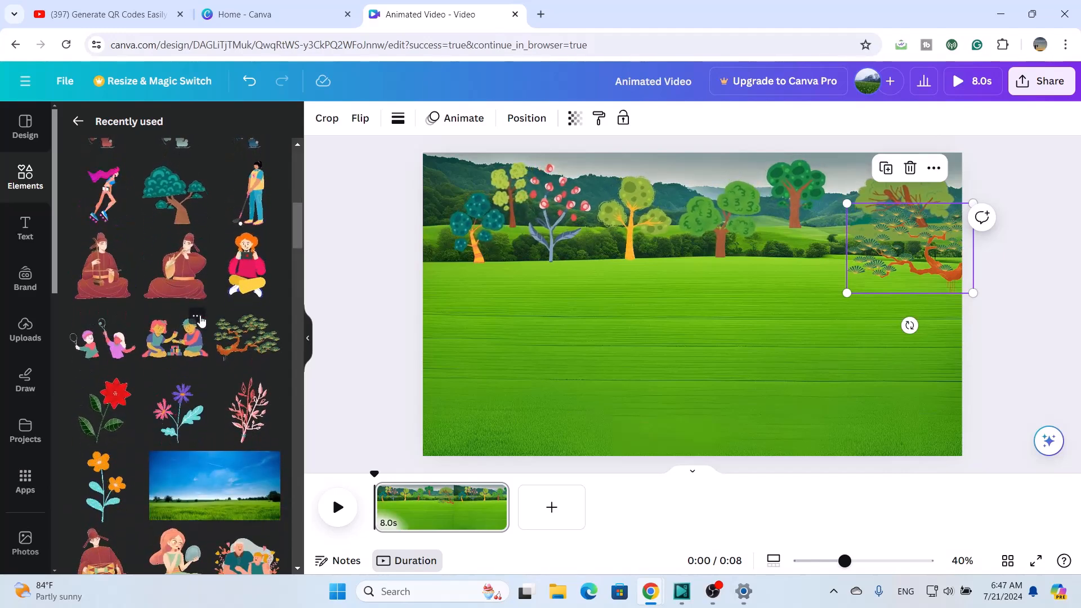
scroll(201, 321, "down", 3)
key("super+Tab")
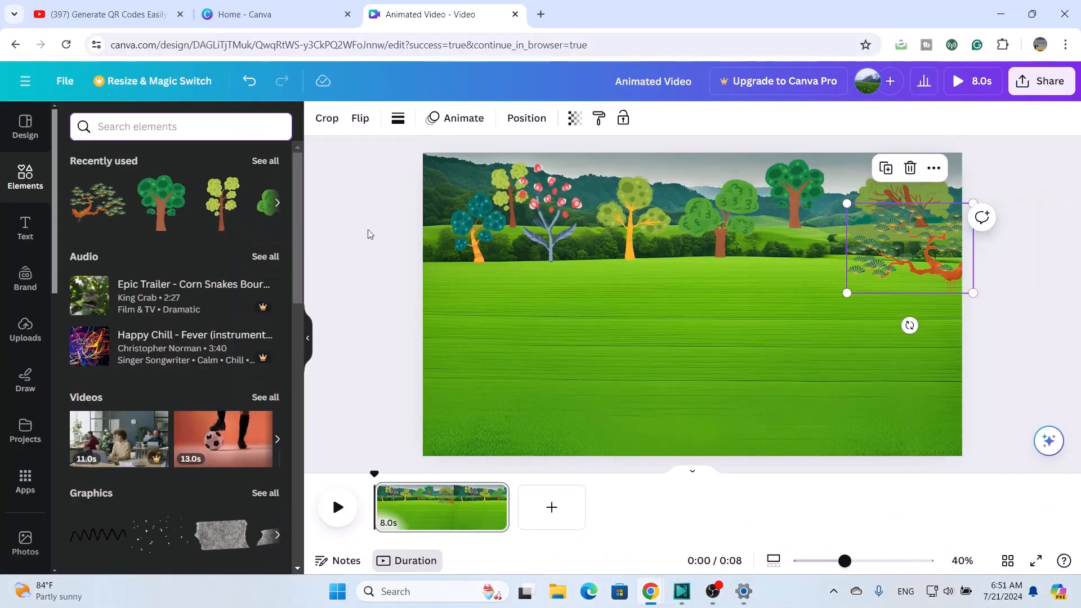
Step: Search the graphics for "swing" and place the one with a child pushing another on a swing beneath the pine tree
left_click(211, 126)
type("swing")
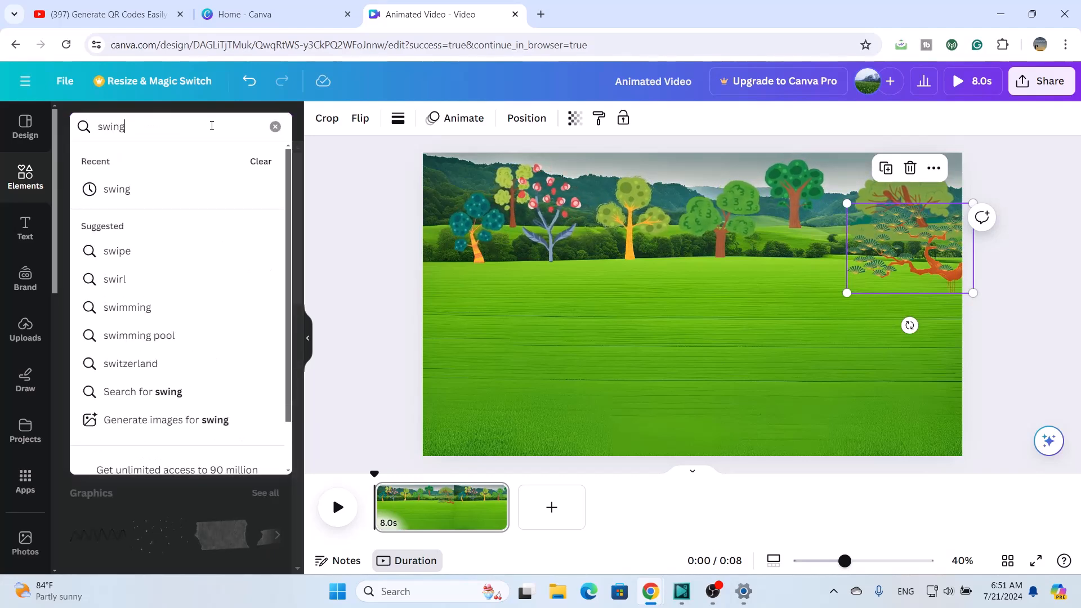
key("Return")
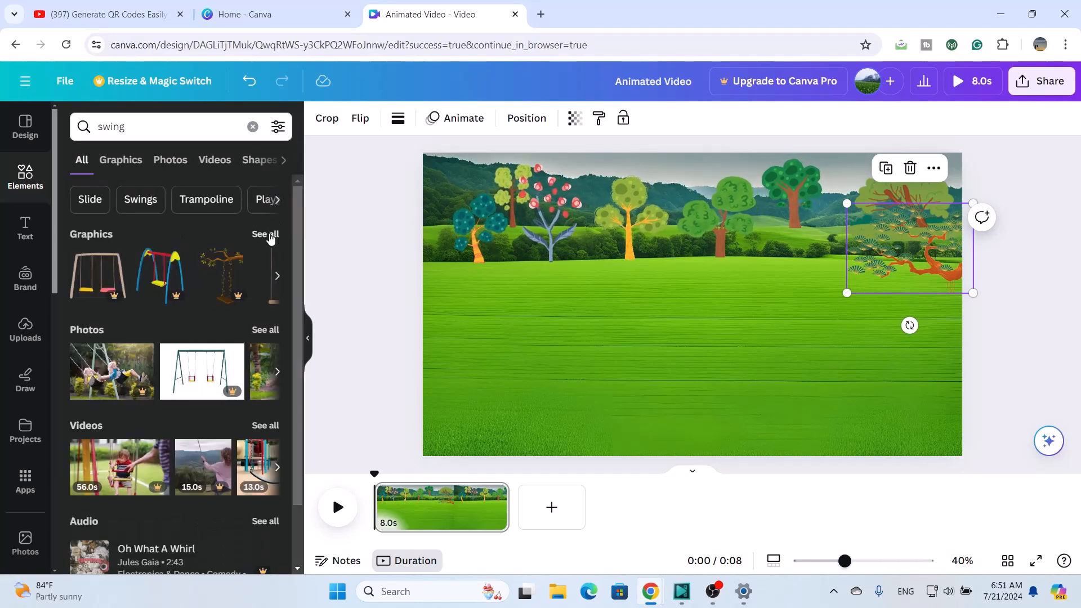
left_click(269, 236)
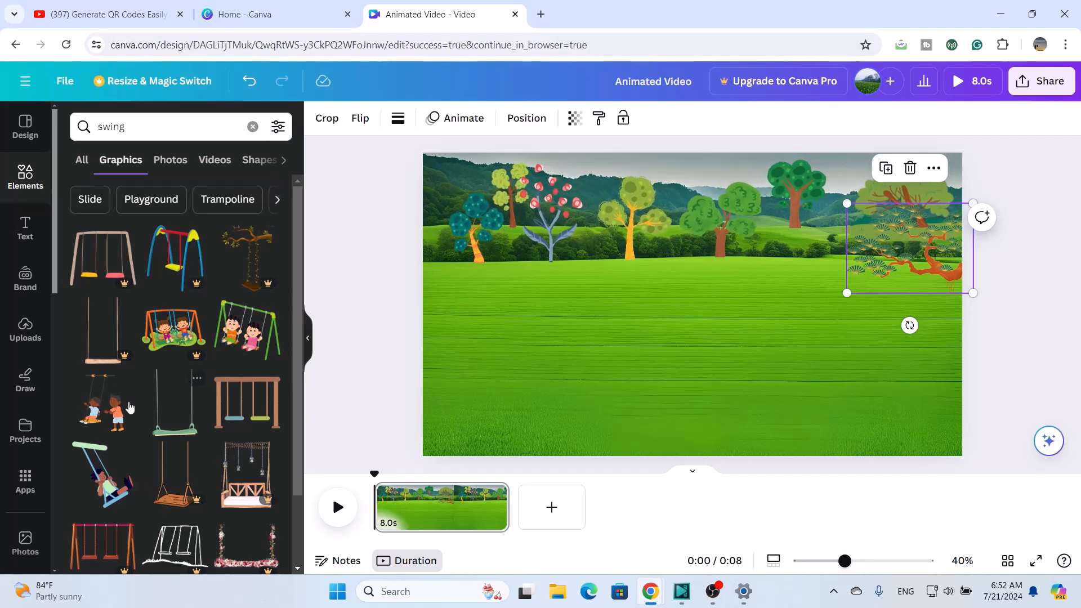
scroll(120, 419, "down", 1)
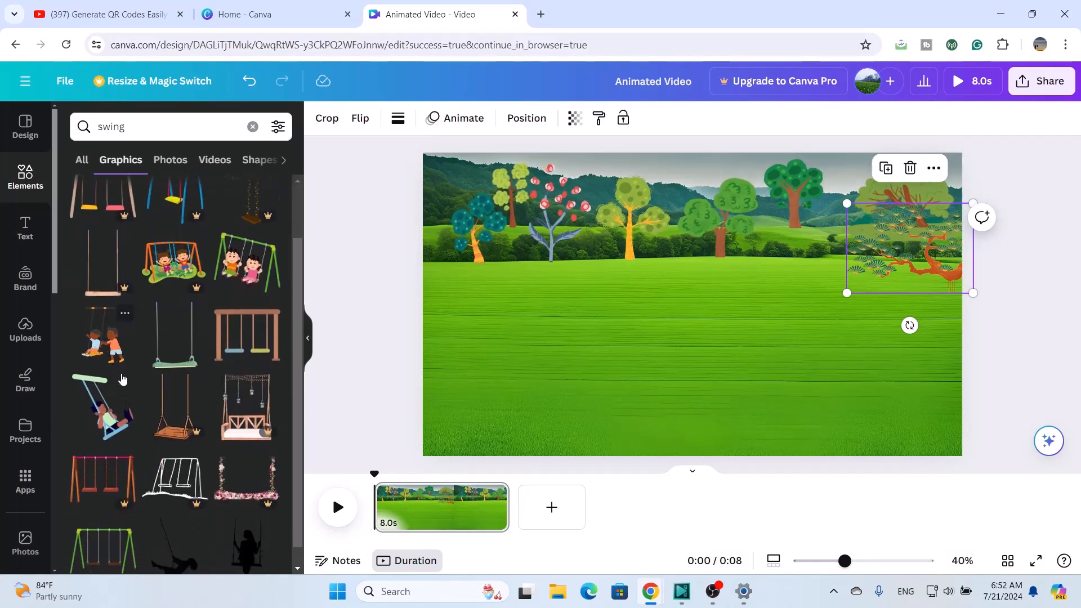
left_click_drag(115, 352, 920, 306)
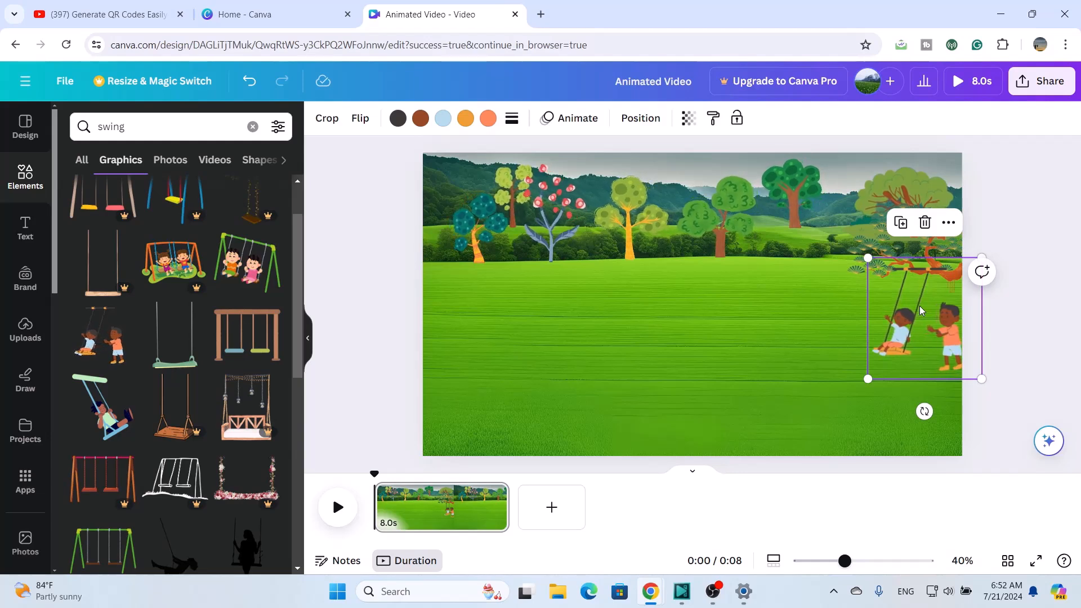
Step: Enlarge the pine tree slightly and shift the swinging children so that their swing hangs from its lower branch
left_click(852, 265)
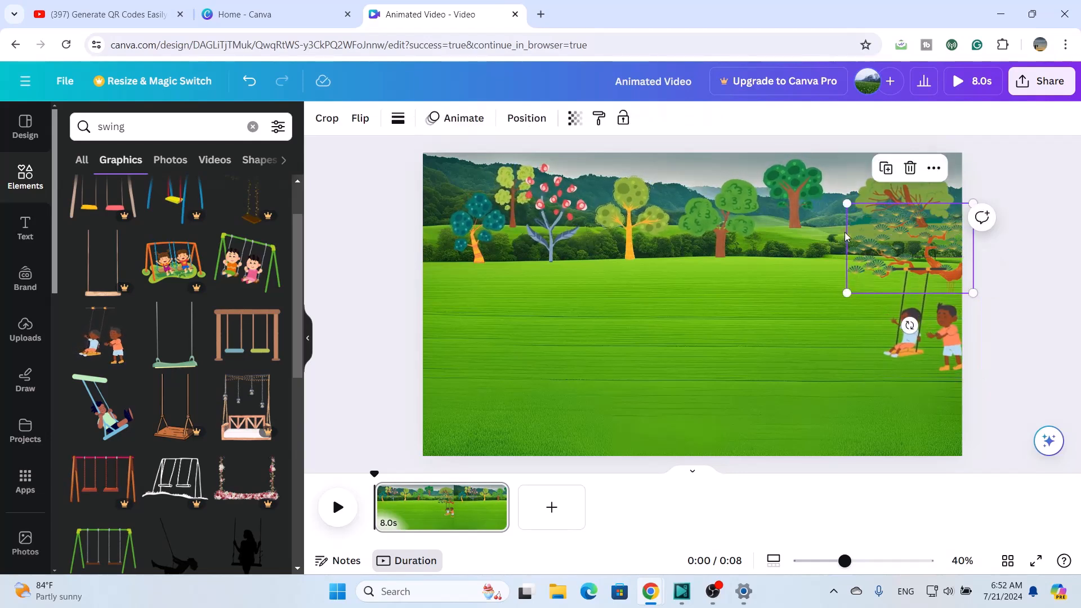
left_click_drag(847, 293, 828, 304)
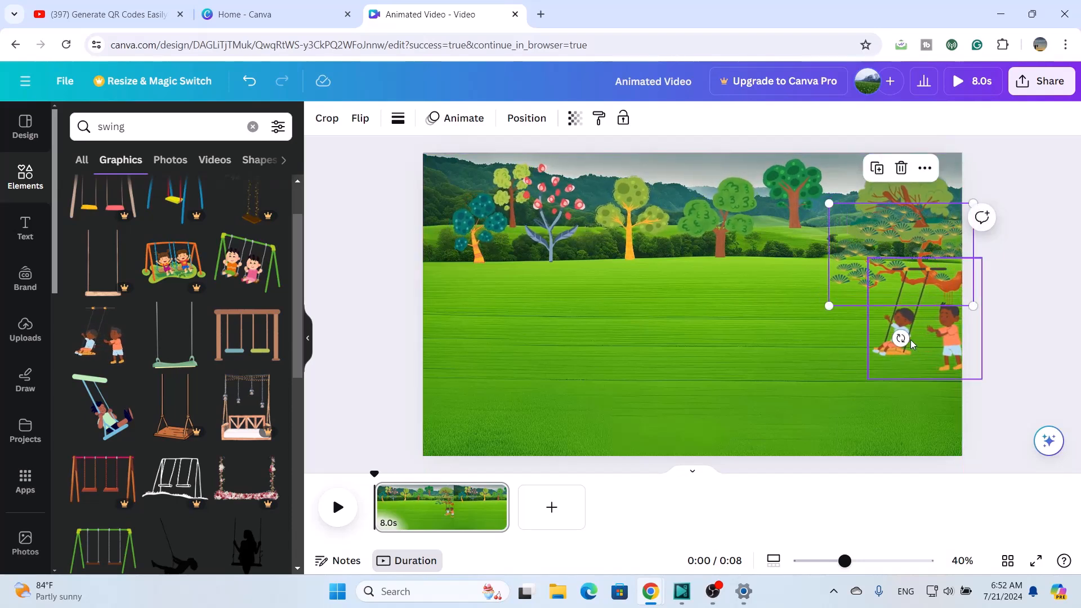
left_click_drag(912, 343, 904, 349)
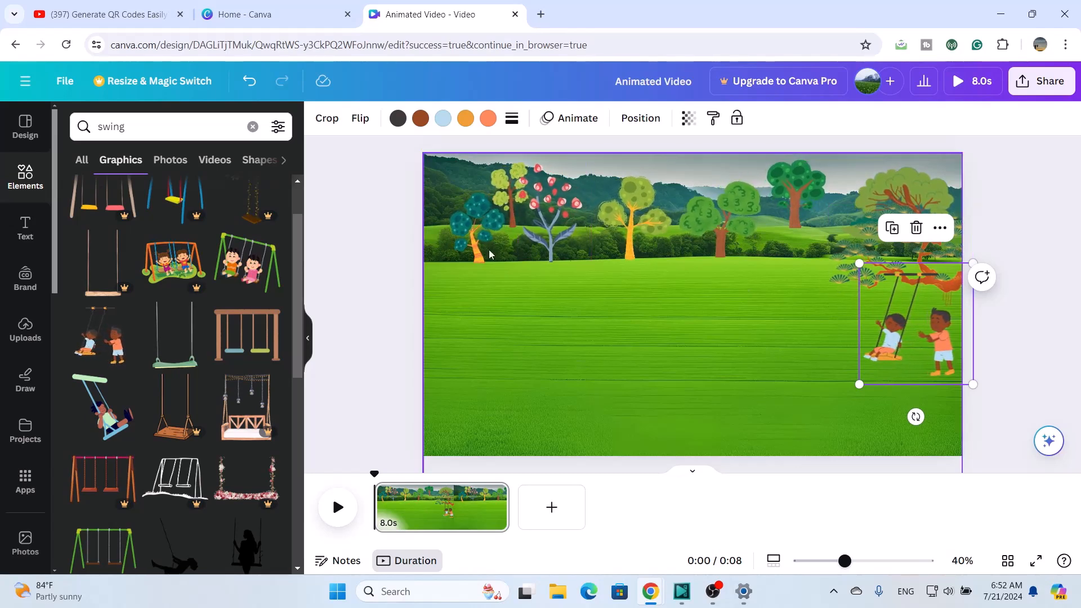
Step: Recolour the swinging children's brown skin to the light orange from the default solid colours
left_click(421, 125)
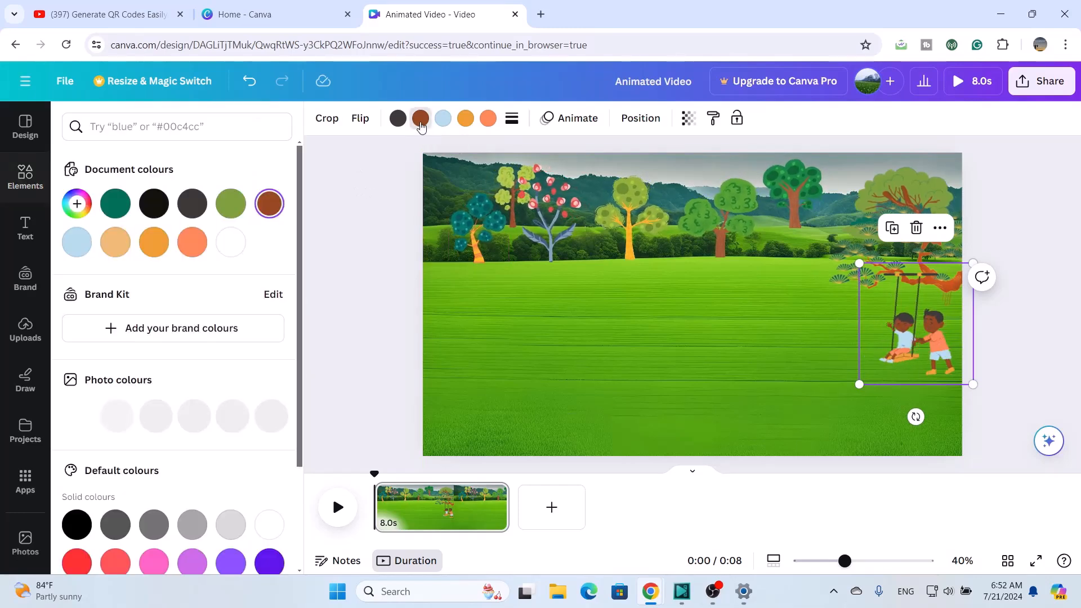
left_click(192, 242)
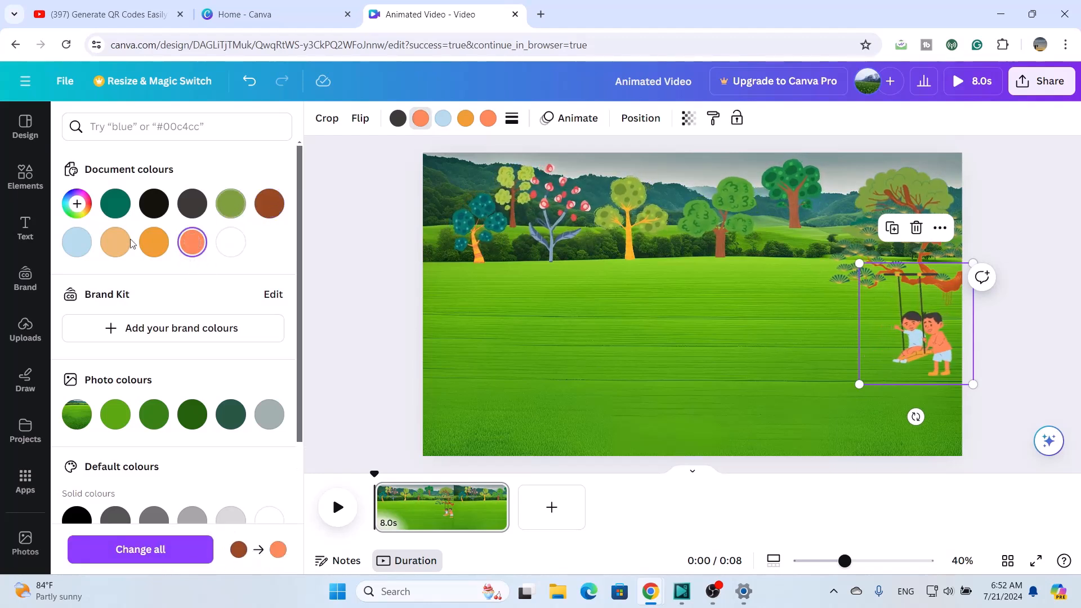
scroll(157, 304, "down", 3)
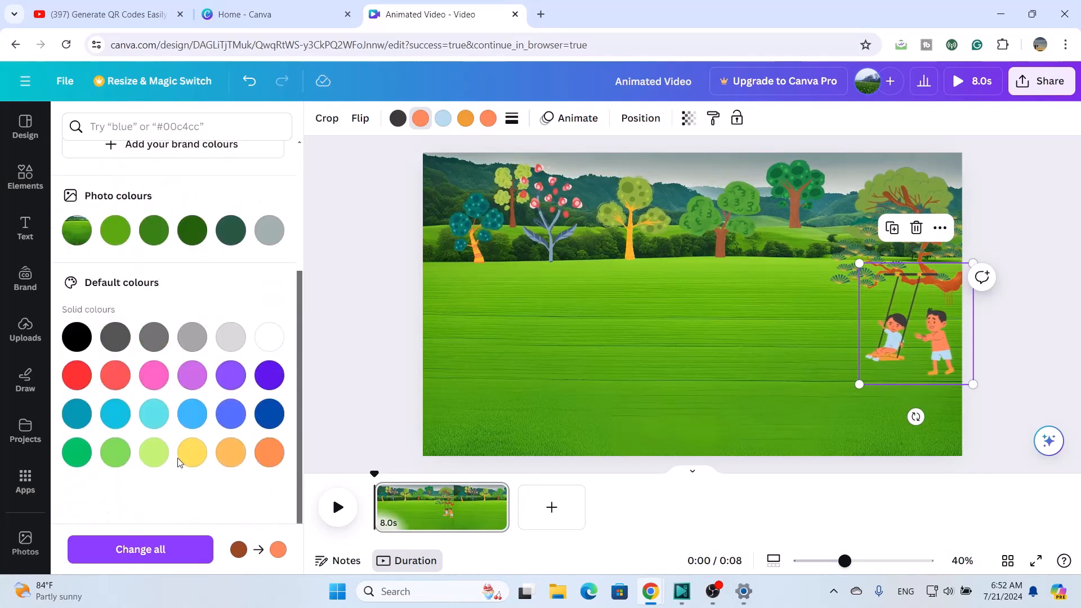
left_click(195, 461)
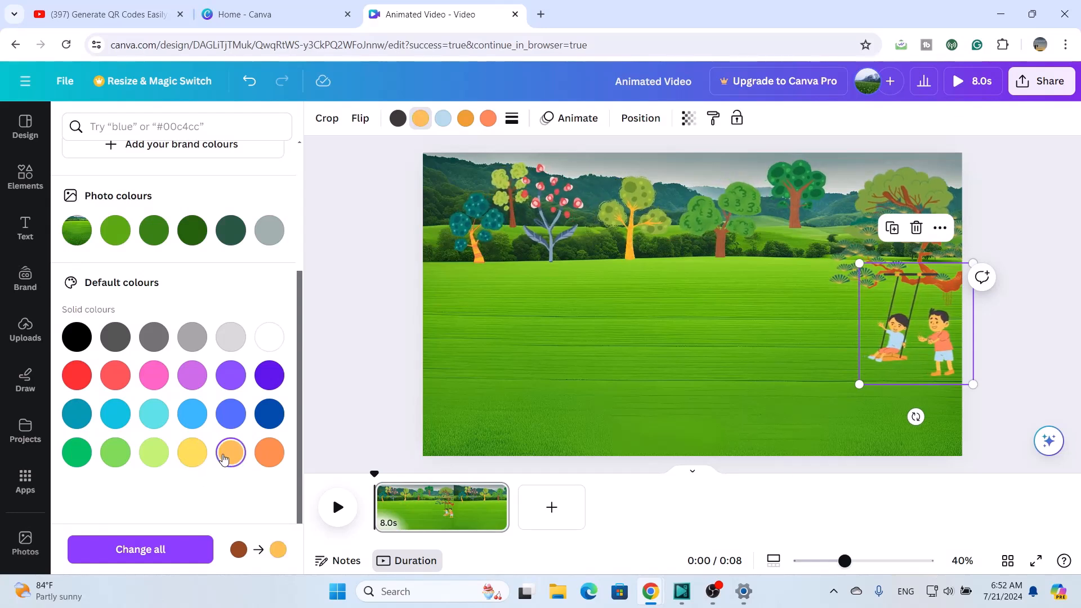
left_click(728, 296)
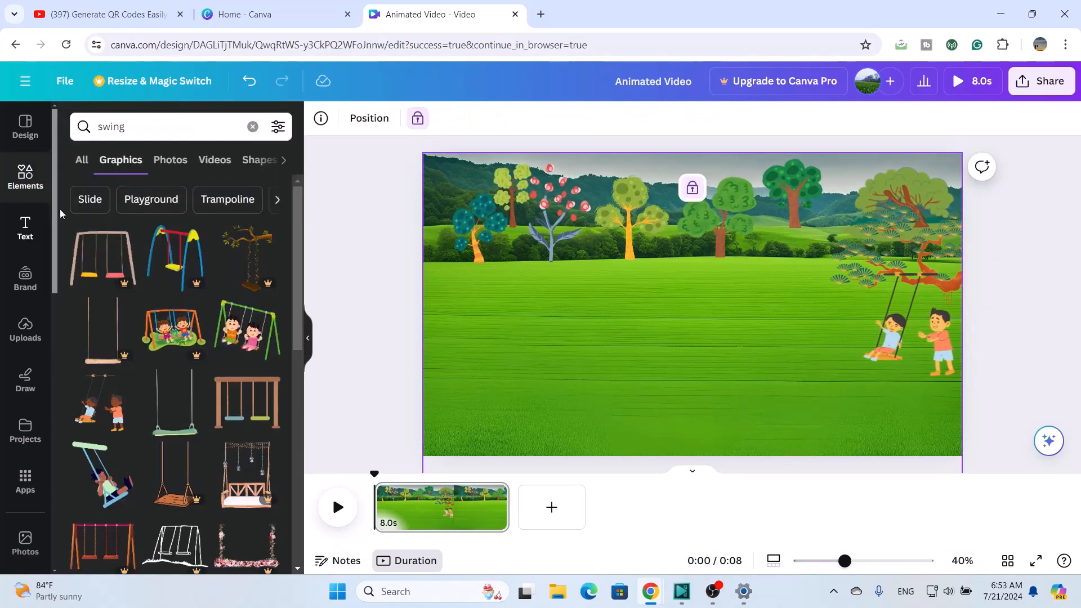
Step: Search the elements for "playing", filter the results to animated items, and list all matching graphics
left_click(253, 127)
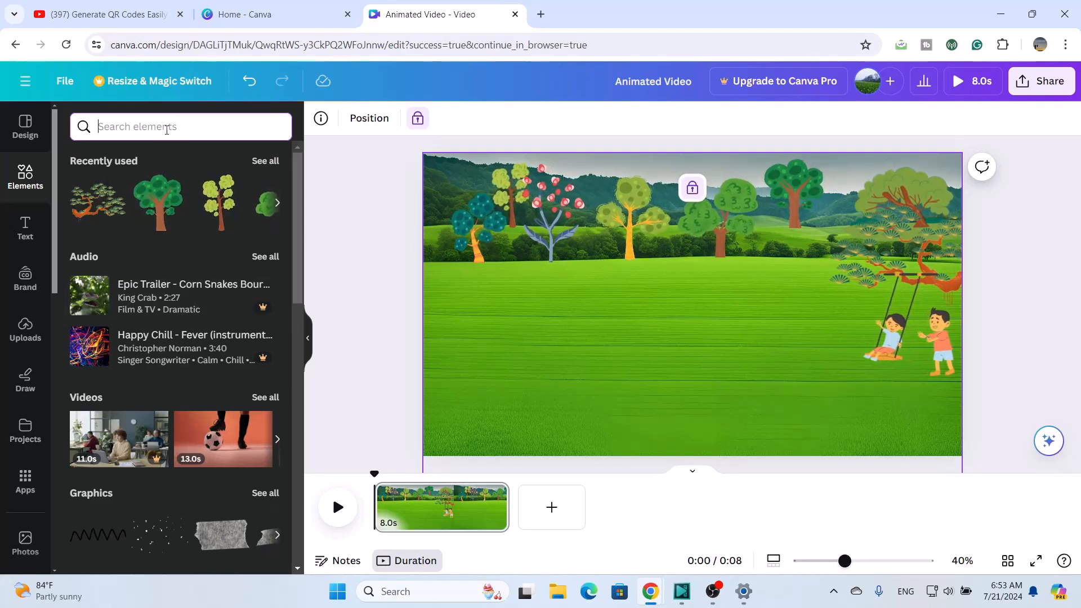
type("playing")
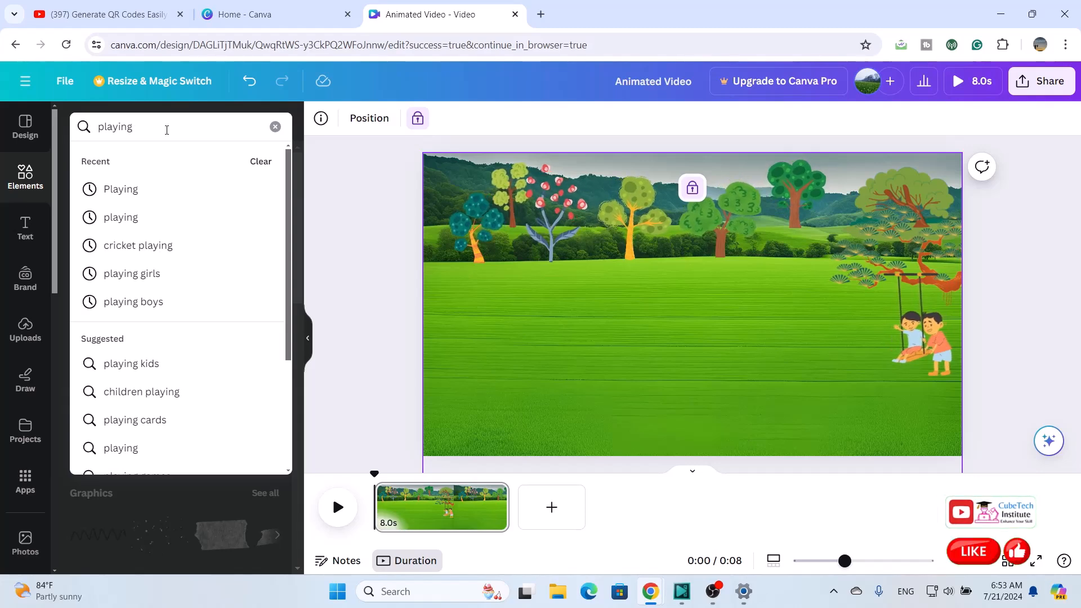
key("Return")
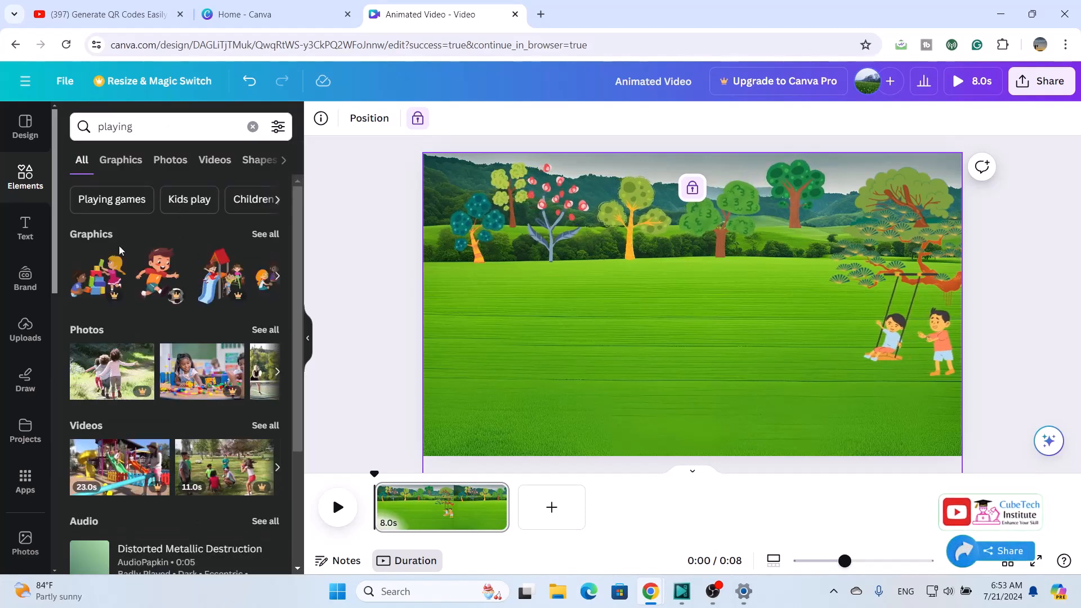
left_click(279, 127)
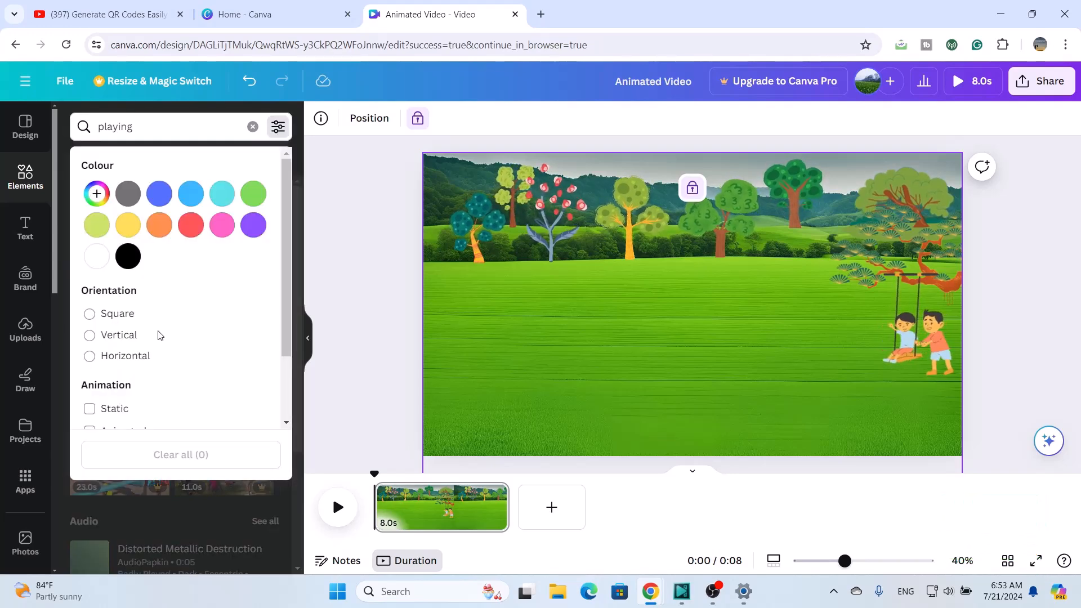
scroll(152, 358, "down", 2)
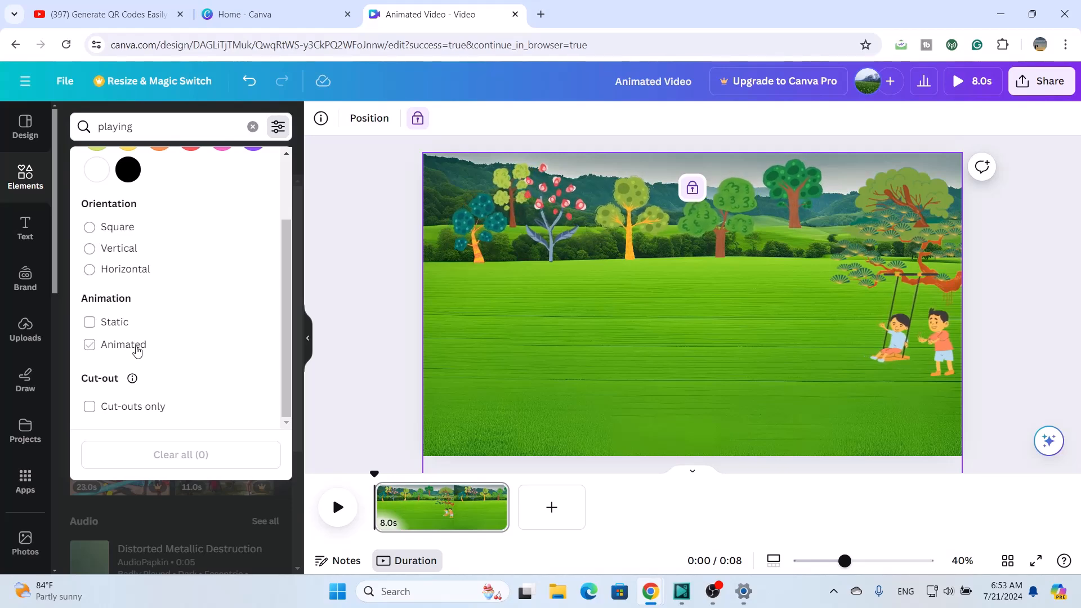
left_click(137, 351)
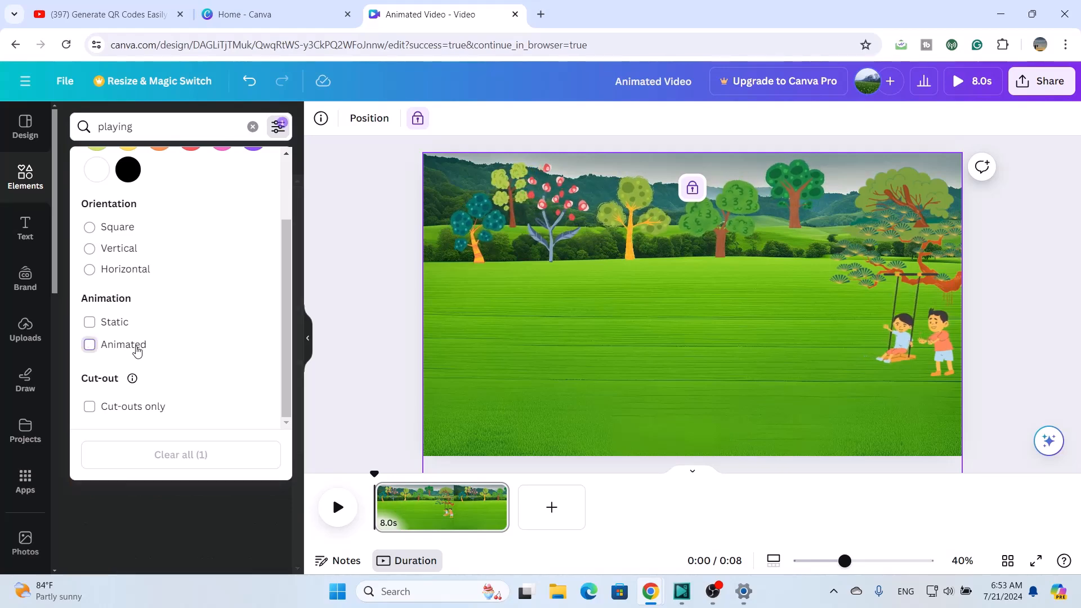
left_click(372, 436)
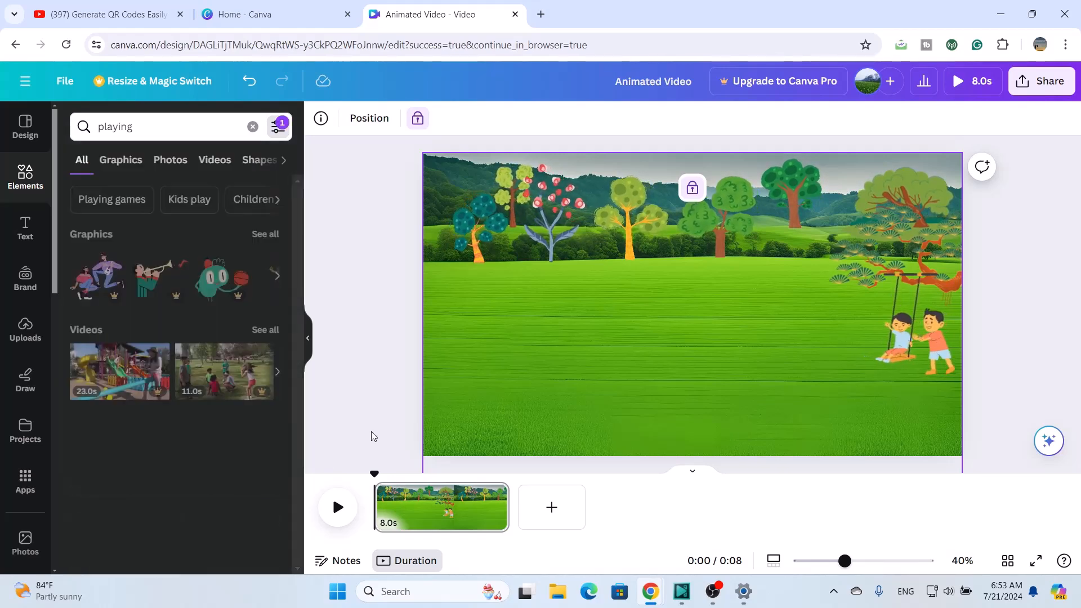
left_click(262, 237)
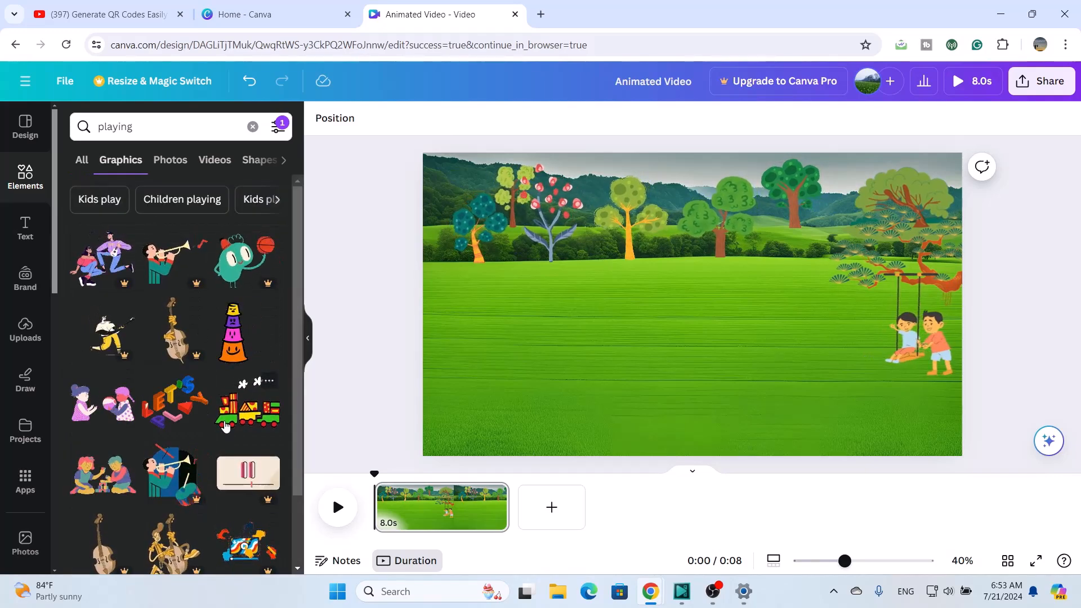
left_click(82, 160)
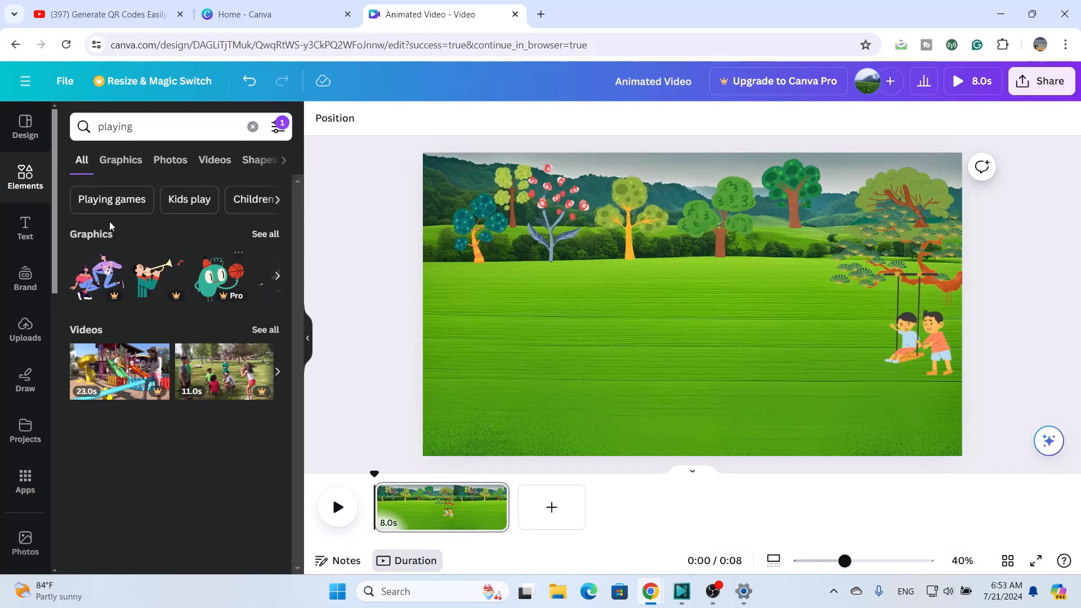
left_click(267, 234)
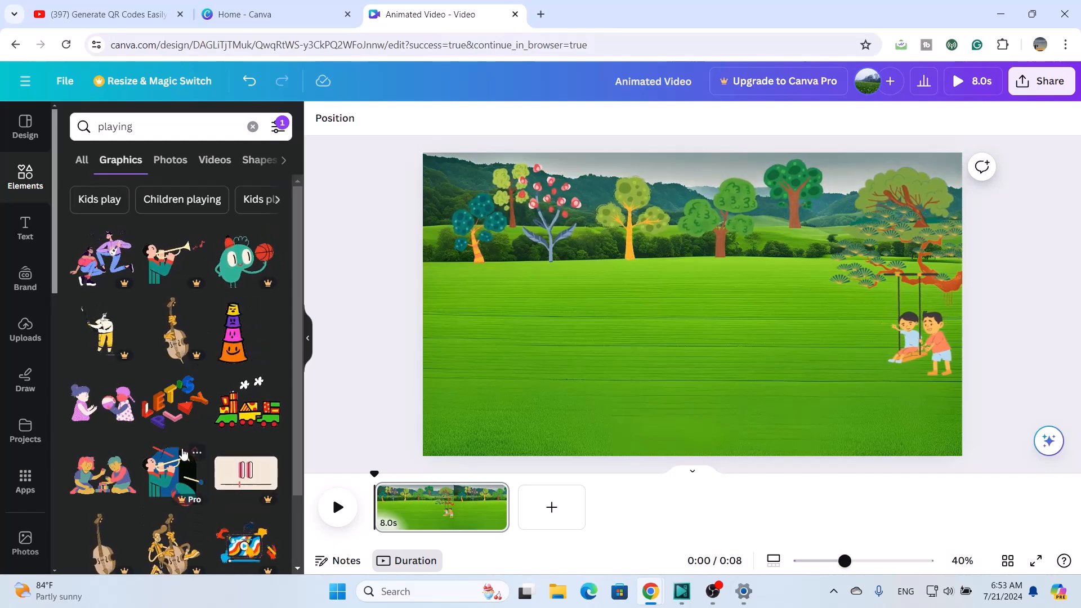
Step: Place the graphic of two seated children stacking blocks, shrink it, and position it under the pine tree beside the swing
scroll(183, 451, "down", 2)
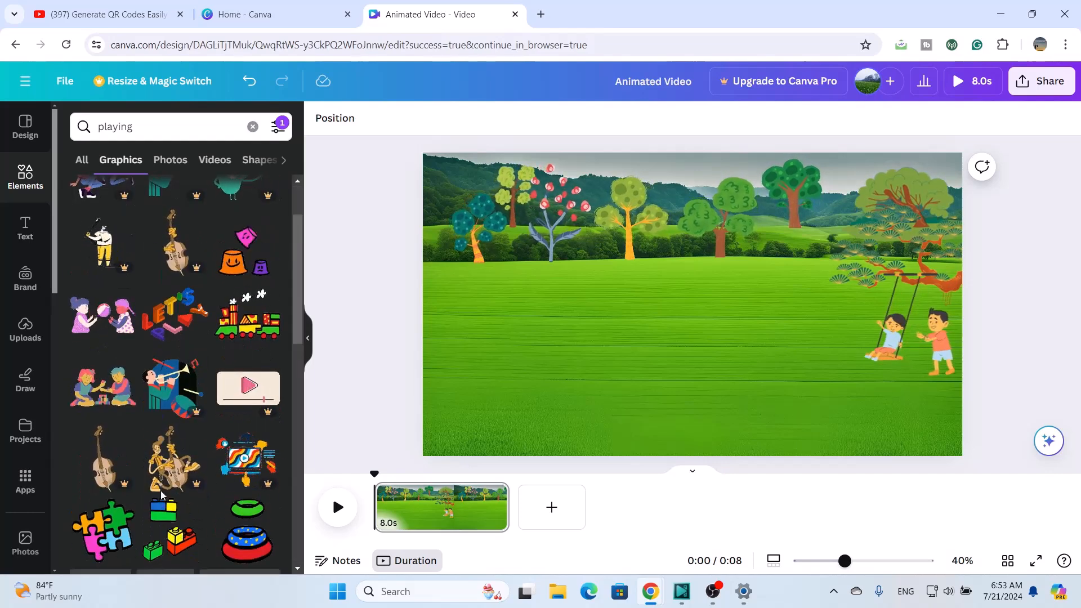
left_click(94, 399)
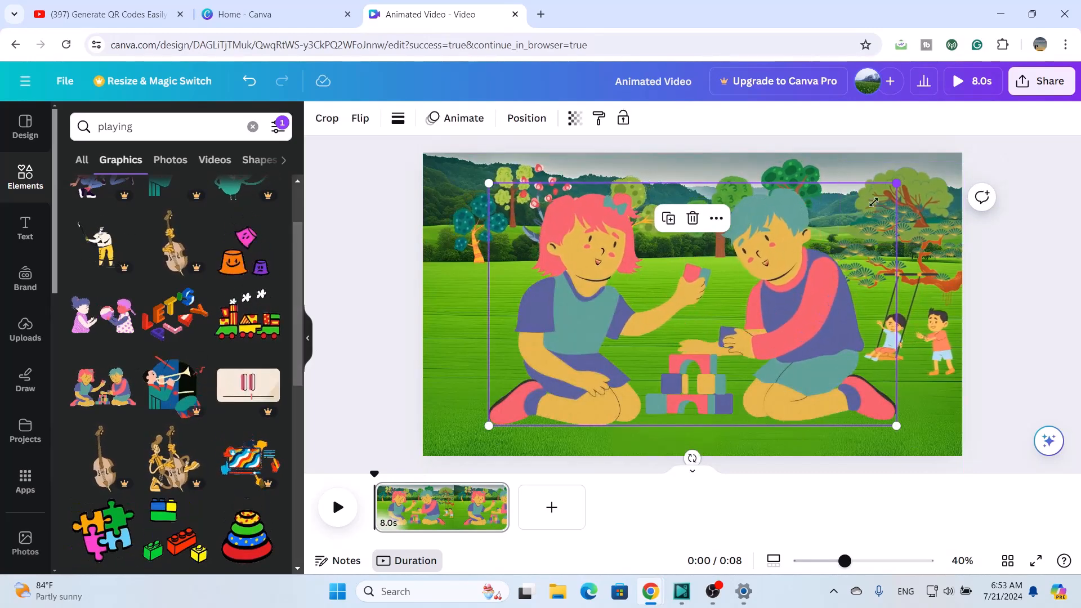
left_click_drag(896, 182, 812, 286)
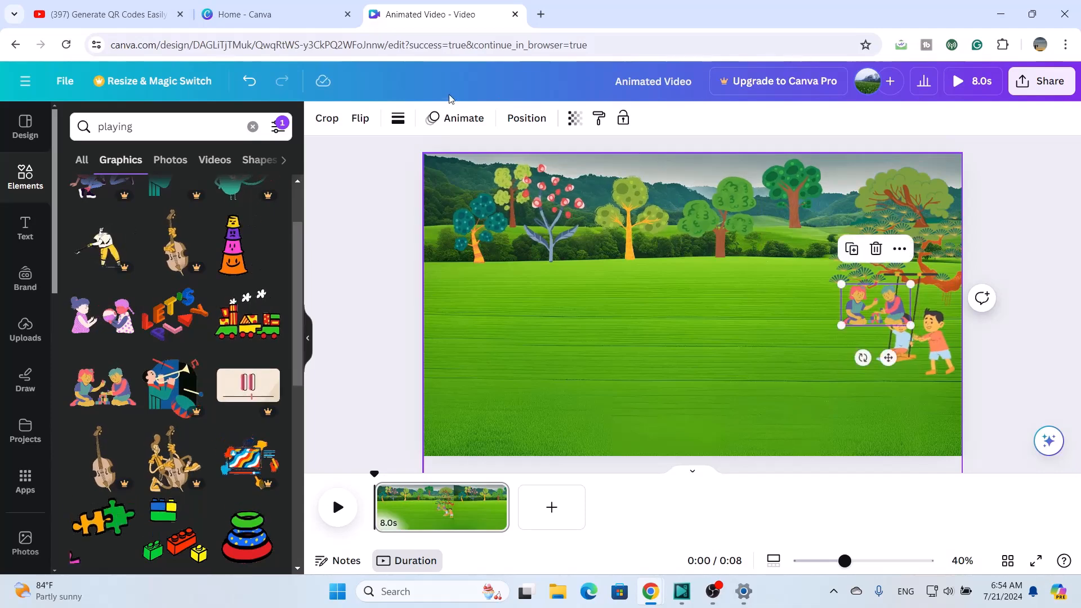
Step: Move the block-playing children down the layer order so that they sit behind the pine tree and the swinging children
left_click(537, 130)
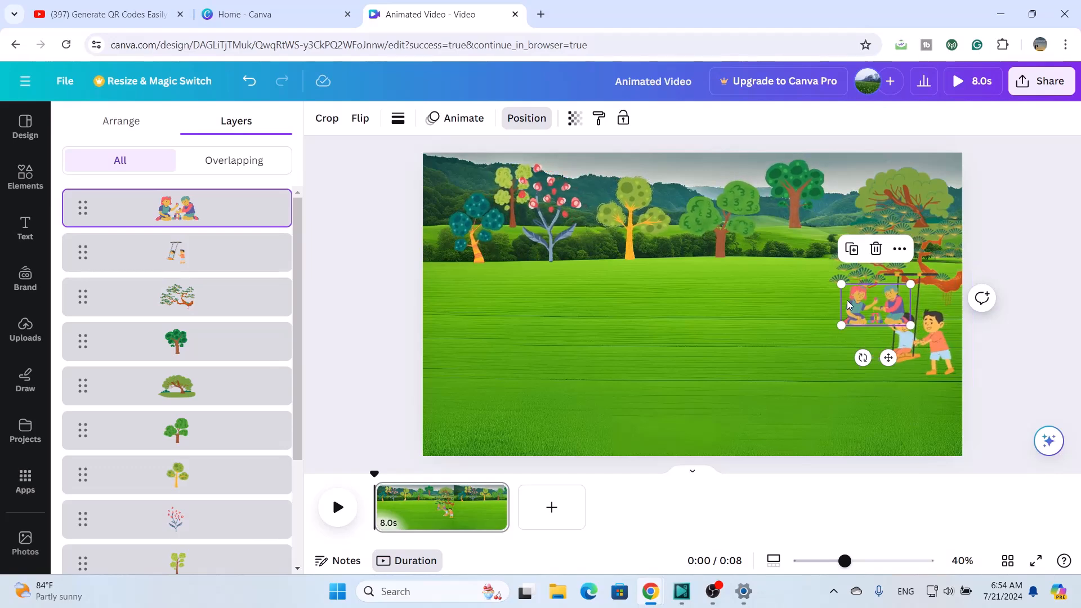
left_click(863, 306)
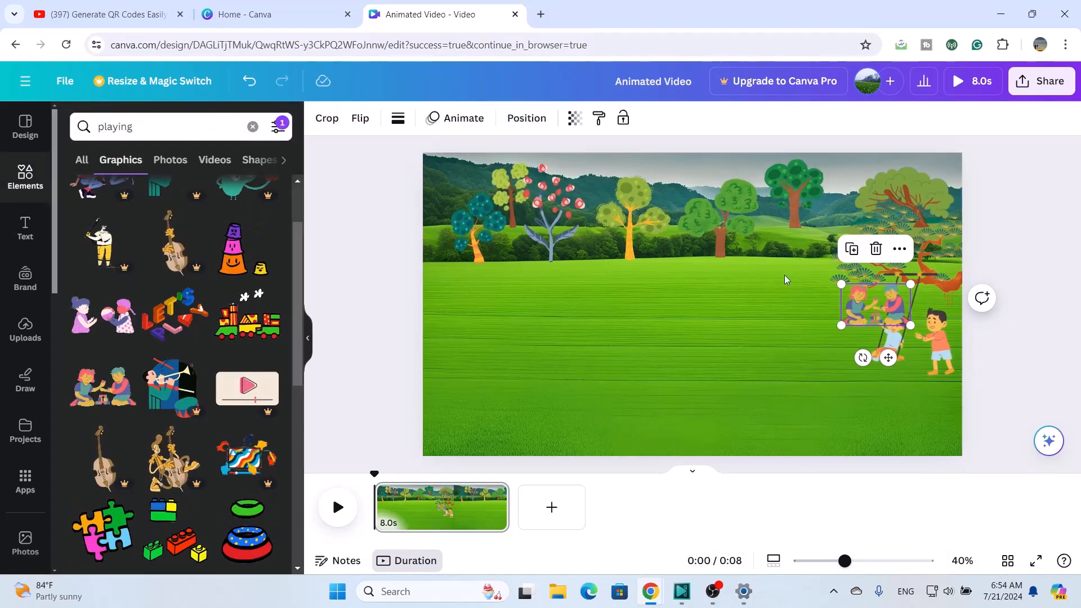
left_click(520, 119)
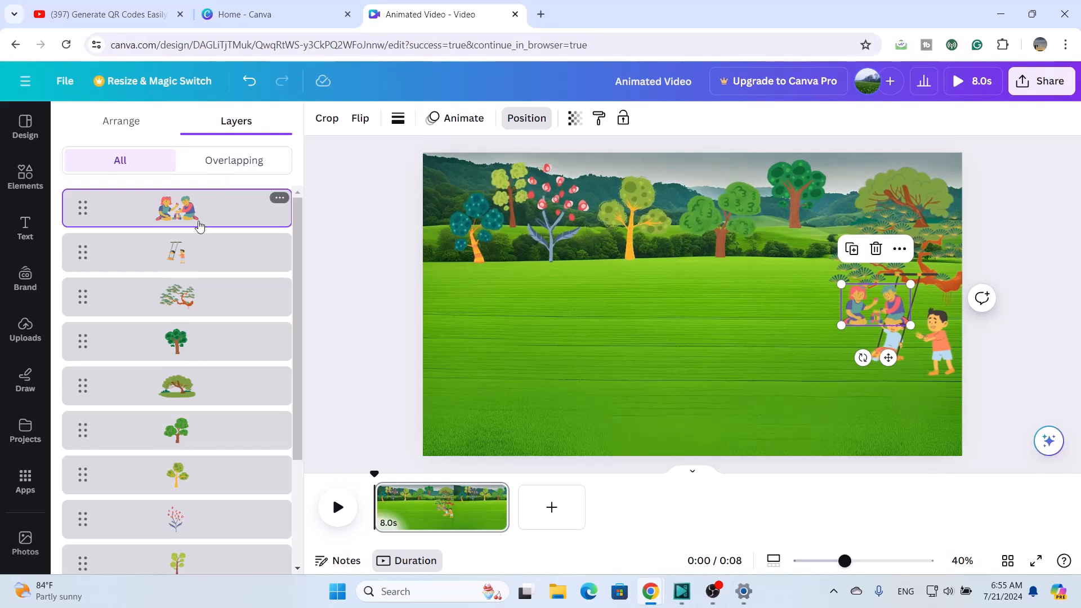
left_click_drag(208, 289, 195, 316)
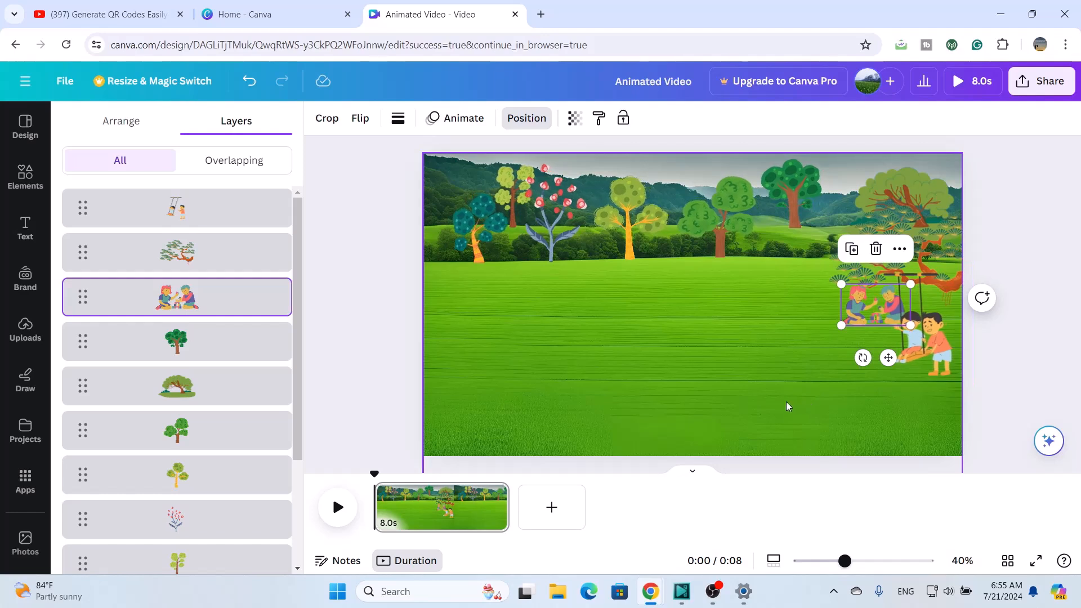
left_click(734, 311)
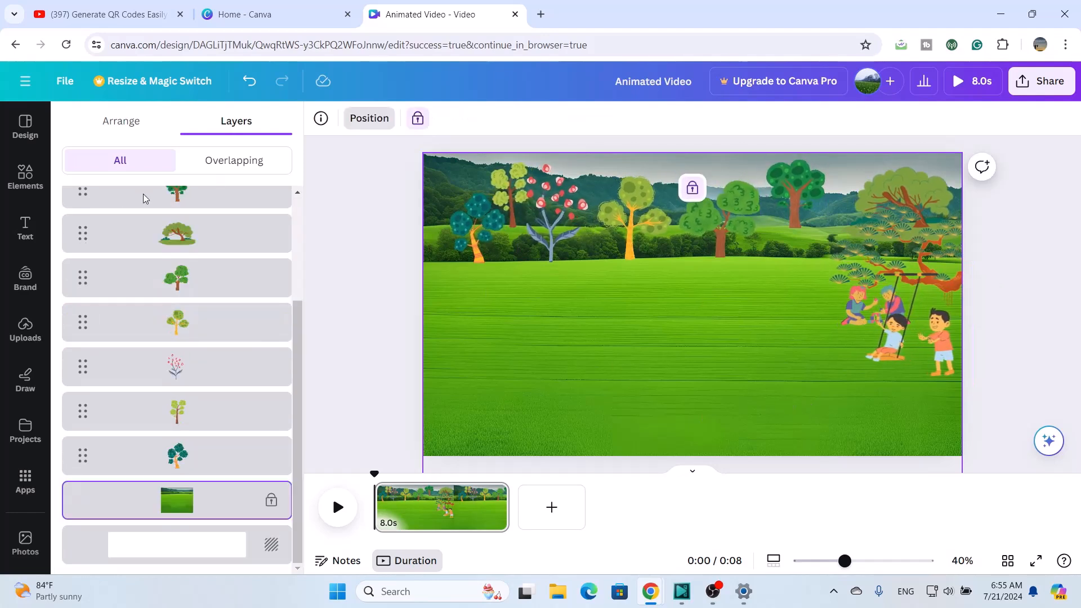
left_click(369, 300)
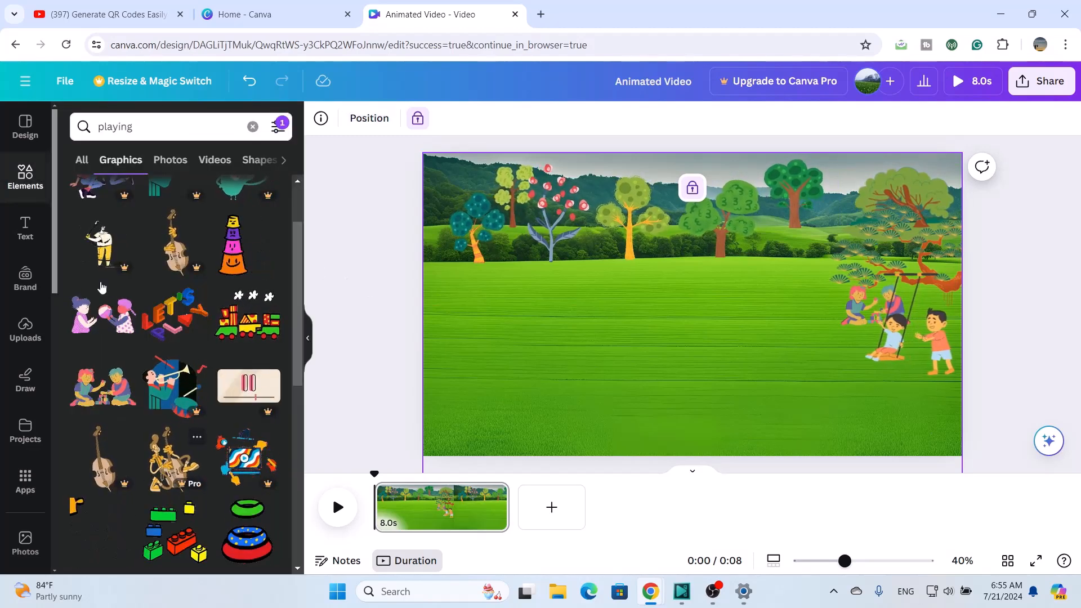
Step: Add the two girls playing with a ball, shrink them, and place them on the field edge beneath the dark green round tree
left_click(108, 319)
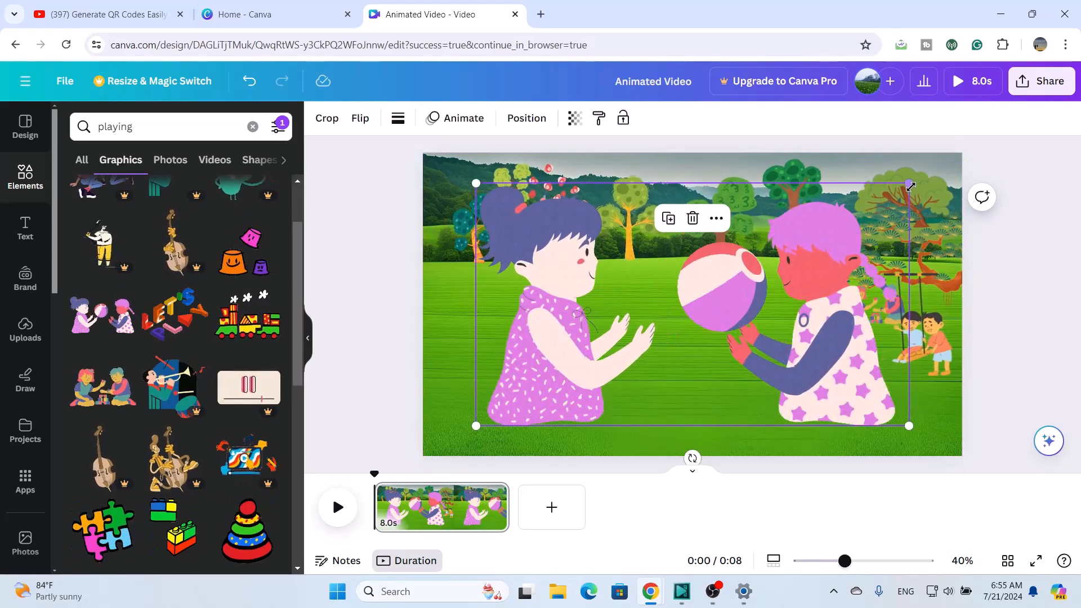
left_click_drag(910, 186, 565, 361)
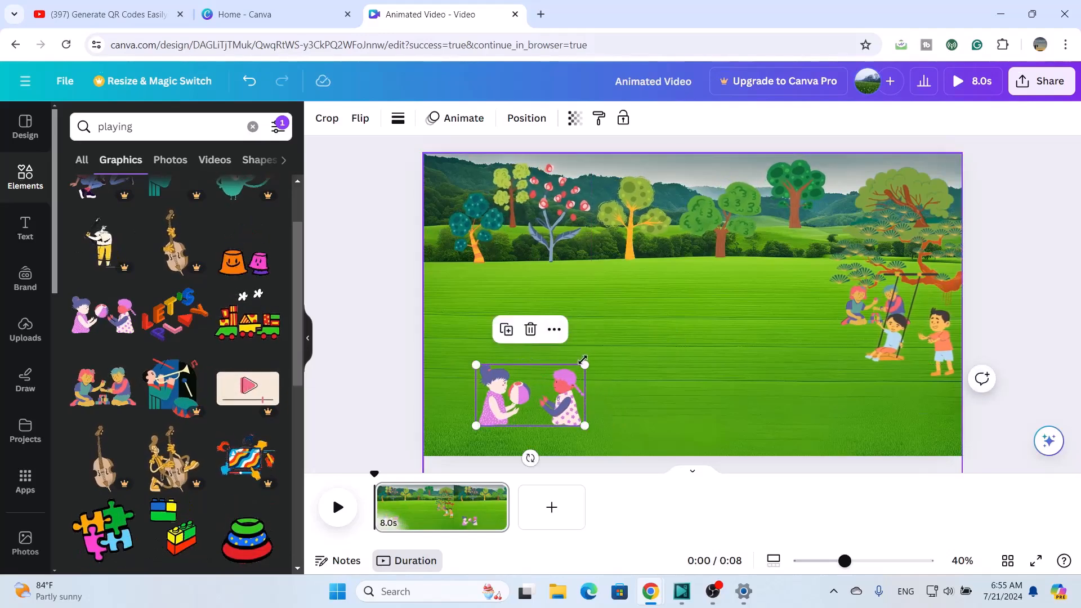
left_click_drag(542, 418, 809, 266)
left_click_drag(848, 213, 803, 227)
Step: Add the pair of badminton players at reduced size on the grass in front of the ball-playing girls
scroll(157, 473, "down", 5)
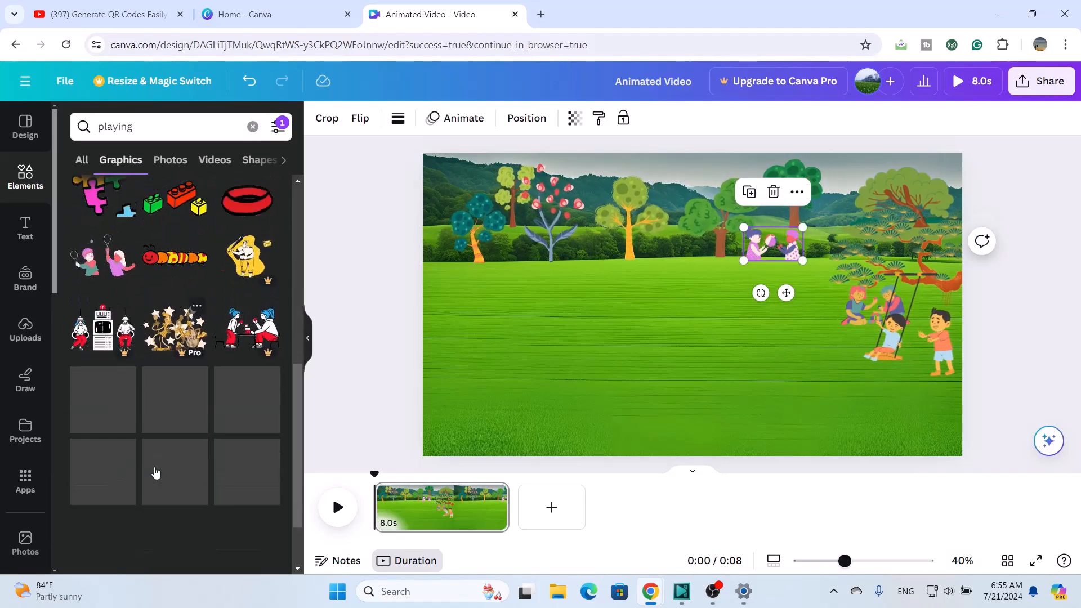
left_click(115, 274)
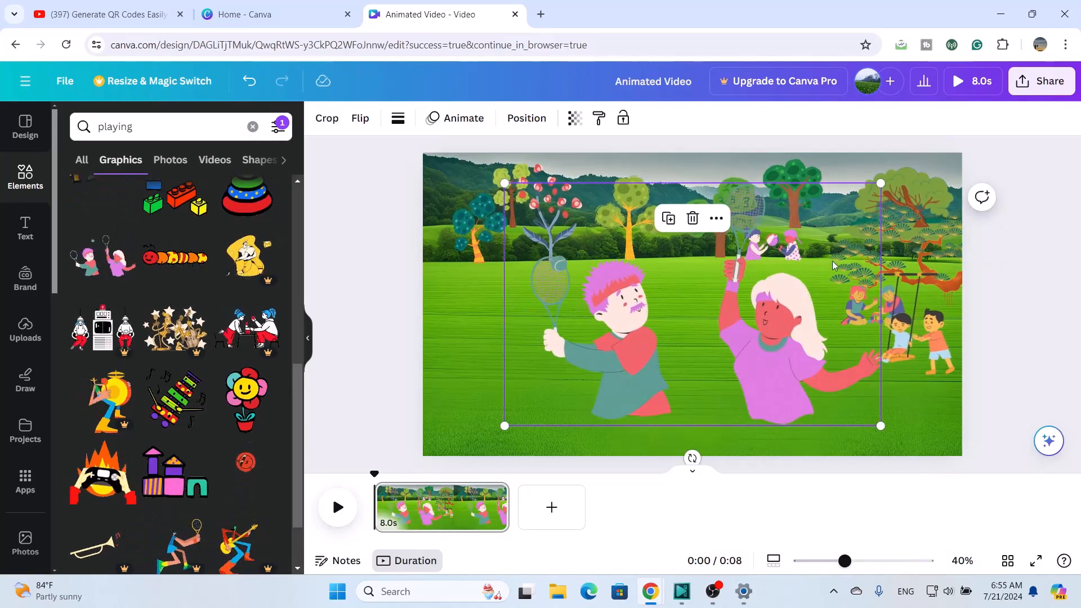
left_click_drag(879, 184, 794, 227)
Step: Add the orange-haired figure sitting cross-legged, shrink it, and place it at the base of the yellow-trunked tree near the centre
scroll(175, 360, "down", 5)
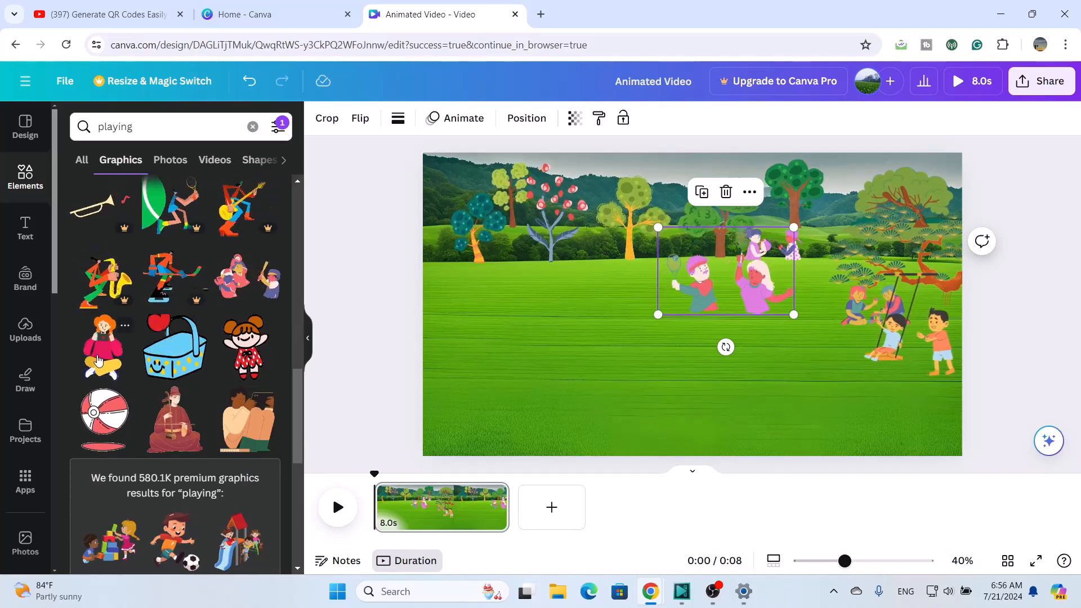
left_click(98, 360)
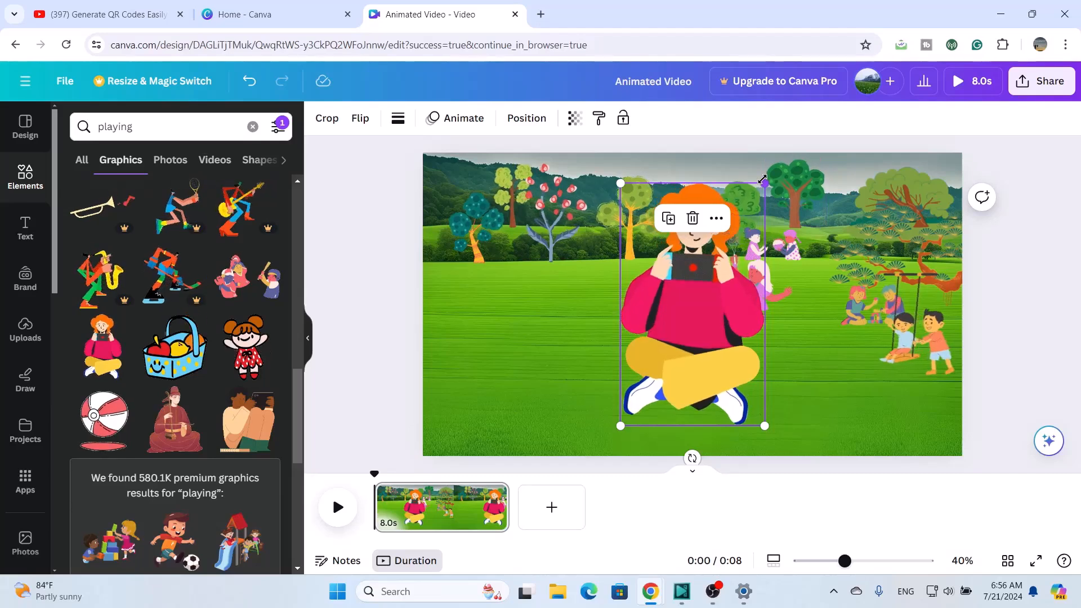
left_click_drag(764, 181, 630, 252)
left_click(628, 382)
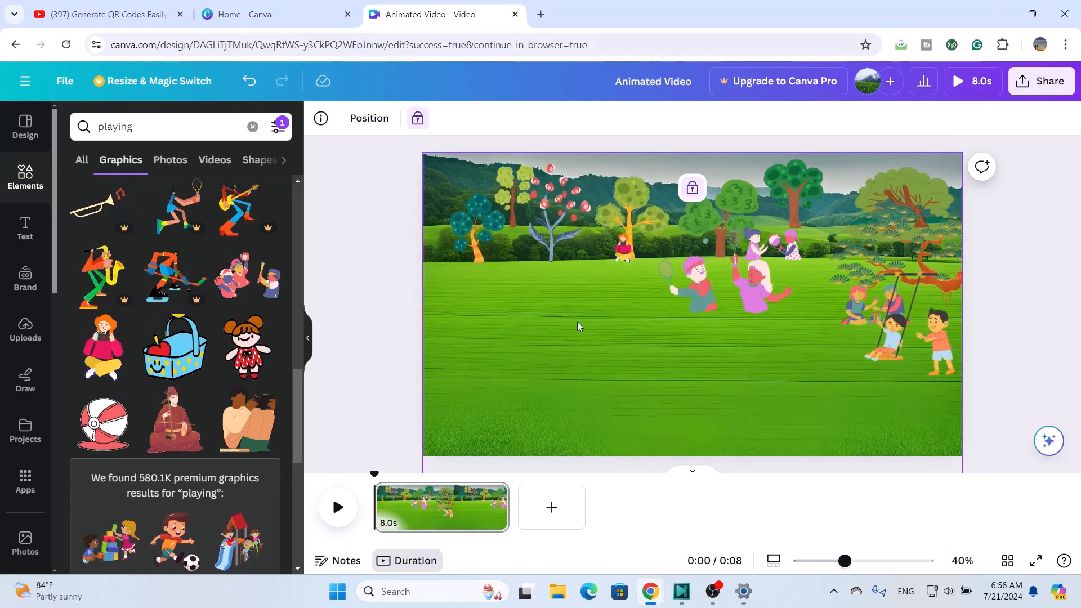
Step: Add the seated musician in the maroon robe, shrink it, and place it at the foot of the dark teal tree
left_click(173, 425)
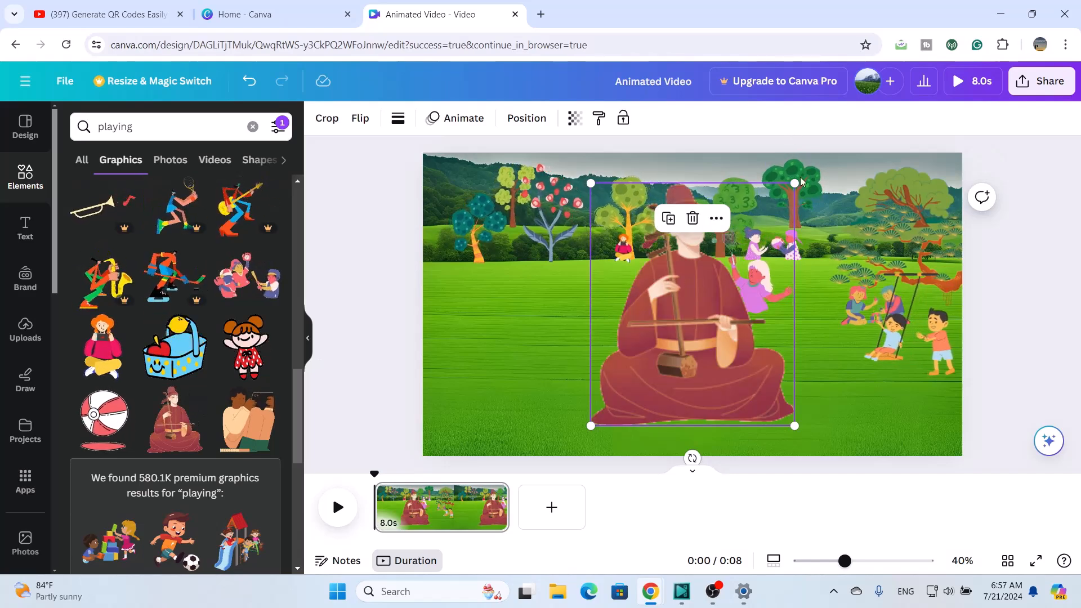
left_click_drag(702, 284, 645, 359)
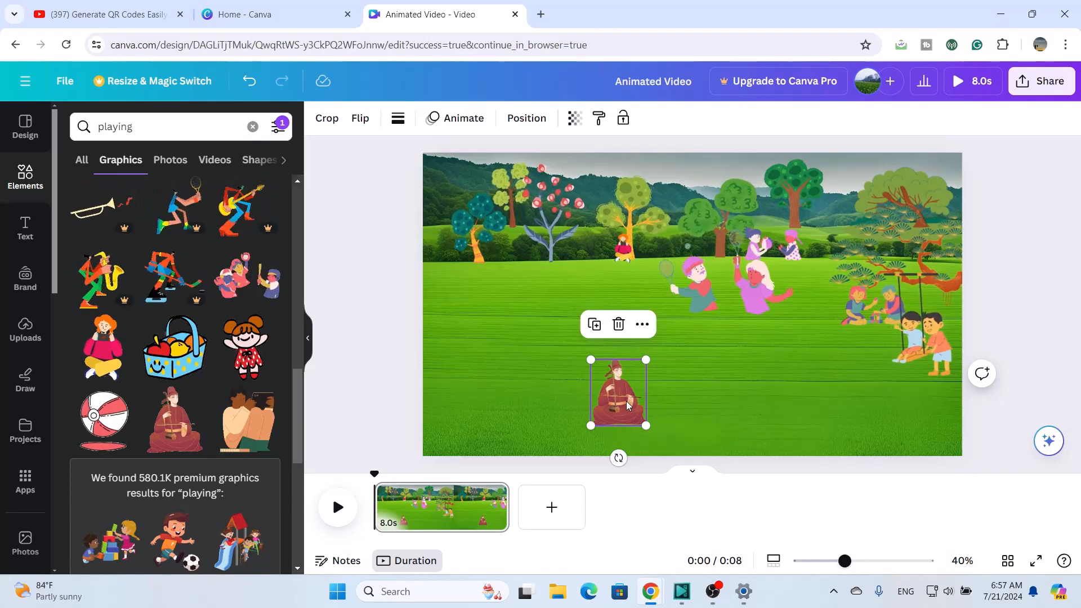
left_click_drag(626, 401, 461, 246)
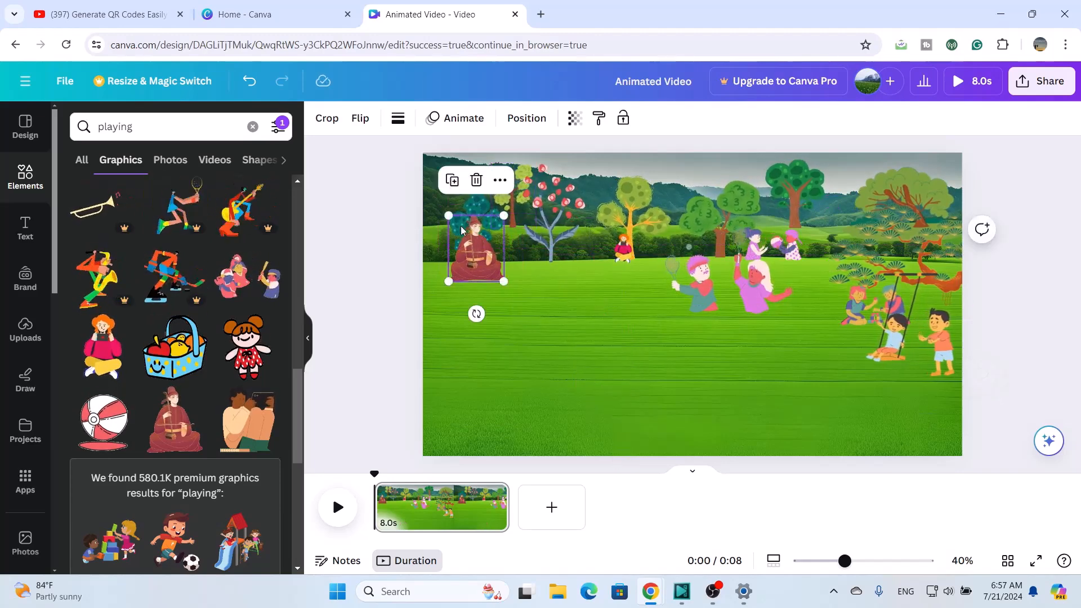
left_click_drag(459, 229, 482, 254)
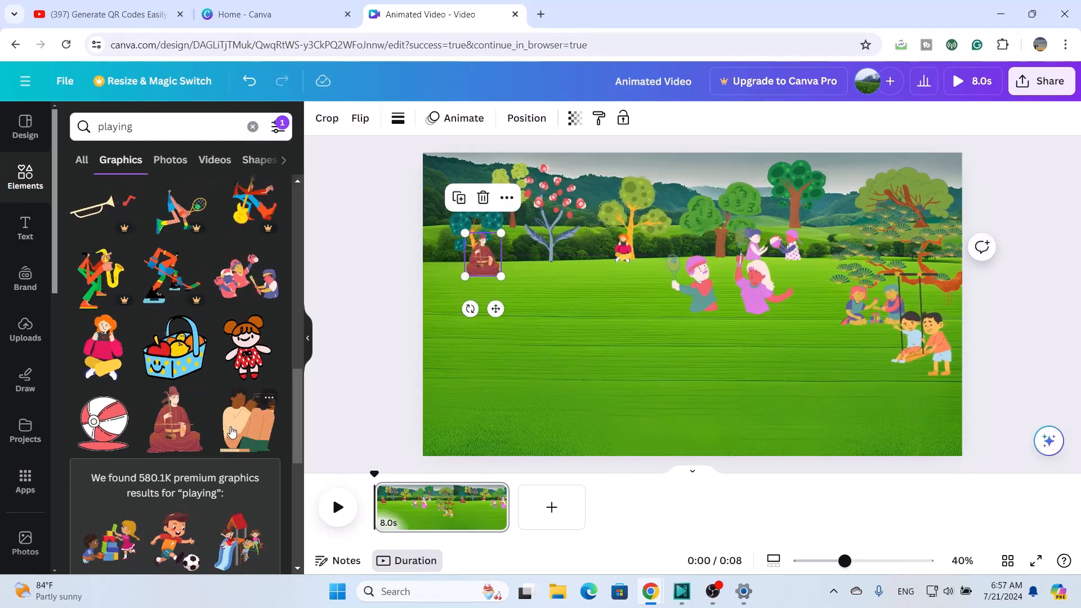
Step: Add the tug-of-war children, shrink them, and place them between the blossom tree and the badminton players, around the cross-legged figure
scroll(233, 431, "down", 5)
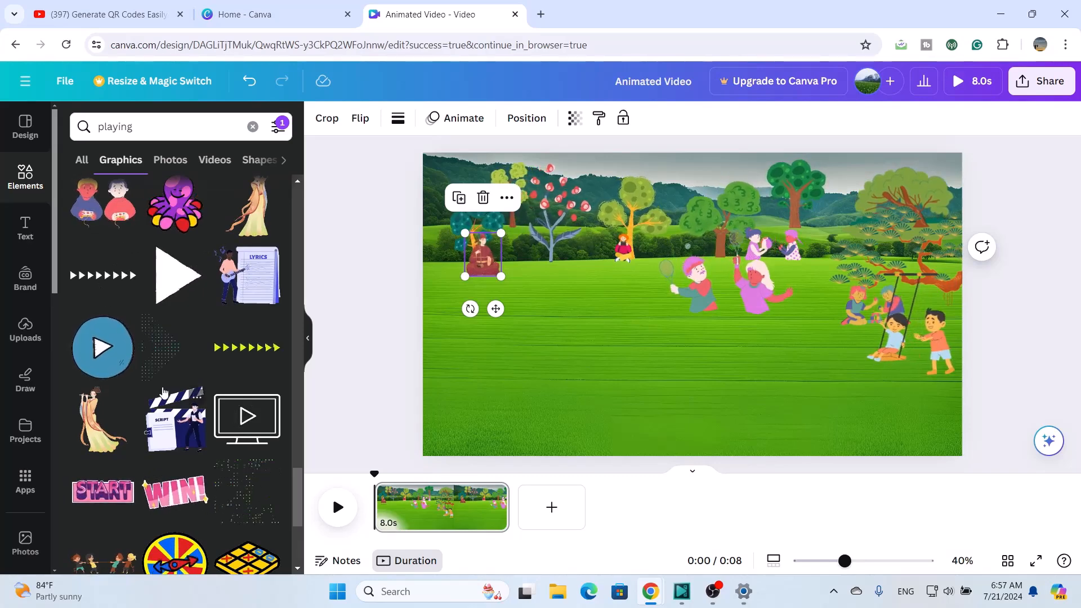
scroll(163, 391, "down", 3)
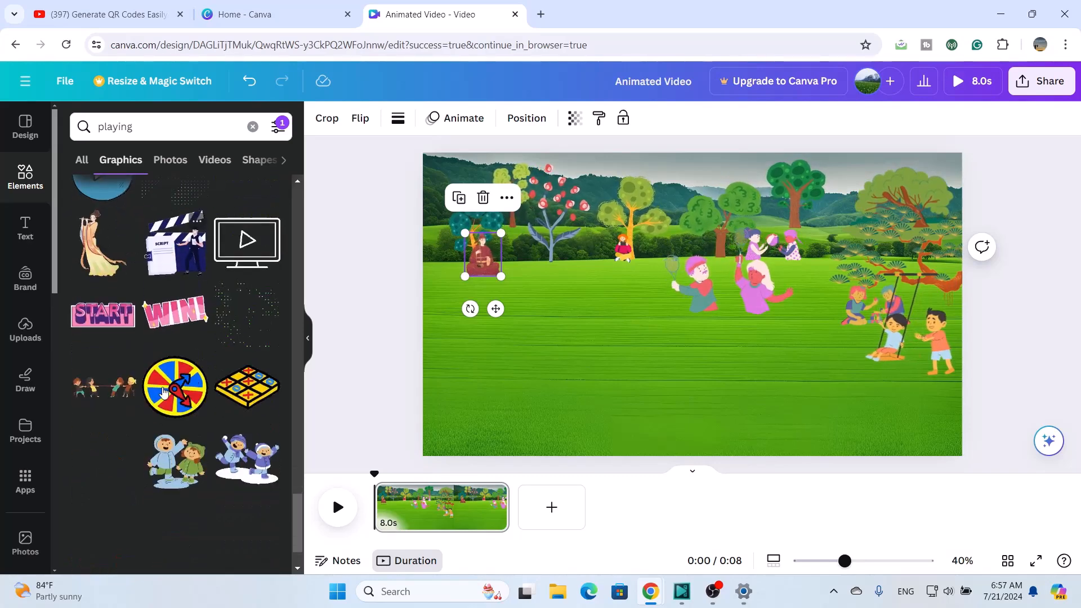
left_click(108, 389)
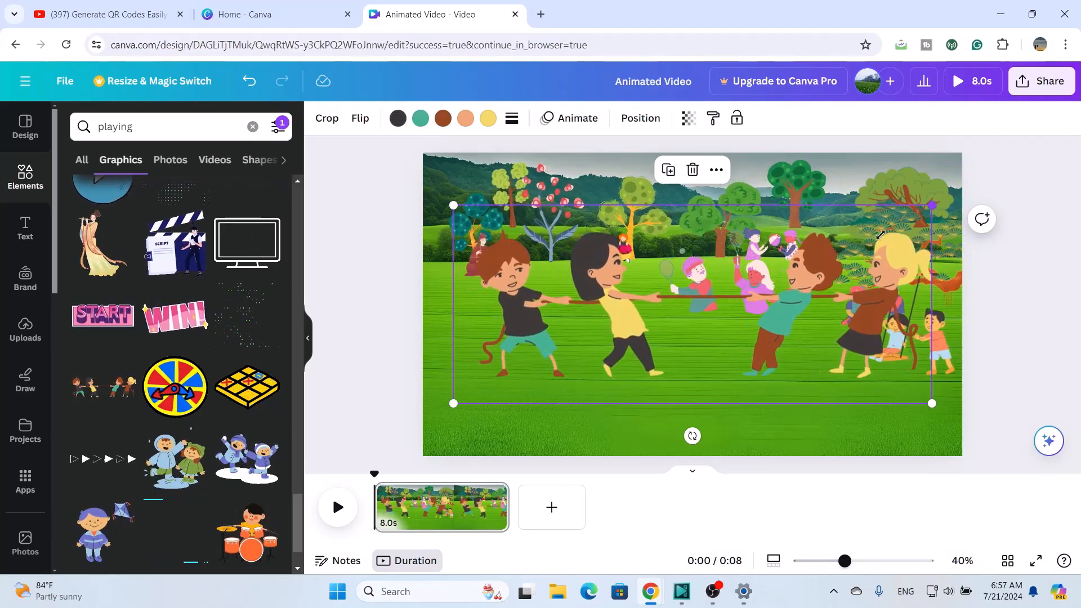
left_click_drag(879, 234, 583, 349)
left_click_drag(522, 382, 619, 256)
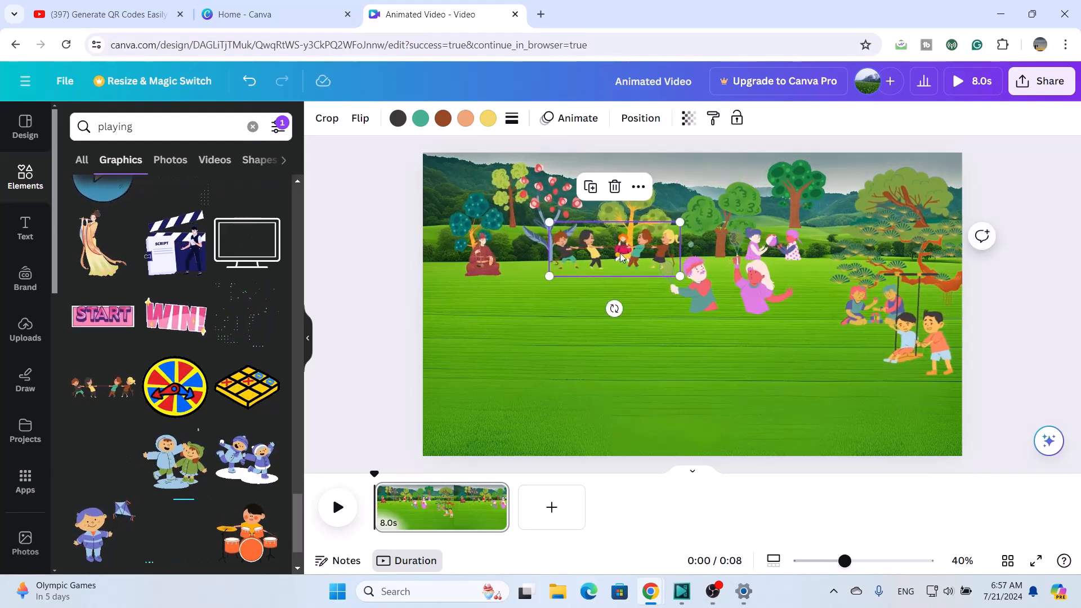
left_click(599, 391)
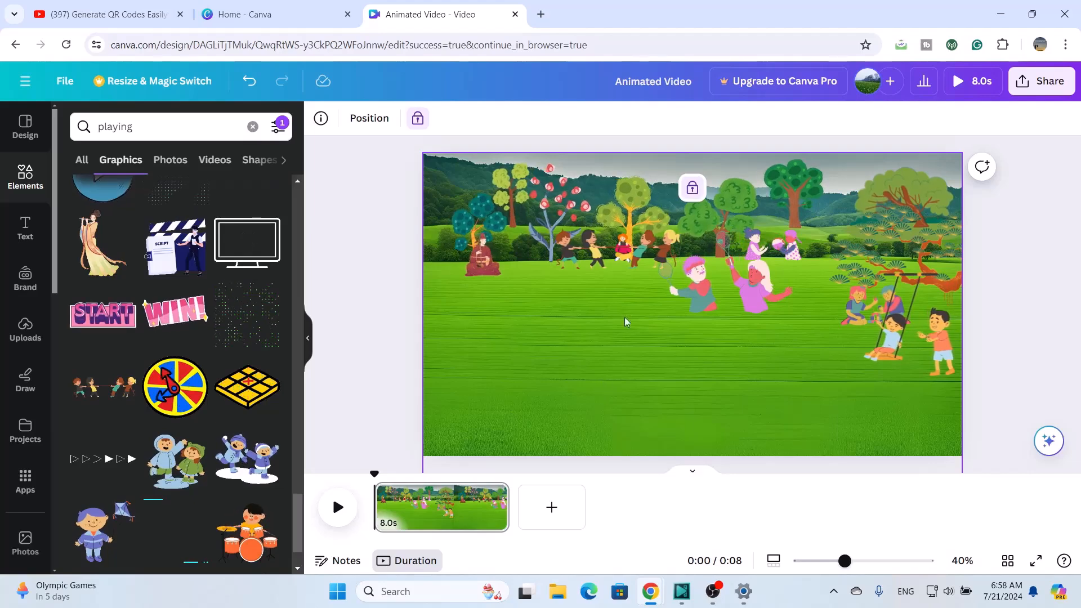
Step: Give the tug-of-war children a custom animation along a short, mostly horizontal path at their spot between the trees
left_click(631, 251)
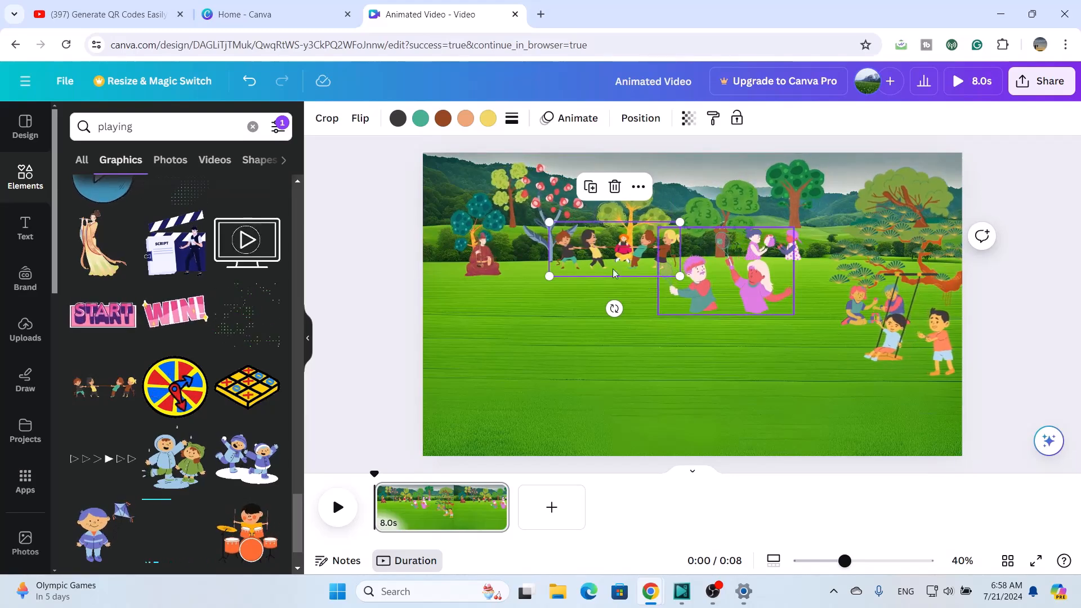
left_click(564, 130)
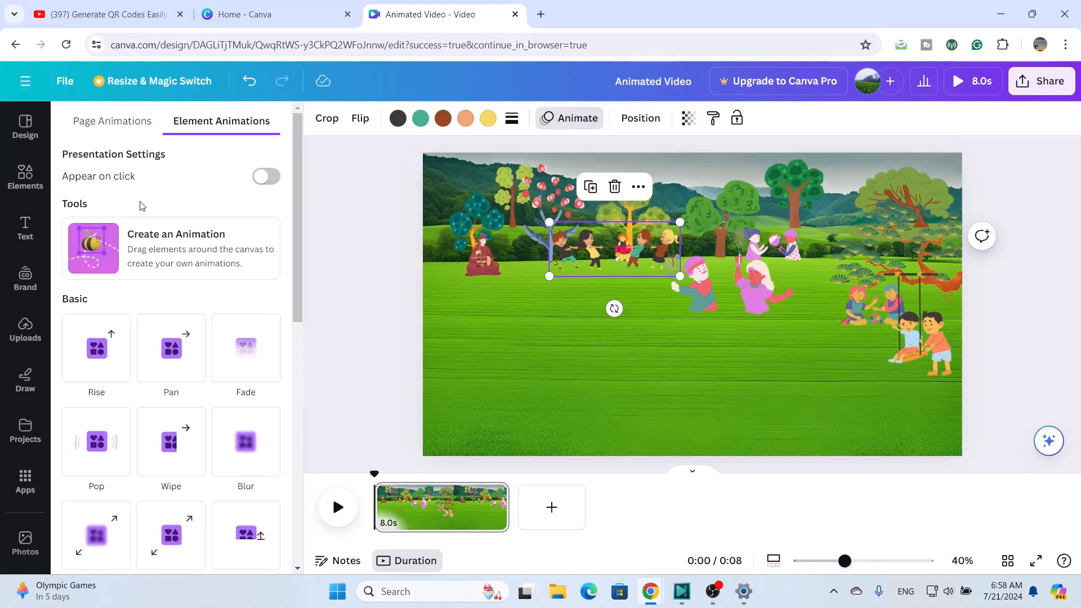
left_click(92, 256)
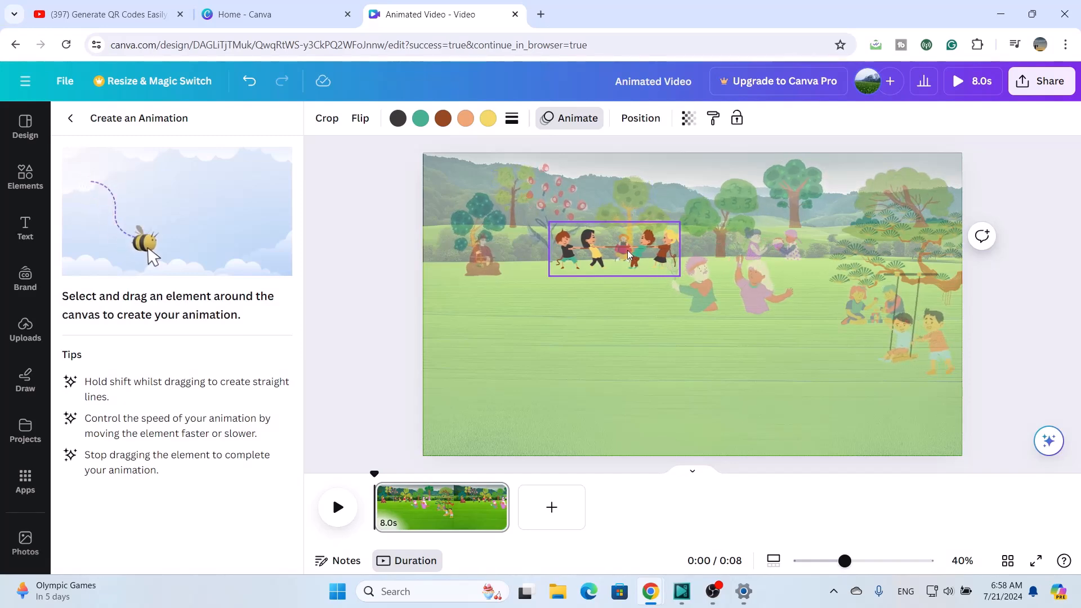
left_click_drag(605, 259, 592, 261)
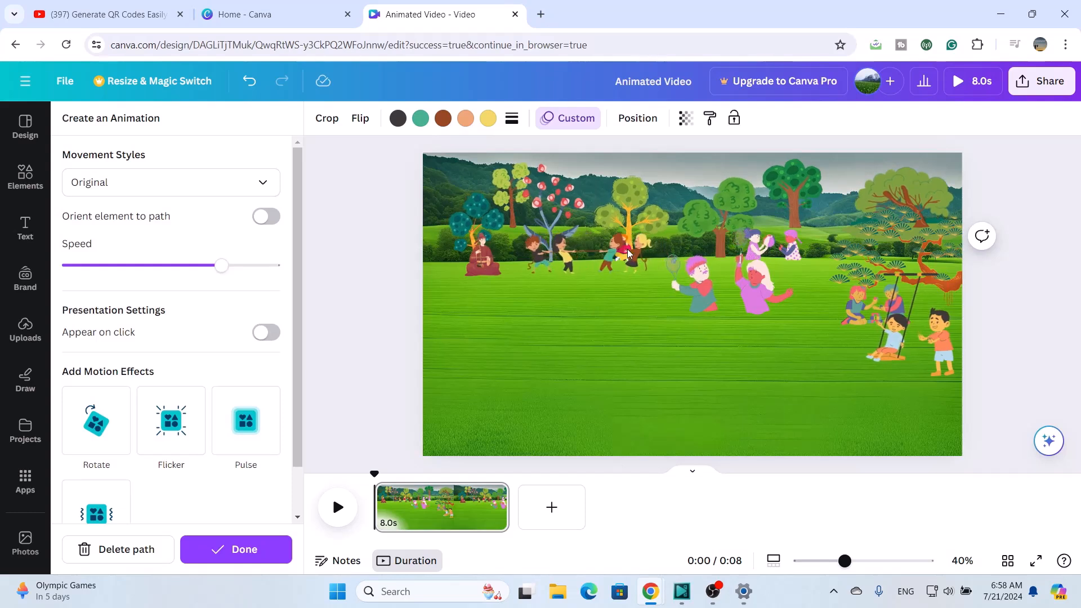
left_click(627, 249)
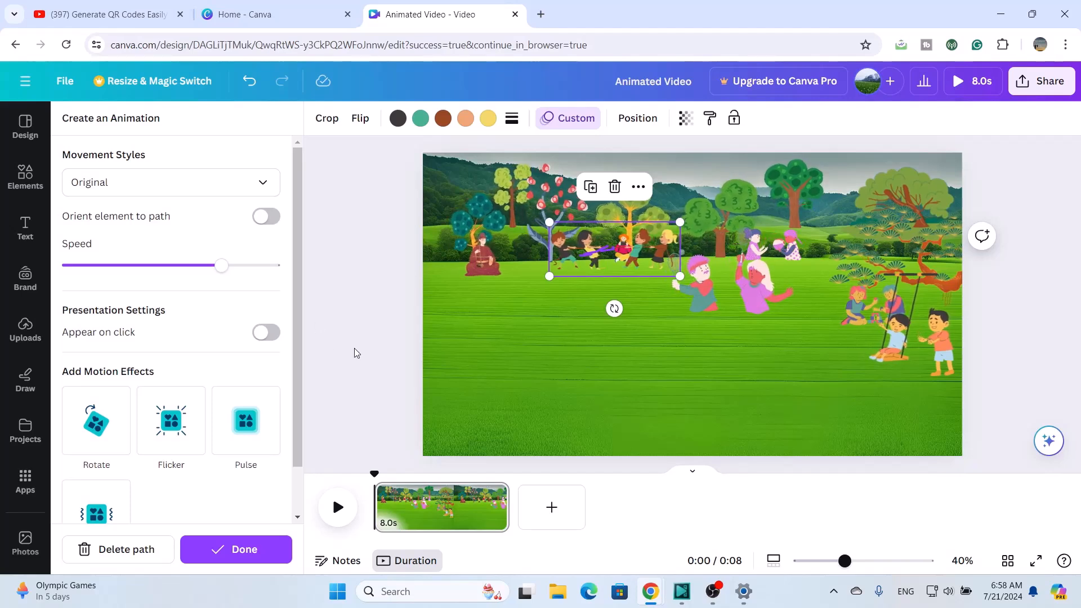
Step: Add the seated pair in white headscarves, shrink it, and place it beside the ball-playing girls near the pine tree
left_click(26, 177)
scroll(243, 326, "down", 5)
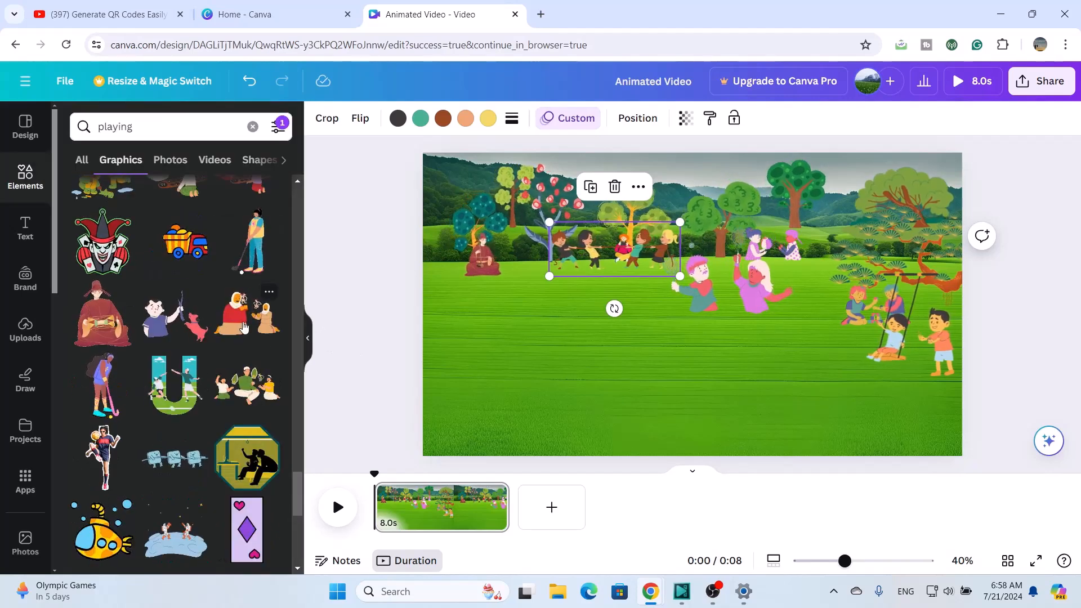
left_click(243, 327)
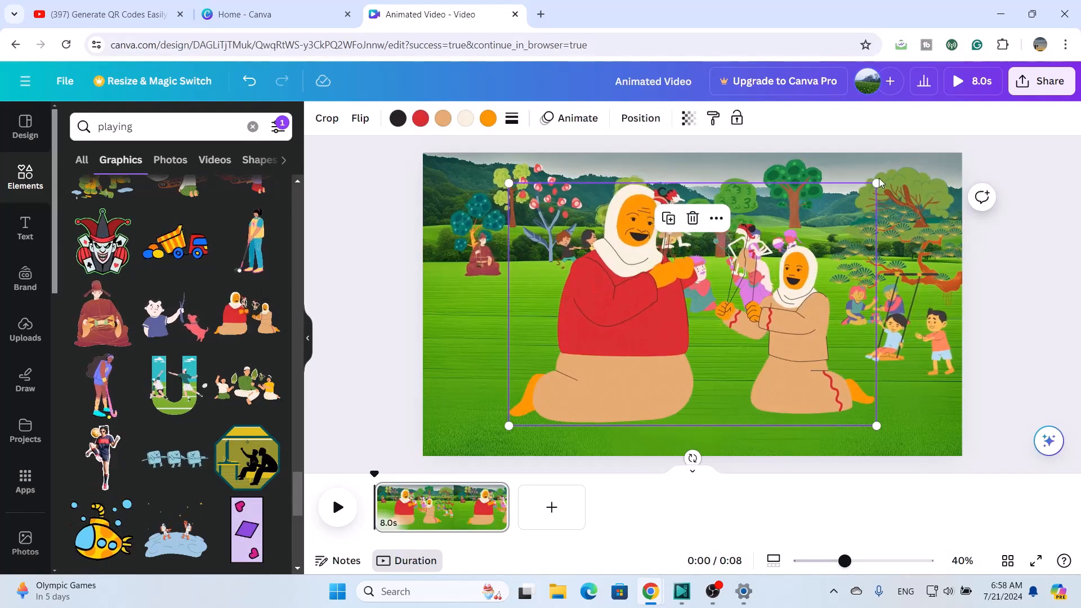
left_click_drag(876, 183, 847, 235)
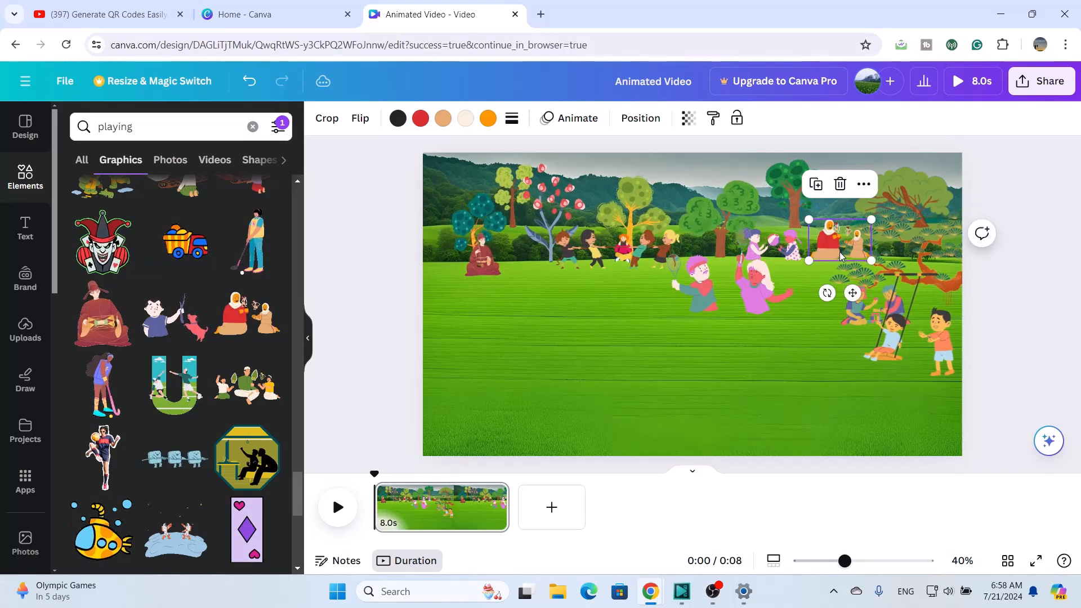
Step: Move the headscarf pair's layer directly beneath the pine tree and above the two seated children
left_click(576, 117)
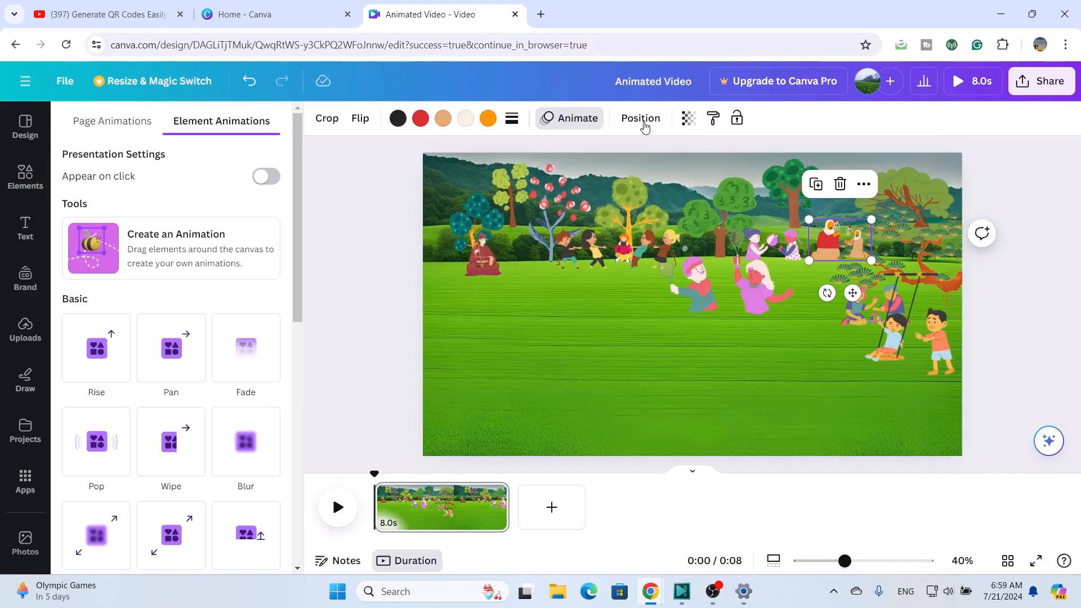
left_click(643, 121)
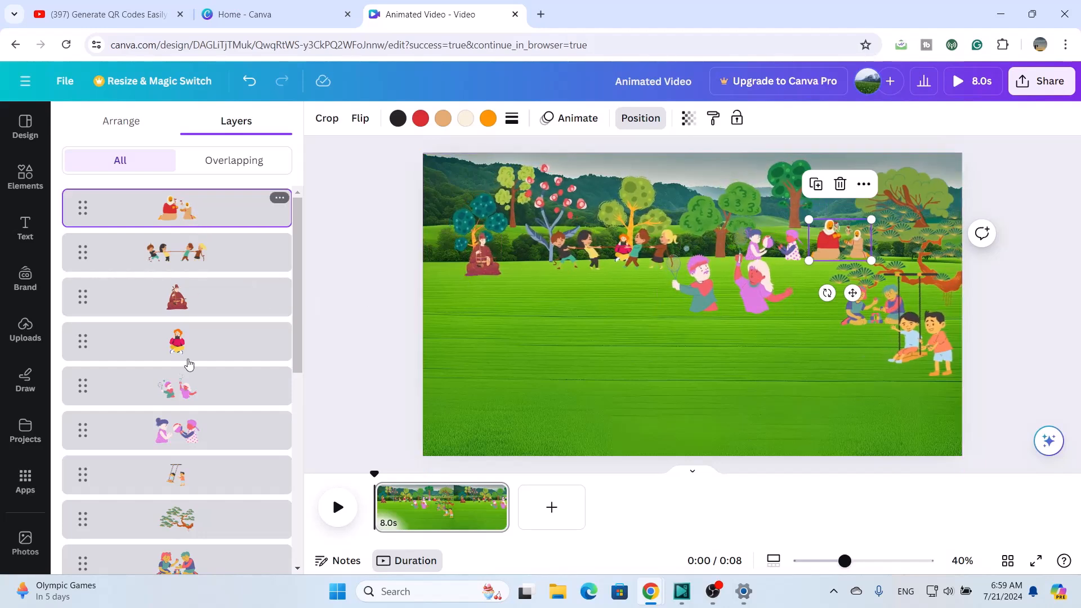
left_click_drag(199, 216, 184, 371)
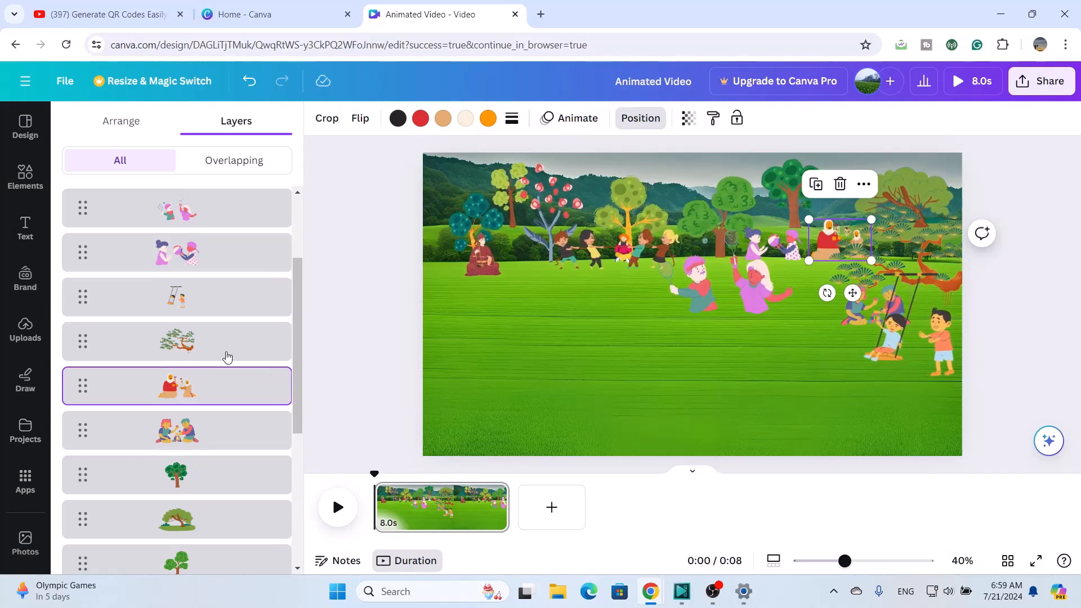
Step: Show all recently used elements and shrink the dark green, wide-canopy, central green and yellow-trunked trees in the background
left_click(17, 177)
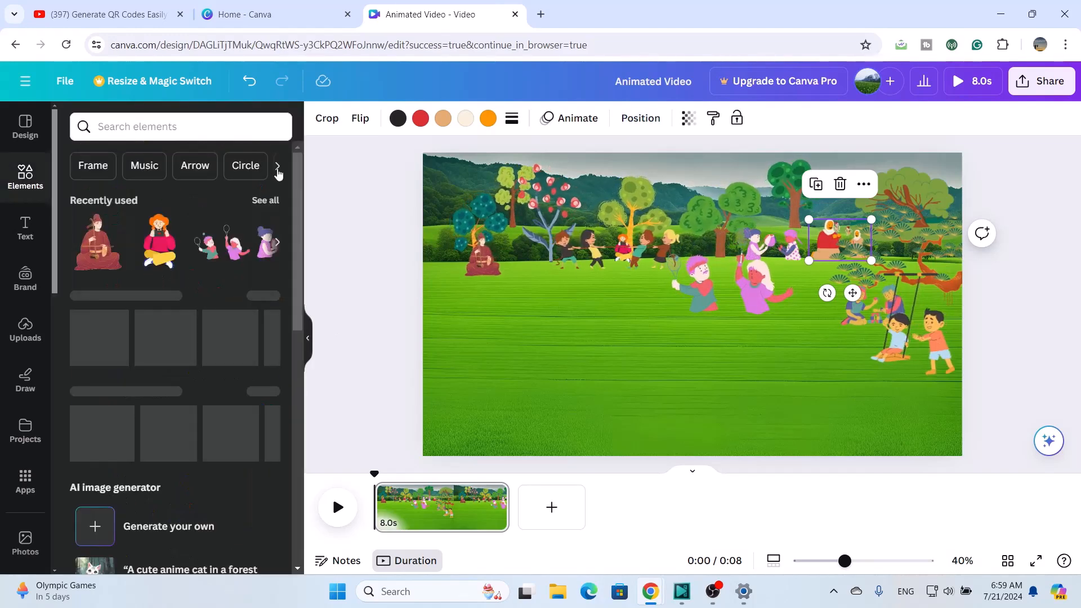
left_click(263, 202)
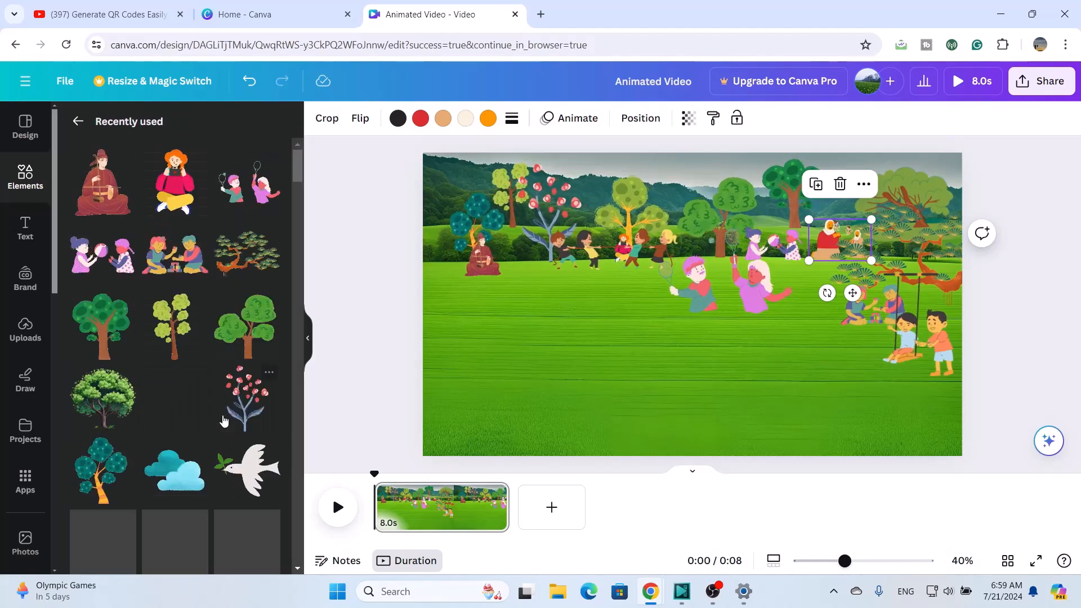
scroll(224, 421, "down", 3)
left_click_drag(104, 160, 811, 175)
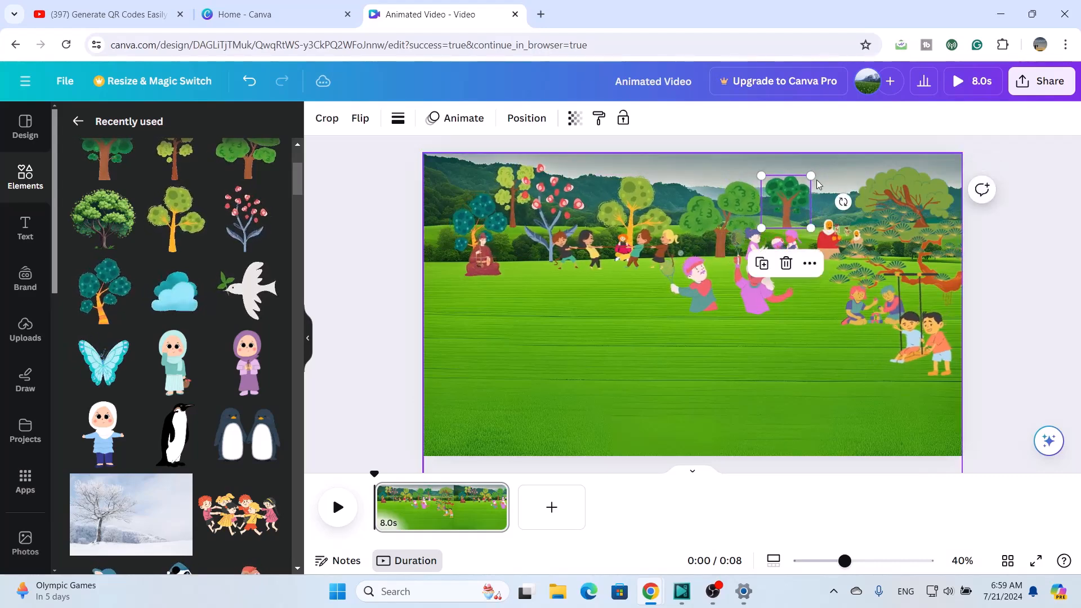
left_click(916, 181)
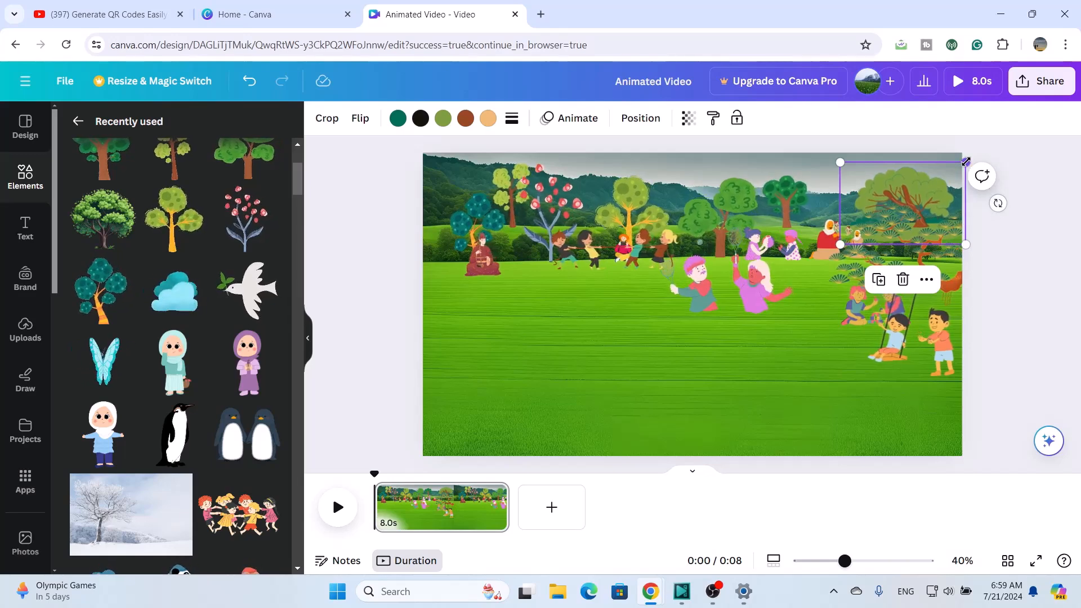
left_click_drag(940, 178, 907, 199)
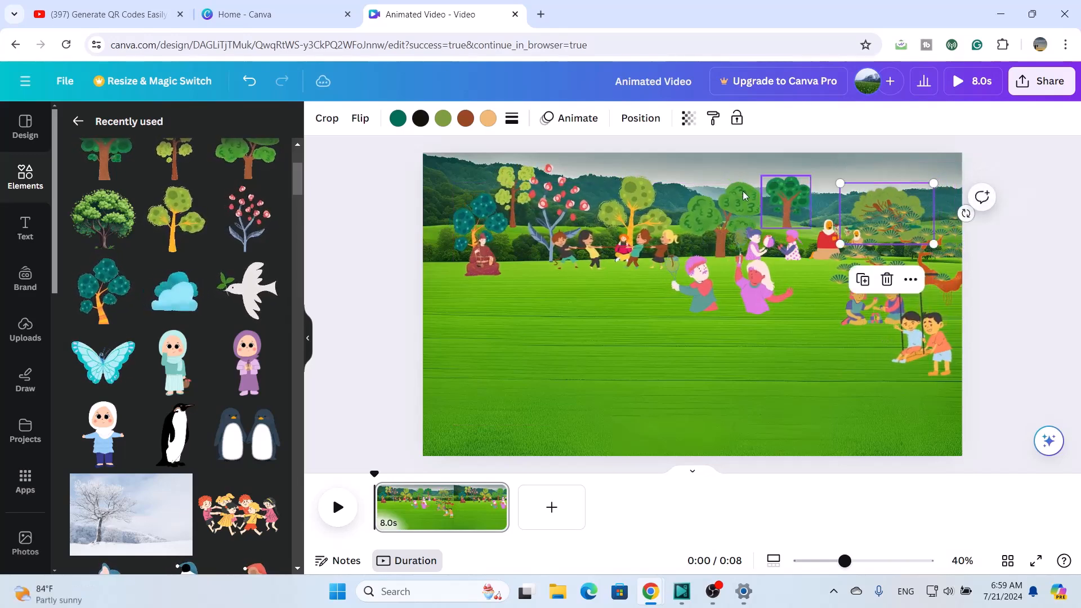
left_click(736, 204)
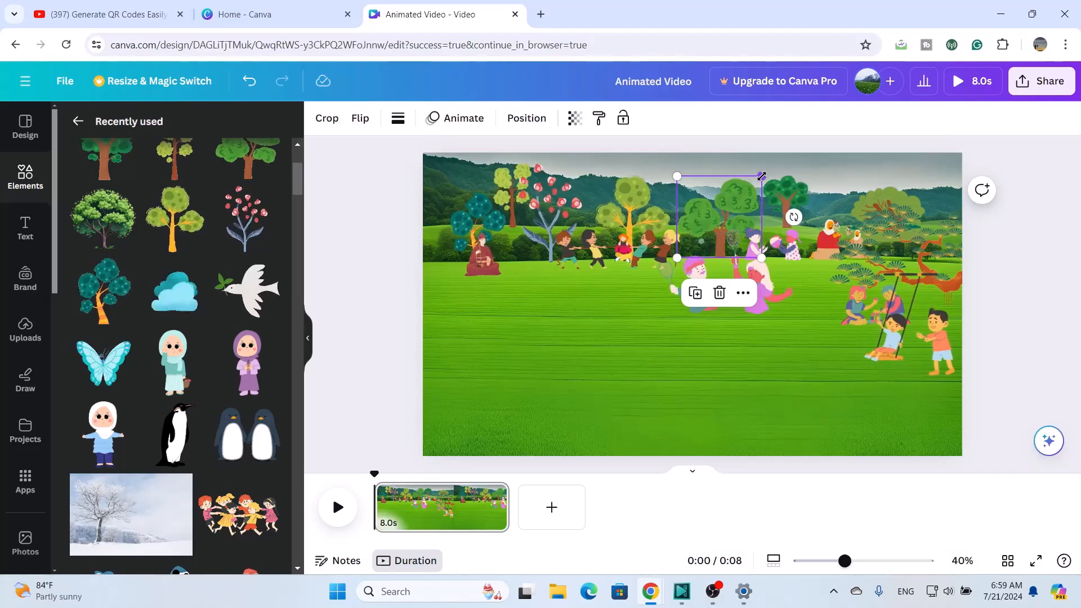
left_click_drag(743, 191, 744, 192)
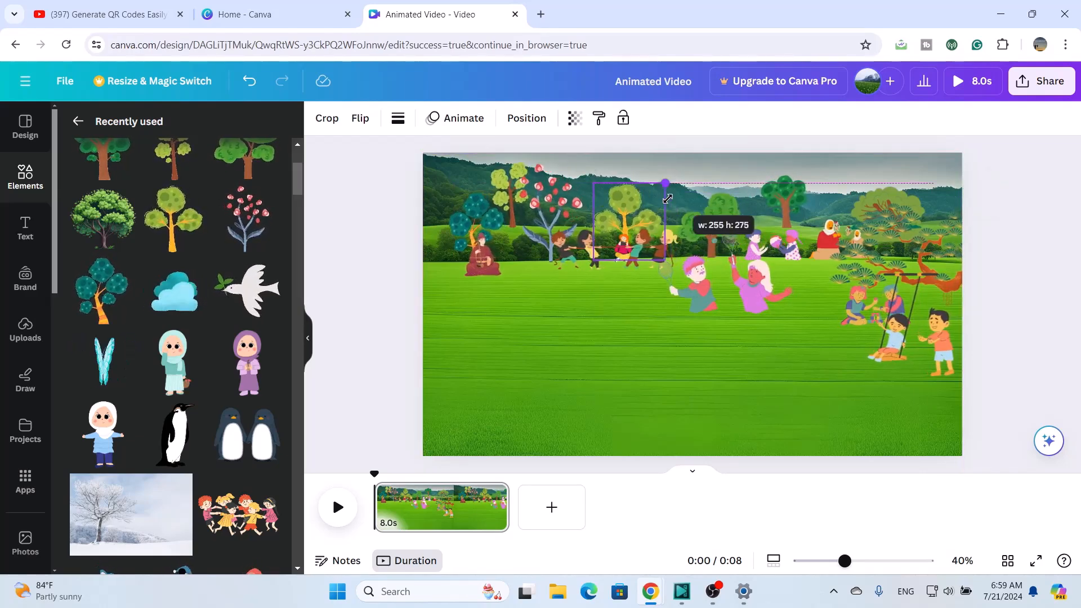
left_click_drag(667, 198, 660, 206)
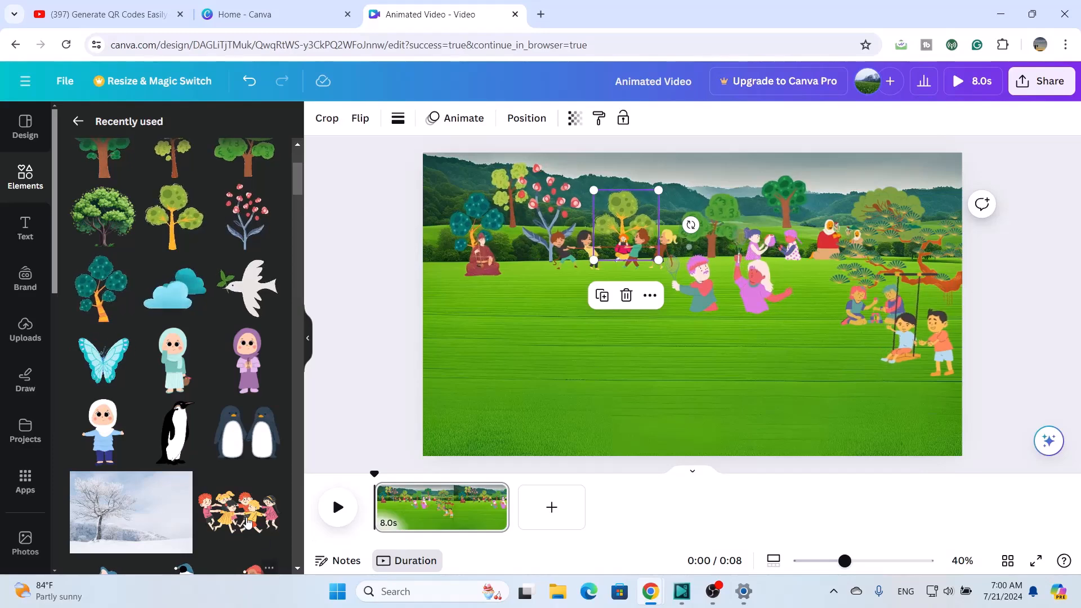
Step: Add the group of children dancing in a ring, shrink it, and place it on the grass below the maroon-robed musician
scroll(247, 522, "down", 3)
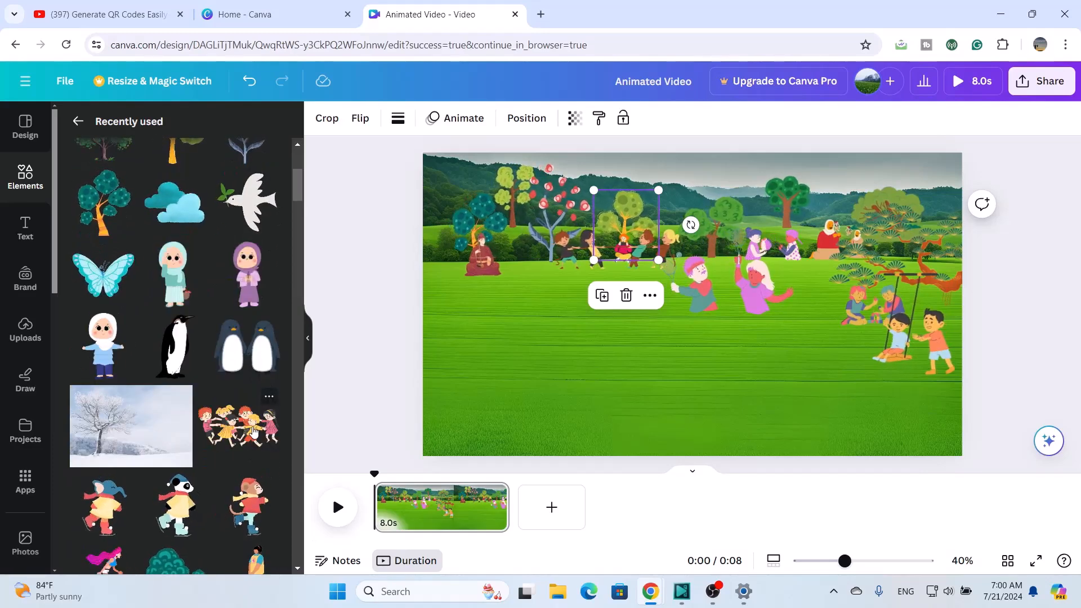
left_click(254, 433)
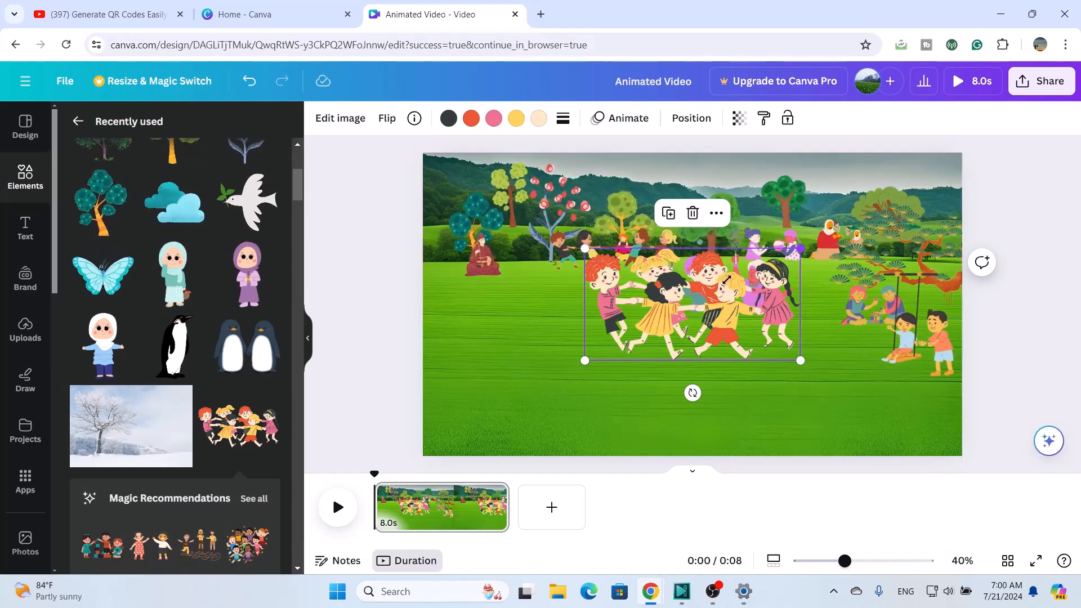
left_click_drag(726, 280, 486, 289)
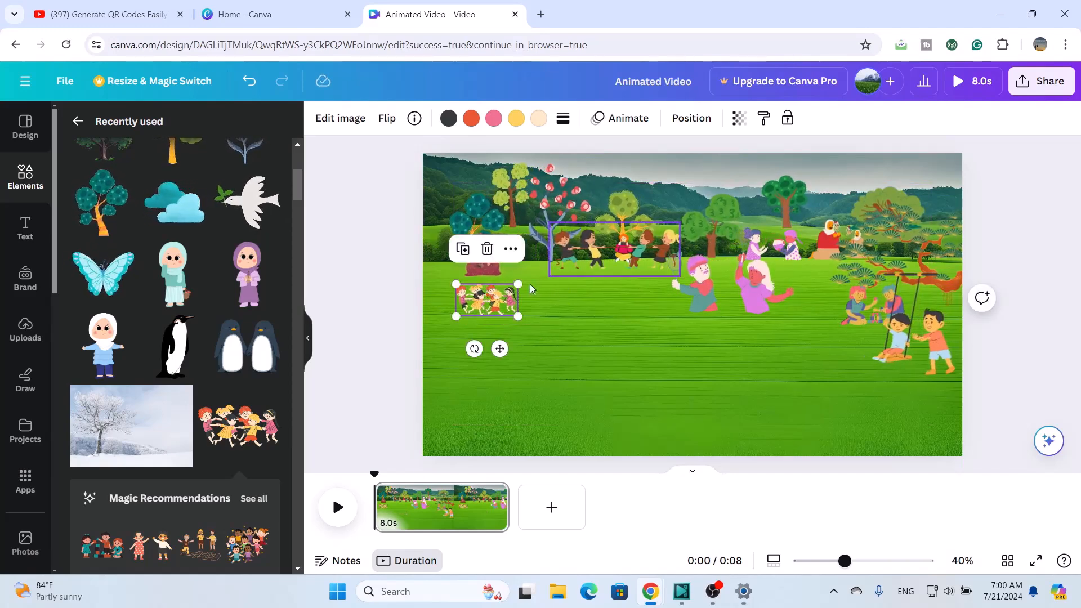
Step: Give the ring-dancing children a custom animation along a freehand path around their spot on the grass
left_click(628, 118)
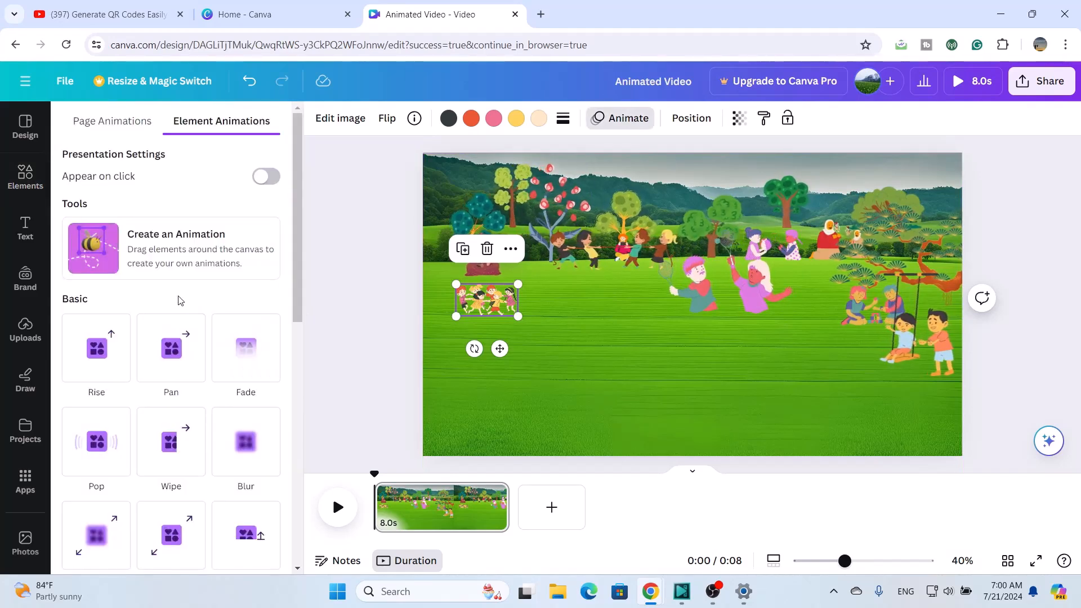
left_click(95, 258)
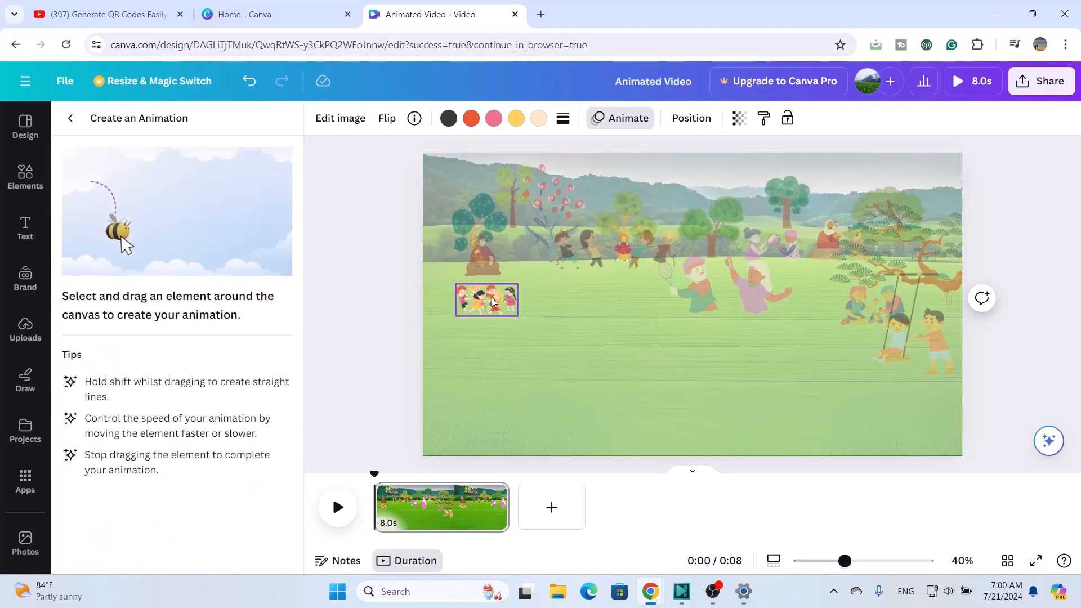
mouse_move(494, 299)
left_mouse_down()
mouse_move(540, 303)
mouse_move(528, 287)
mouse_move(486, 307)
left_mouse_up()
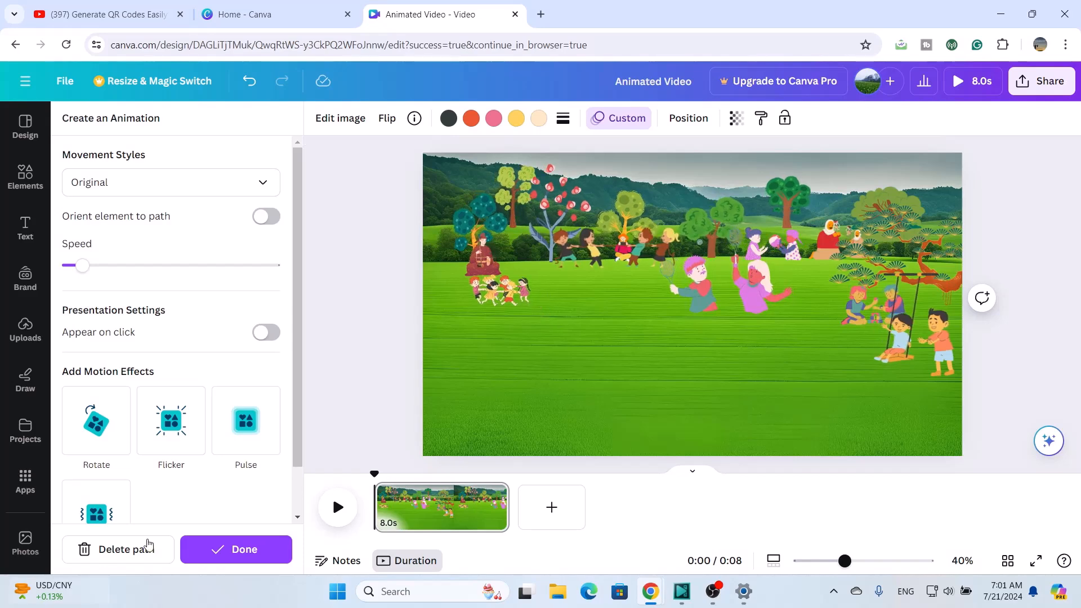
left_click(244, 553)
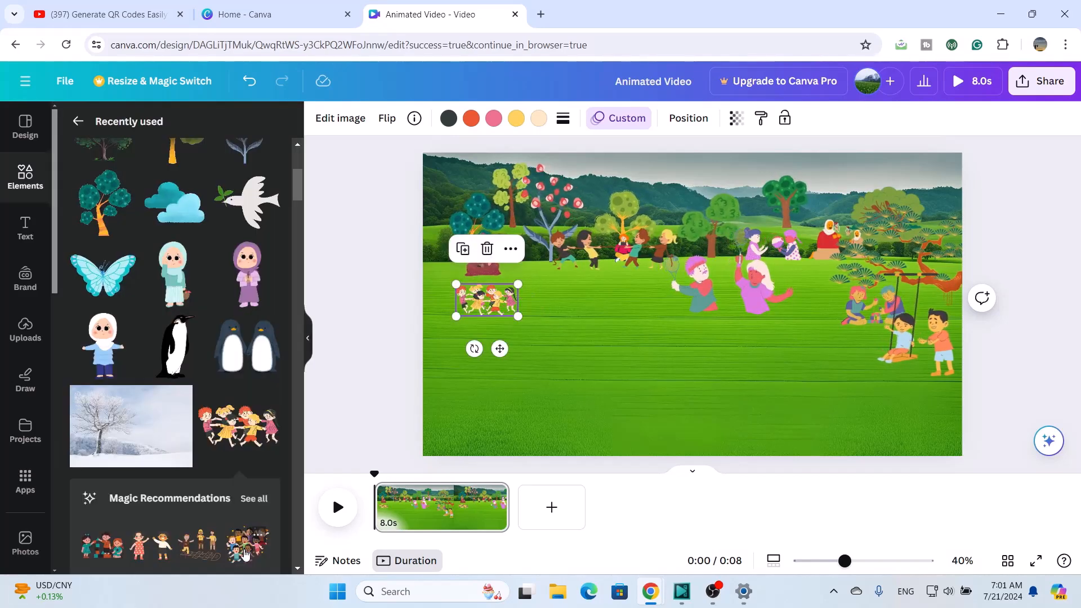
Step: Add the golfer in the yellow vest, shrink it, and place it between the maroon-robed musician and the tug-of-war children
scroll(247, 394, "down", 5)
left_click(248, 399)
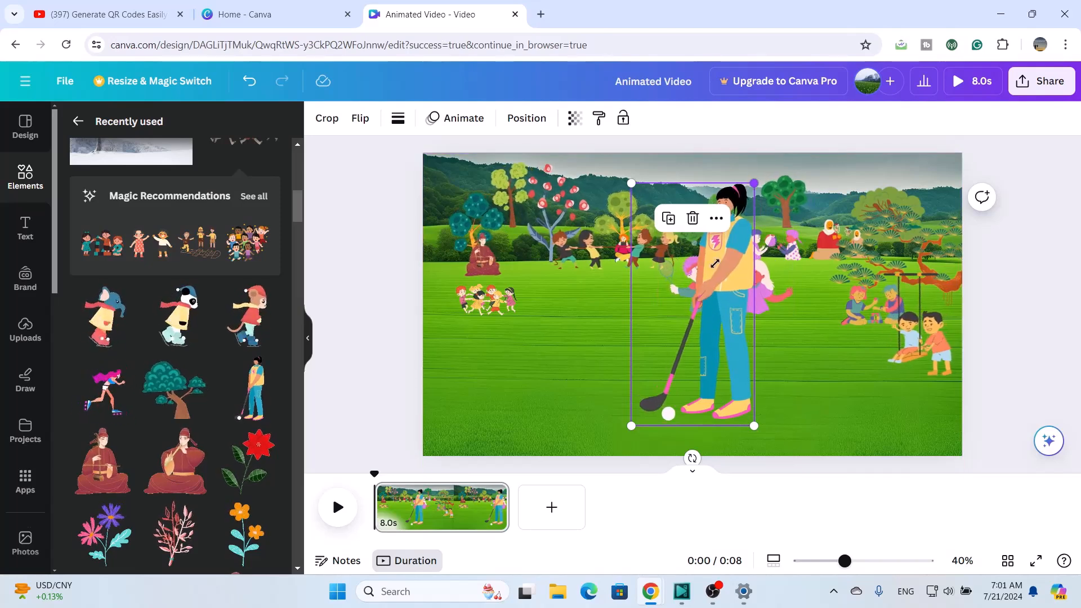
left_click_drag(754, 184, 539, 244)
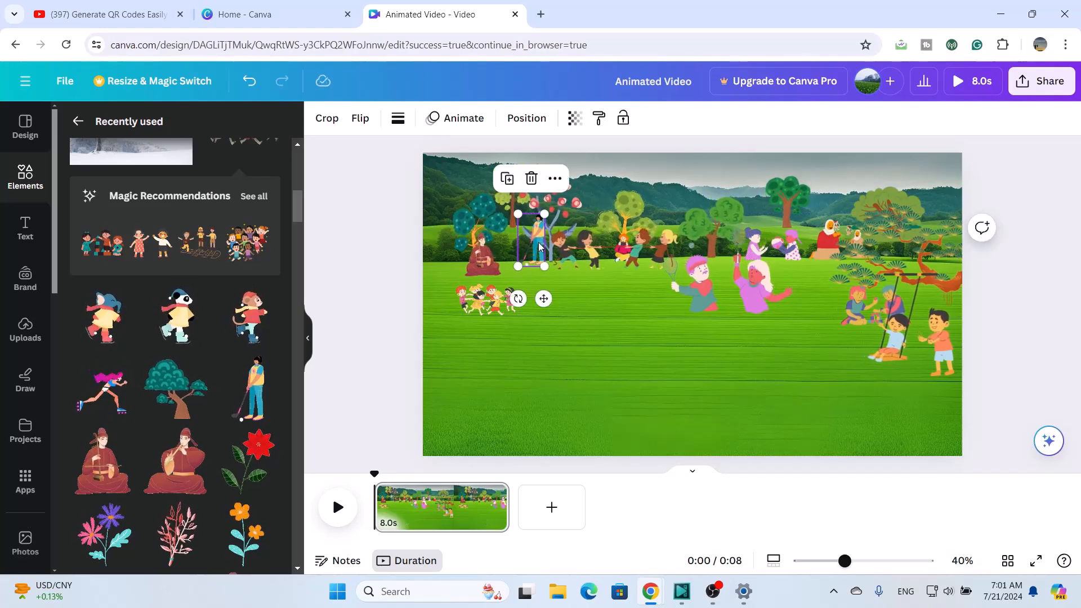
key("Escape")
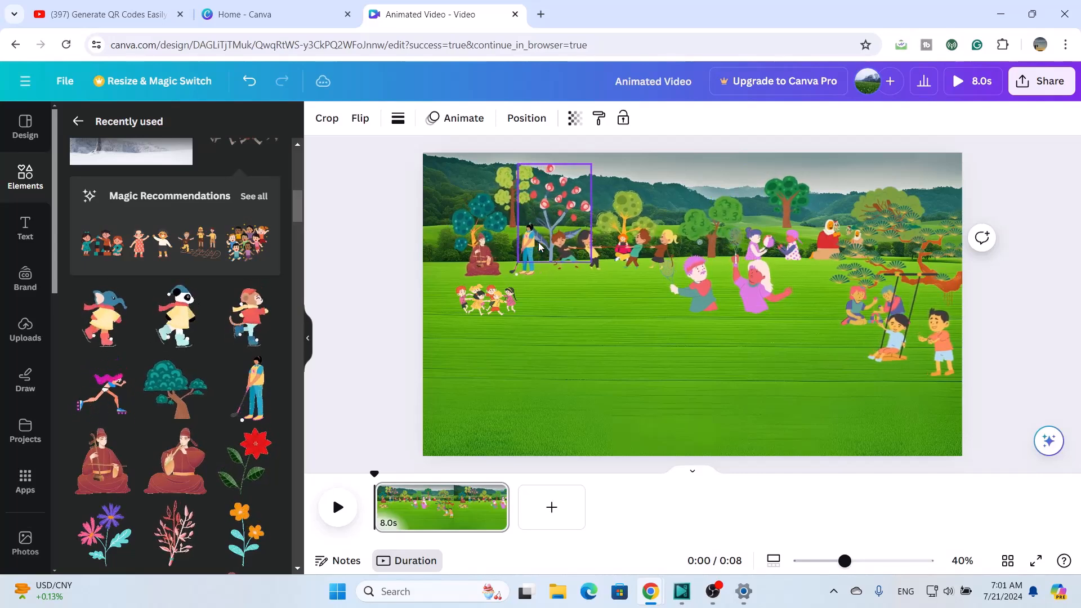
left_click(531, 251)
Step: Add the pink and purple flower, shrink it, and place it on the grass in the scene's lower-left corner
scroll(228, 417, "down", 4)
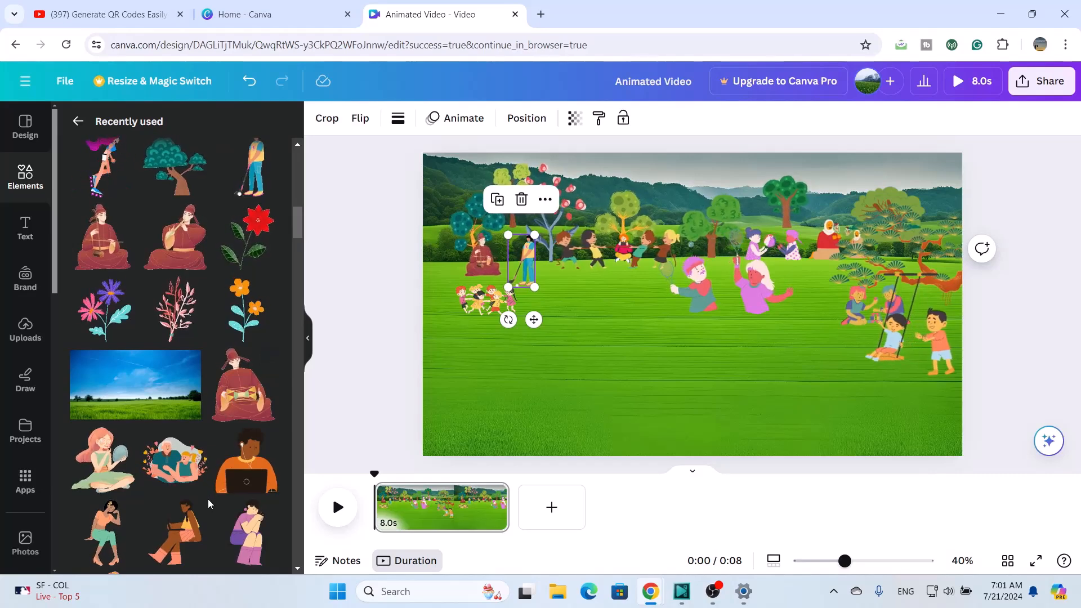
left_click(96, 311)
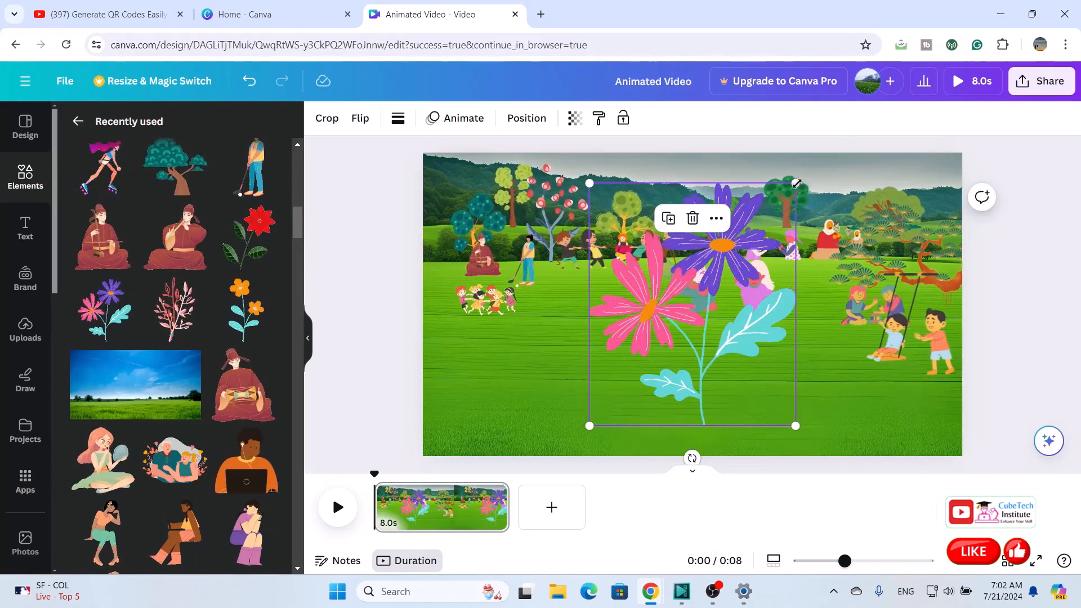
left_click_drag(795, 183, 661, 356)
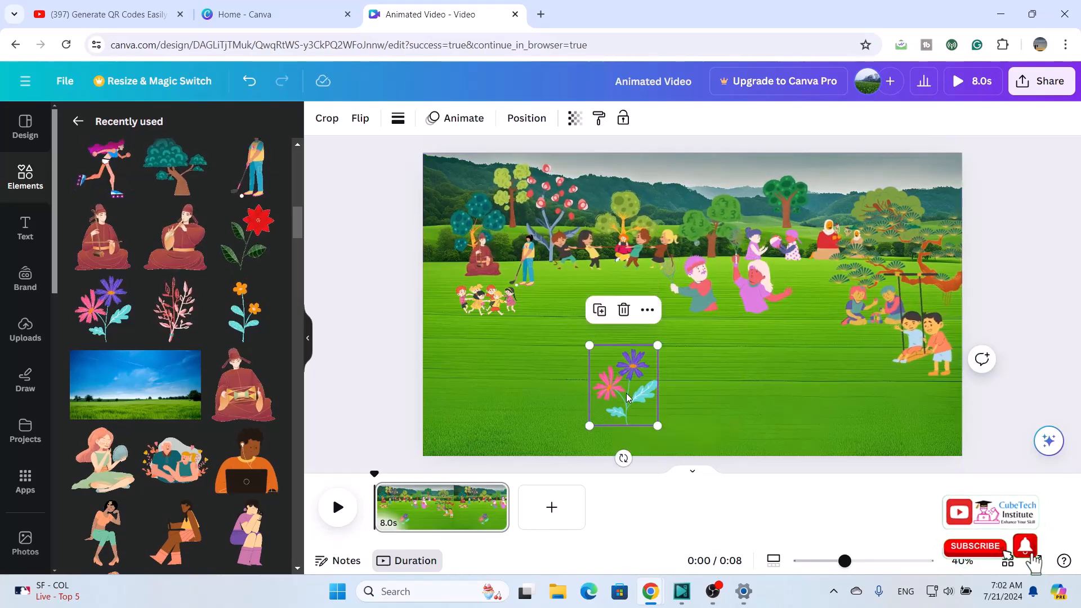
left_click_drag(619, 395, 474, 415)
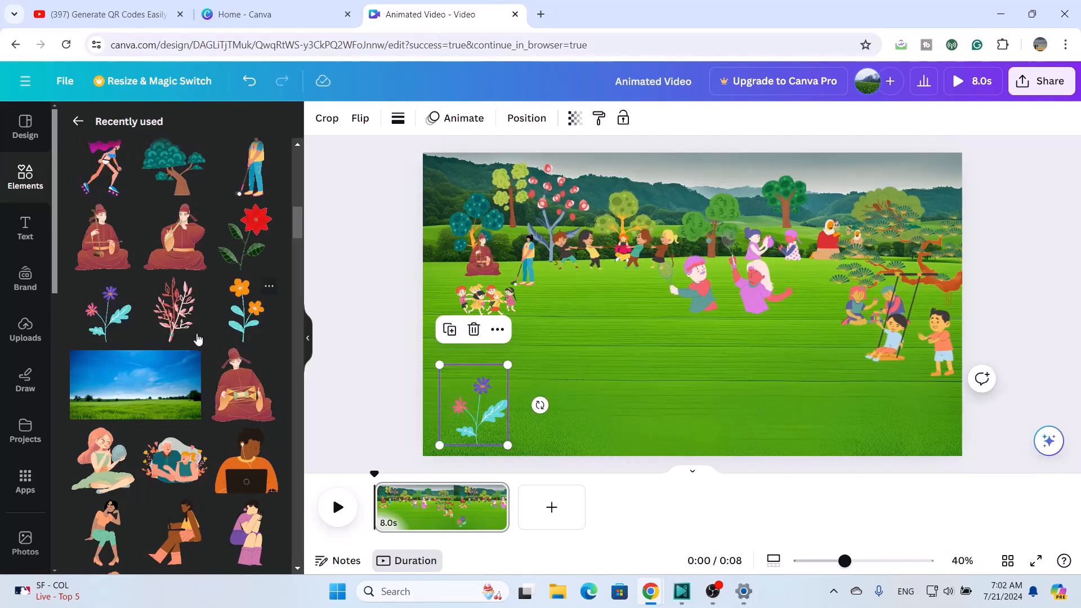
Step: Add the coral leafy branch and the orange flower from the recently used graphics to the scene
left_click(183, 329)
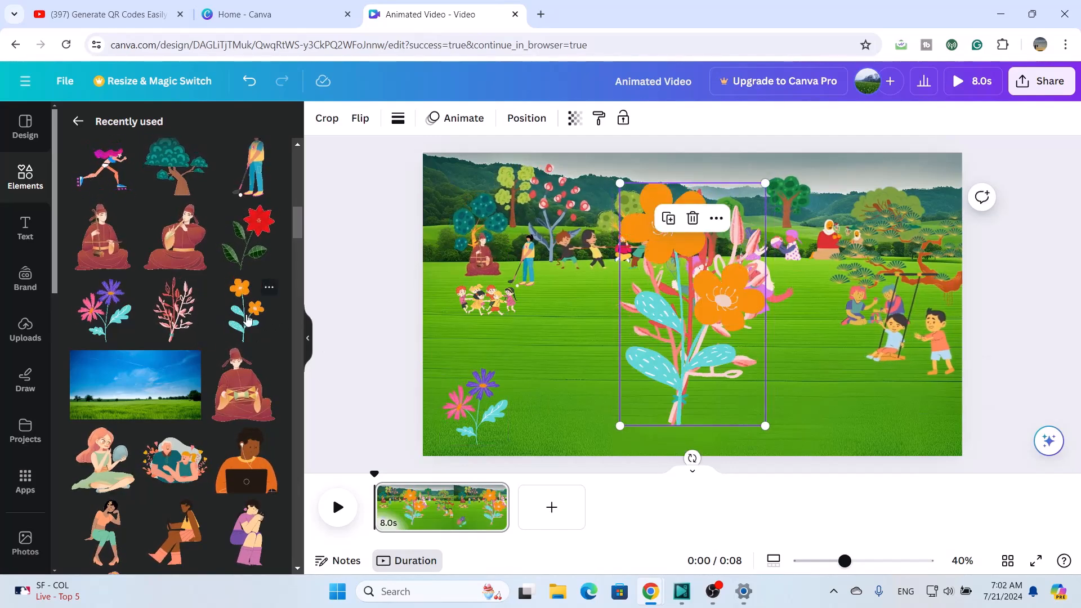
scroll(168, 427, "down", 3)
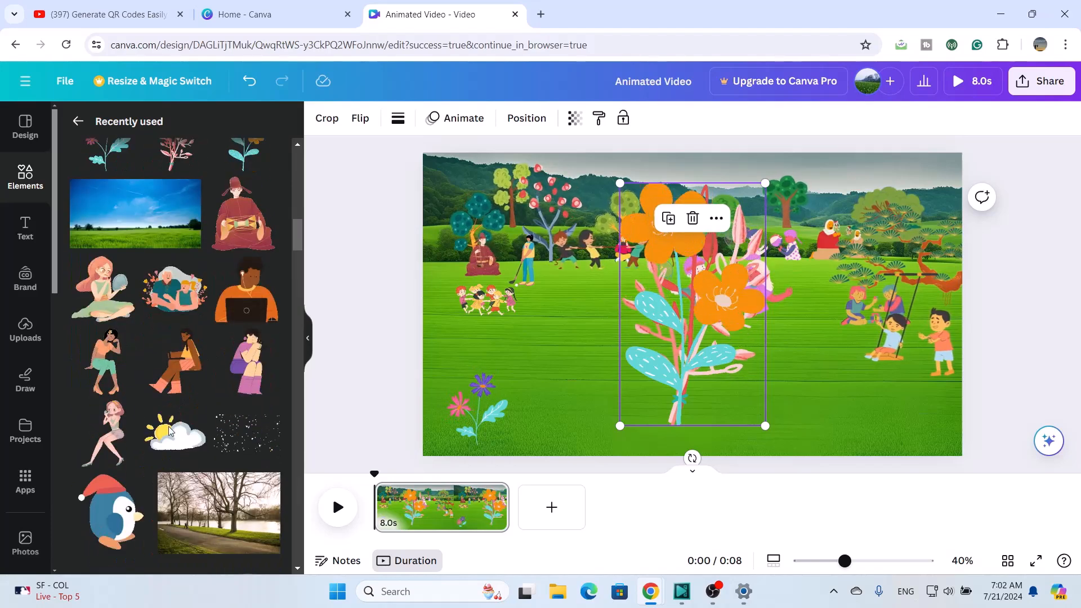
scroll(197, 278, "up", 2)
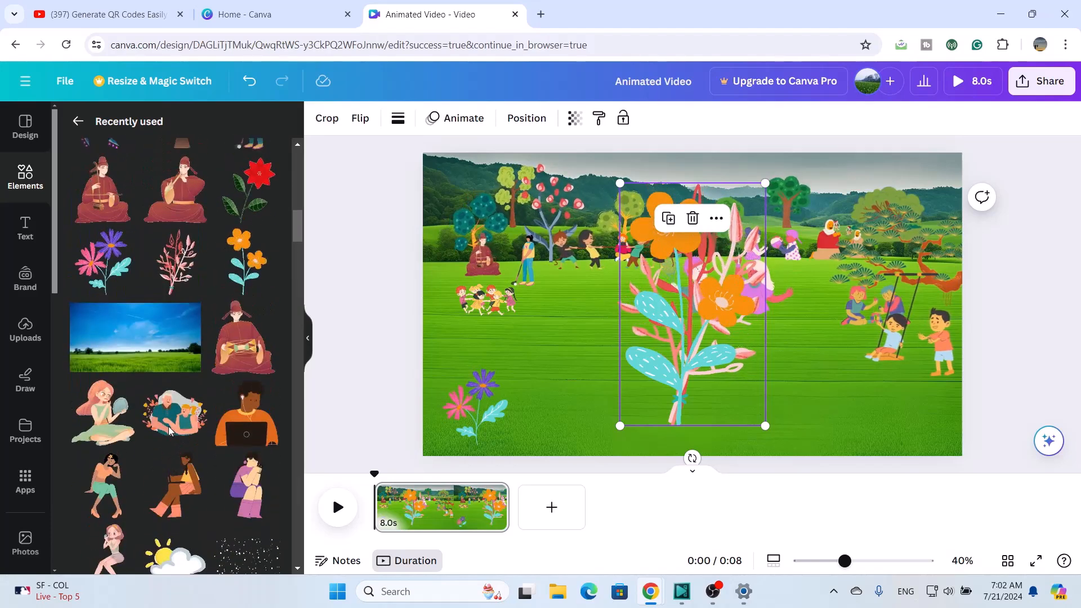
Step: Add the red flower, shrink it, and place it beside the pink and purple flower in the scene's lower-left corner
left_click(254, 215)
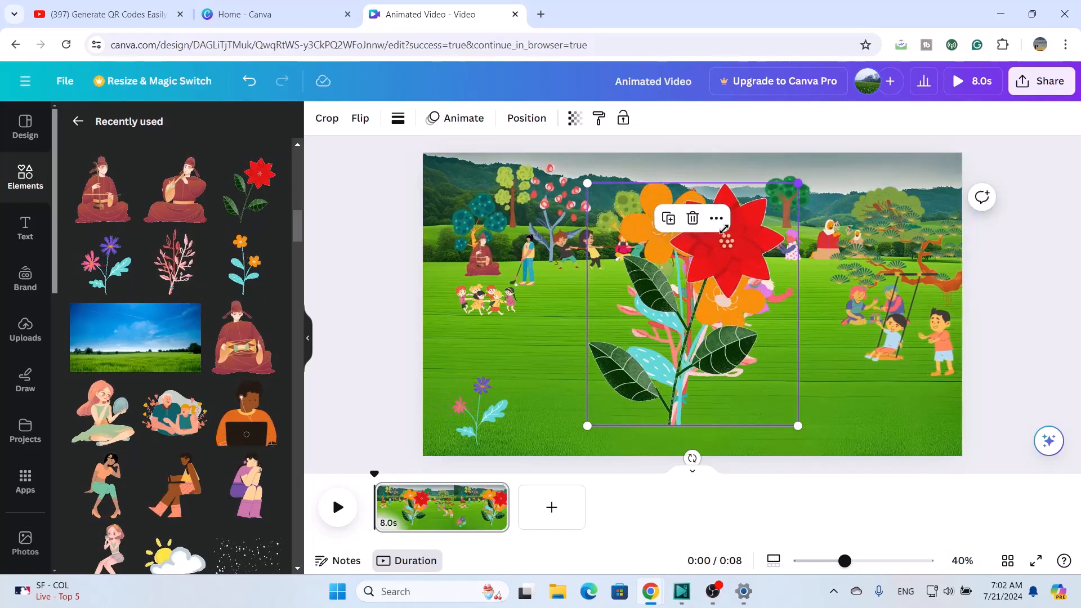
left_click_drag(724, 229, 636, 311)
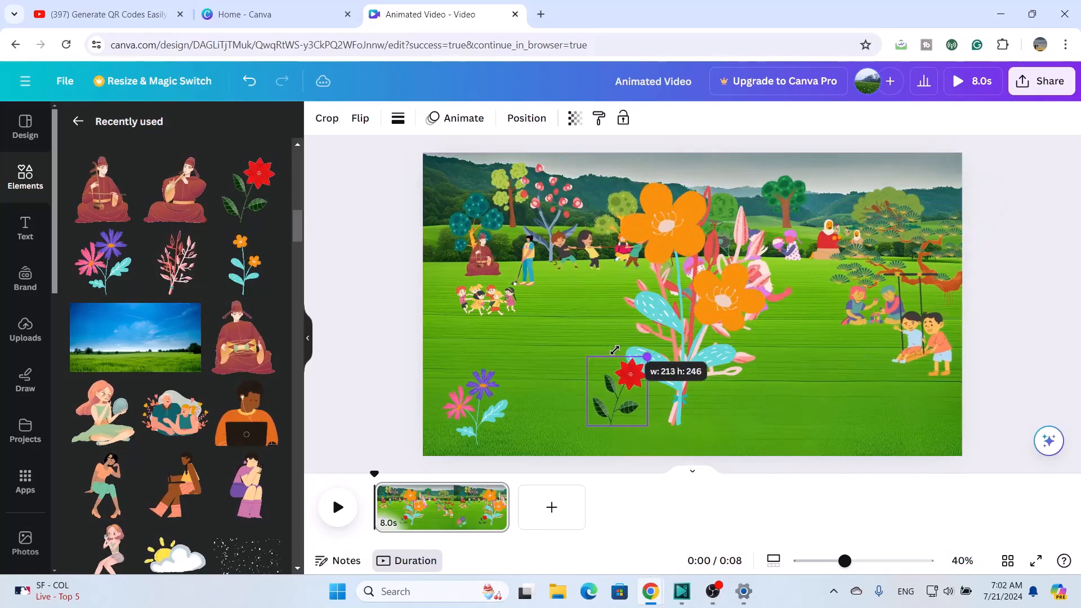
left_click_drag(615, 350, 613, 381)
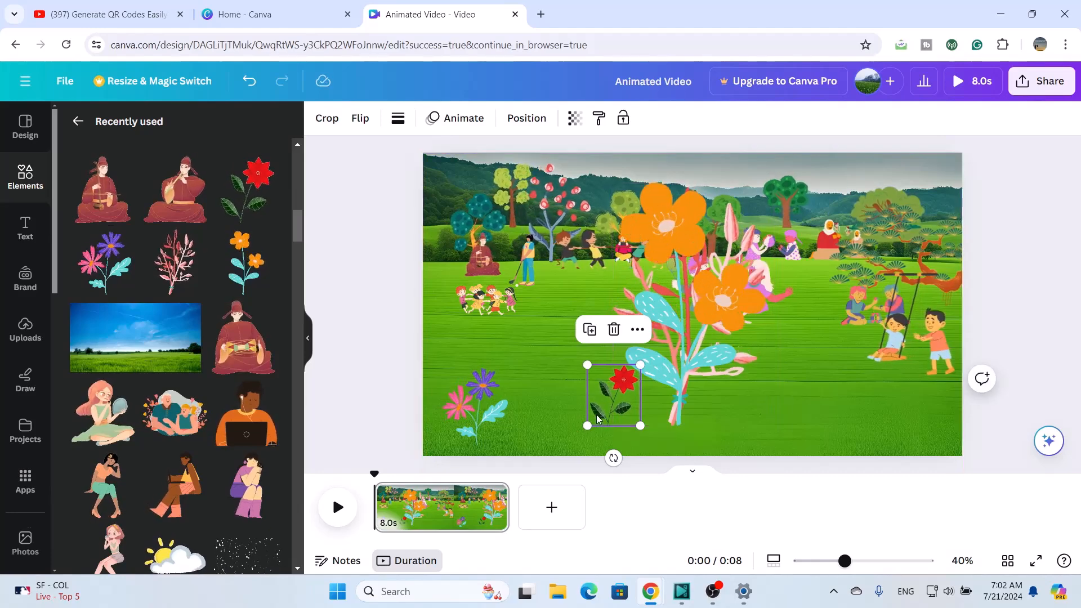
left_click_drag(602, 409, 480, 439)
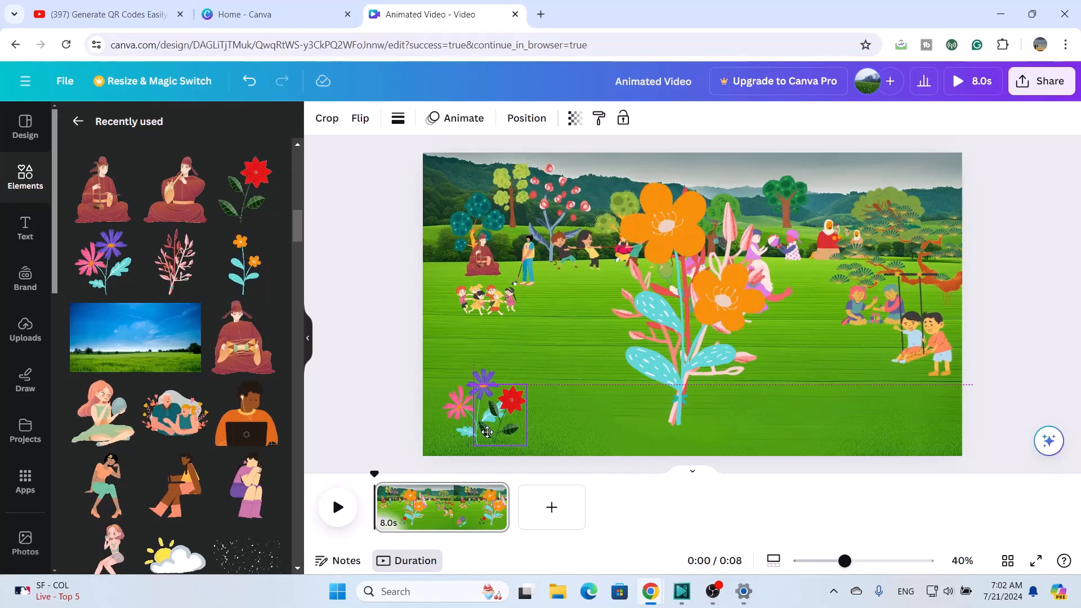
Step: Shrink the orange flower and the coral branch, and line them up beside the red flower
left_click(670, 254)
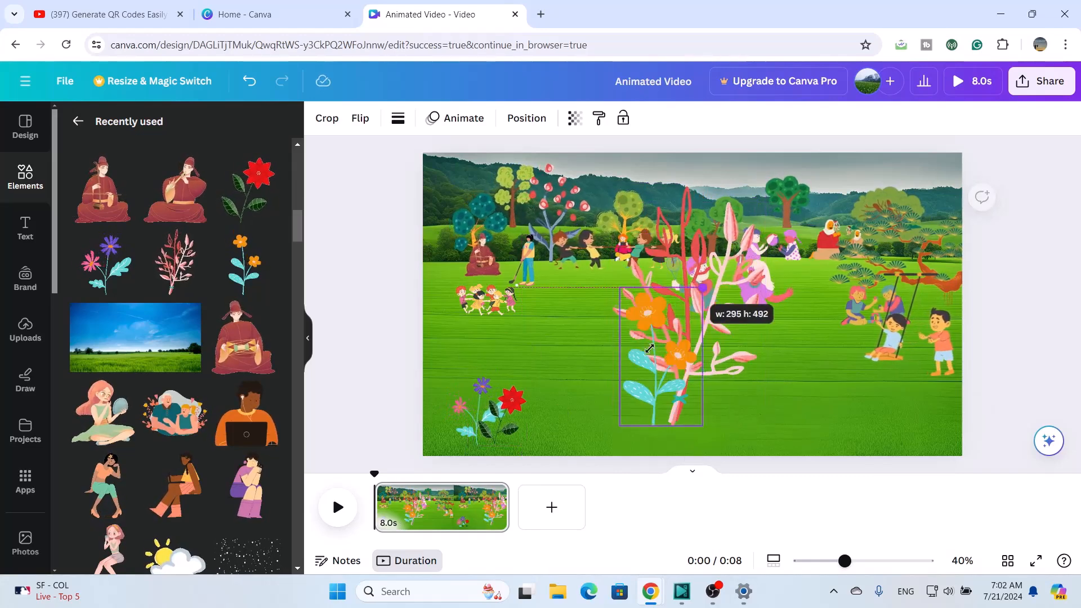
left_click_drag(633, 380, 633, 382)
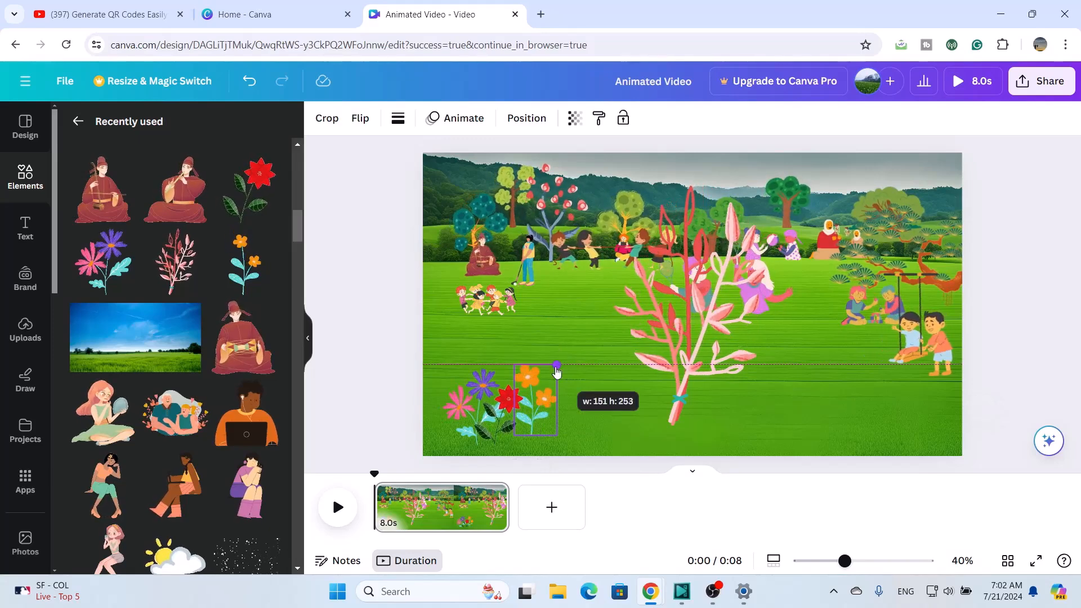
left_click(721, 274)
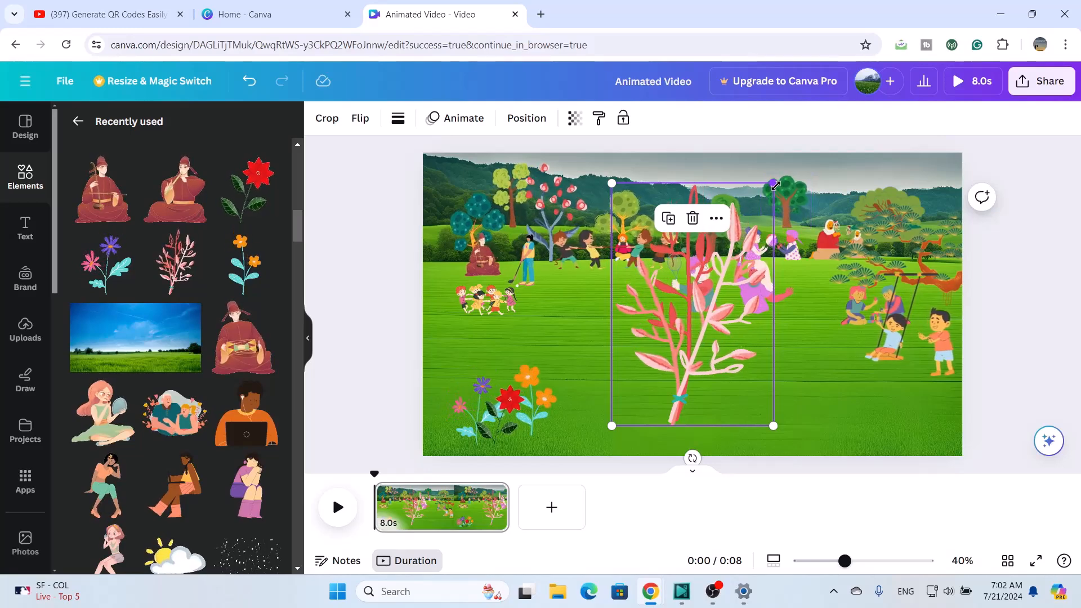
left_click_drag(681, 283, 616, 372)
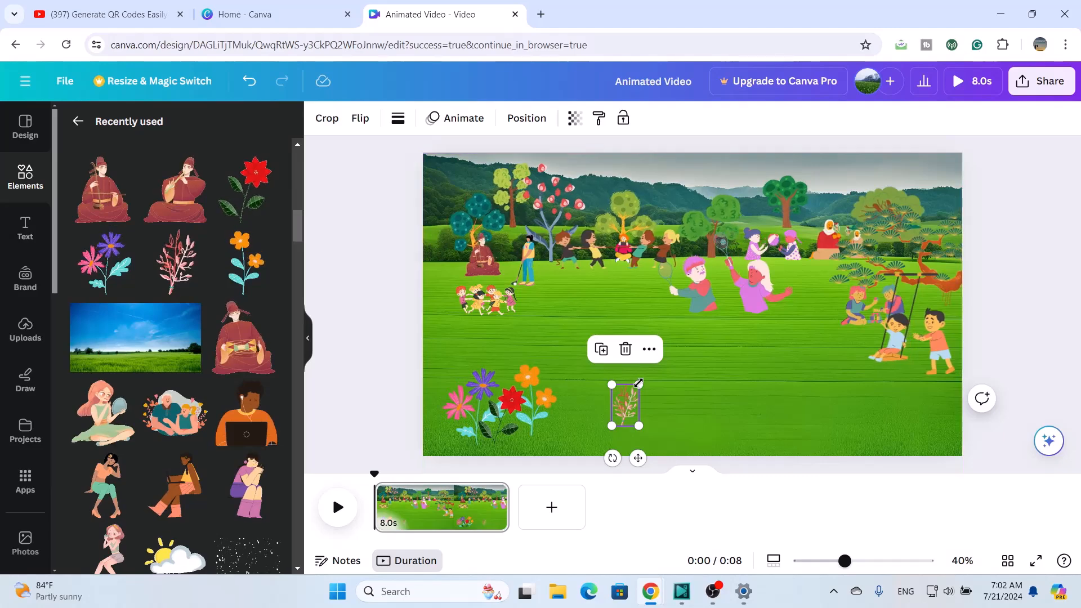
left_click_drag(639, 384, 532, 412)
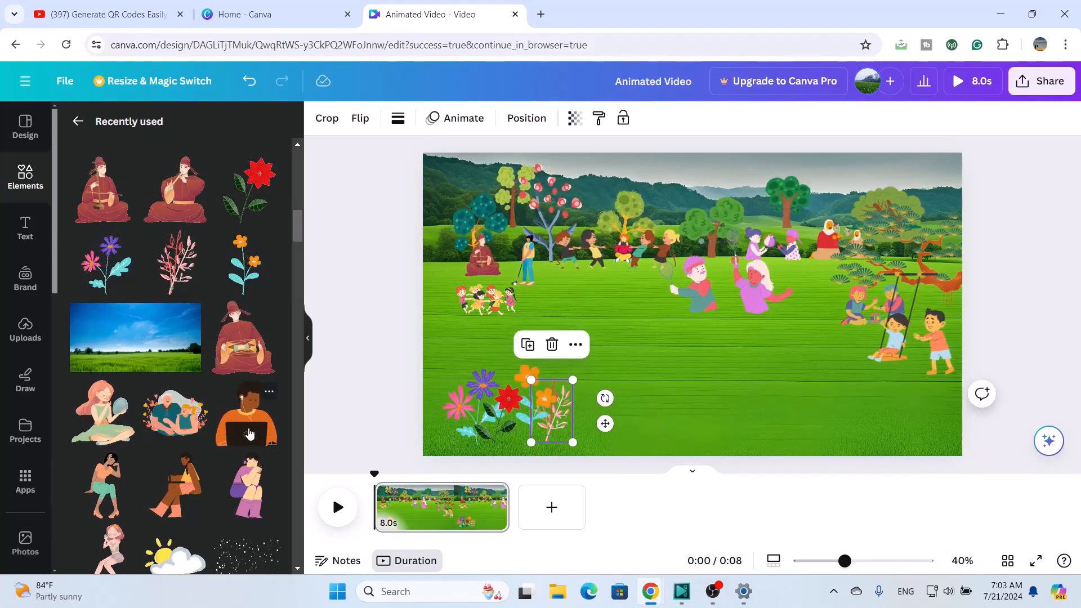
Step: Add the light blue butterfly, shrink it, and place it on the upper blossom of the orange flower
scroll(249, 434, "up", 3)
scroll(249, 434, "up", 1)
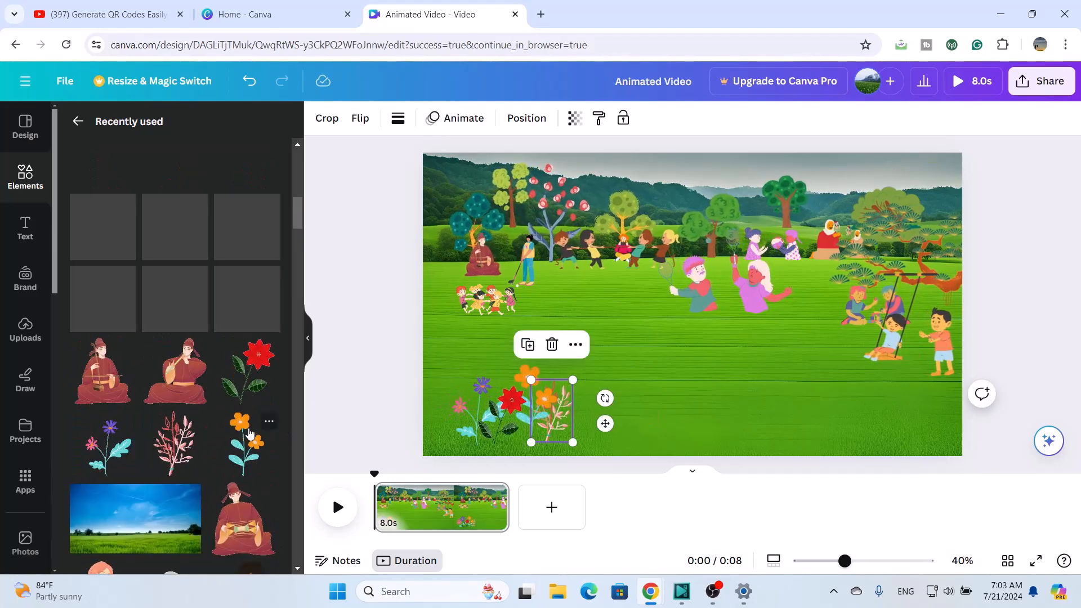
scroll(250, 433, "up", 4)
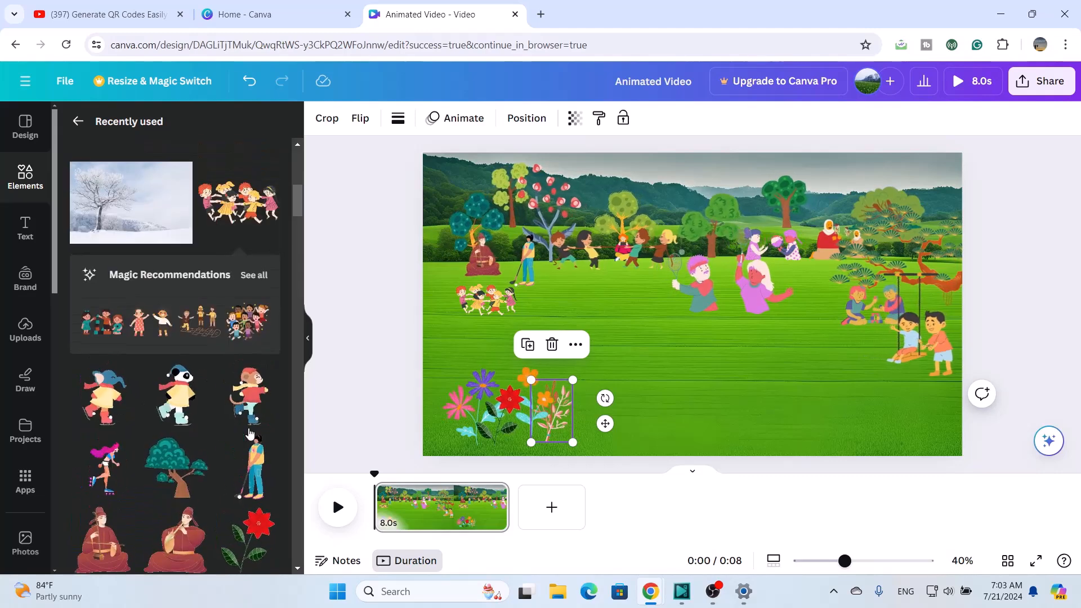
scroll(249, 433, "down", 10)
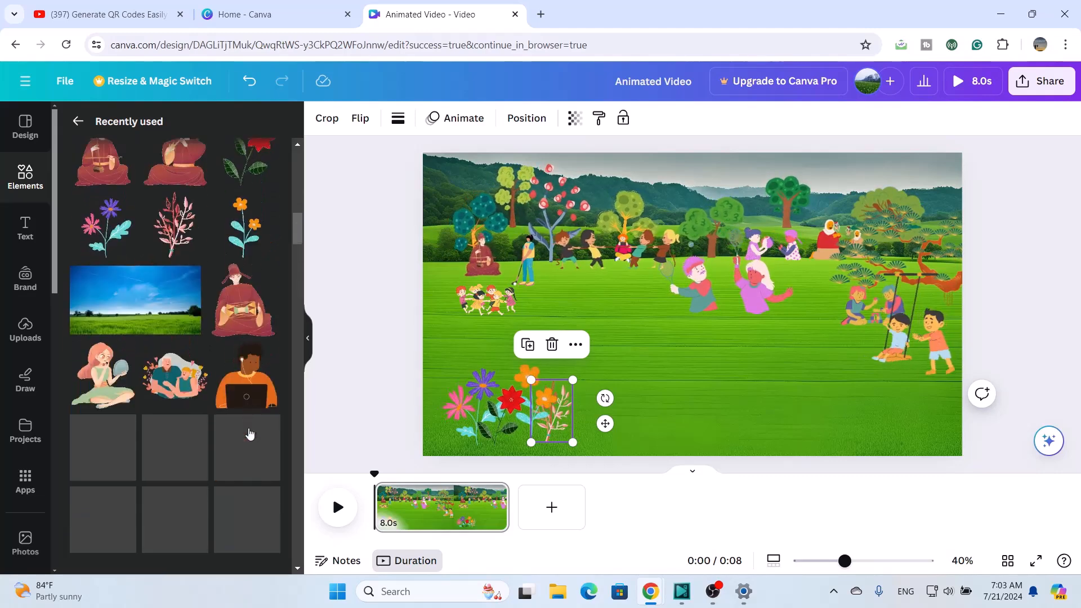
scroll(110, 452, "up", 4)
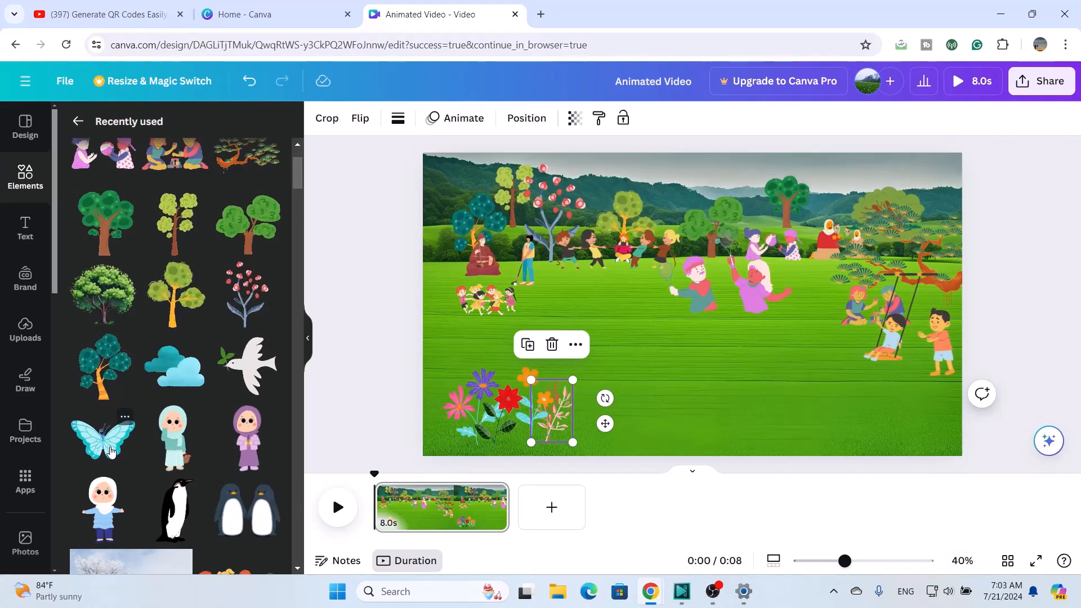
left_click(110, 452)
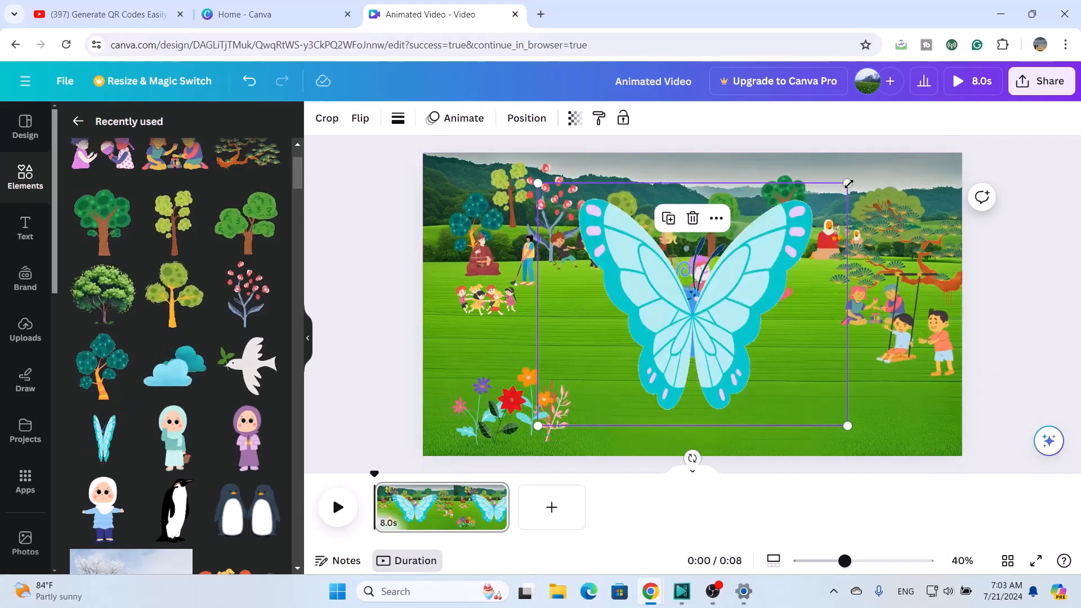
left_click_drag(848, 183, 622, 387)
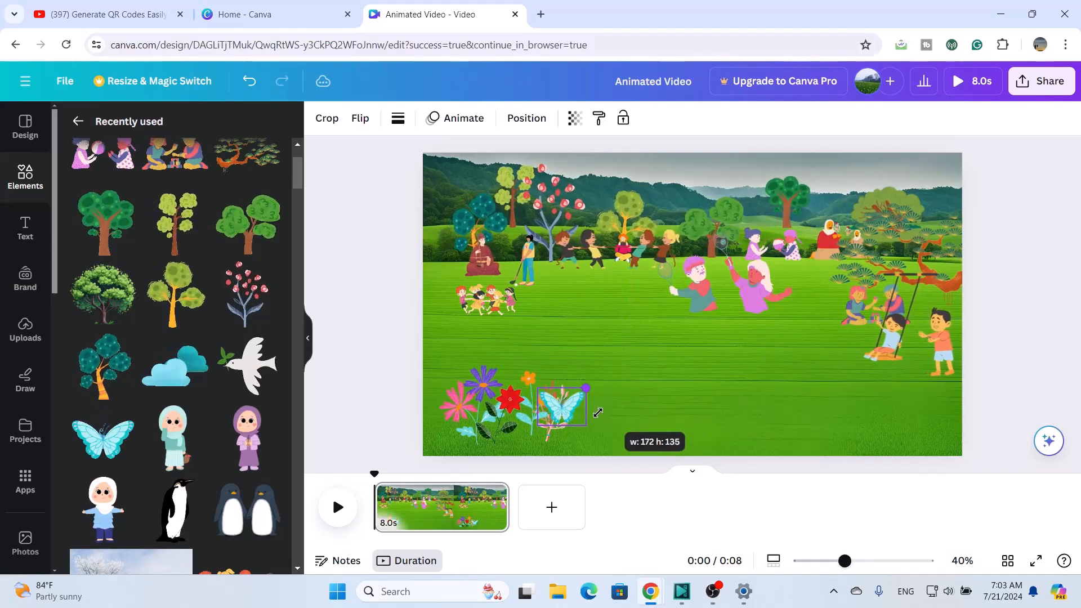
left_click_drag(596, 421, 596, 421)
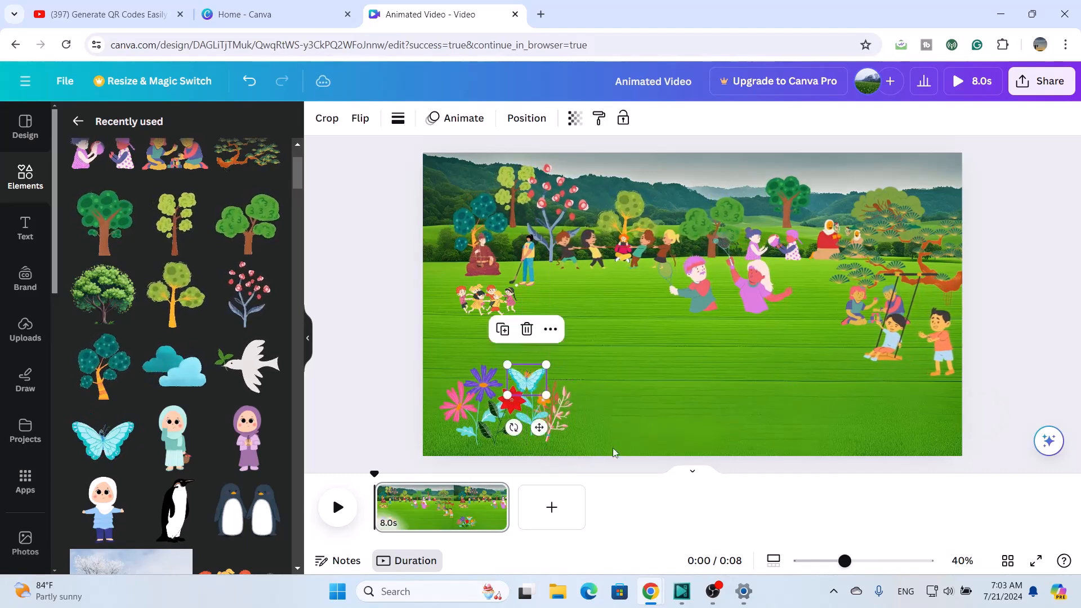
Step: Add a second light blue butterfly, shrink it, and place it on the pink blossom at the flower group's outer edge
left_click(110, 437)
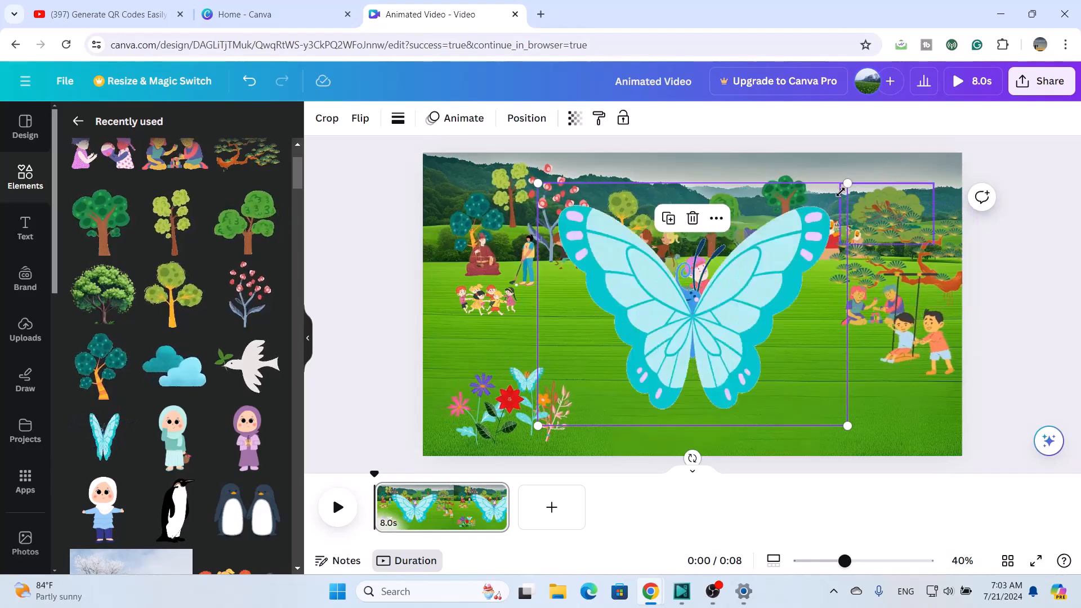
left_click(692, 218)
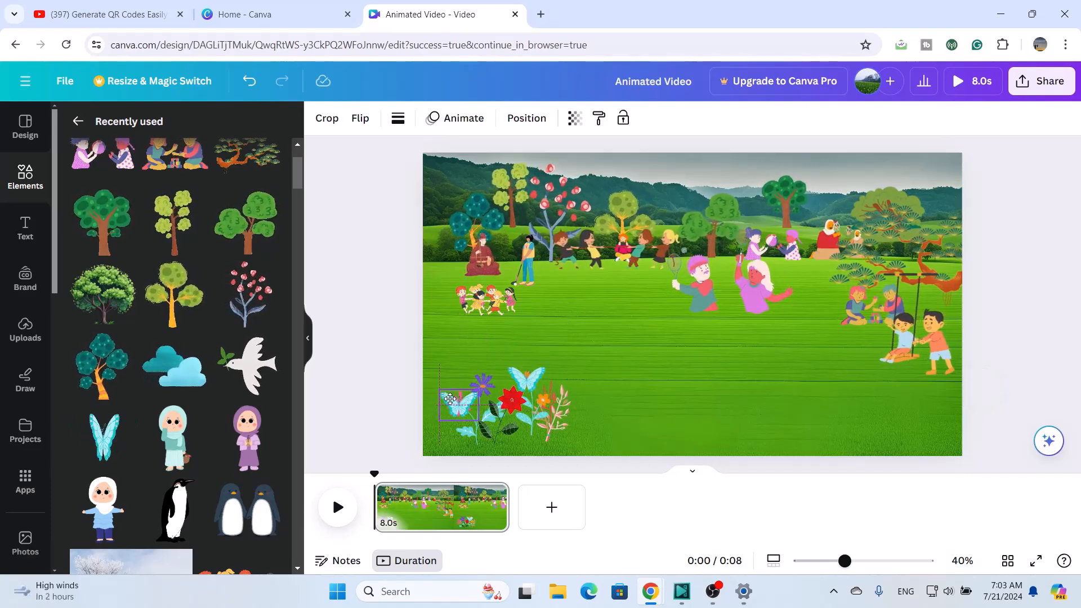
left_click(667, 399)
Step: Search the elements for "walking", show all matching graphics, and filter them to Animated
scroll(115, 233, "up", 2)
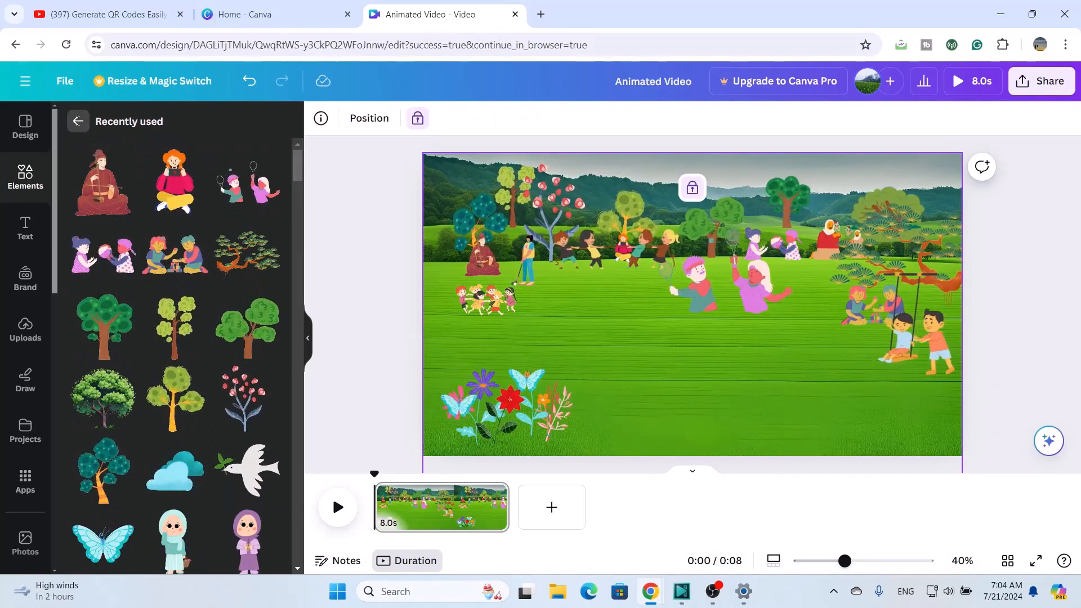
left_click(78, 121)
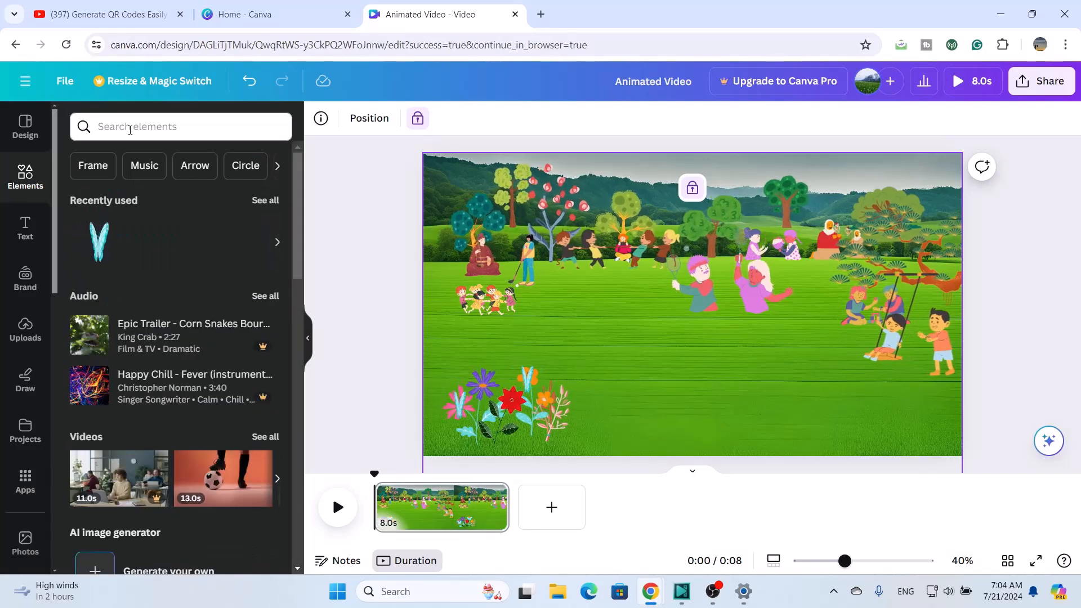
left_click(130, 130)
type("walking")
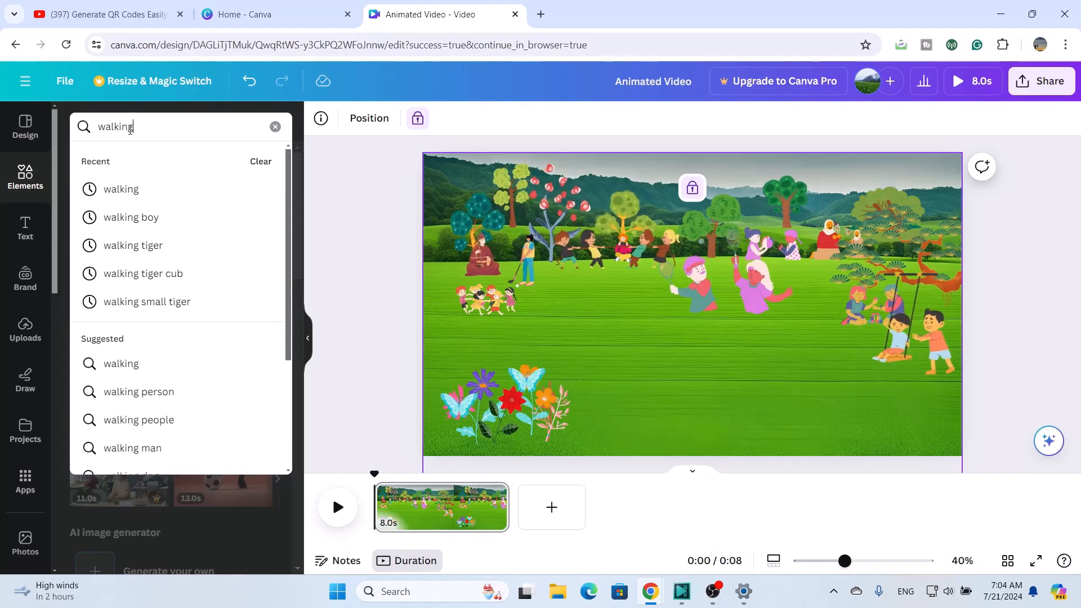
key("Return")
left_click(263, 235)
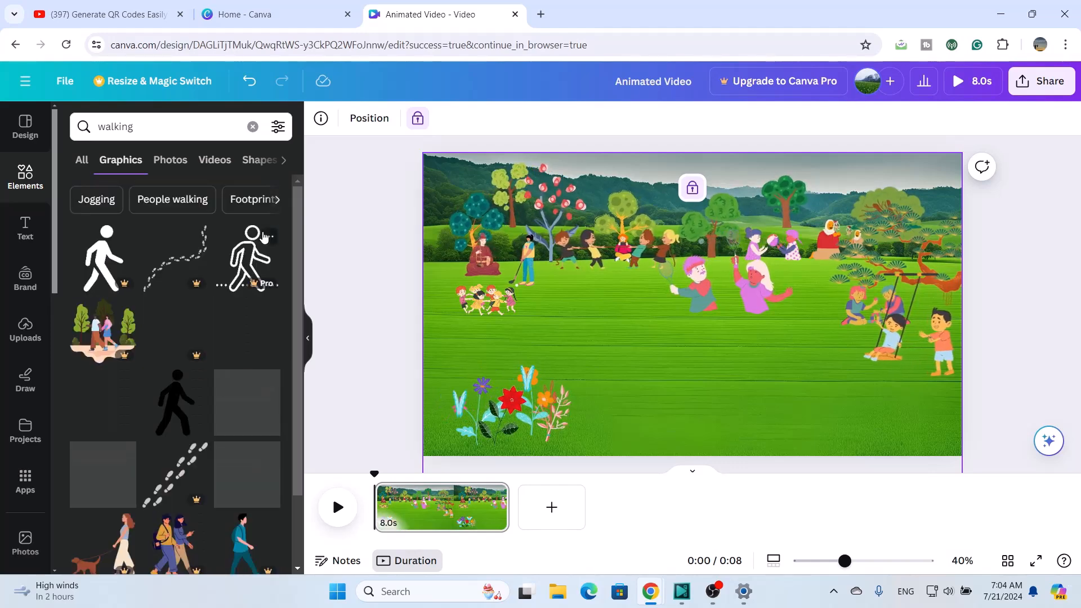
left_click(279, 128)
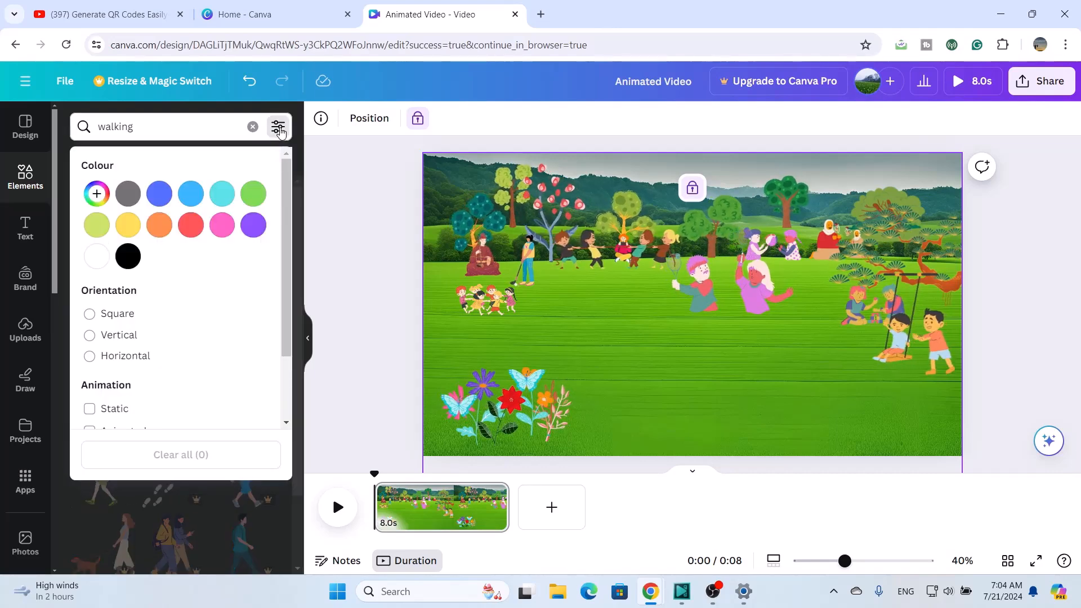
scroll(127, 305, "down", 2)
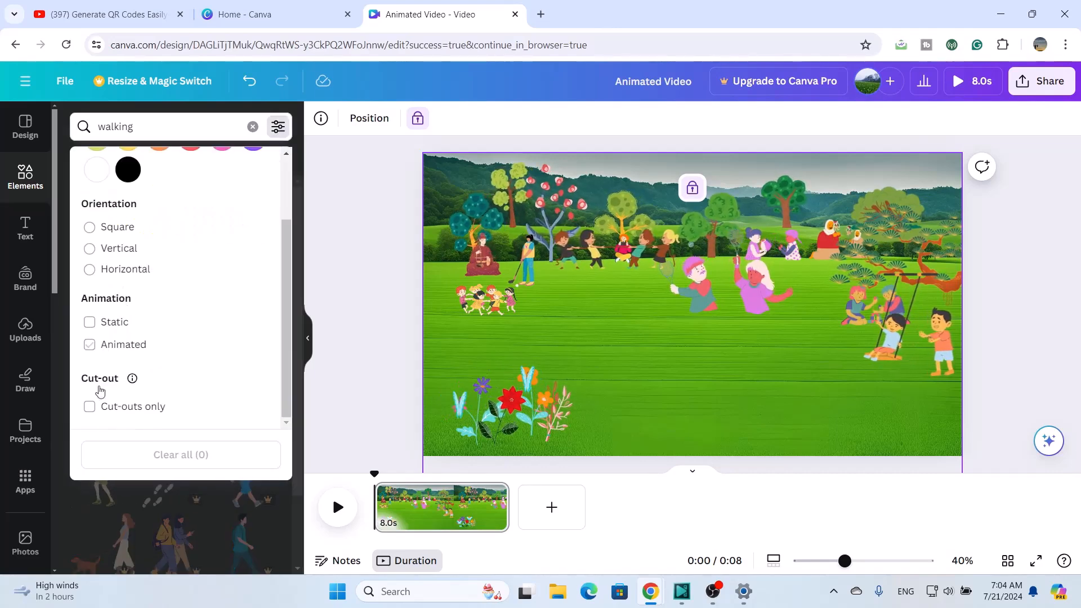
left_click(89, 345)
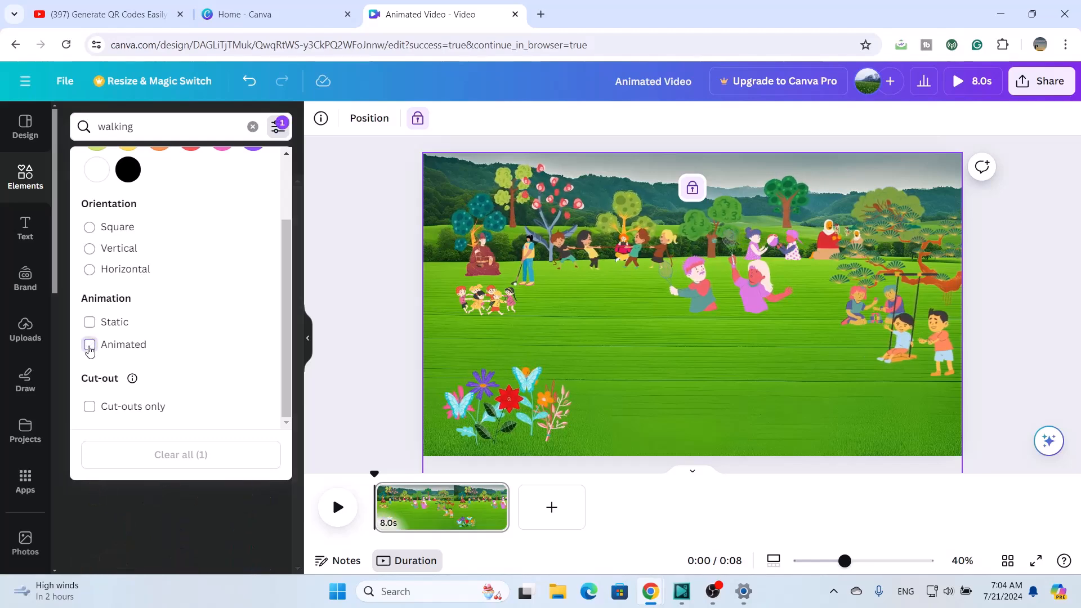
left_click(337, 275)
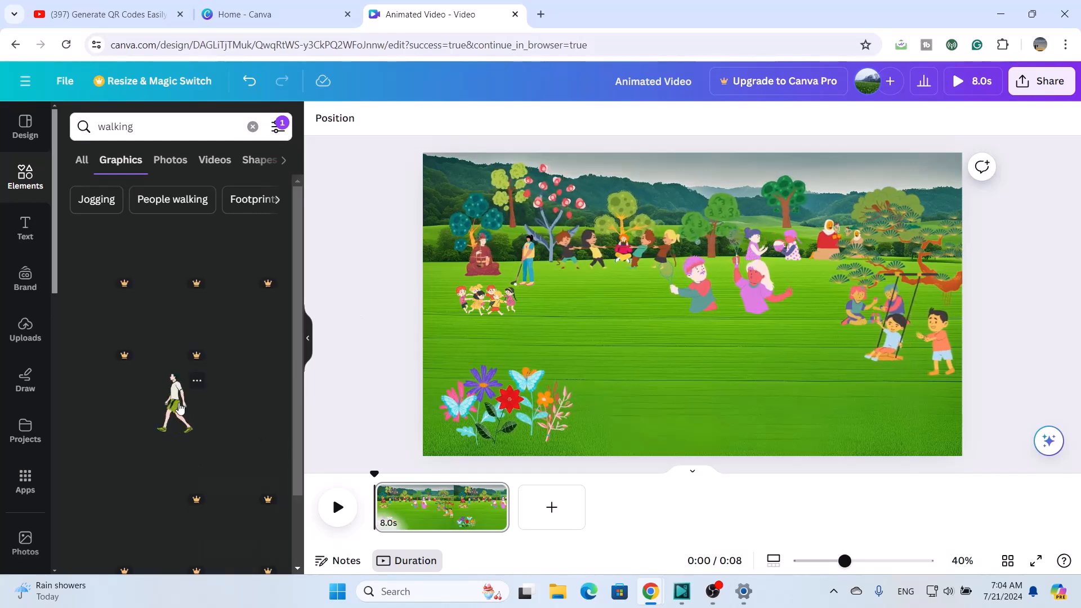
Step: Add the walking man in green shorts, shrink him, and place him just outside the scene's lower-right corner
left_click(180, 409)
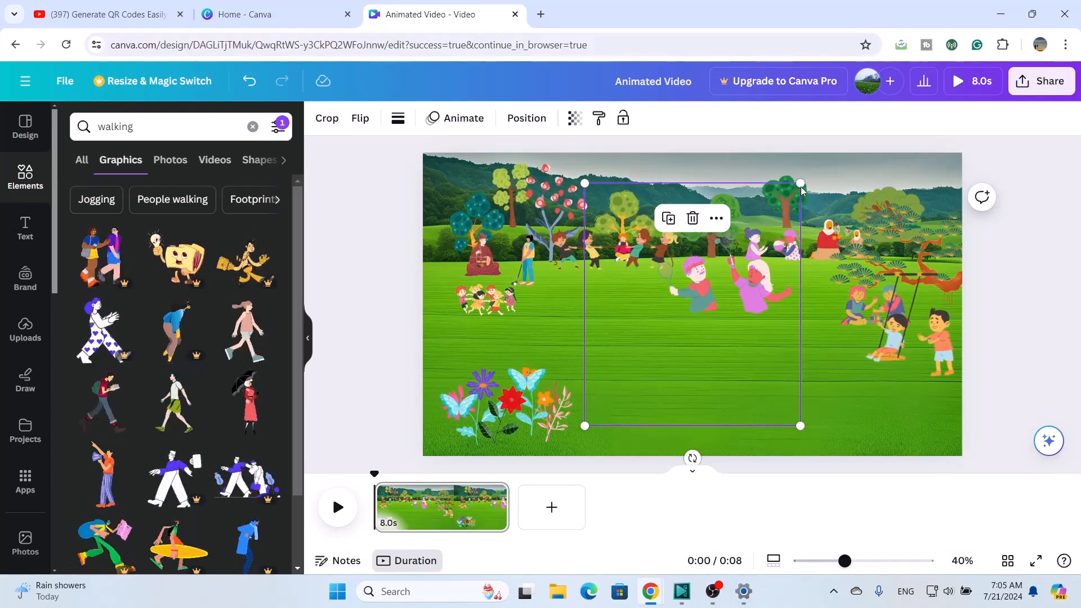
left_click_drag(735, 255, 677, 340)
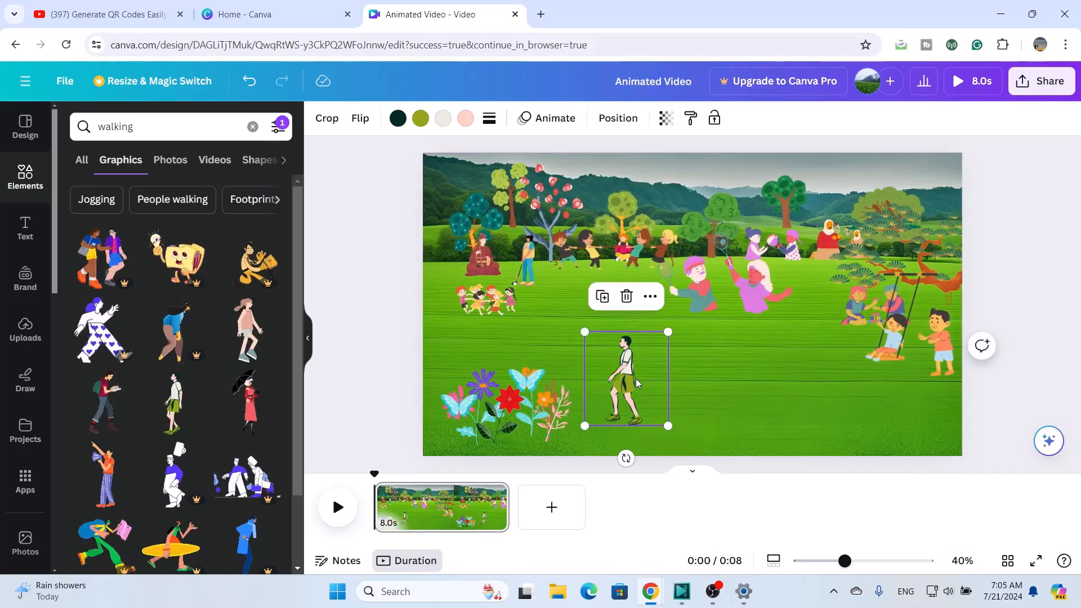
left_click_drag(636, 378, 983, 430)
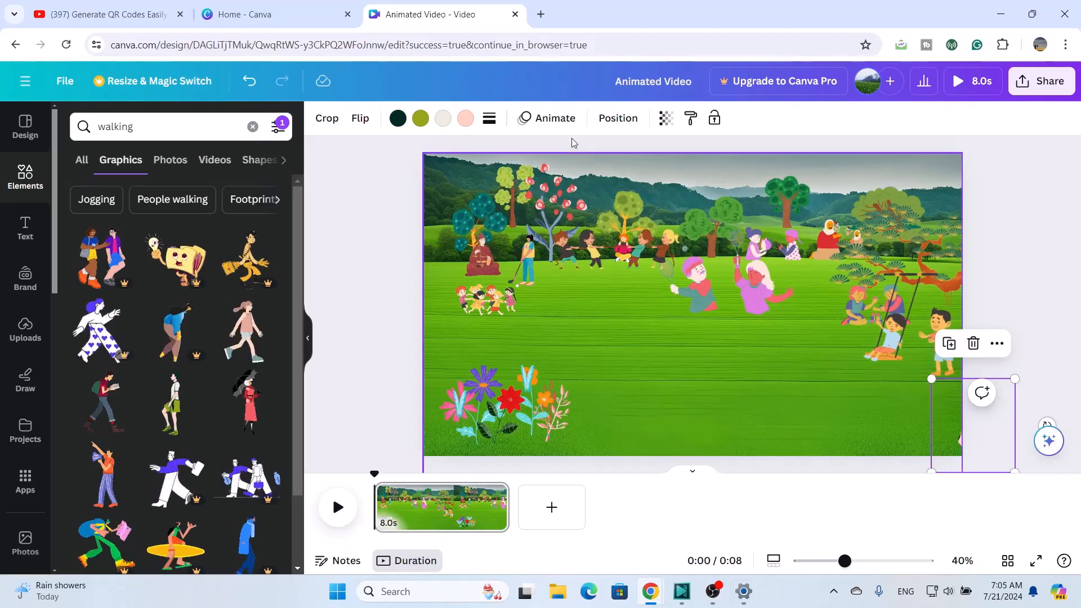
Step: Open the element animation options for the walking man
left_click(556, 119)
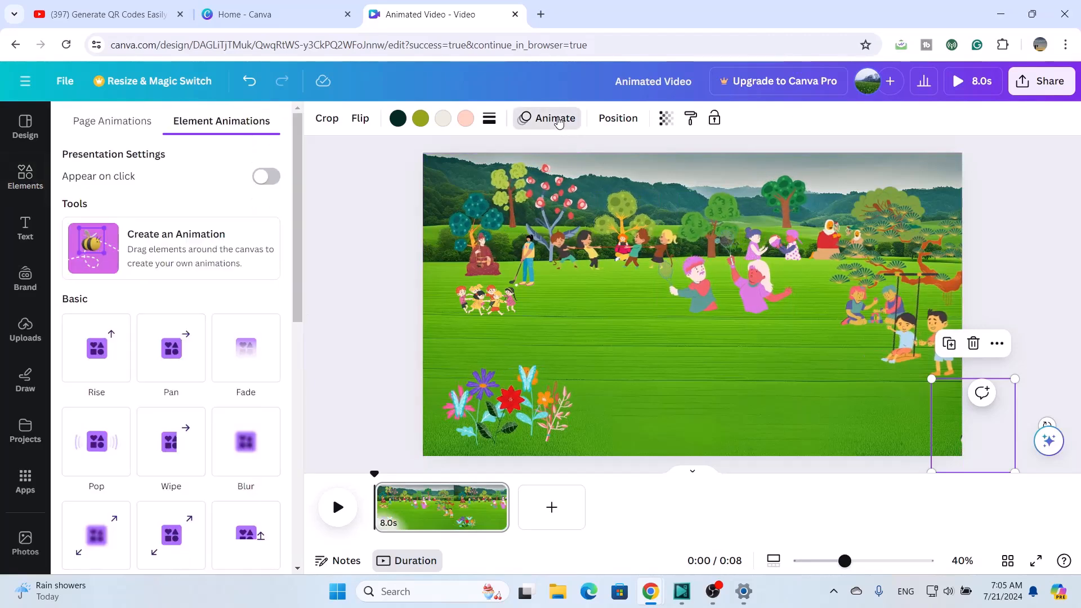
Step: Create a custom motion path moving the walking man from the scene's lower-right corner past its left edge, and slow its speed to near minimum
left_click(97, 257)
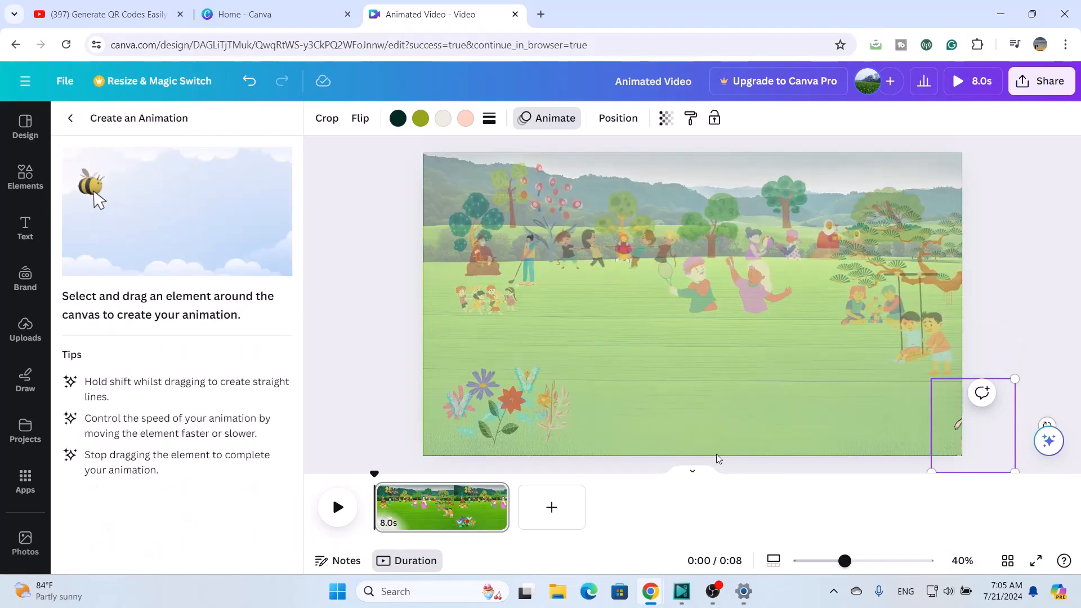
mouse_move(968, 420)
left_mouse_down()
mouse_move(950, 428)
mouse_move(856, 392)
mouse_move(353, 309)
left_mouse_up()
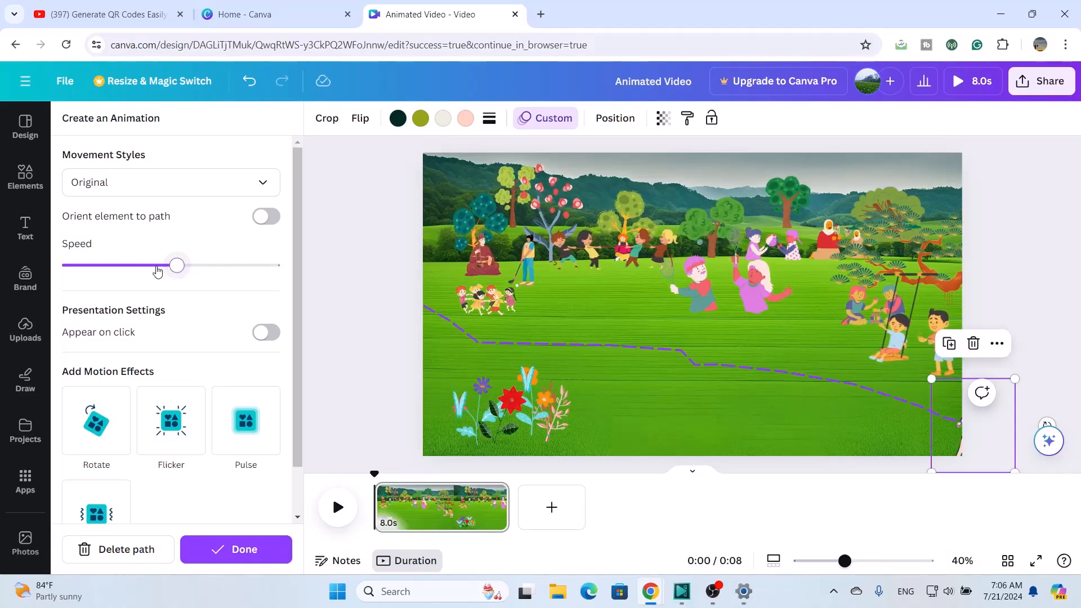
left_click_drag(157, 272, 107, 274)
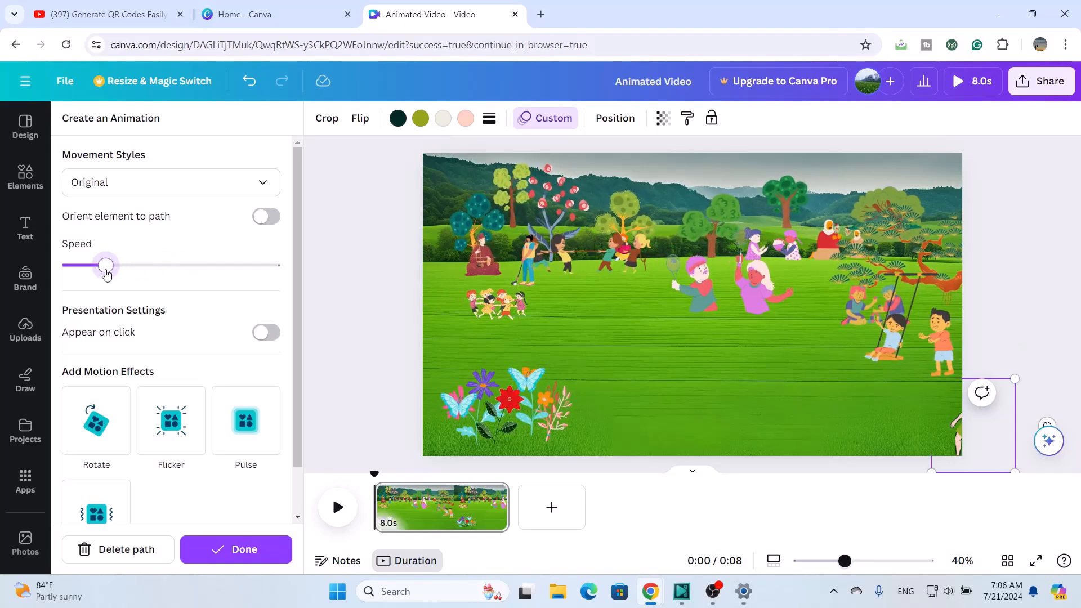
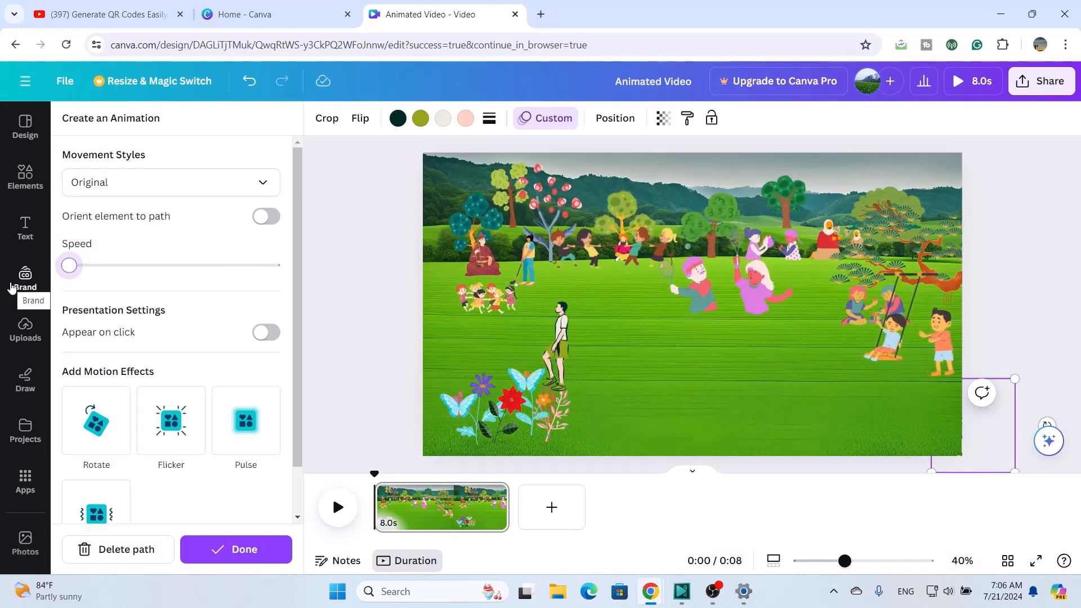
key("Escape")
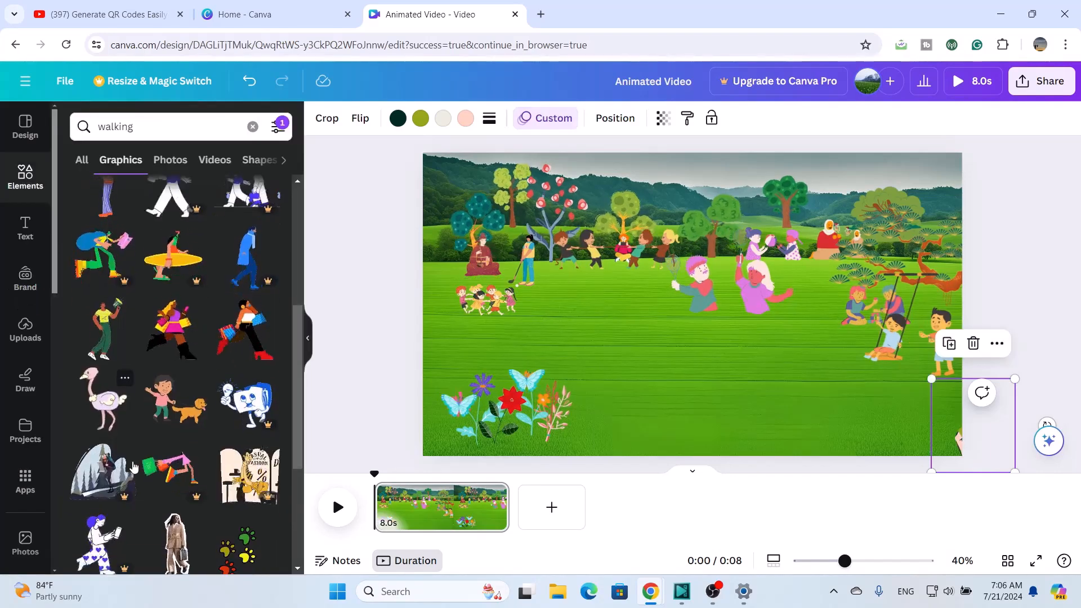
Step: Add the animated boy-walking-a-dog graphic, shrink it, and place it on the grass below the tug-of-war children
left_click(181, 401)
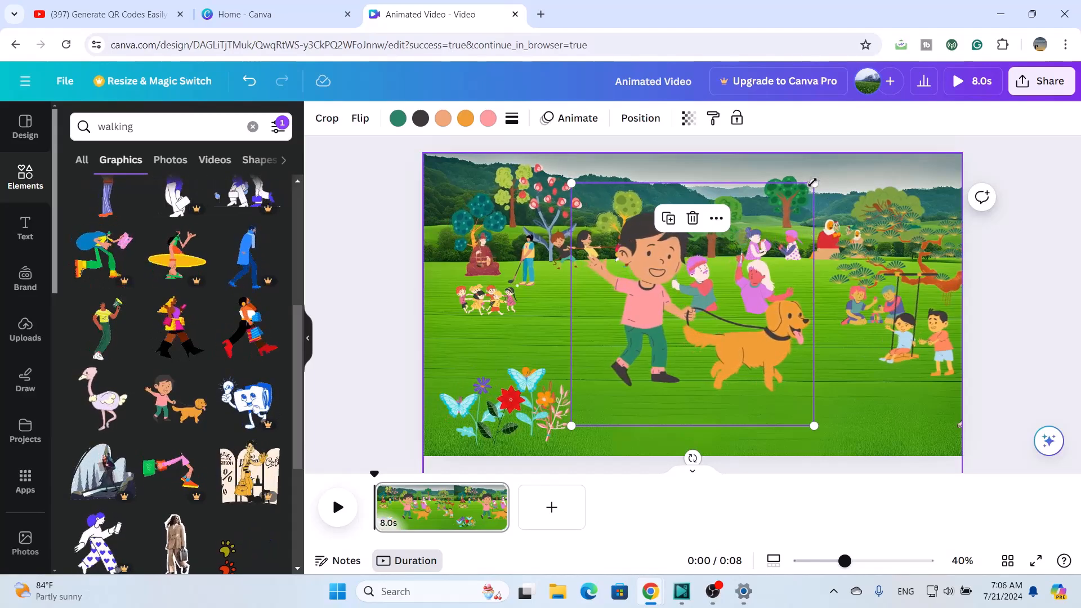
left_click_drag(813, 183, 583, 270)
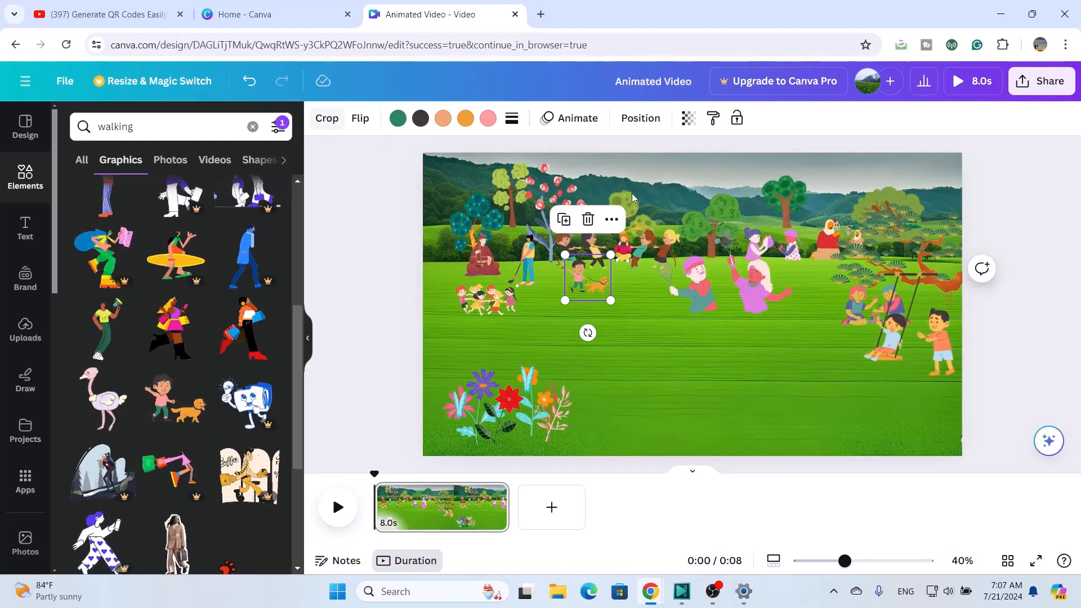
Step: Create a custom motion path carrying the boy and dog across the scene beyond its right edge
left_click(572, 119)
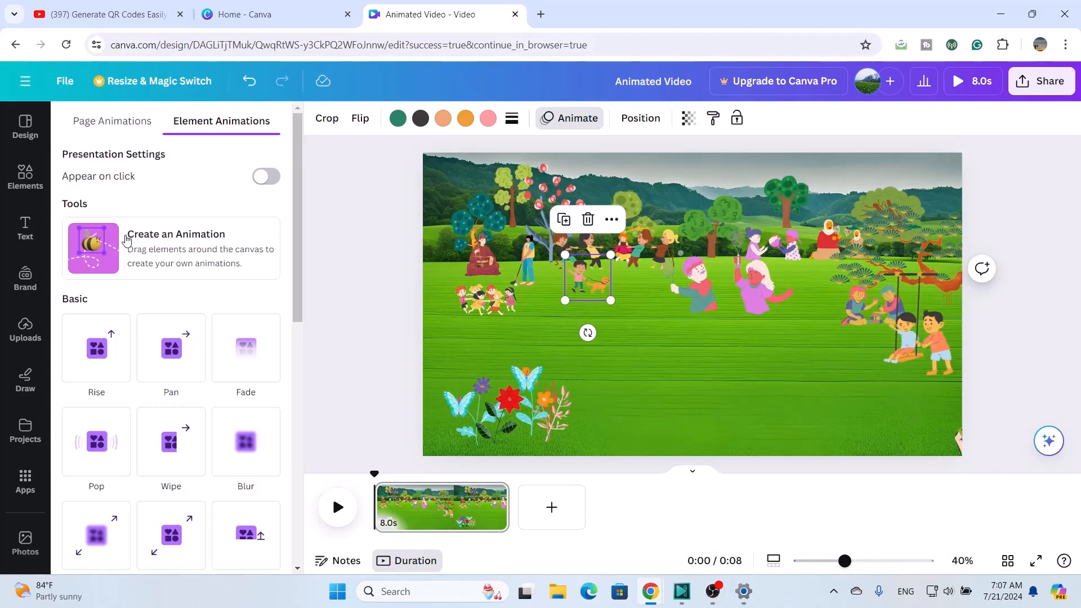
left_click(106, 265)
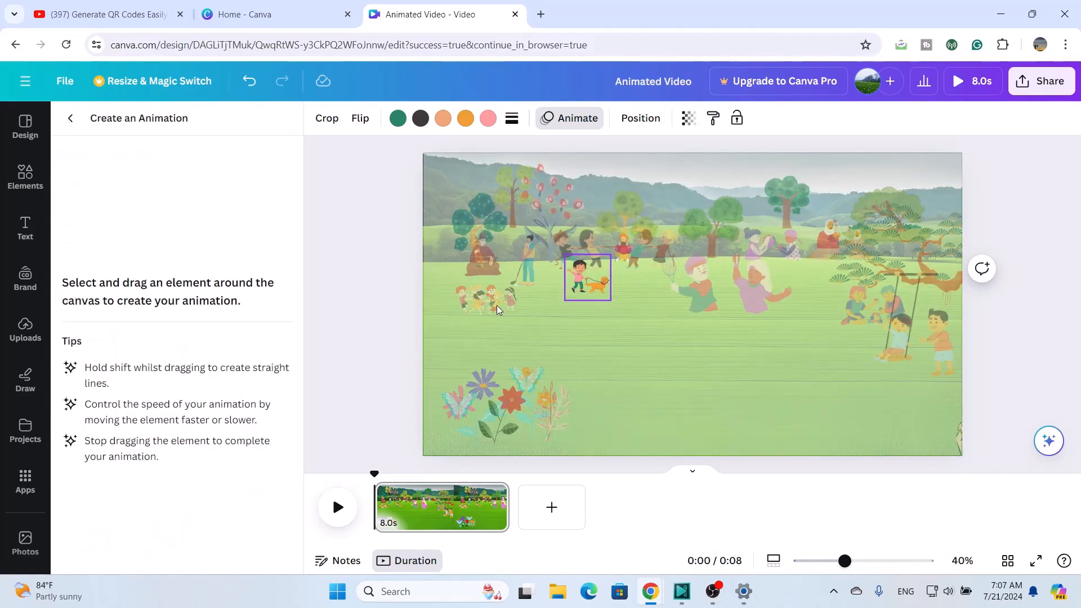
mouse_move(578, 284)
left_mouse_down()
mouse_move(673, 276)
mouse_move(711, 249)
mouse_move(847, 248)
mouse_move(914, 269)
mouse_move(1075, 273)
left_mouse_up()
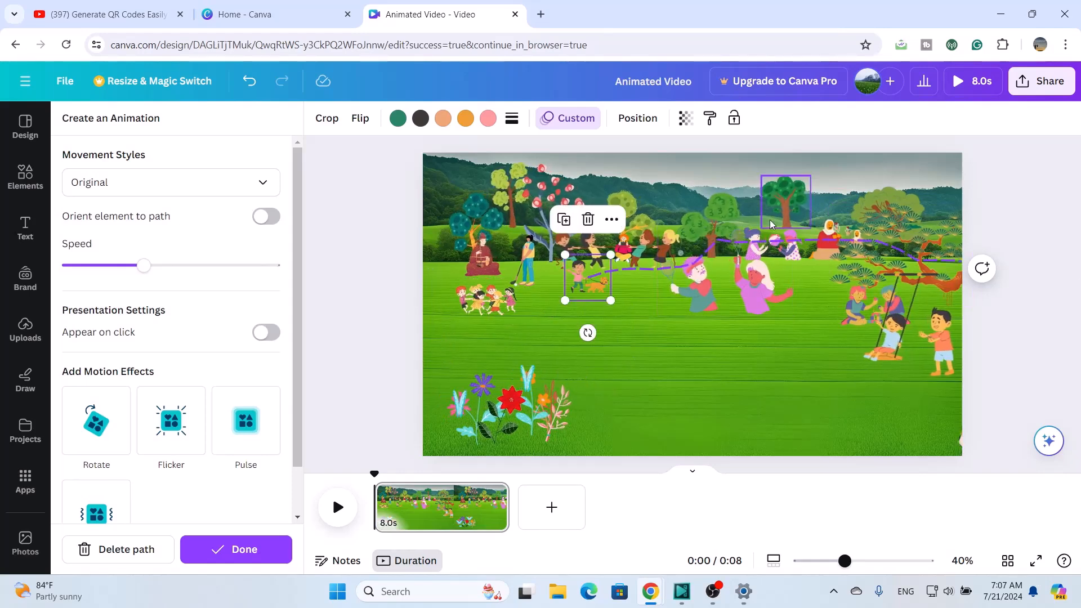
Step: Reorder the boy-and-dog layer to sit directly beneath the badminton pair and above the ball-playing pair, and preview the video
left_click(638, 119)
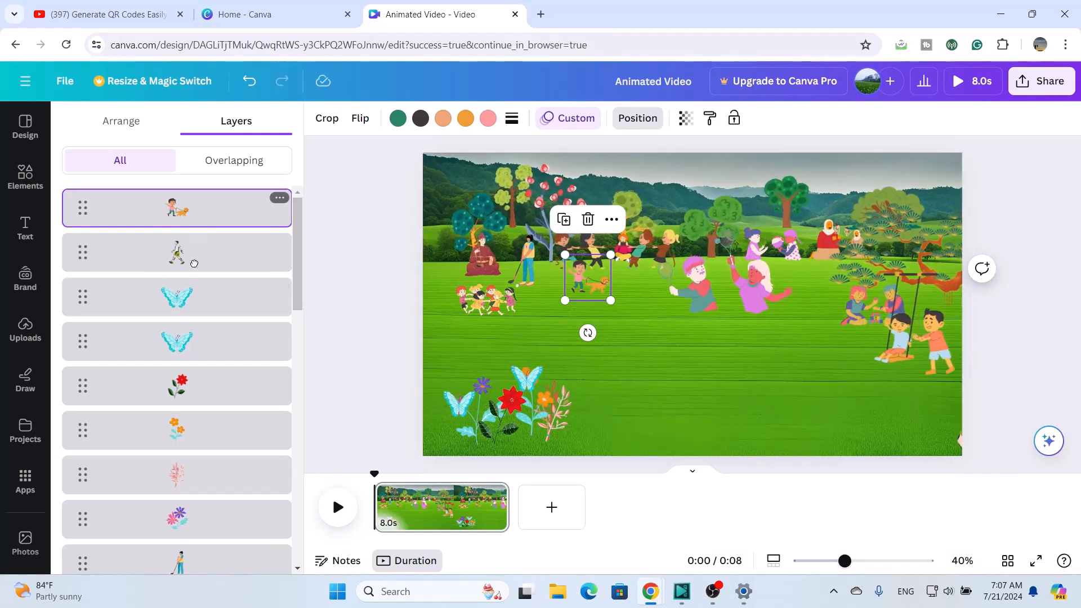
left_click_drag(185, 478, 185, 287)
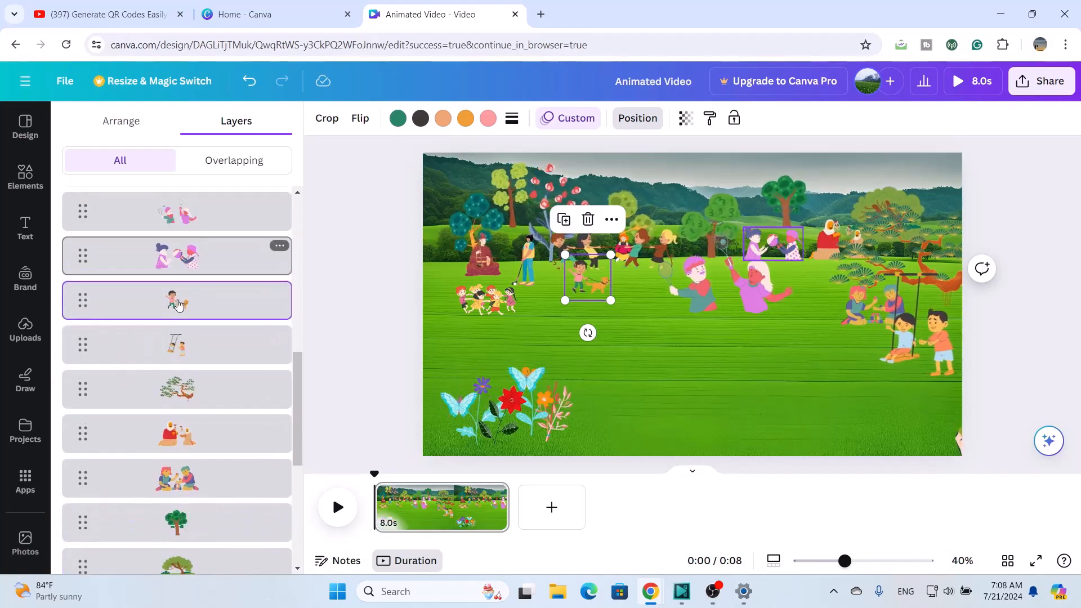
left_click_drag(178, 300, 181, 391)
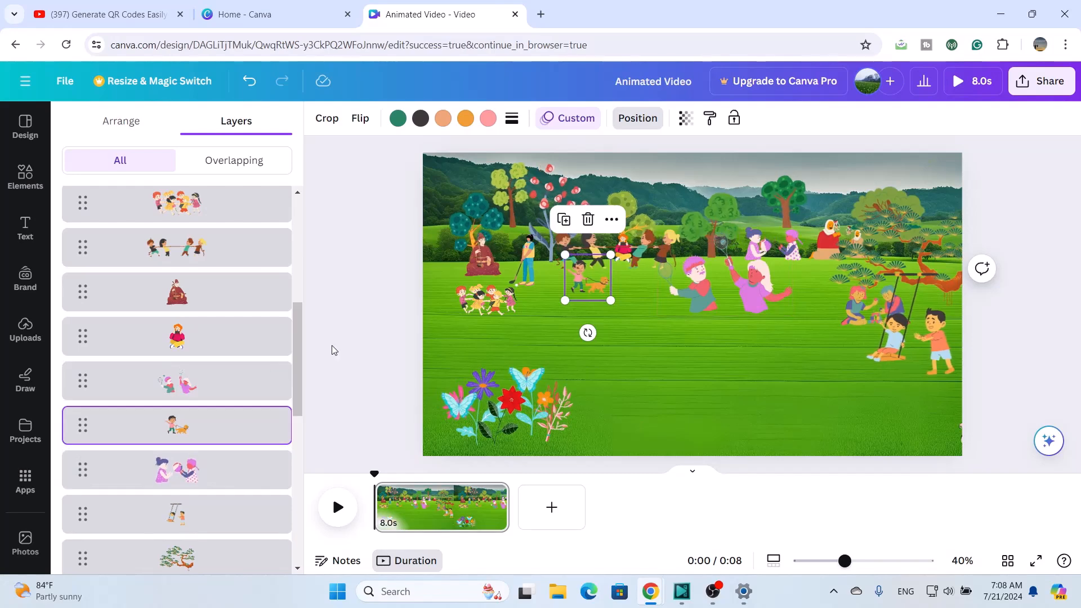
left_click(340, 514)
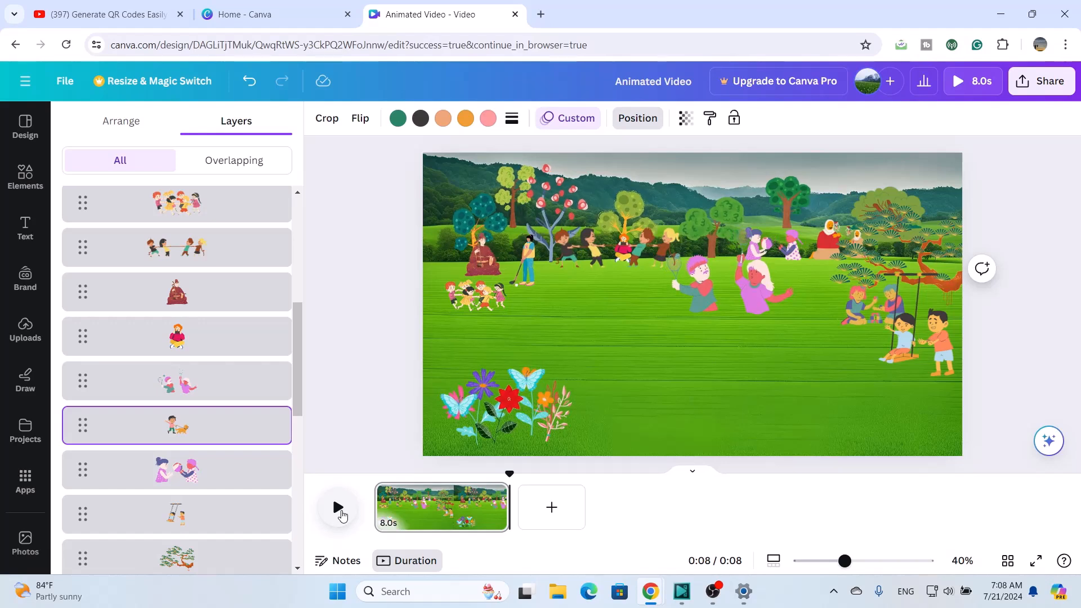
left_click(380, 481)
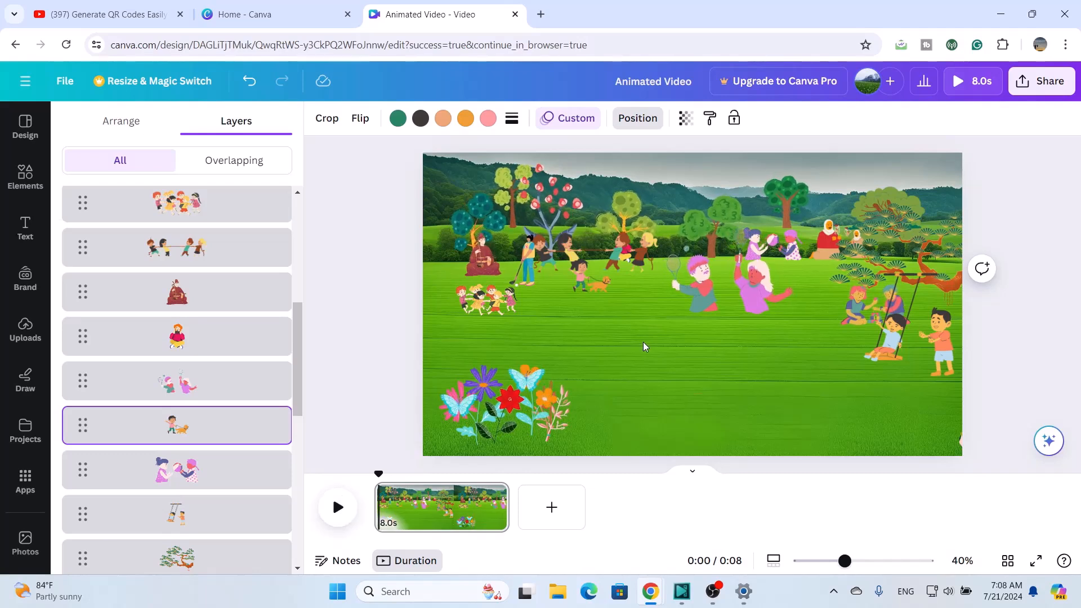
Step: Replace the boy and dog's motion path with a new one crossing behind the badminton pair to the scene's right edge
left_click(590, 279)
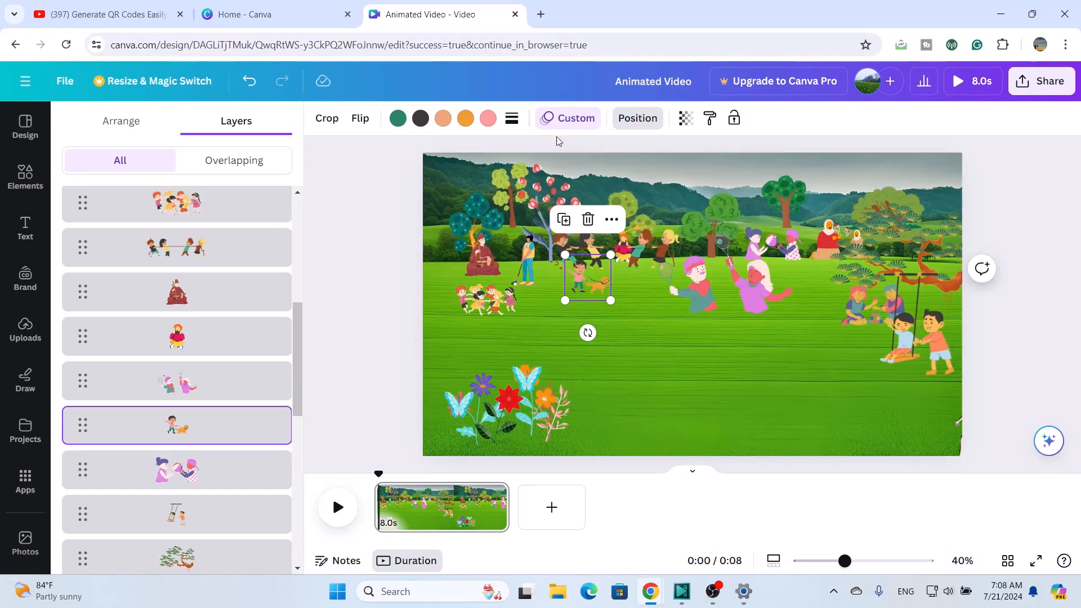
left_click(577, 119)
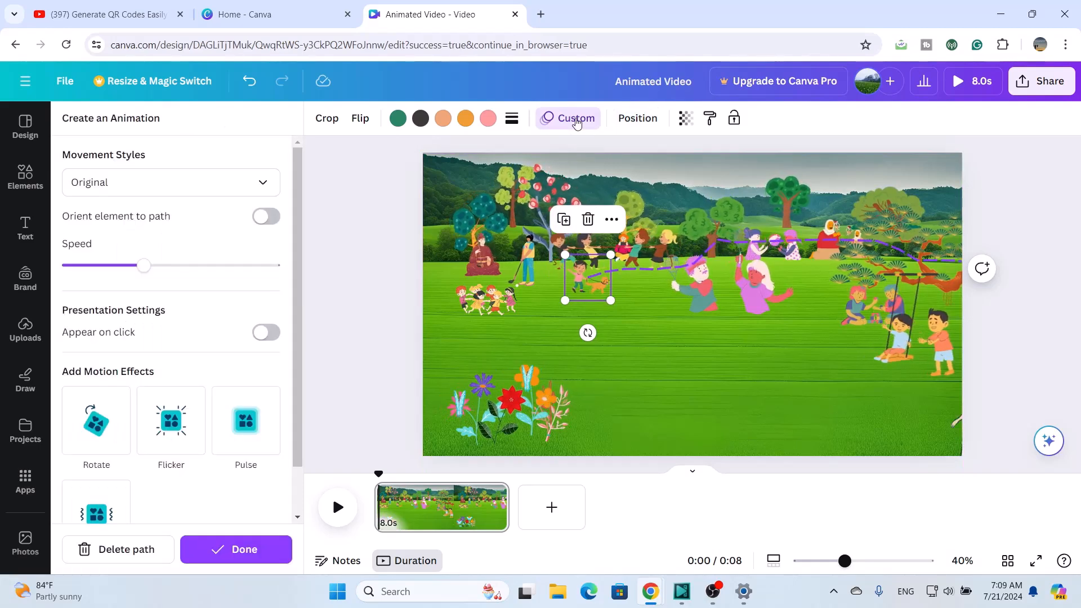
left_click(120, 559)
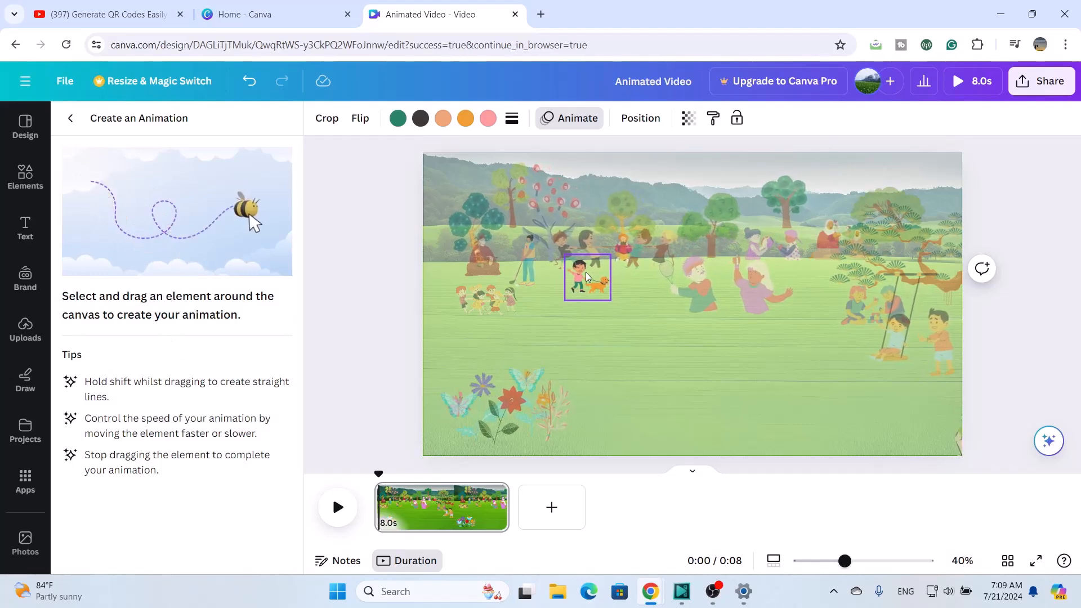
left_click_drag(610, 269, 890, 233)
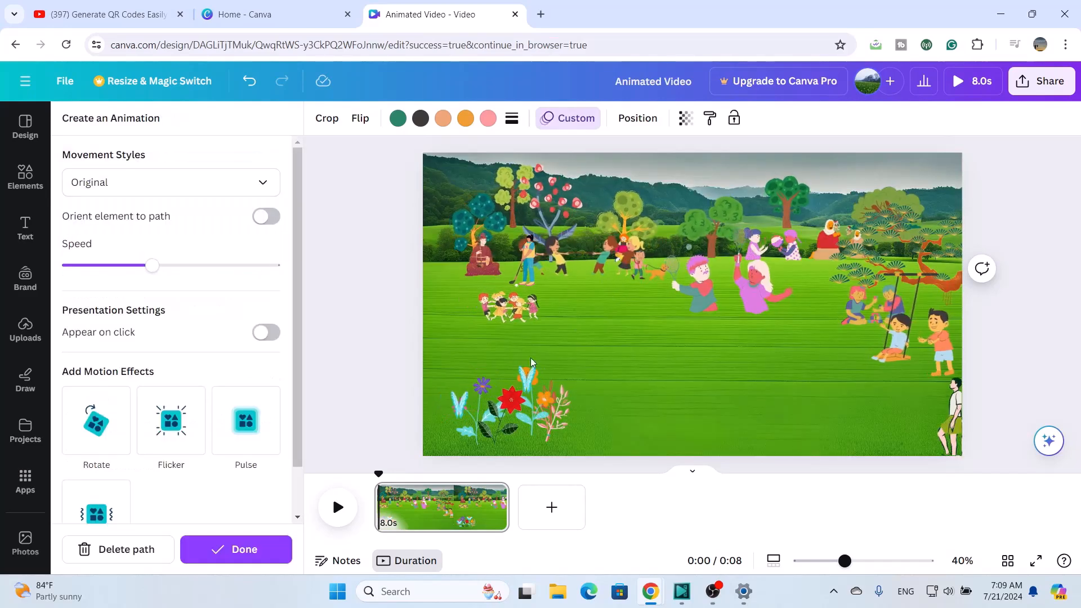
left_click(152, 556)
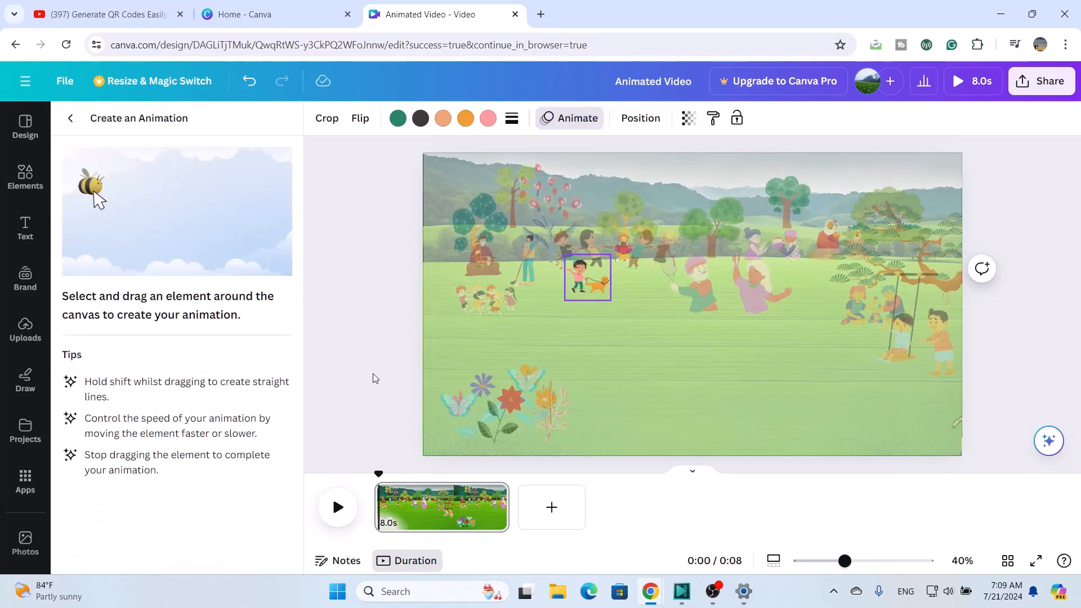
mouse_move(572, 291)
left_mouse_down()
mouse_move(774, 270)
mouse_move(775, 279)
mouse_move(841, 285)
mouse_move(997, 270)
left_mouse_up()
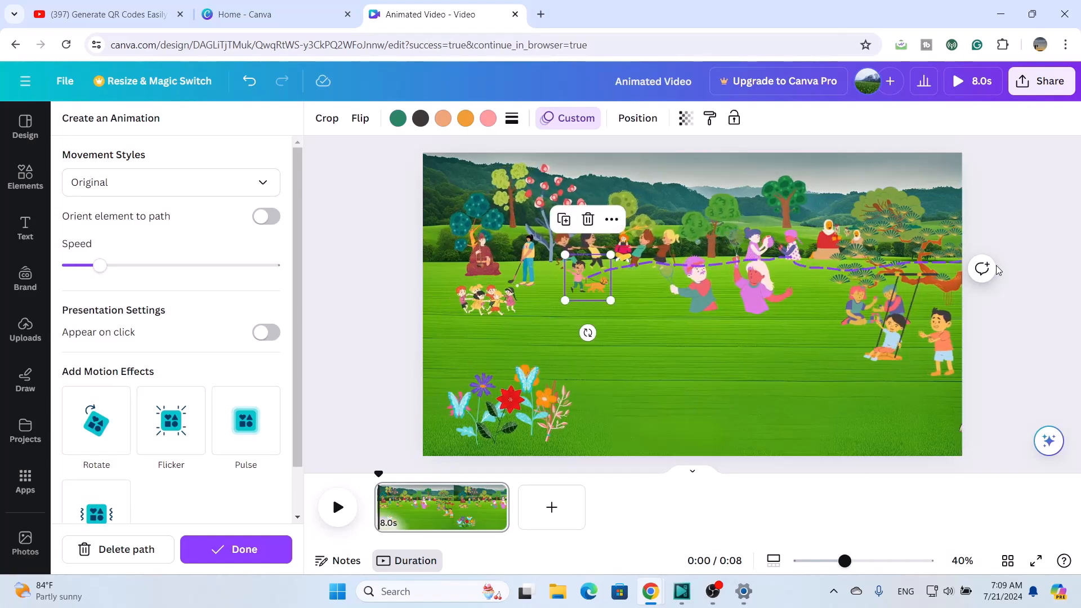
left_click(236, 549)
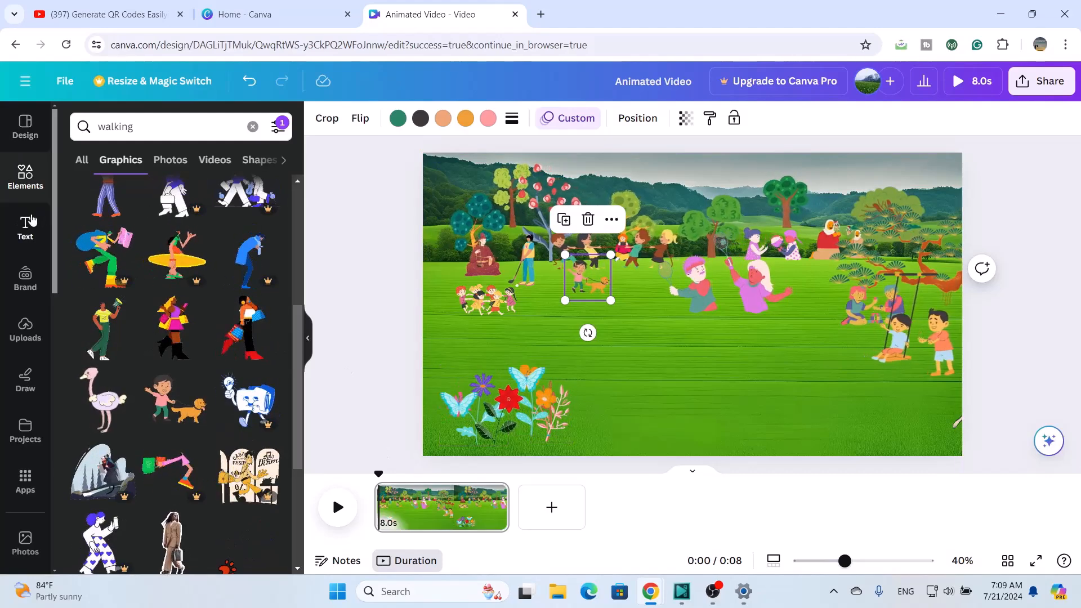
Step: Search the elements for "birds" and filter the graphics to animated ones
left_click(253, 127)
type("b")
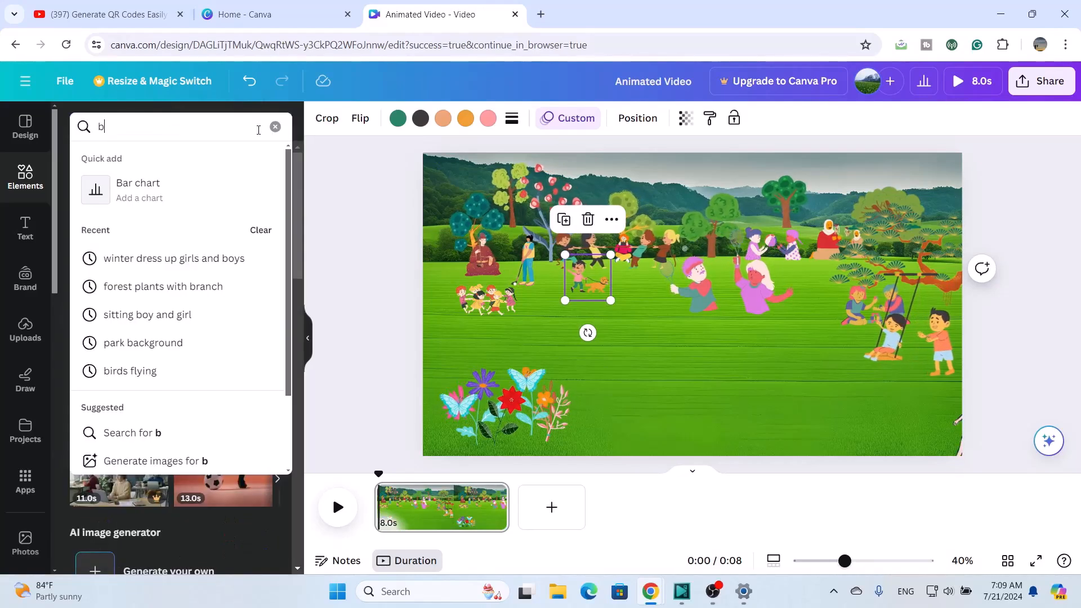
type("irds")
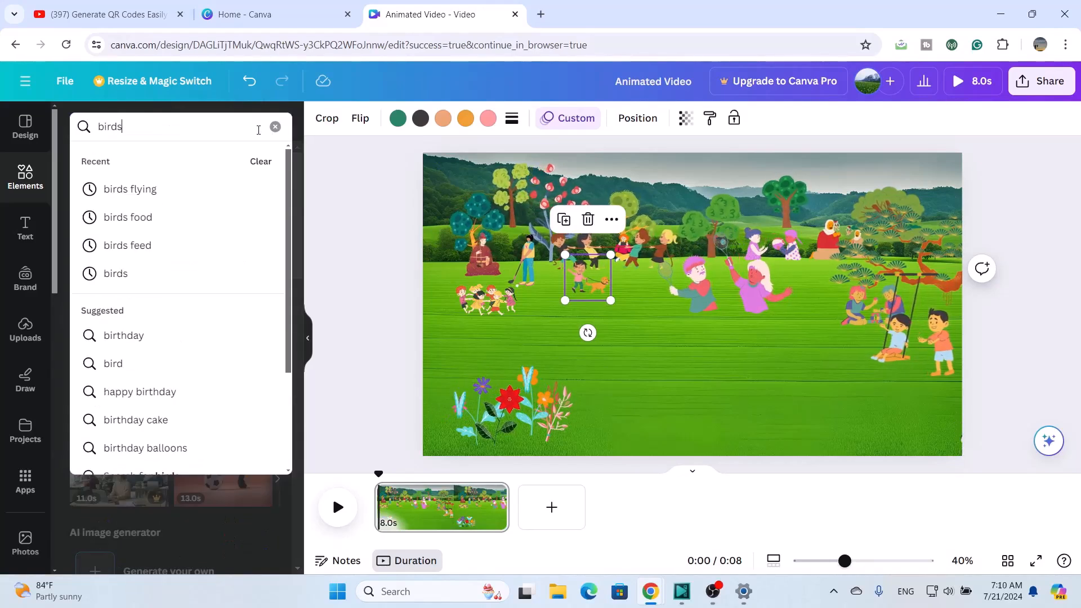
key("Return")
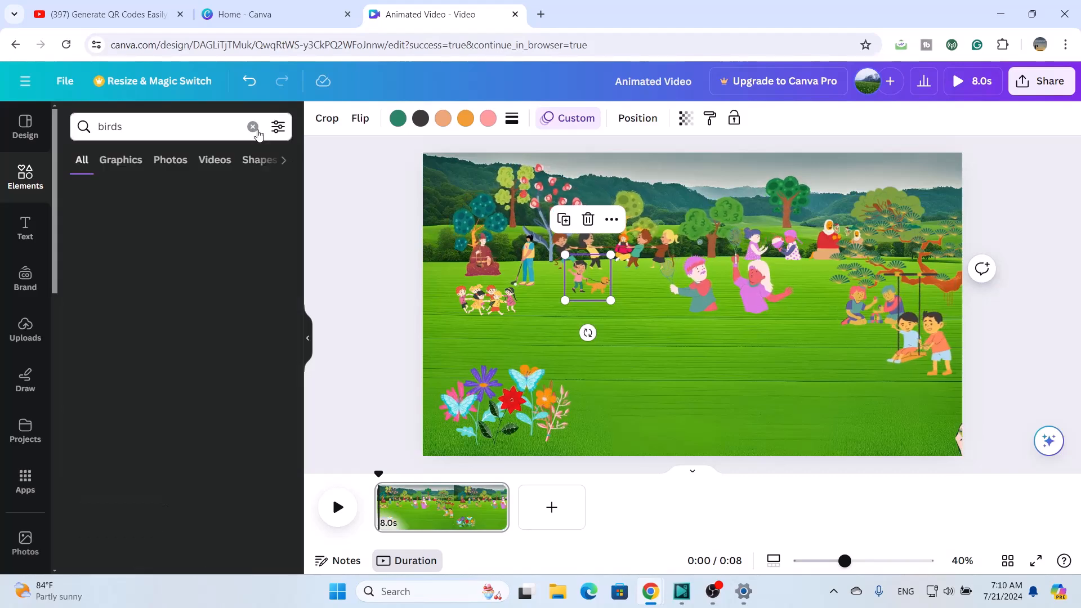
scroll(181, 396, "down", 1)
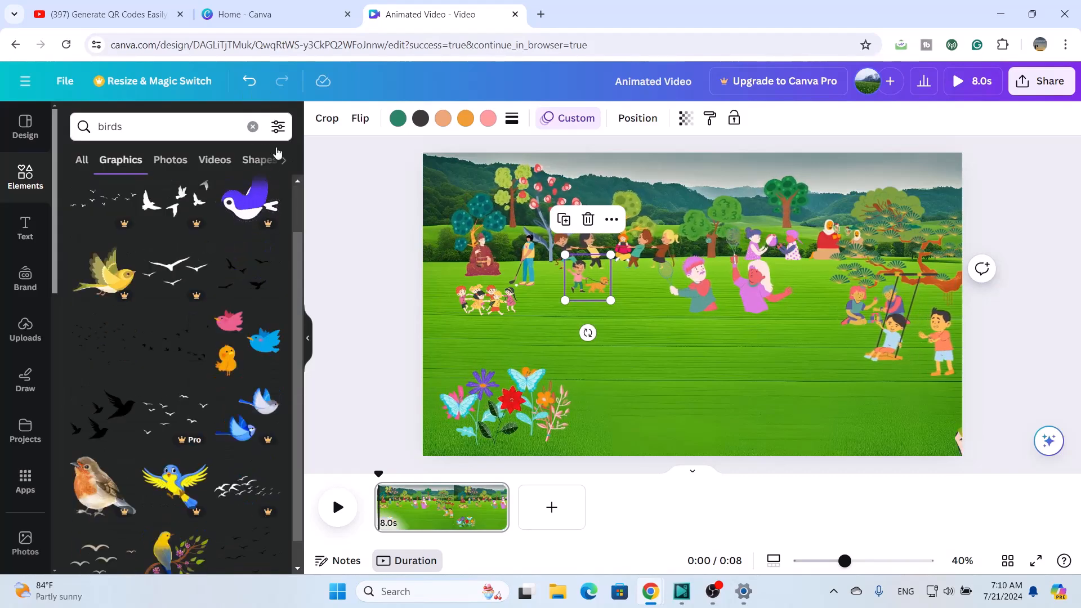
left_click(278, 126)
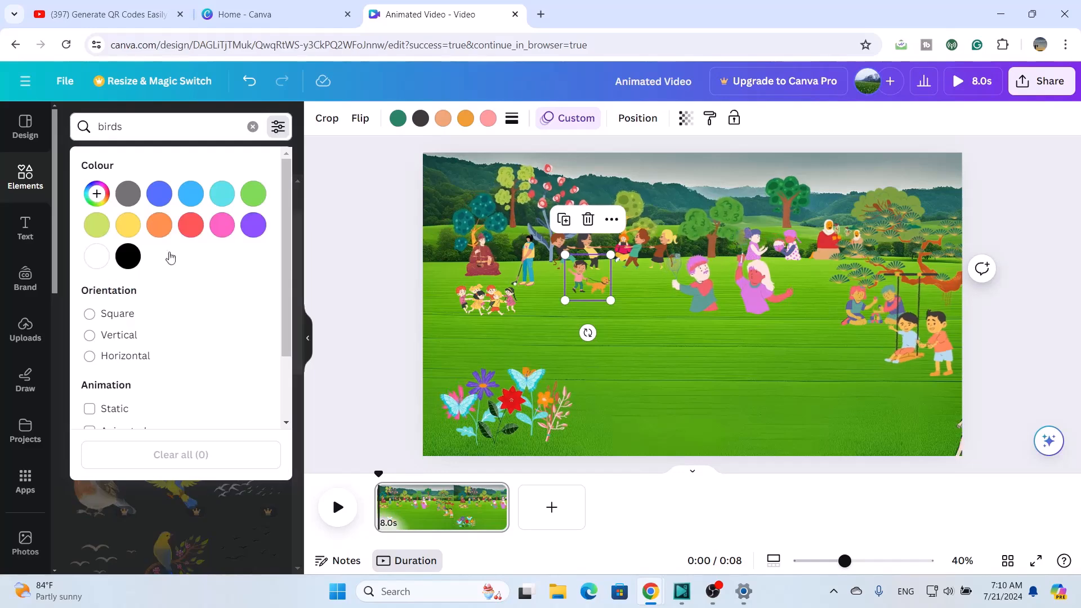
scroll(89, 358, "down", 2)
left_click(89, 344)
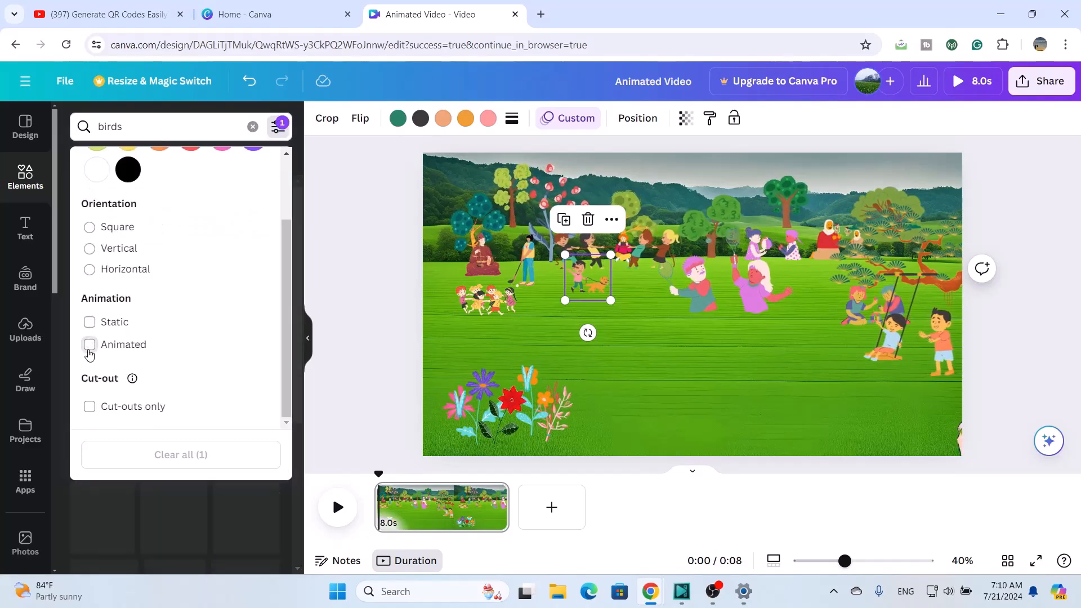
left_click(357, 404)
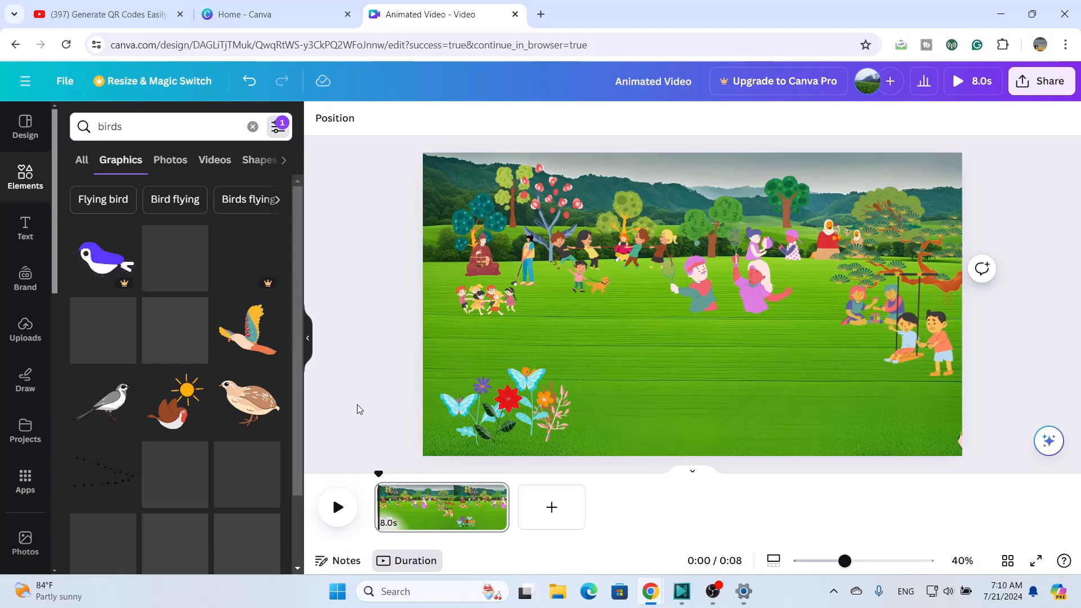
Step: Add the brown speckled bird graphic, shrink it, and place two copies side by side on the grass beside the flowers
left_click(249, 415)
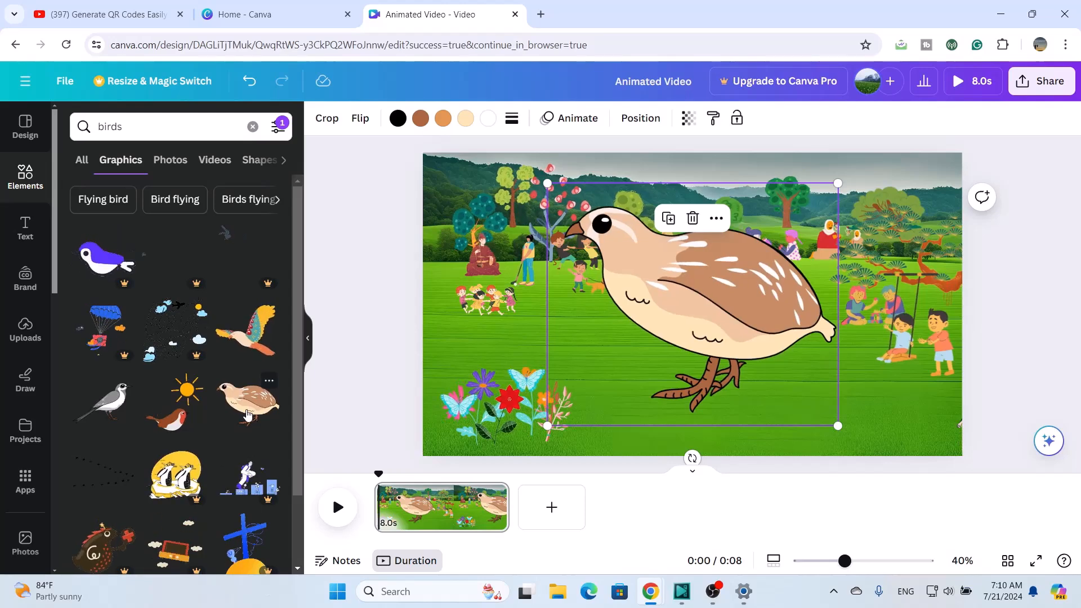
left_click_drag(838, 182, 540, 372)
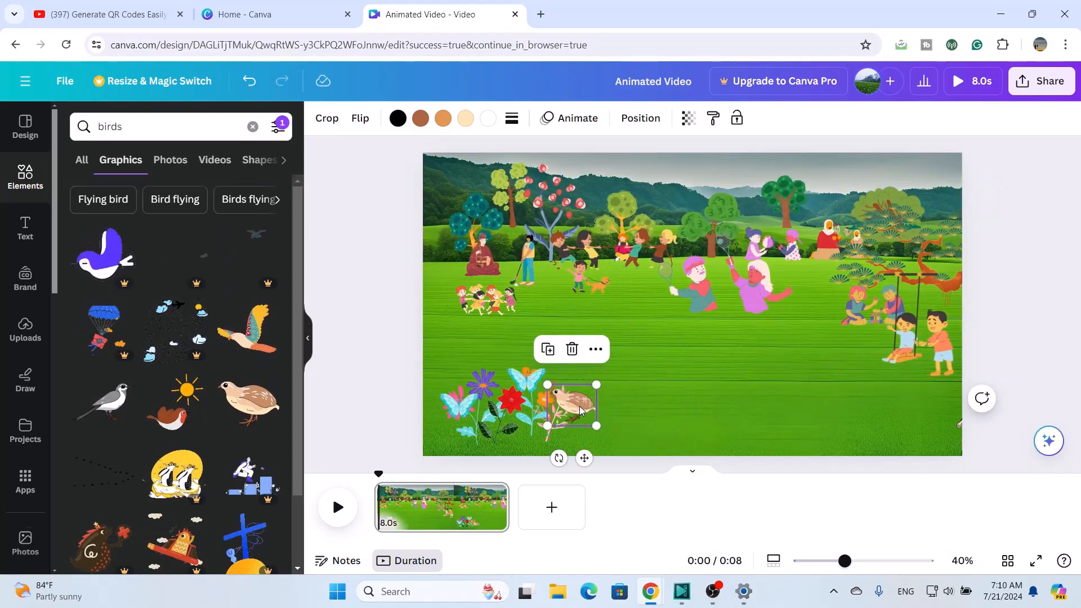
mouse_move(579, 415)
left_mouse_down()
mouse_move(619, 408)
mouse_move(684, 429)
mouse_move(686, 445)
mouse_move(646, 421)
mouse_move(580, 410)
left_mouse_up()
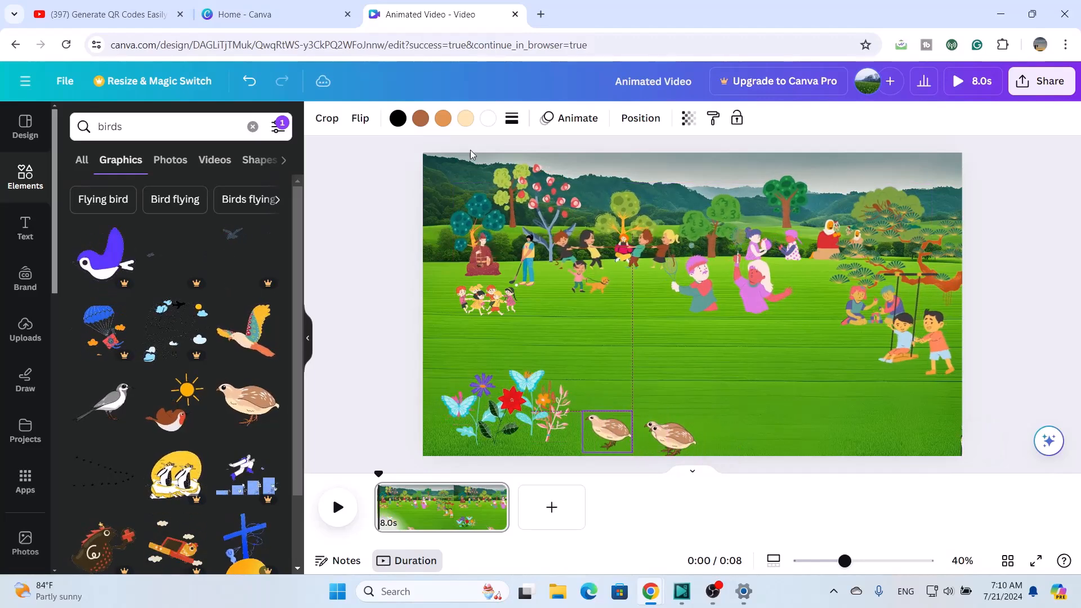
Step: Flip the brown bird nearest the flowers horizontally
left_click(359, 119)
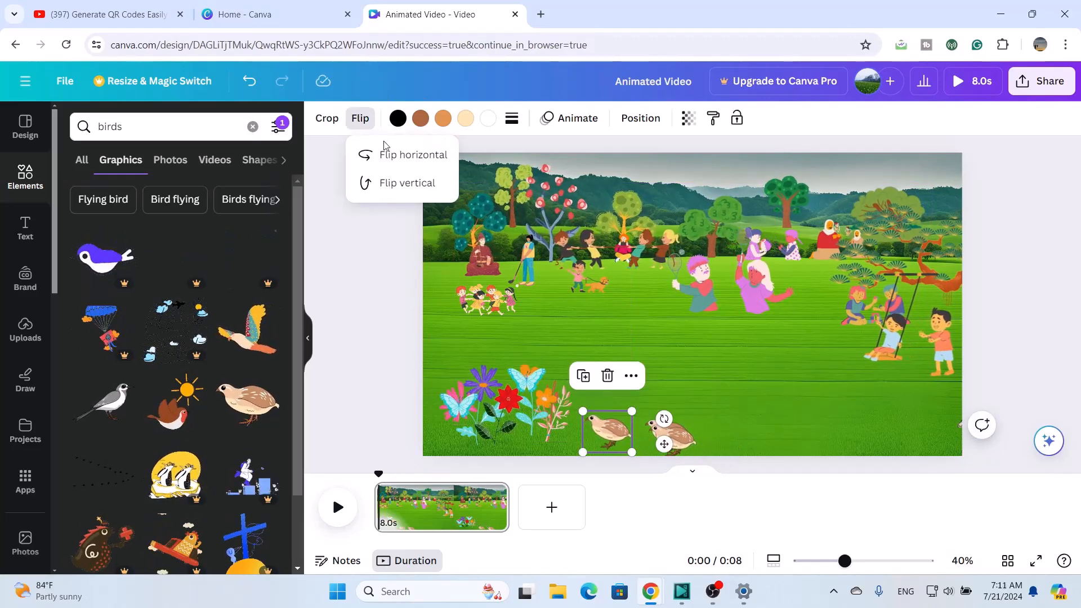
left_click(392, 161)
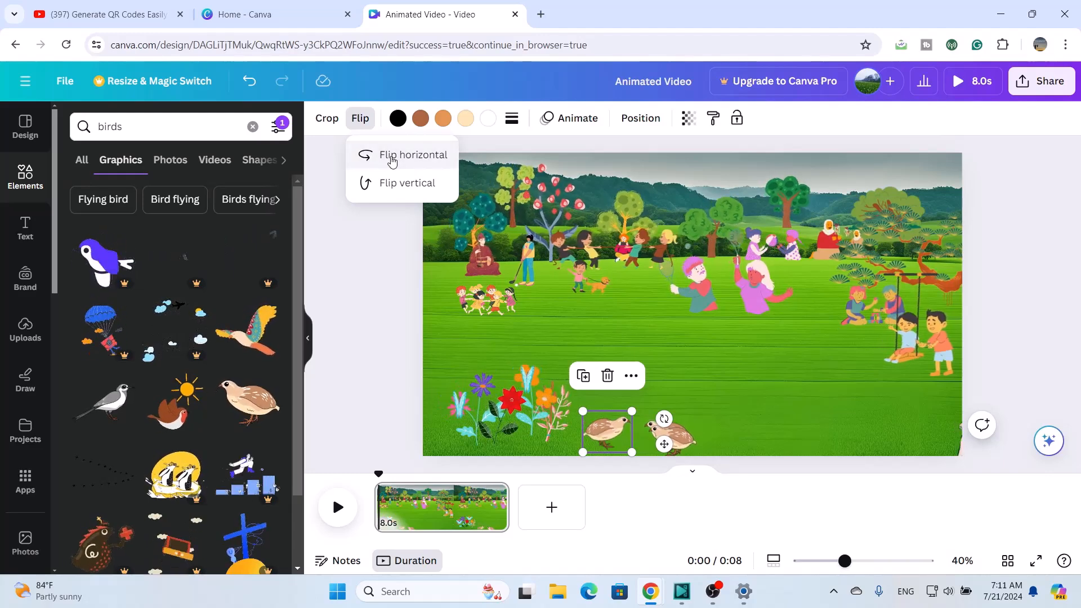
left_click(667, 420)
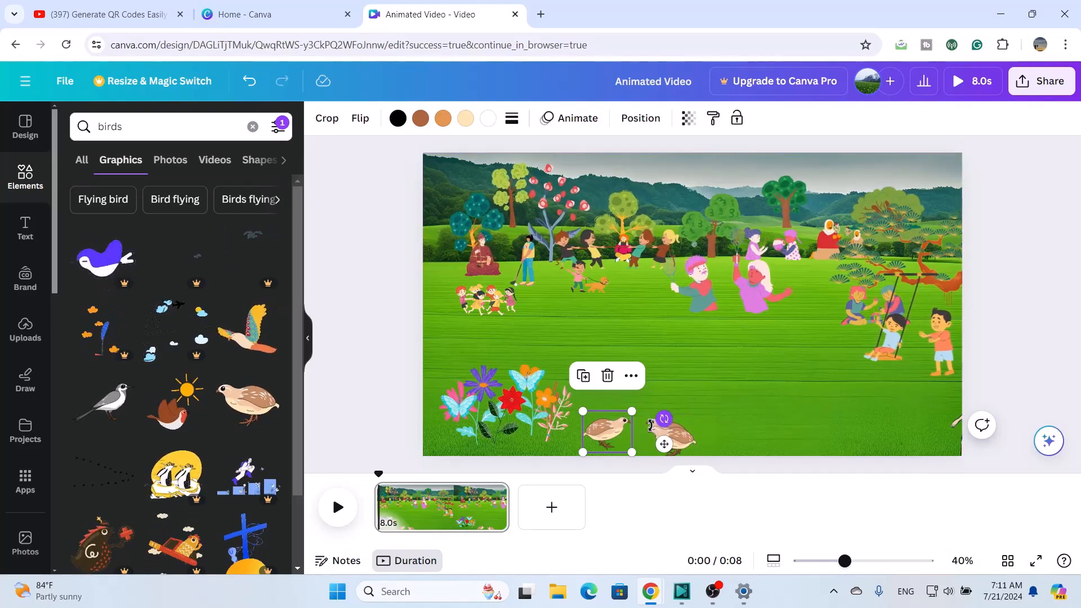
Step: Rotate the brown bird nearest the flowers so it tilts head-down toward the other bird, as if pecking the grass
left_click_drag(666, 417, 602, 442)
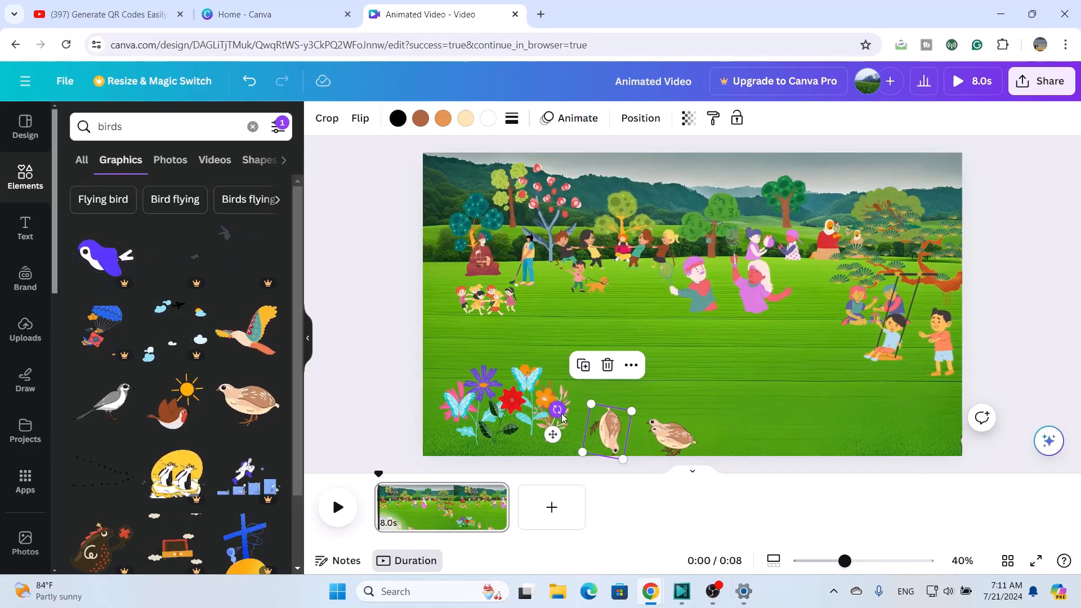
left_click_drag(557, 409, 590, 439)
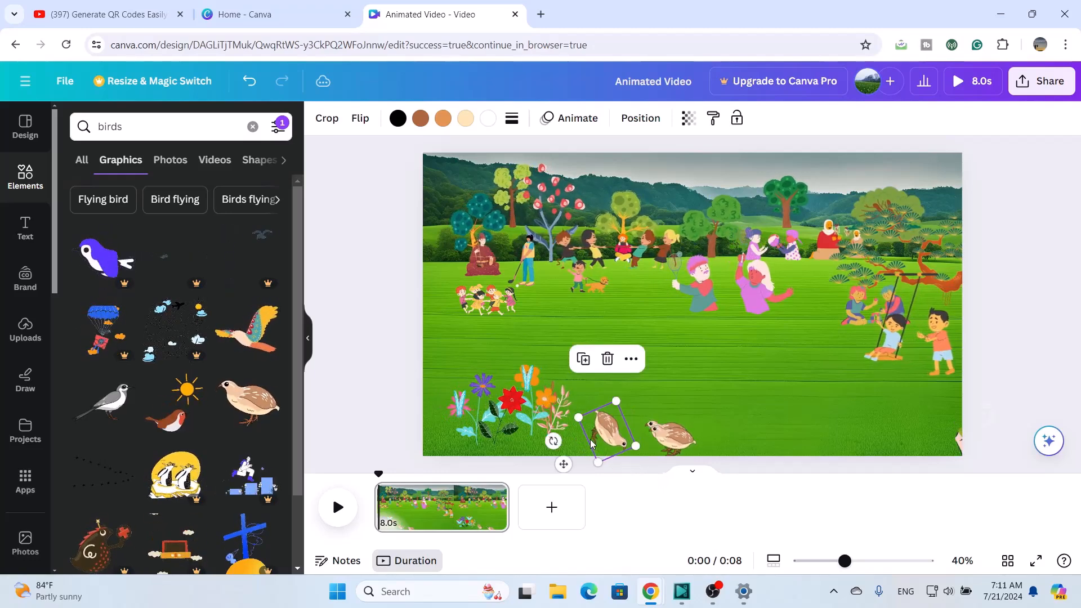
left_click(772, 365)
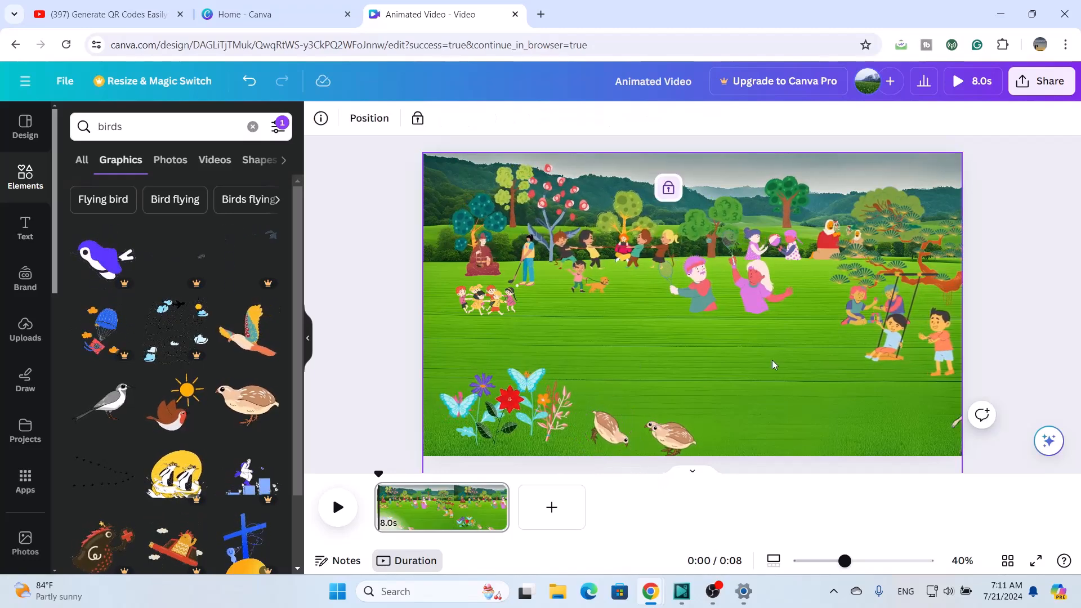
left_click(609, 428)
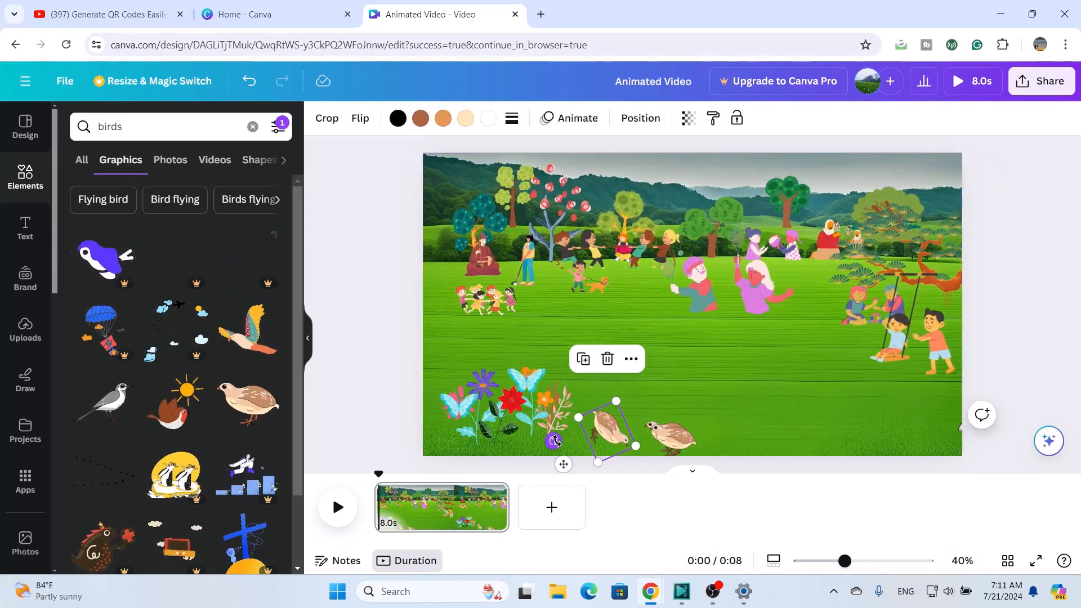
left_click_drag(554, 442, 569, 454)
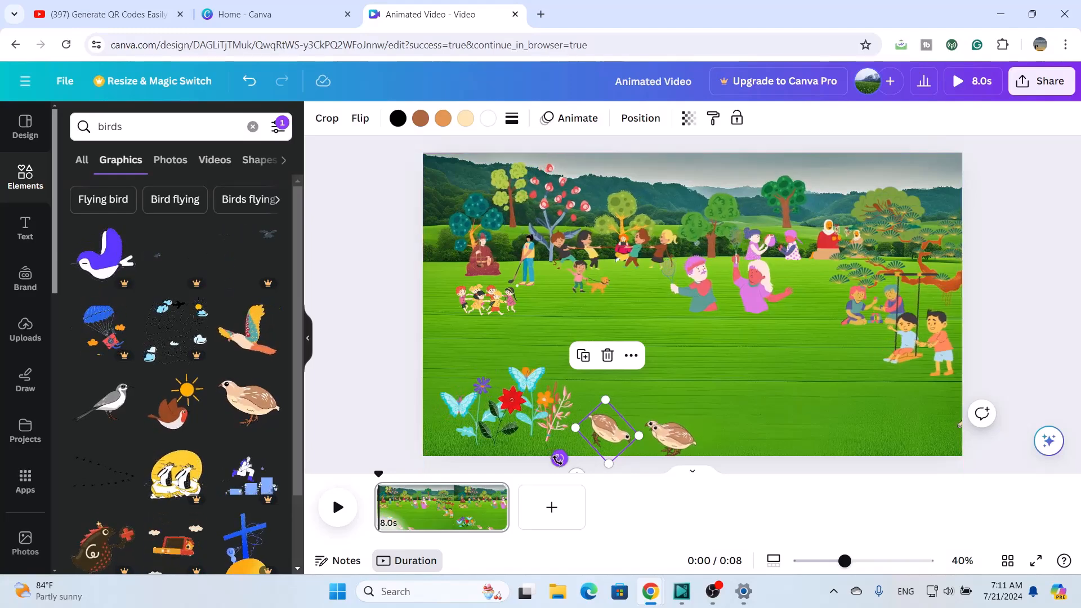
left_click_drag(564, 463, 570, 472)
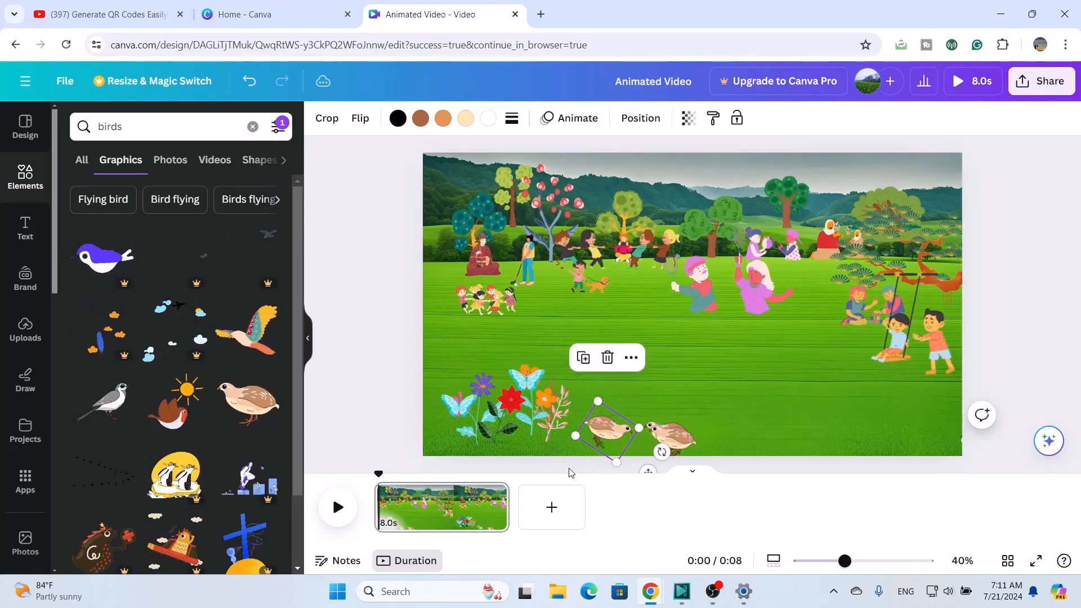
Step: Replace the second brown bird with a horizontally flipped copy of the tilted bird, rotated to face it on the grass
left_click(670, 436)
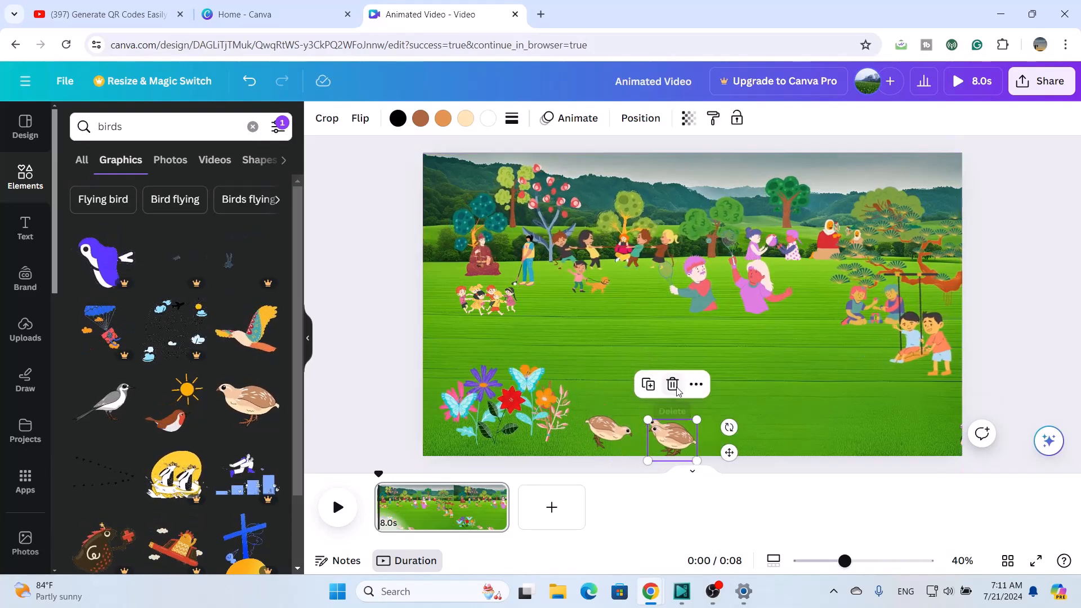
left_click(669, 416)
left_click(667, 437)
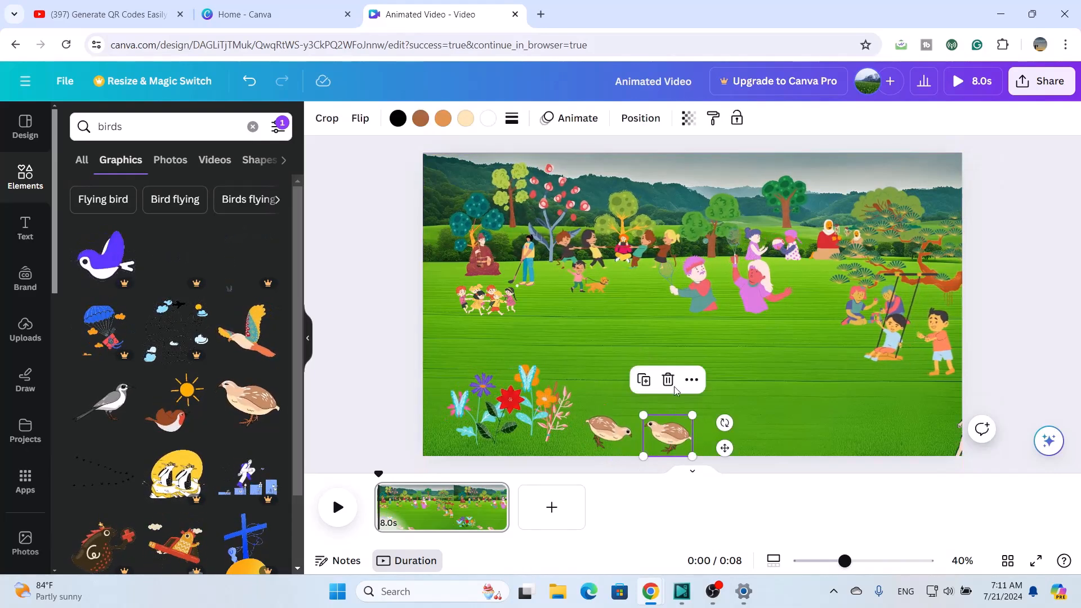
left_click(358, 119)
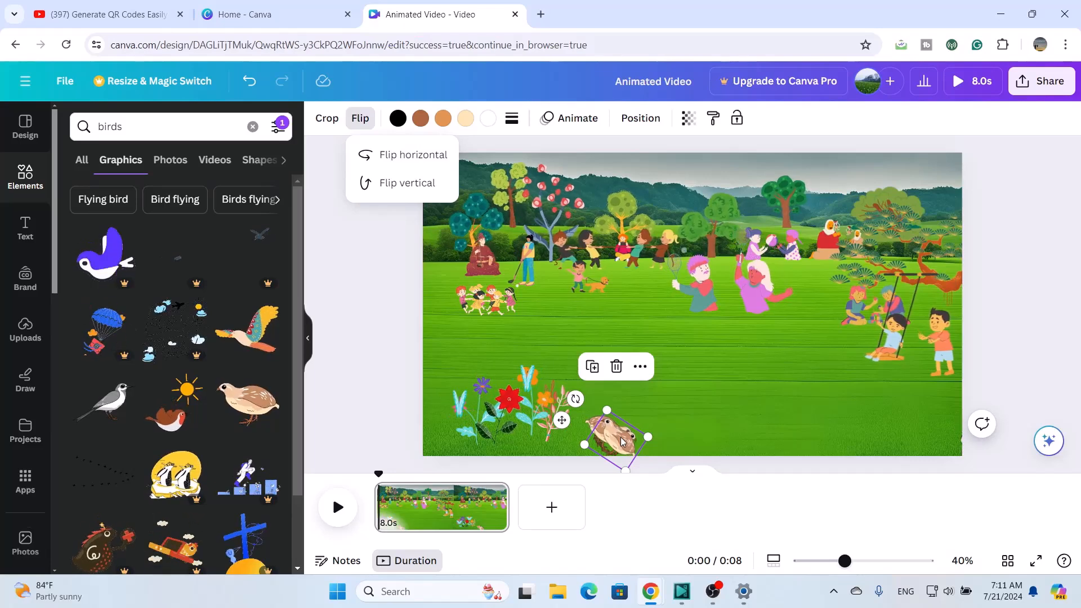
left_click_drag(622, 441, 685, 427)
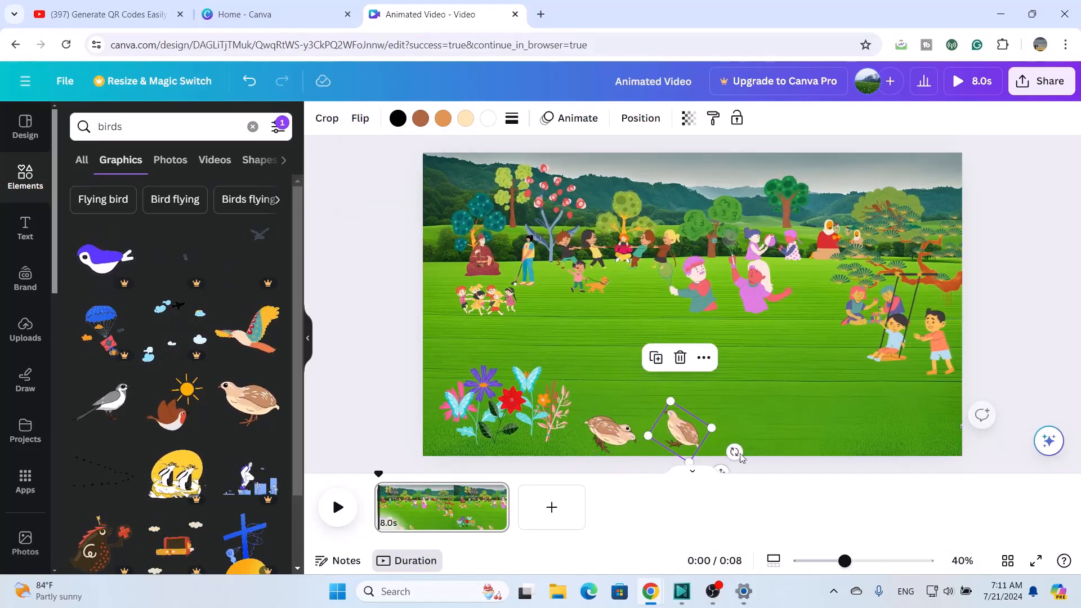
left_click_drag(745, 446, 711, 392)
left_click(768, 428)
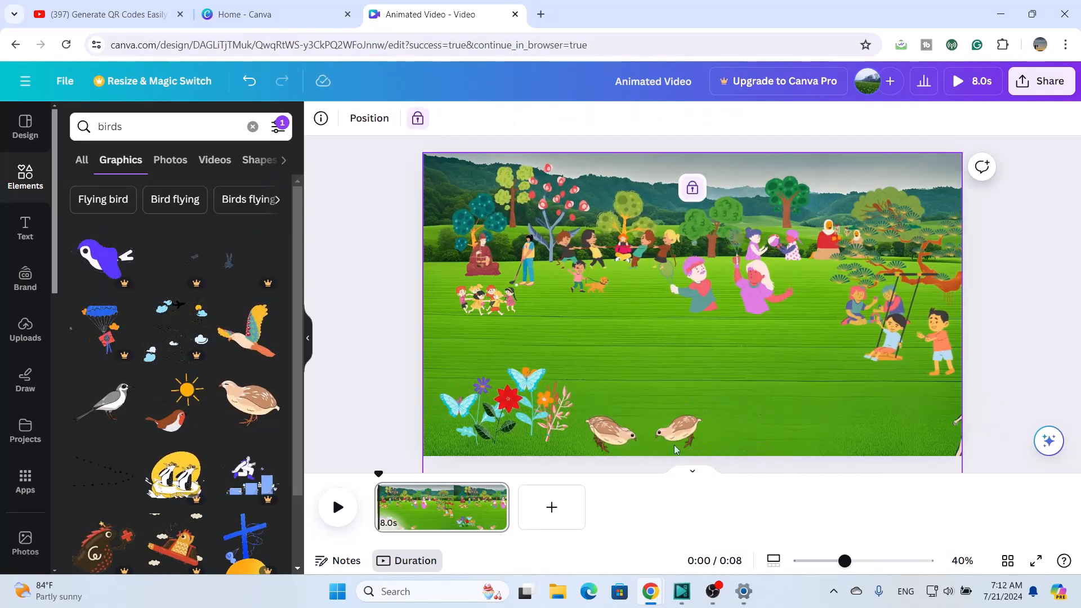
Step: Duplicate the tilted bird nearest the flowers and stack the two copies facing the flipped bird
left_click(612, 438)
mouse_move(612, 438)
left_mouse_down()
mouse_move(634, 448)
mouse_move(609, 416)
left_mouse_up()
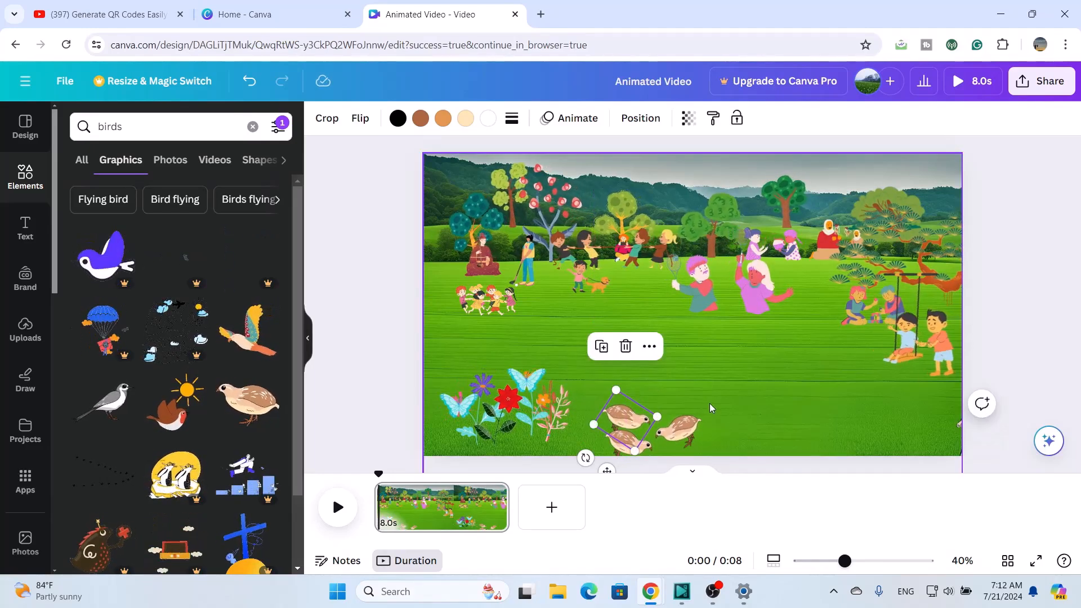
left_click(610, 278)
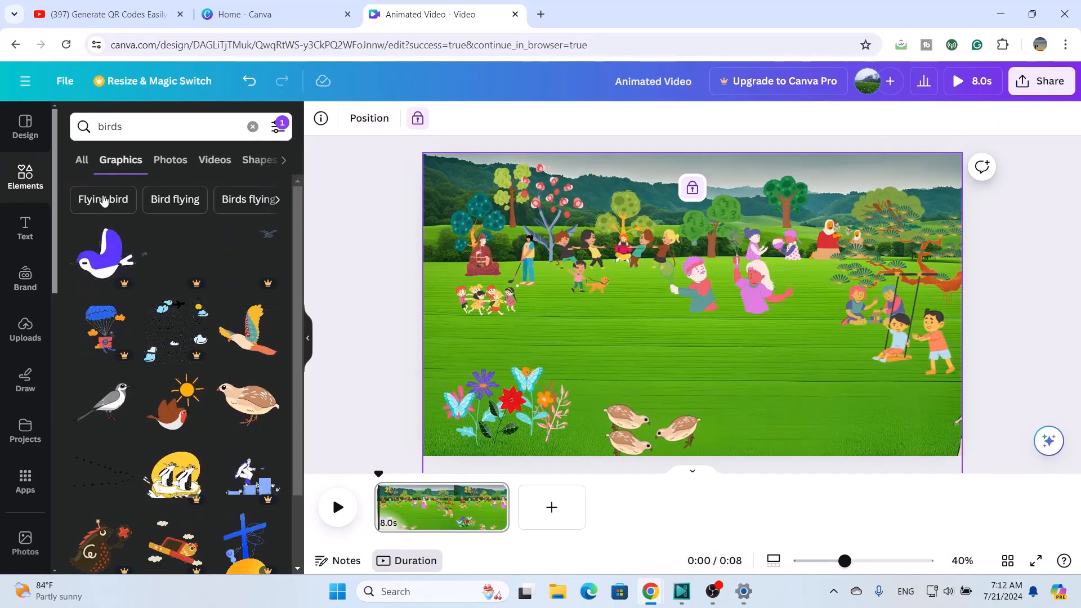
Step: Search the elements for "clouds", filter the results to animated ones, and show all matching graphics
left_click(82, 159)
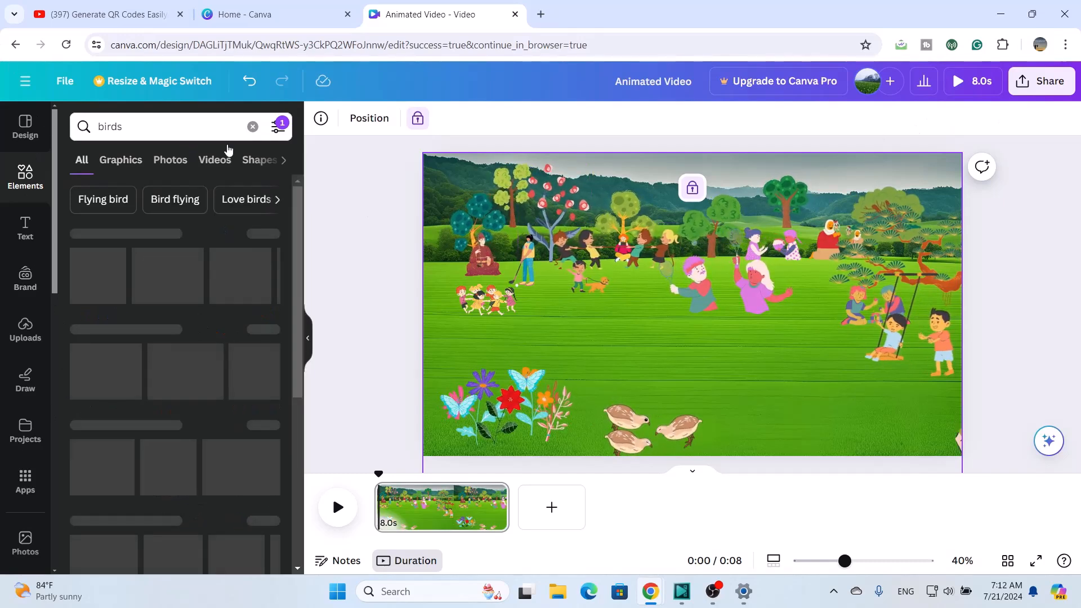
left_click(253, 127)
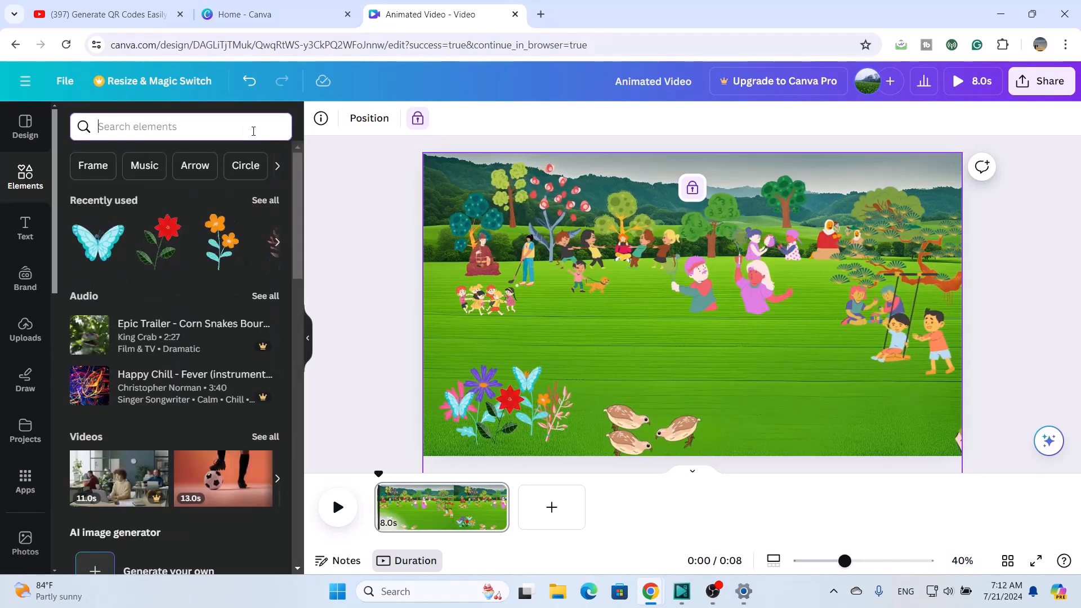
type("clouds")
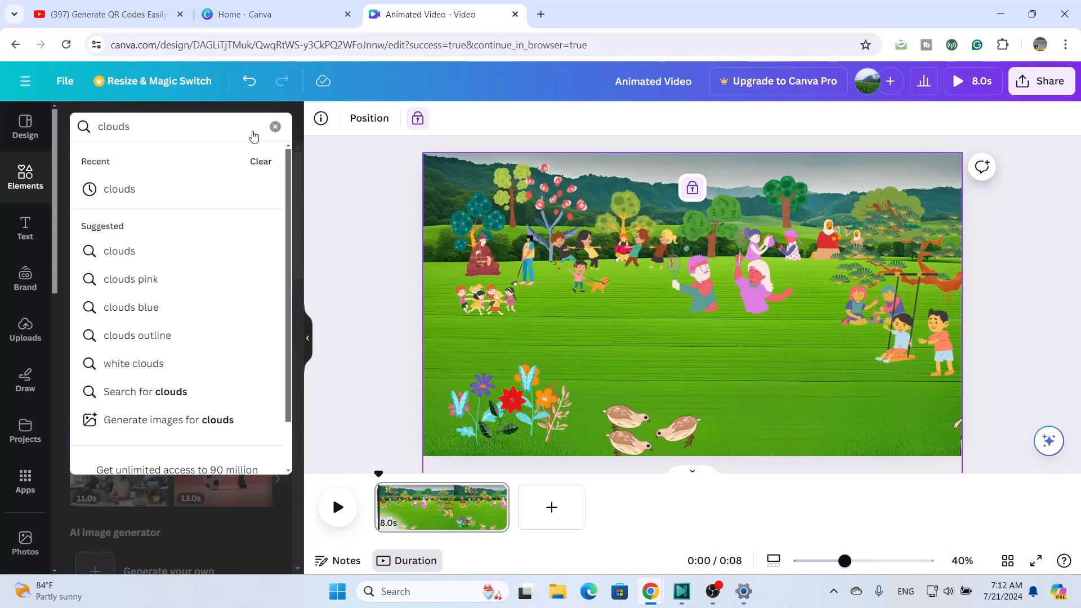
key("Return")
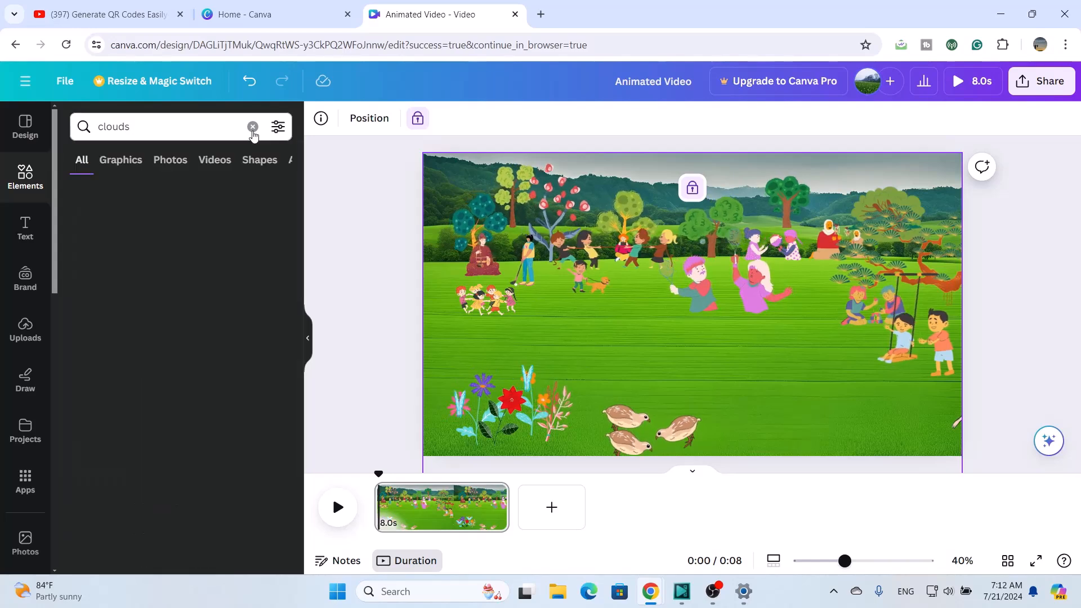
left_click(285, 128)
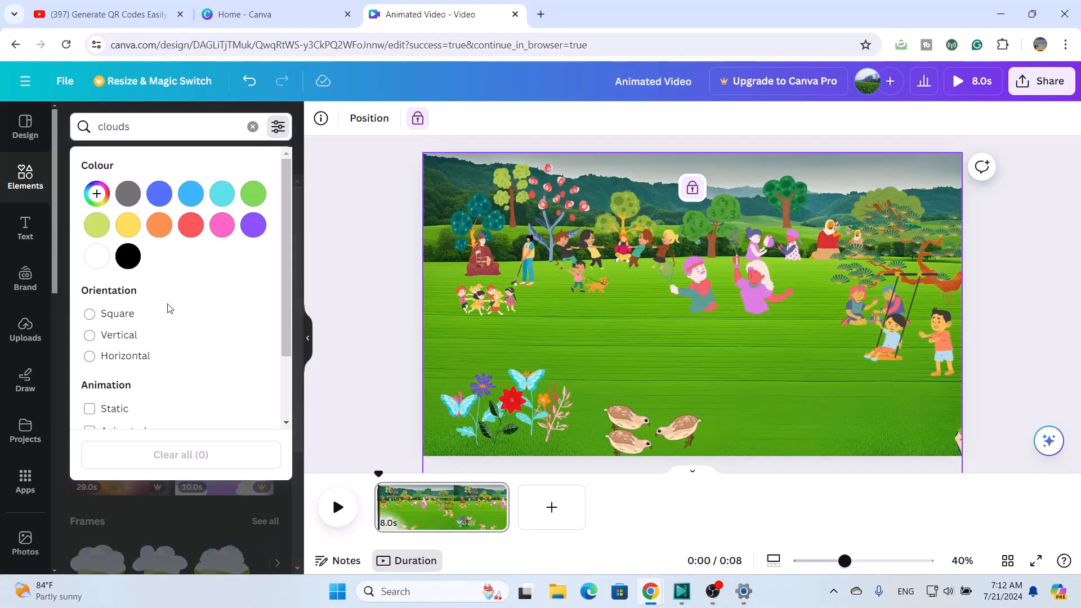
scroll(203, 404, "down", 2)
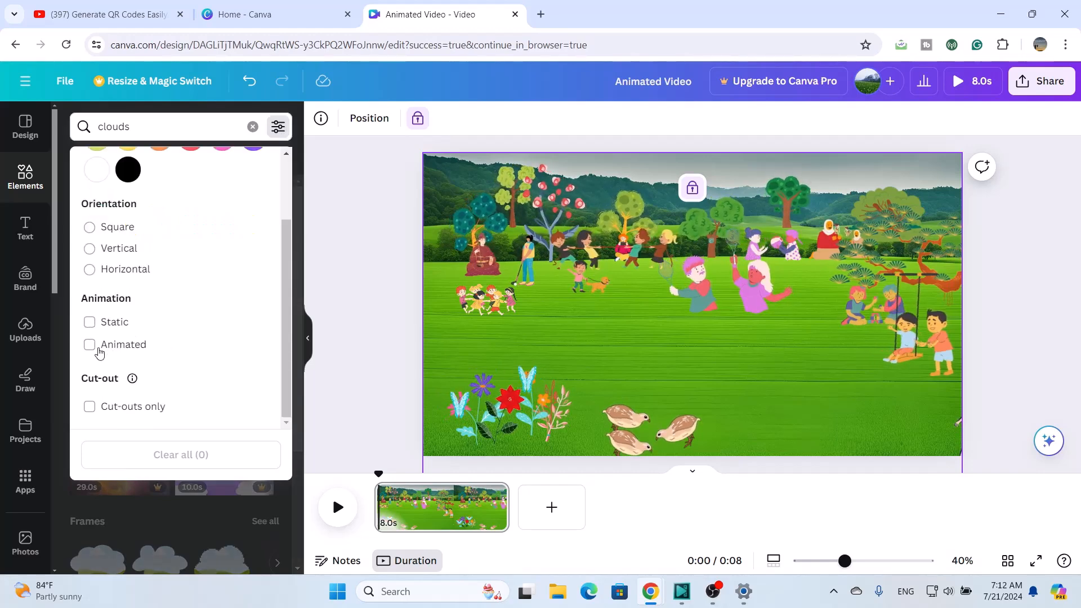
left_click(99, 350)
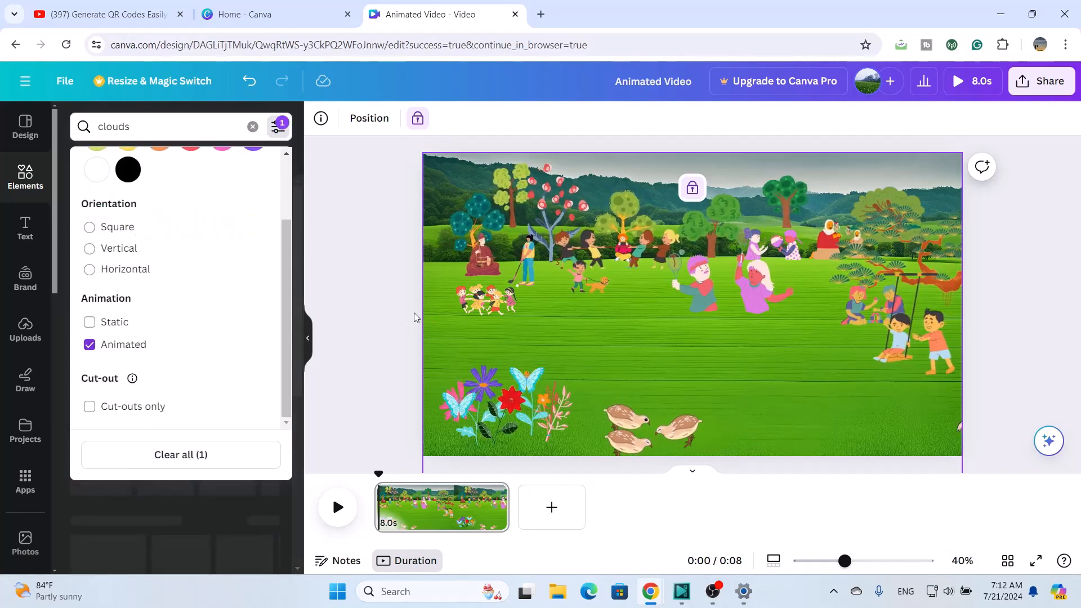
left_click(384, 321)
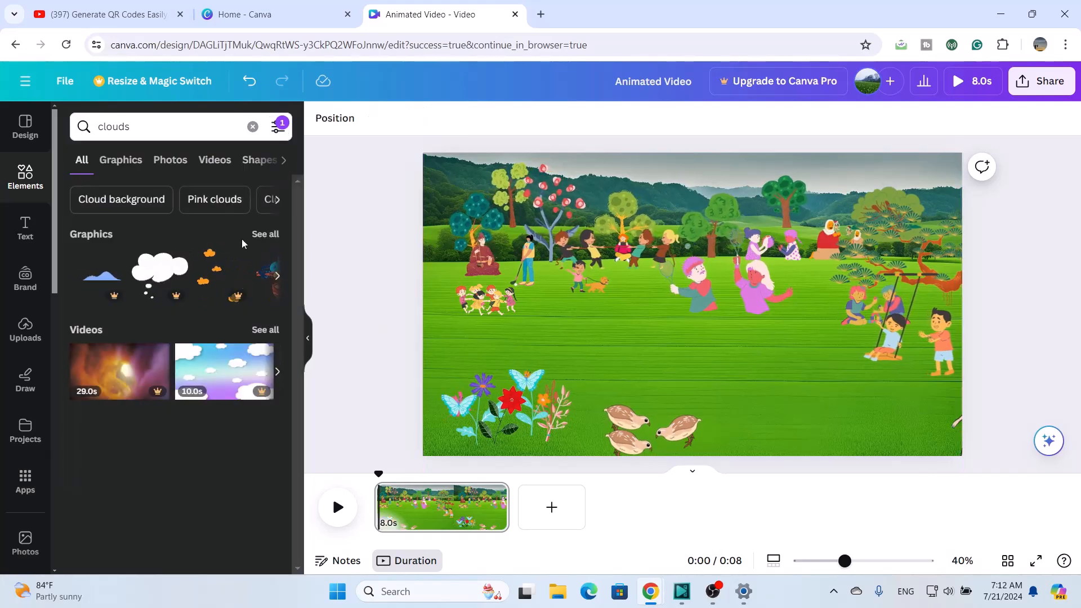
left_click(266, 234)
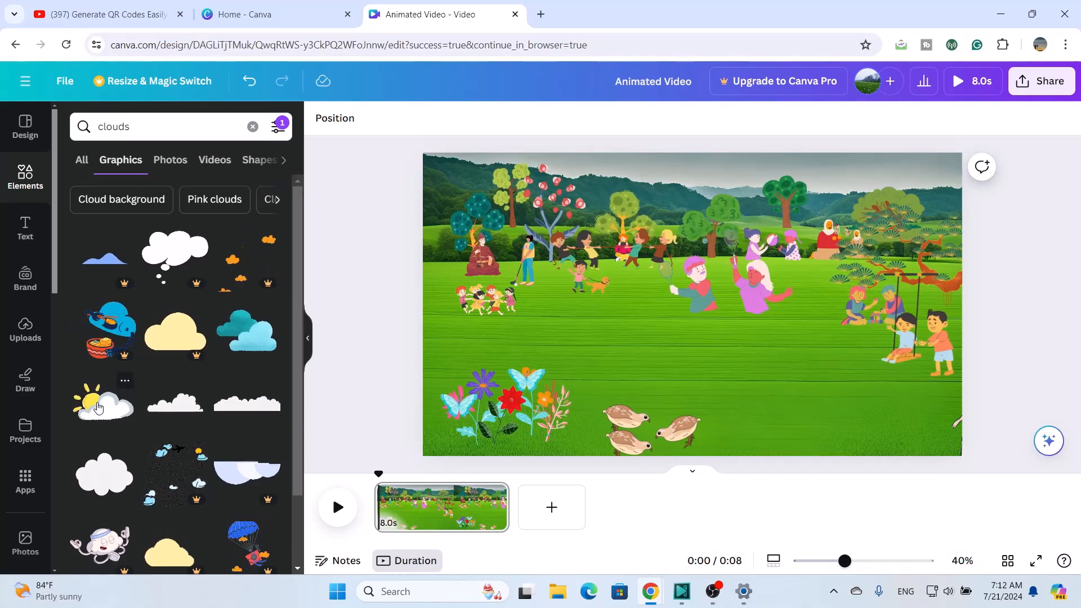
Step: Add the sun-and-white-cloud graphic, shrink it, and place it in the sky above the large tree by the swing
left_click(267, 394)
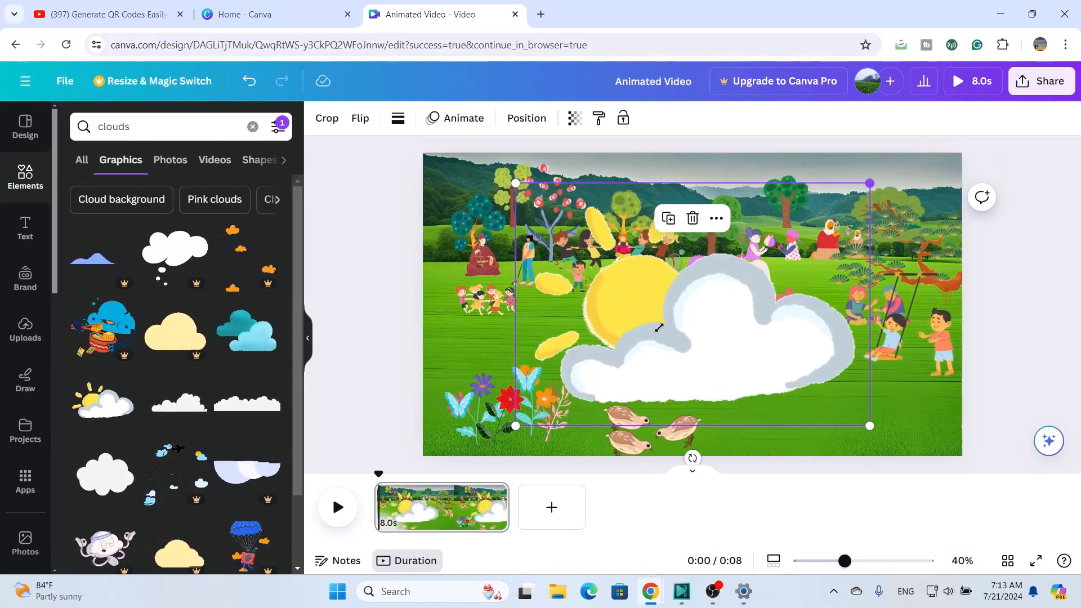
left_click_drag(867, 183, 852, 145)
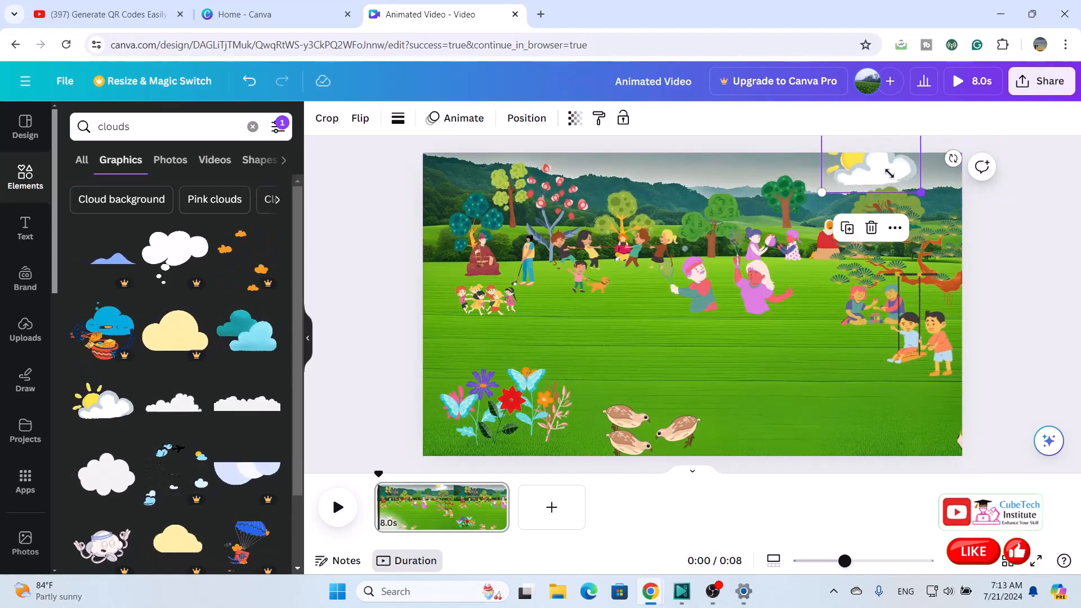
left_click_drag(917, 191, 907, 160)
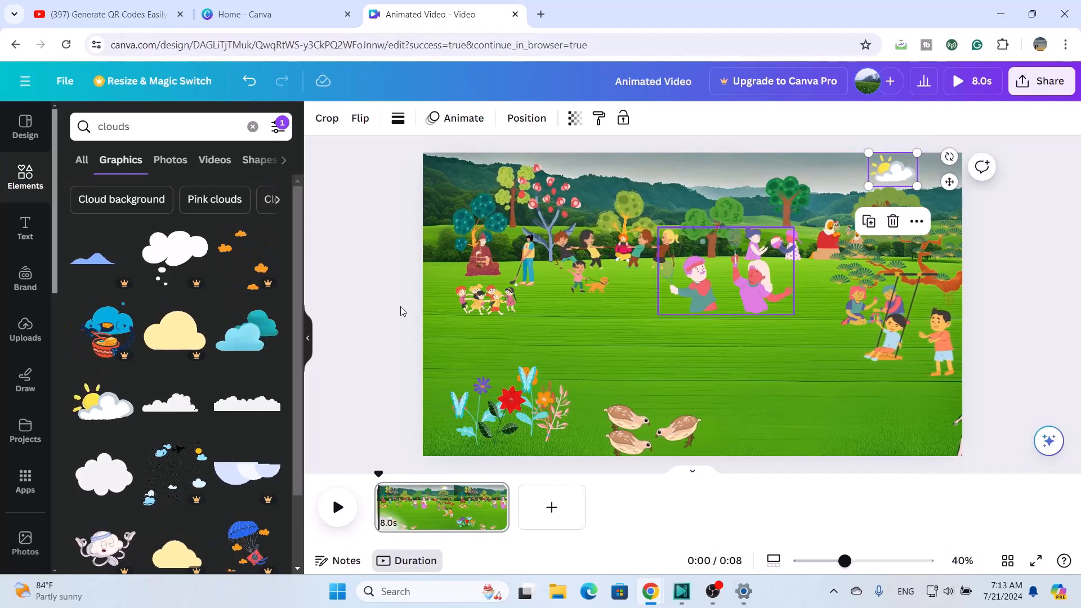
Step: Add the teal double-cloud graphic, shrink it, and spread three copies across the sky in line with the sun
left_click(251, 343)
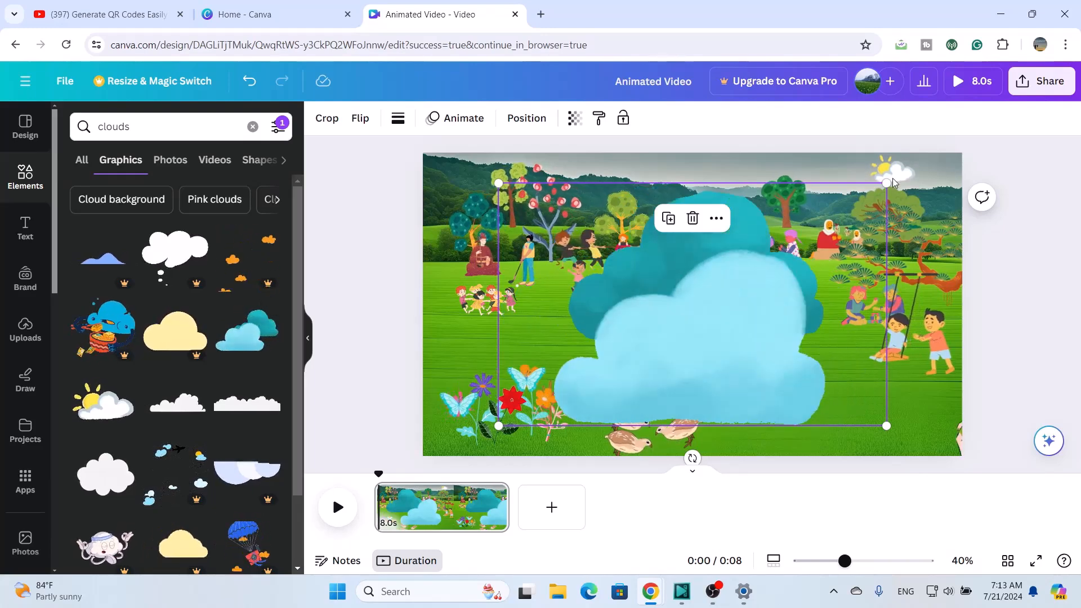
left_click_drag(886, 183, 643, 173)
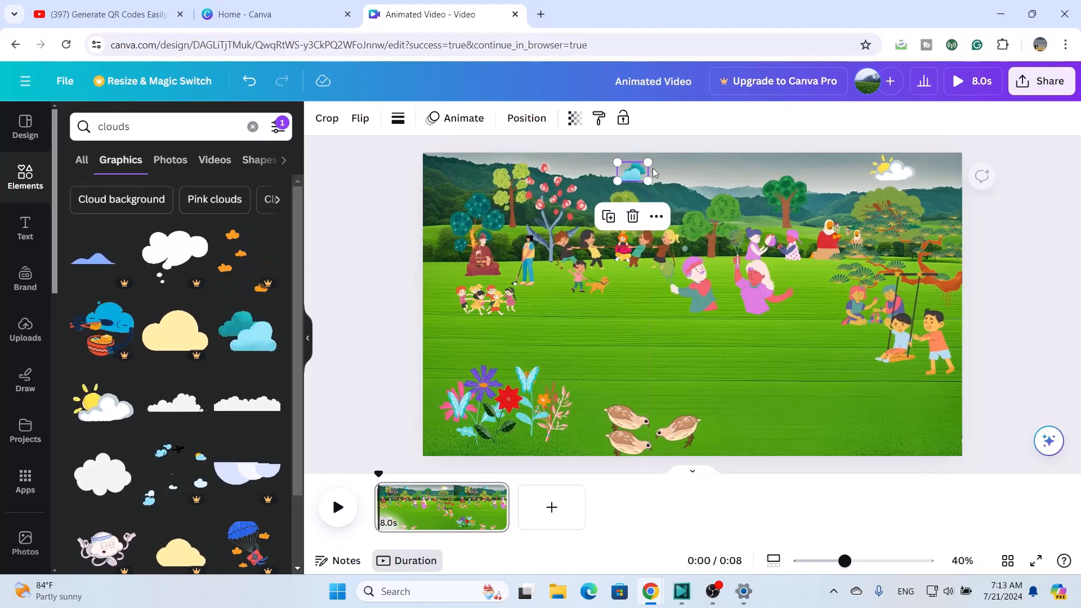
left_click(610, 217)
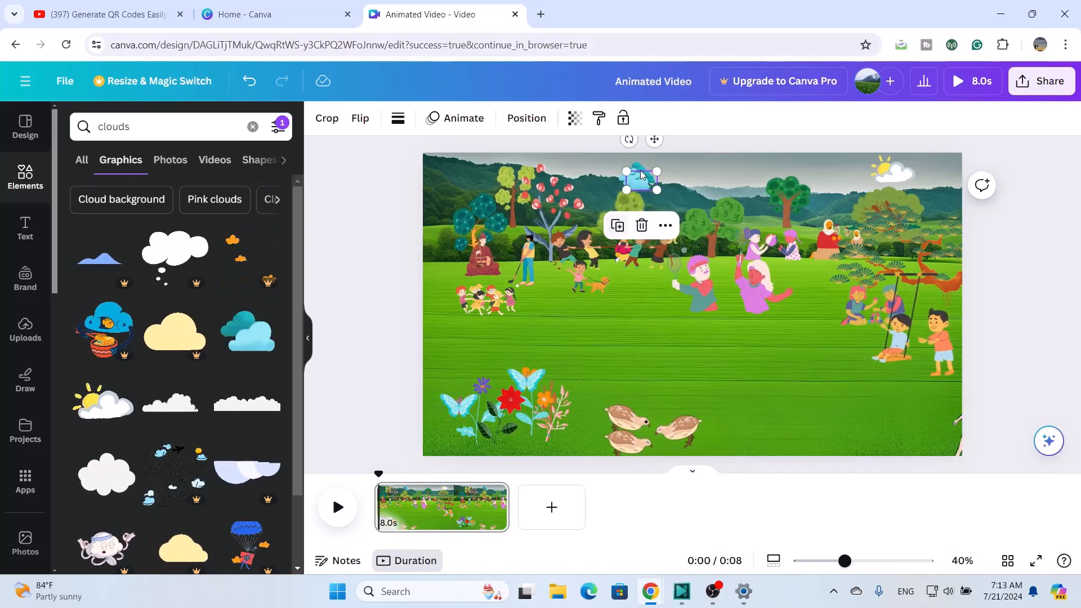
left_click_drag(640, 174, 730, 163)
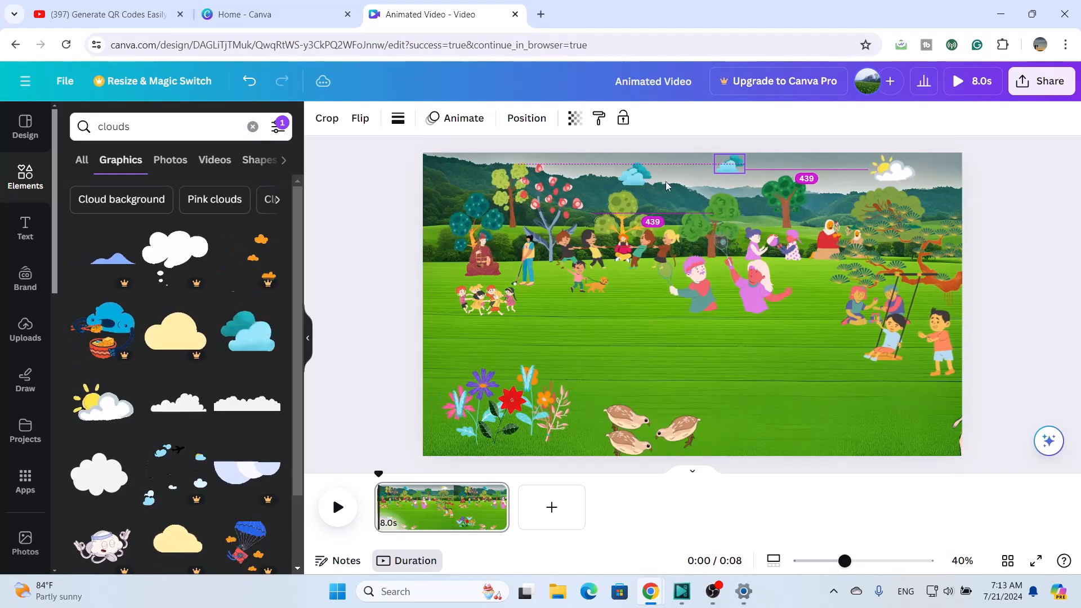
left_click(612, 220)
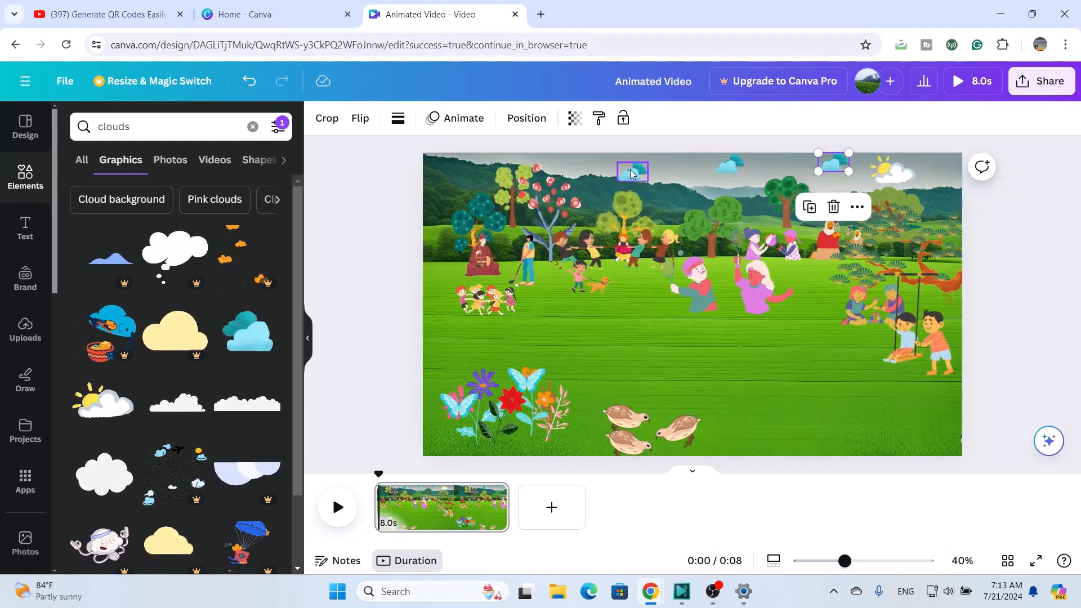
left_click_drag(628, 168, 630, 161)
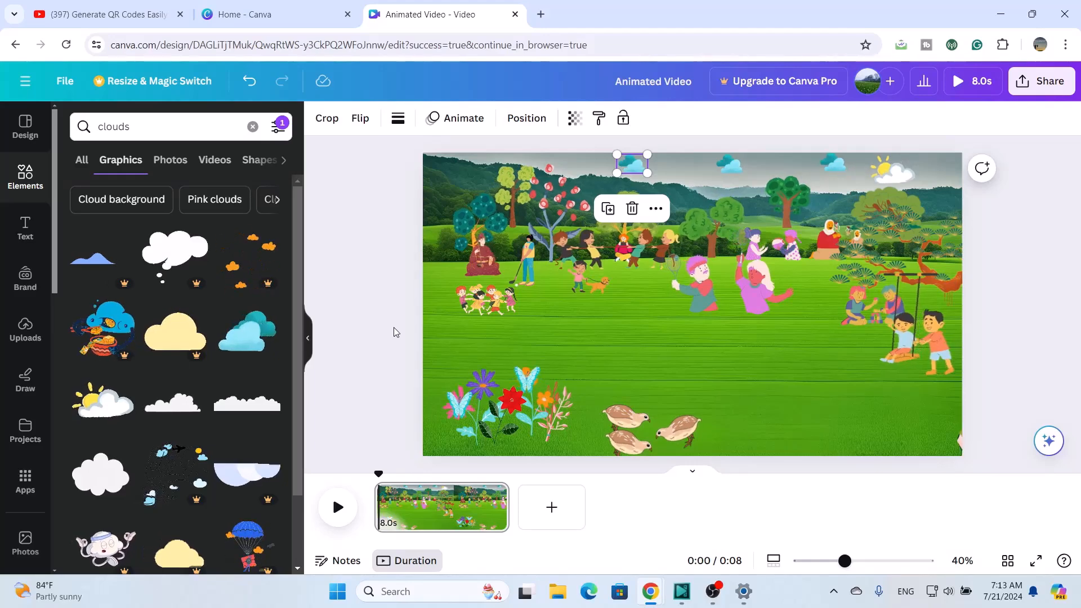
Step: Add the white dove from the recently used elements, shrink it, and place it in the sky at the scene's upper-left edge
left_click(252, 126)
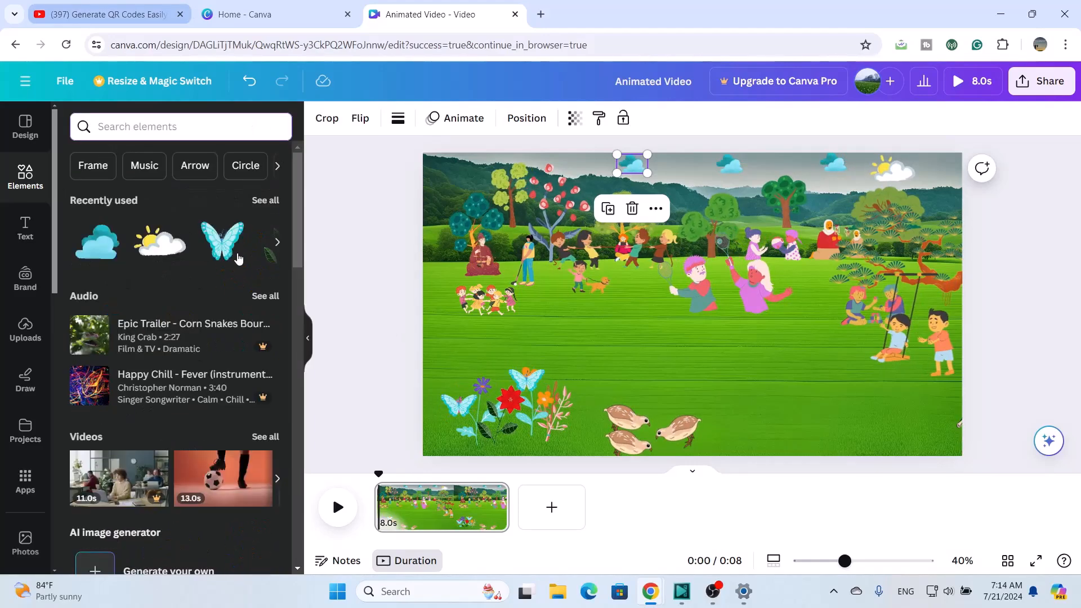
left_click(265, 201)
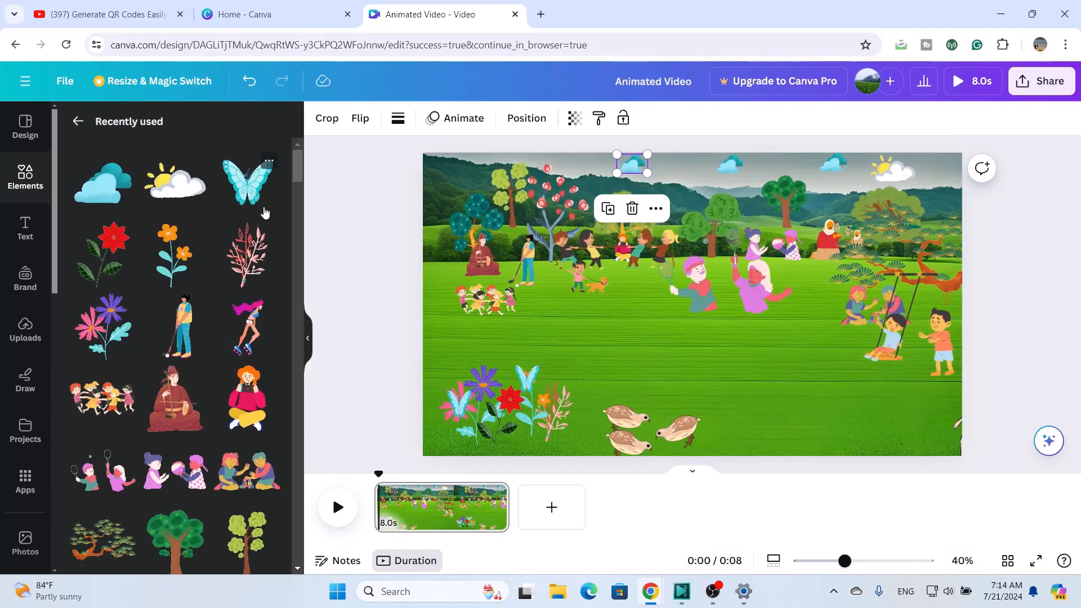
scroll(213, 457, "down", 1)
scroll(212, 457, "up", 1)
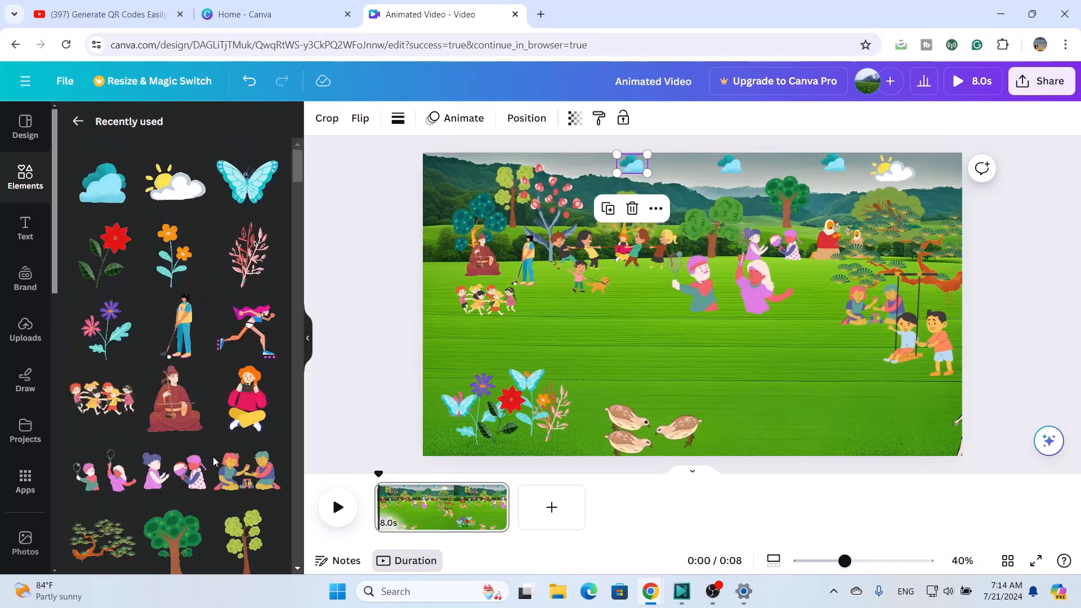
scroll(213, 457, "down", 1)
scroll(213, 457, "down", 5)
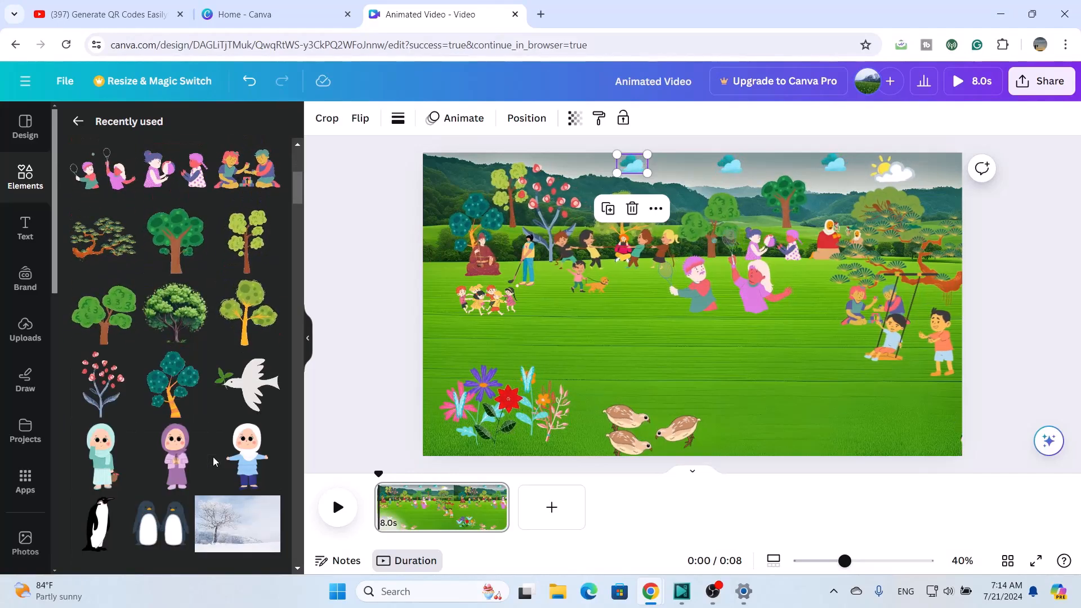
left_click(256, 390)
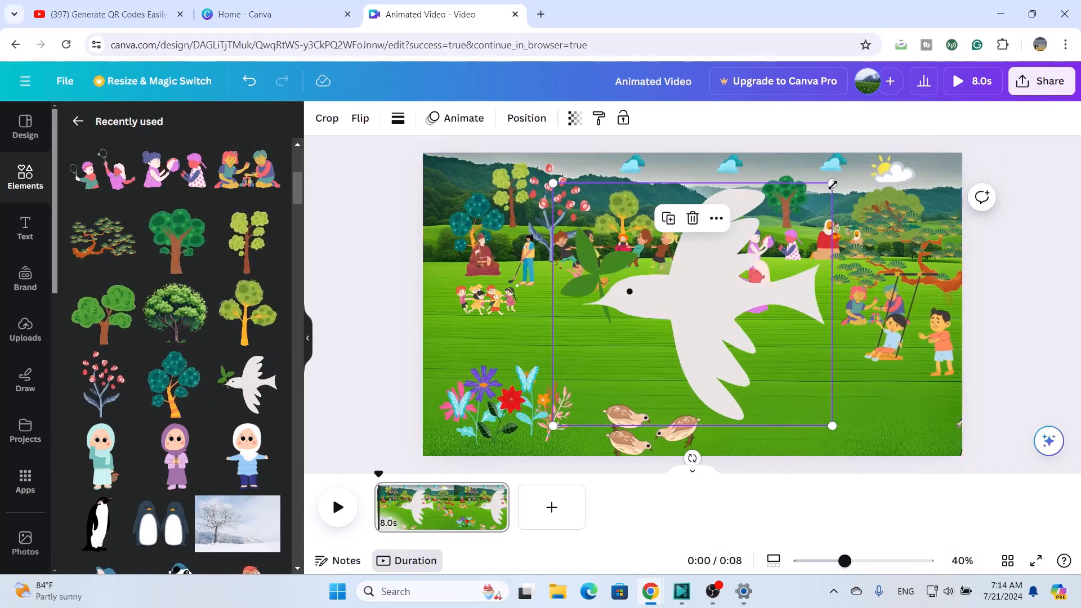
left_click_drag(790, 218, 582, 380)
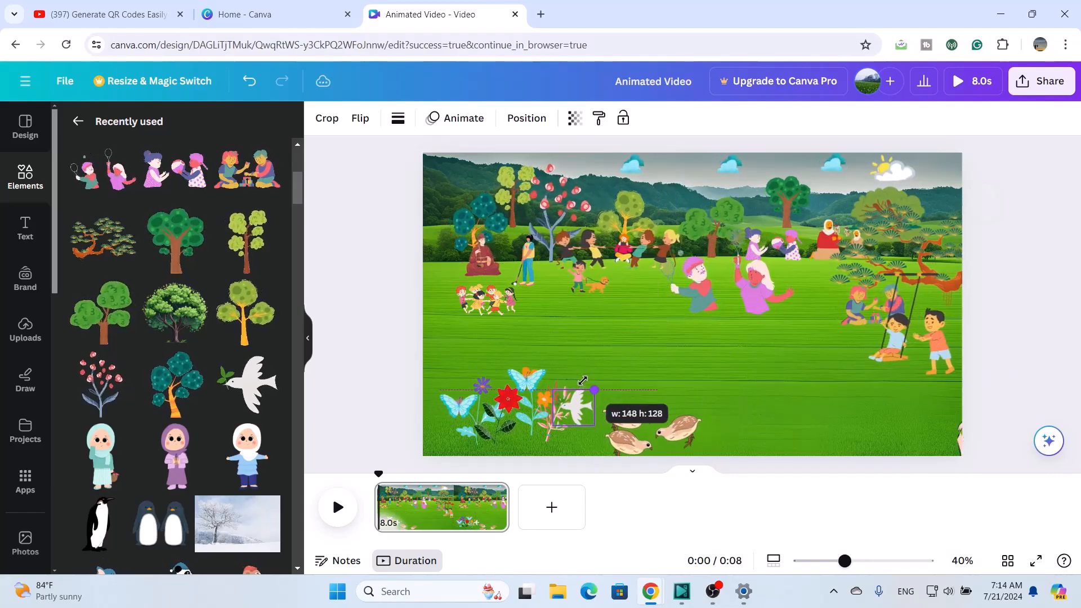
left_click_drag(563, 415, 457, 178)
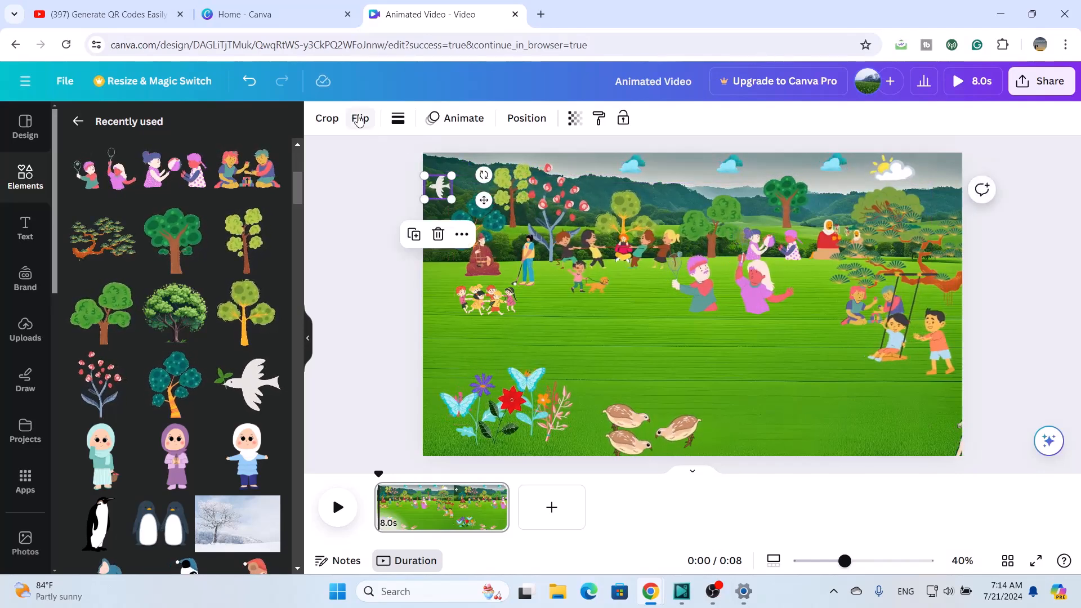
Step: Flip the white dove horizontally so that it faces into the scene
left_click(360, 118)
left_click(409, 156)
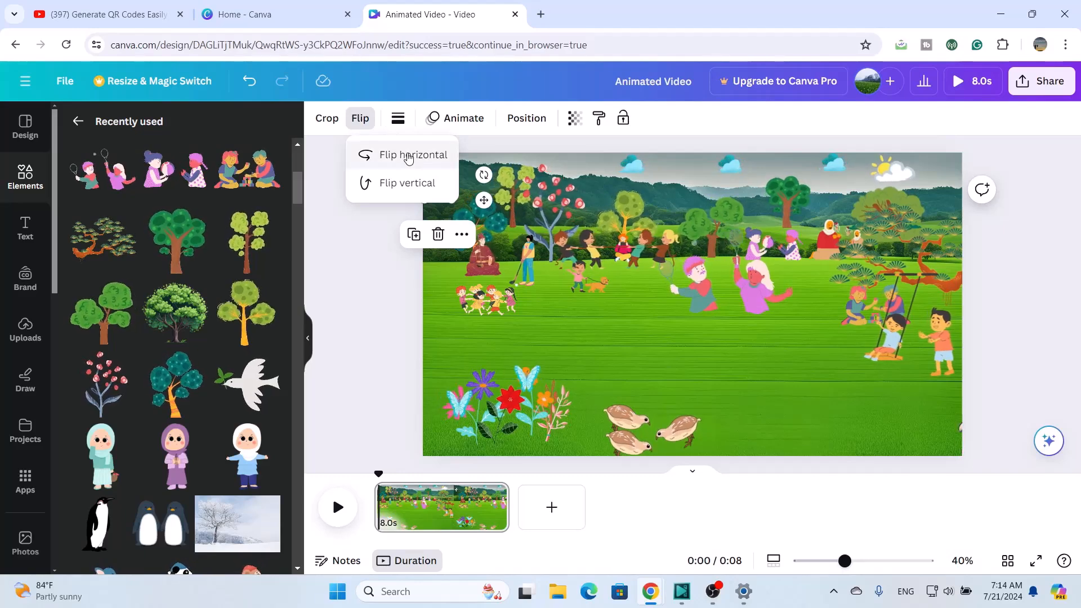
left_click(637, 343)
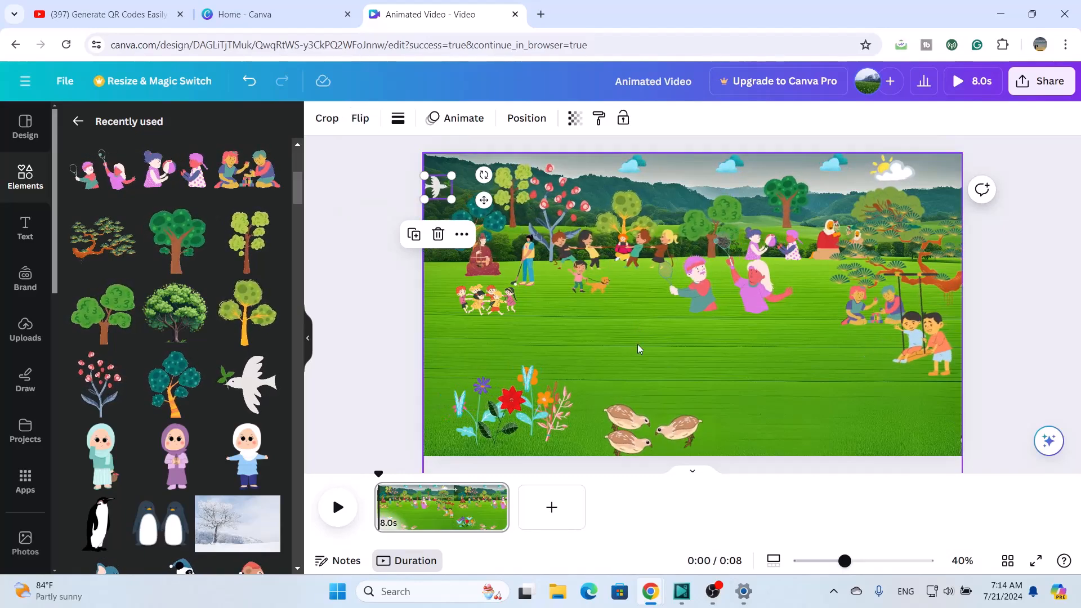
Step: Create a custom path animation that moves the white dove rightward across the sky, keeping the Original movement style
left_click(439, 191)
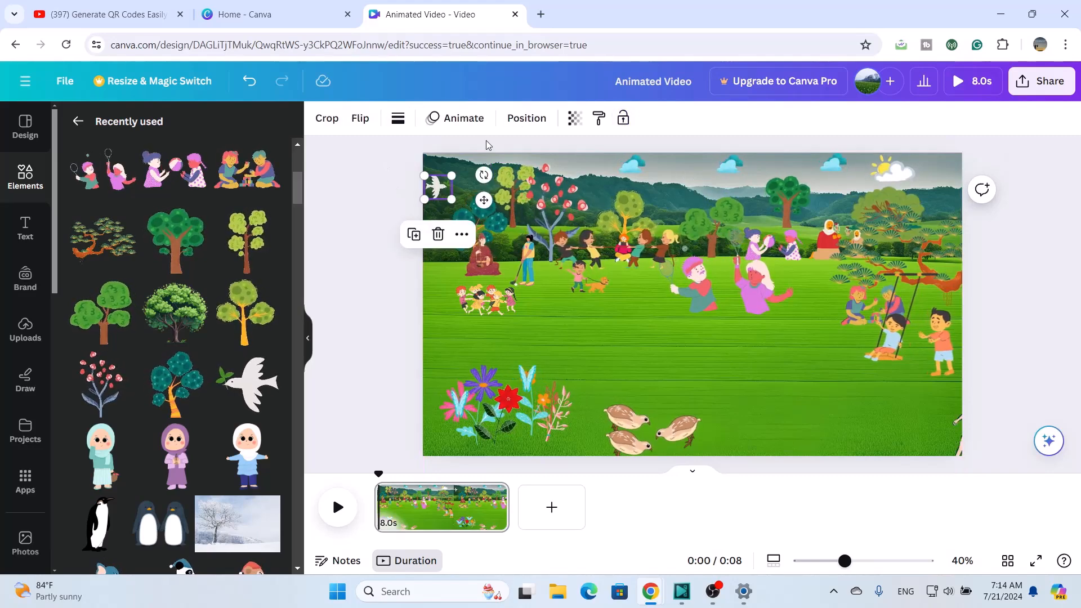
left_click(466, 116)
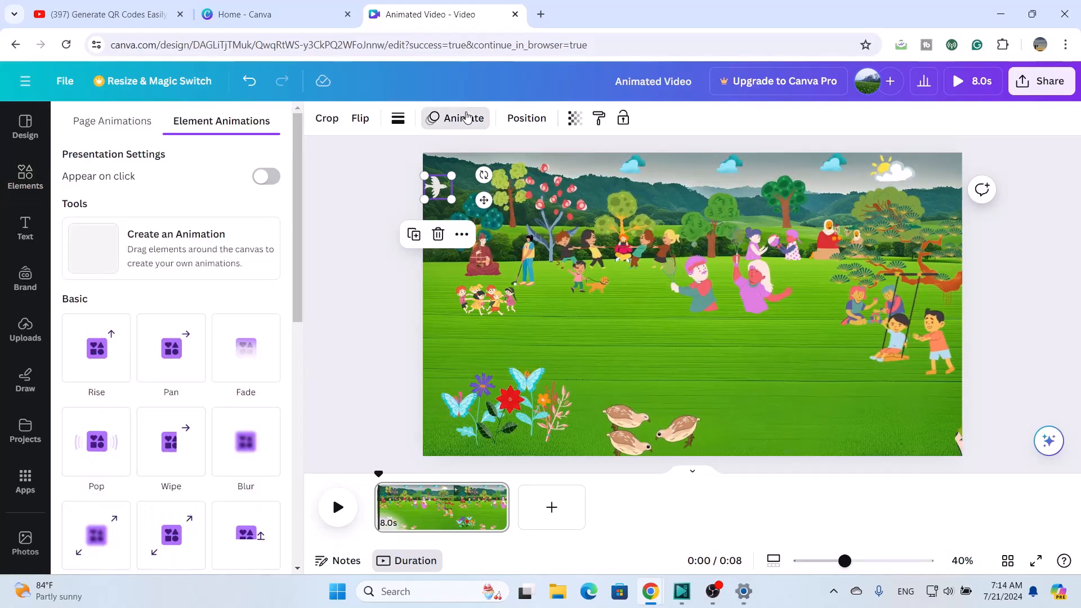
left_click(116, 247)
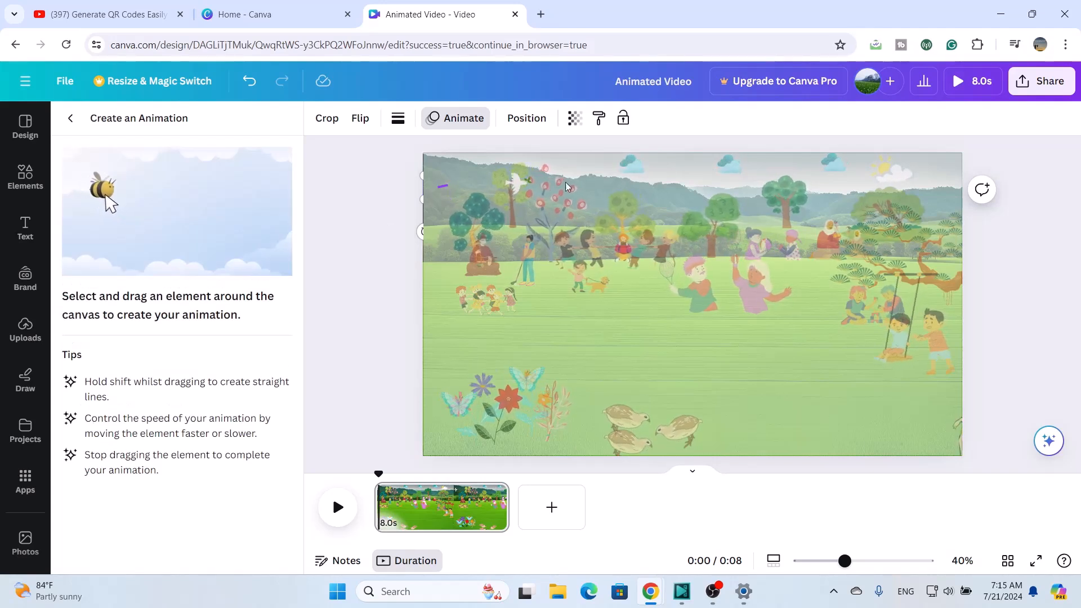
mouse_move(677, 186)
left_mouse_down()
mouse_move(744, 184)
mouse_move(759, 165)
mouse_move(816, 192)
mouse_move(885, 193)
left_mouse_up()
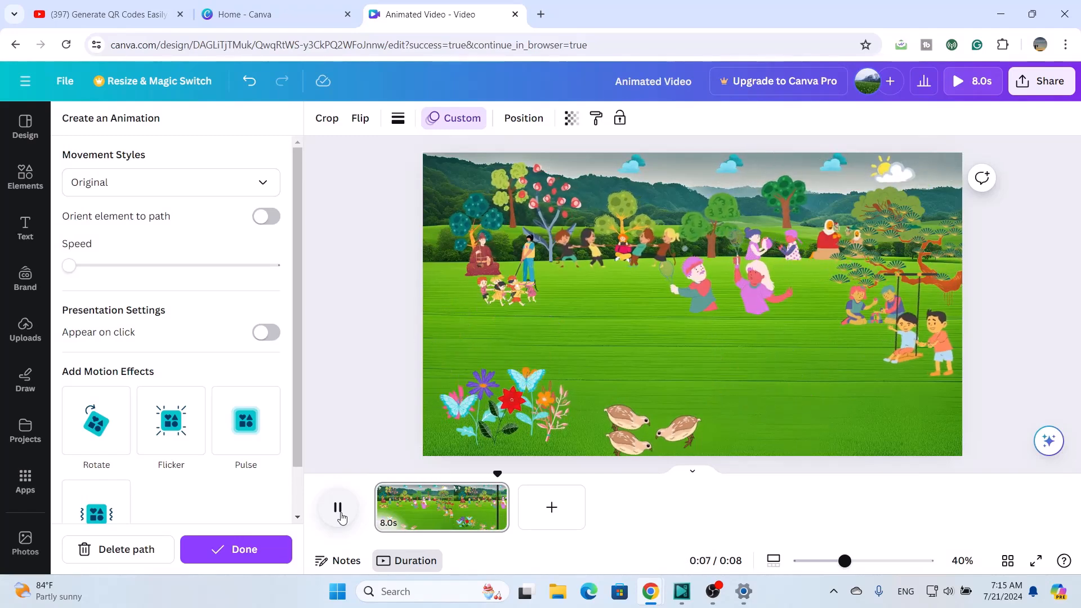
left_click(245, 549)
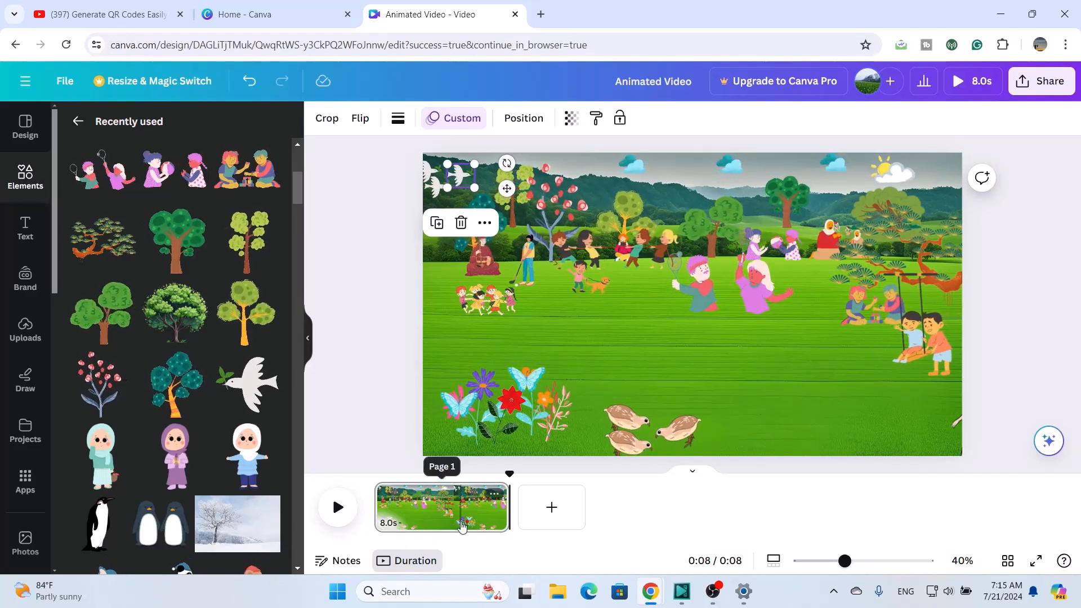
Step: Add a new page, insert the recently used snowy tree photo, and enlarge it to the page's left edge
left_click(551, 507)
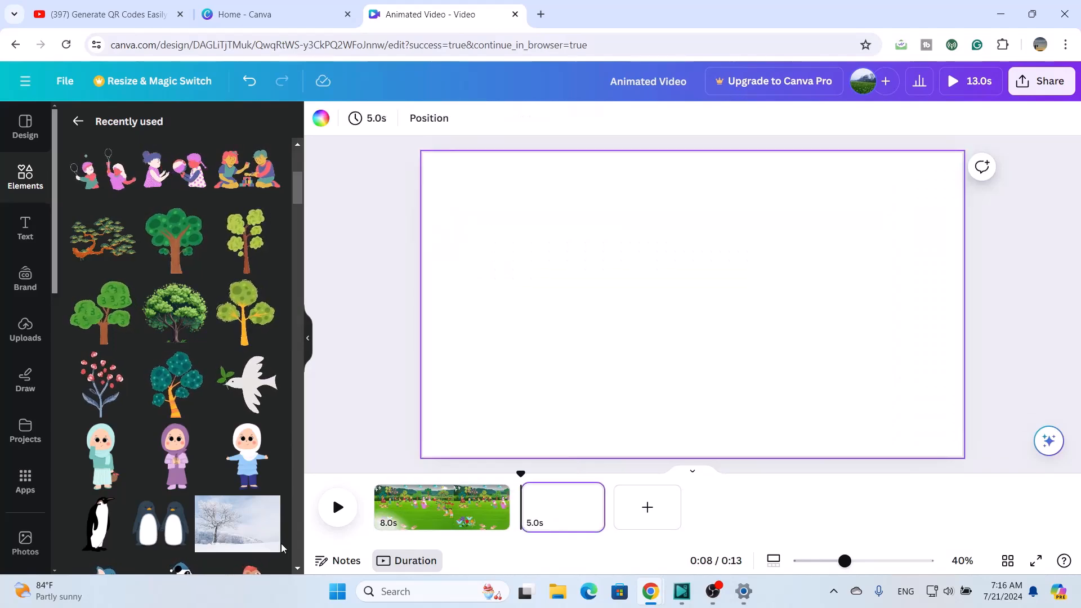
left_click(224, 533)
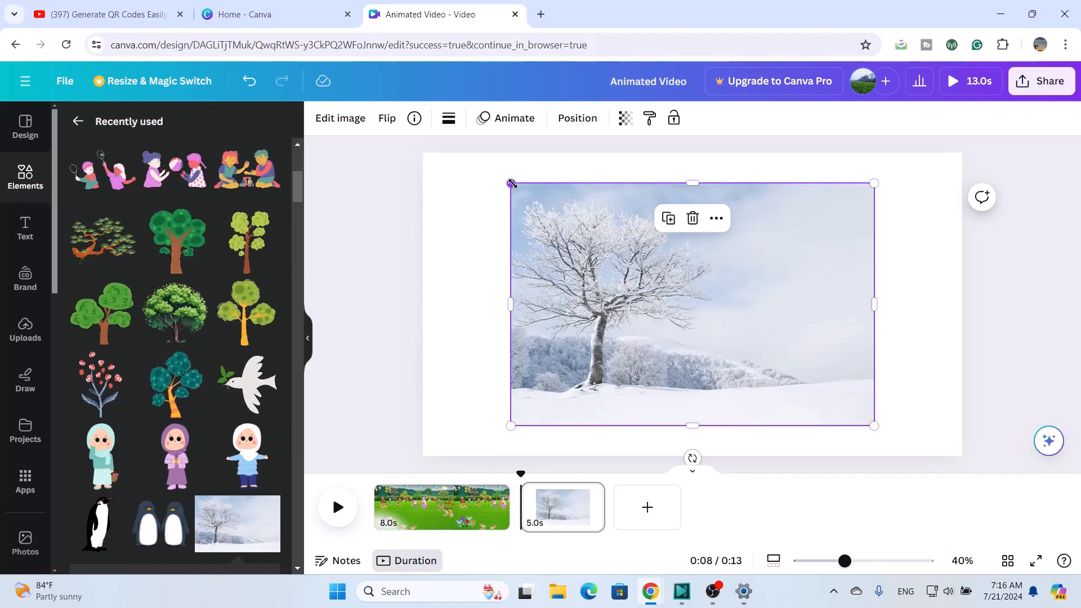
left_click_drag(510, 183, 394, 179)
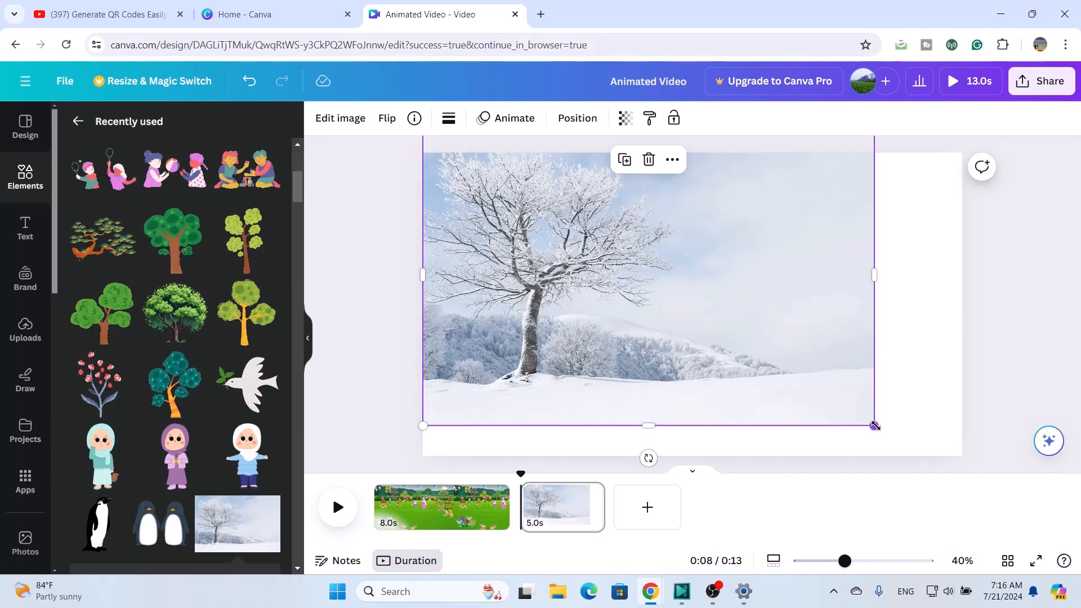
right_click(767, 286)
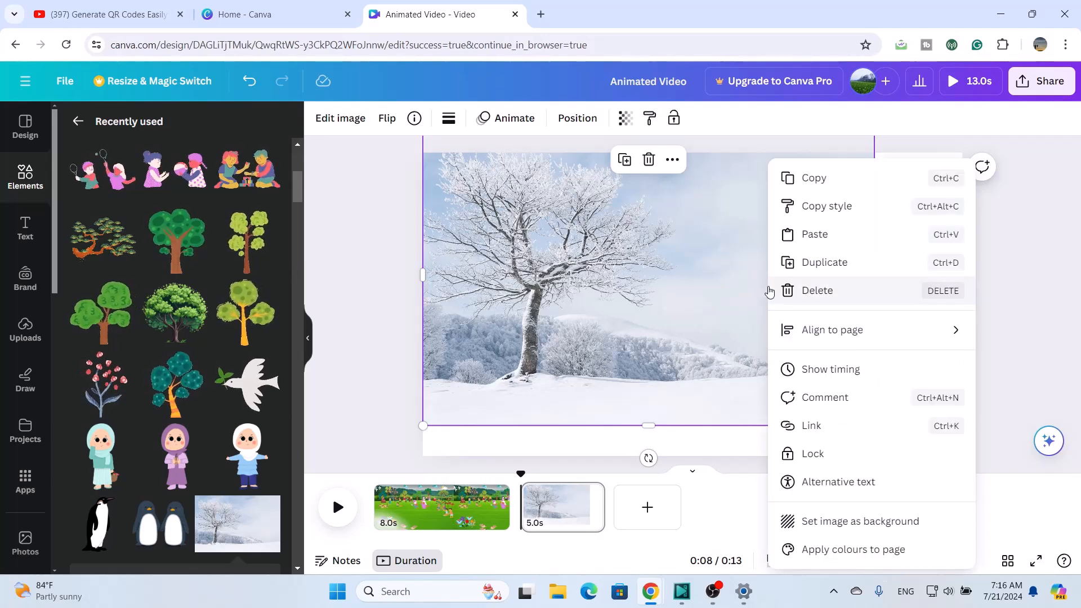
left_click(644, 310)
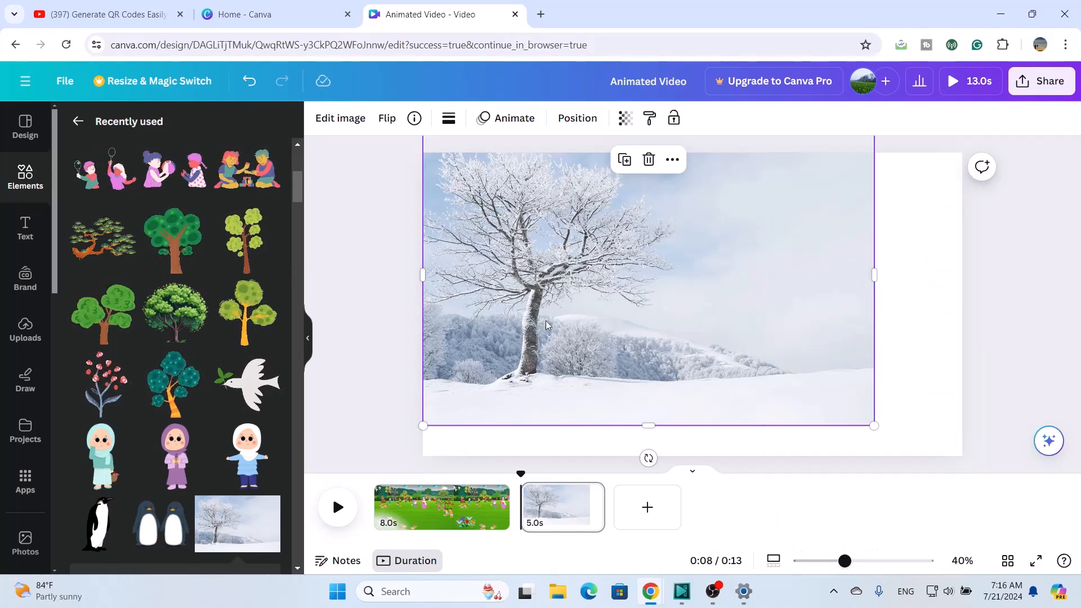
Step: Move the snowy tree photo down to the page's bottom edge and widen it to cover the whole page
left_click(891, 370)
left_click(721, 351)
left_click_drag(721, 352, 720, 370)
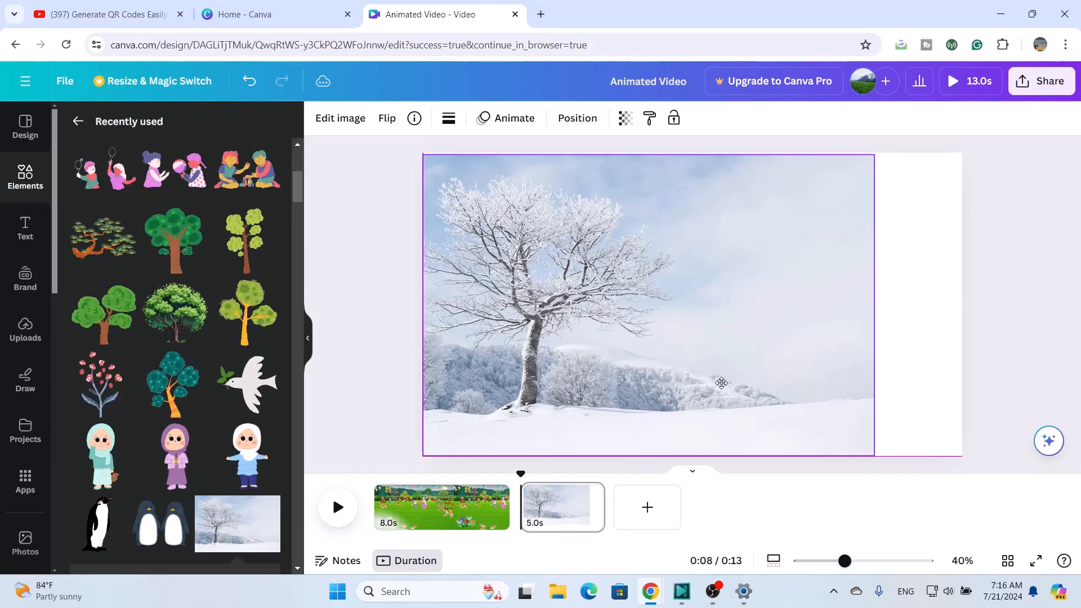
left_click_drag(873, 304, 965, 307)
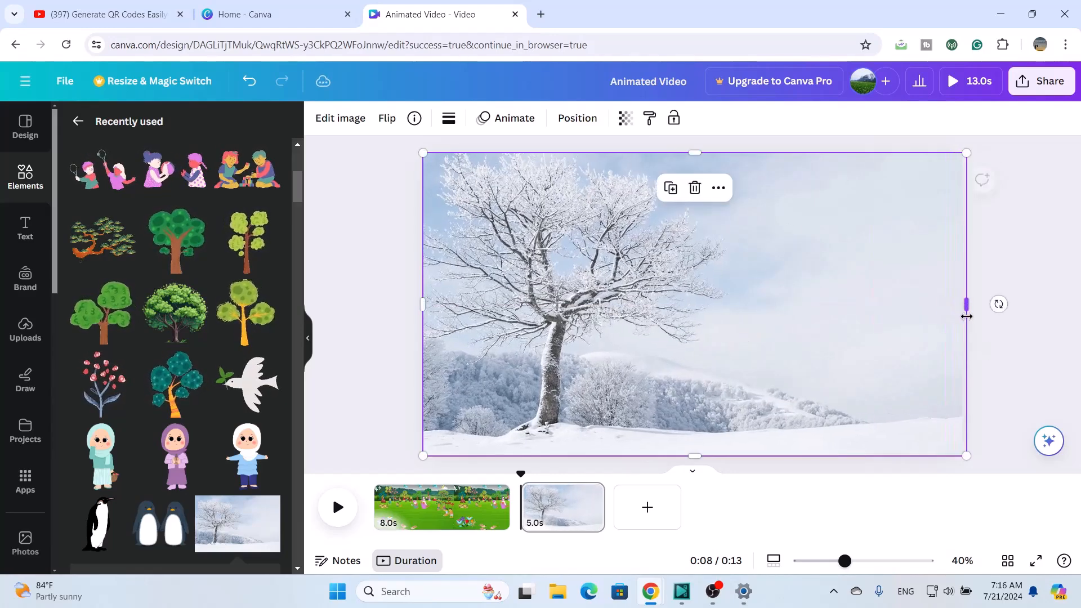
Step: Add the recently used single penguin graphic as a small figure at the foot of the snowy tree
scroll(186, 439, "down", 2)
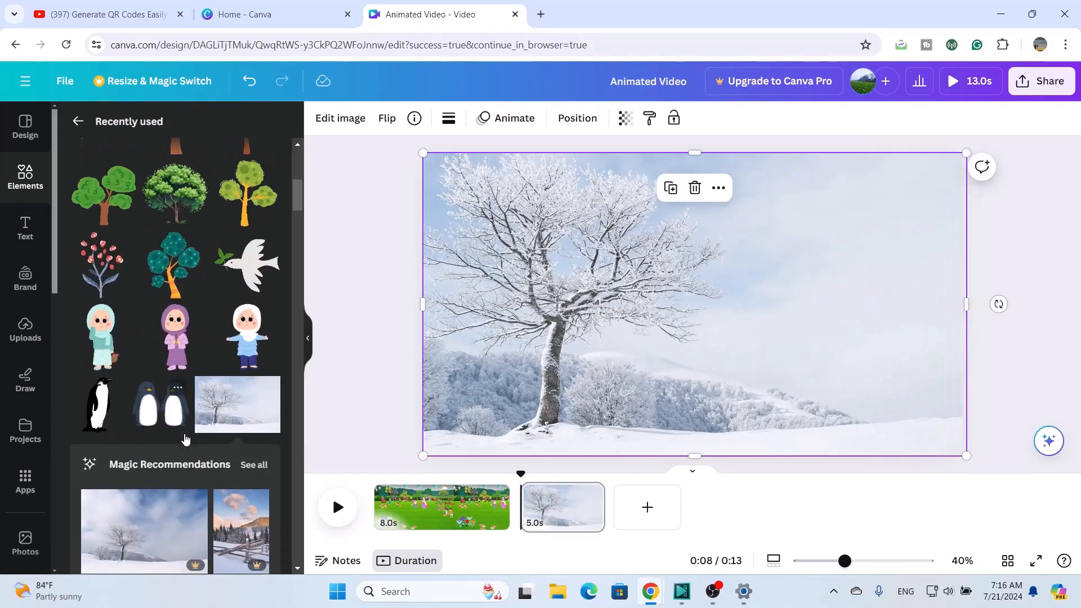
left_click(91, 401)
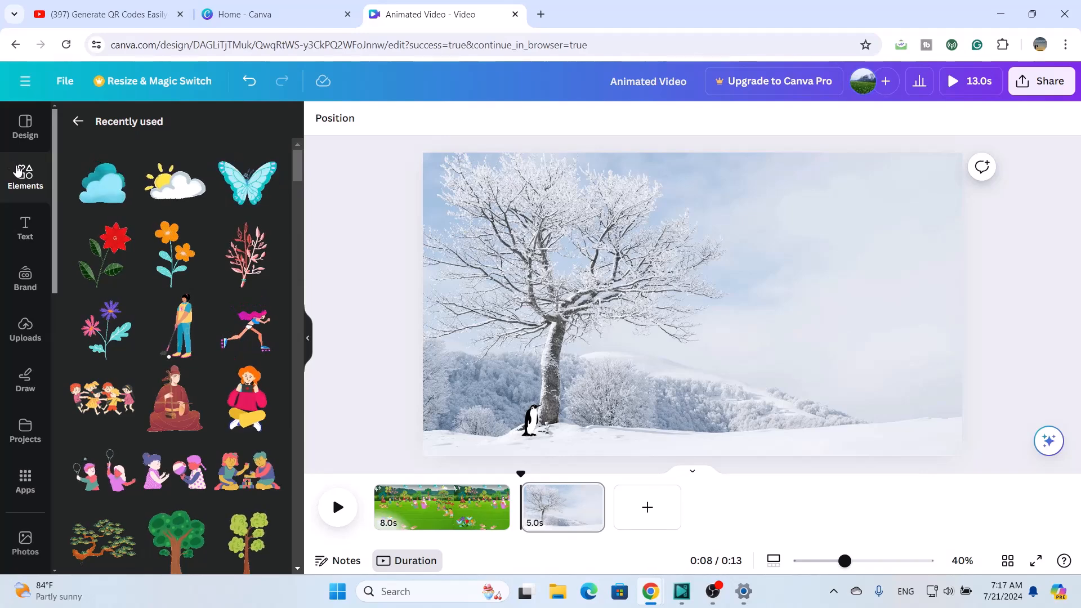
Step: Search the elements for "penguin", filter the results to animated ones, and show all matching graphics
left_click(78, 121)
left_click(156, 128)
type("peng")
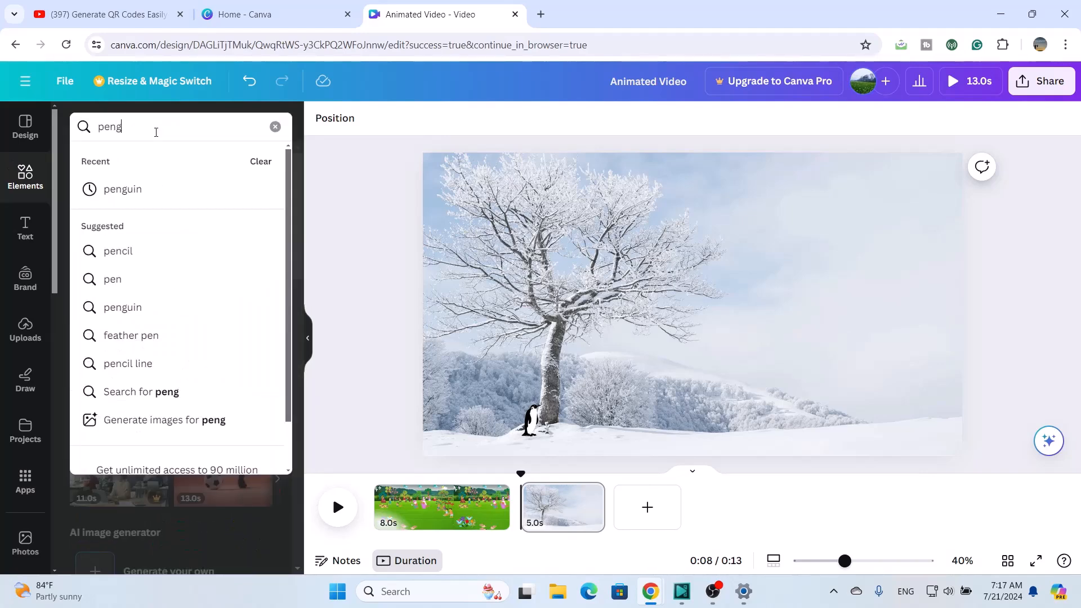
left_click(150, 187)
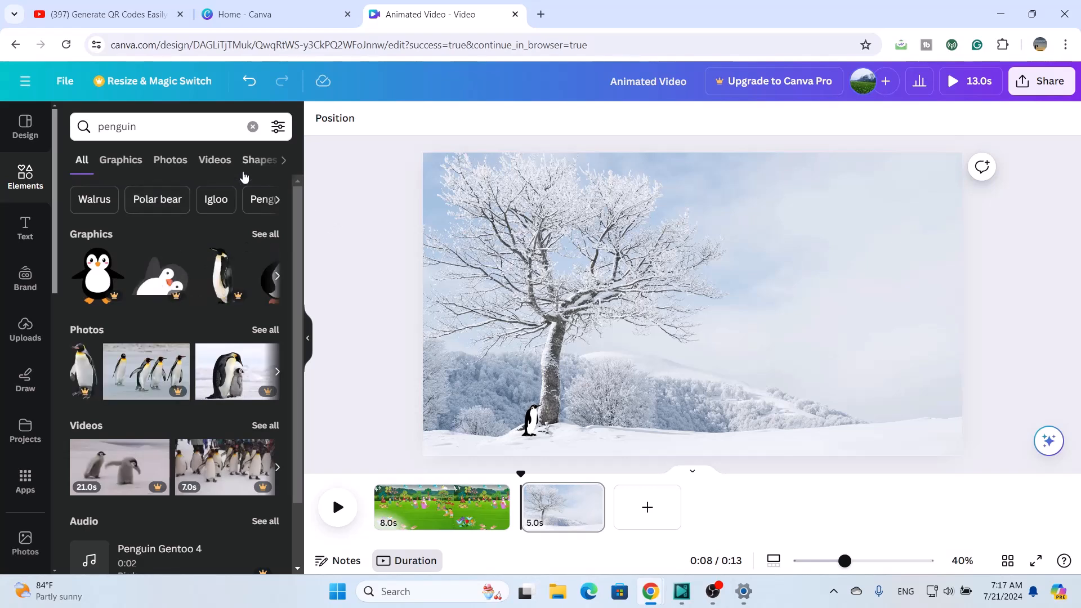
left_click(277, 126)
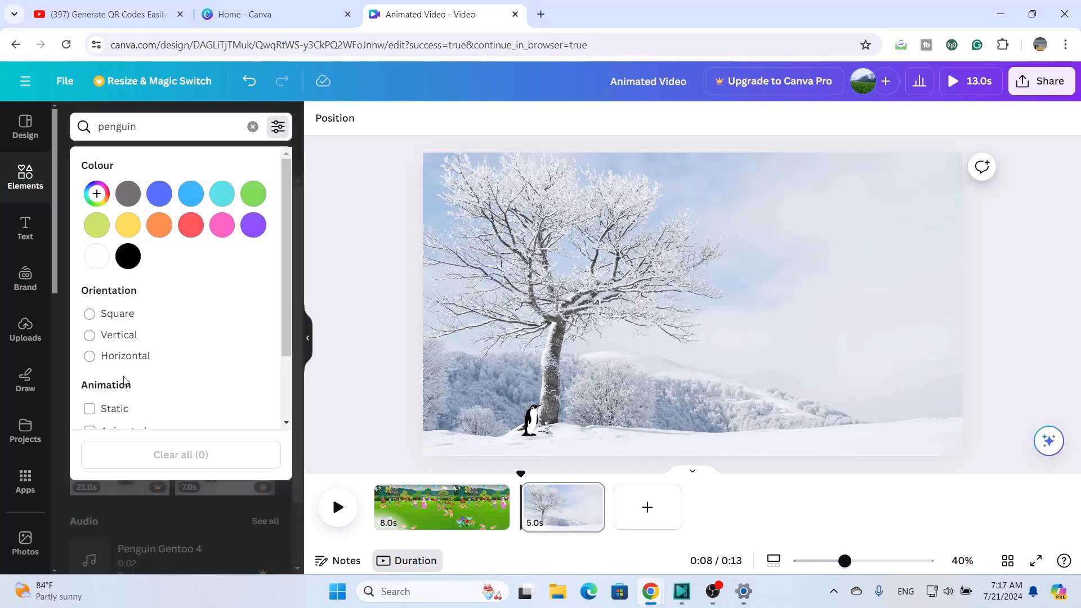
scroll(117, 411, "down", 2)
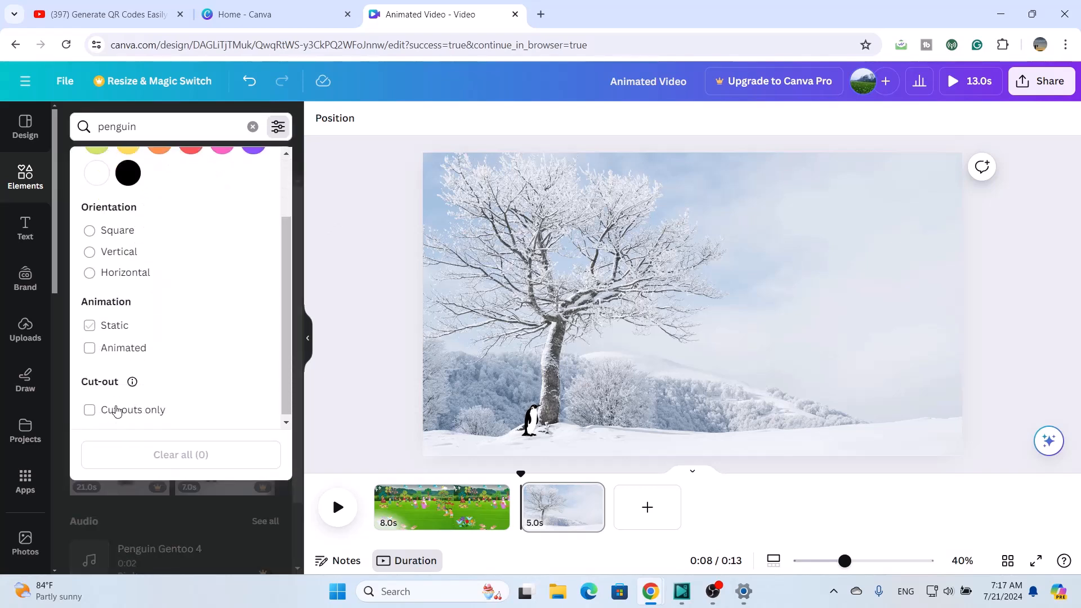
left_click(90, 348)
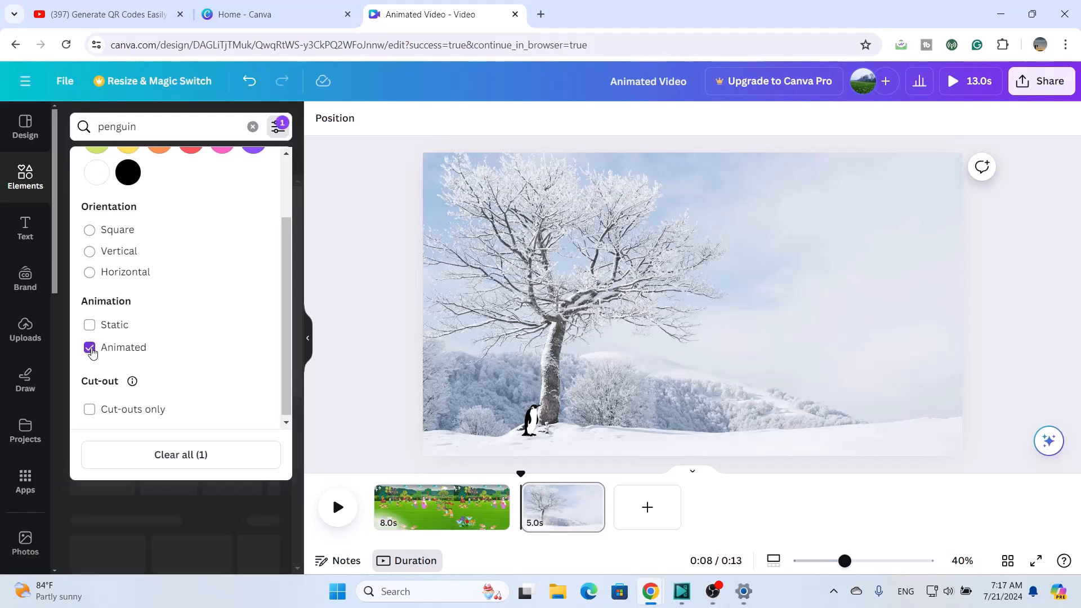
left_click(347, 292)
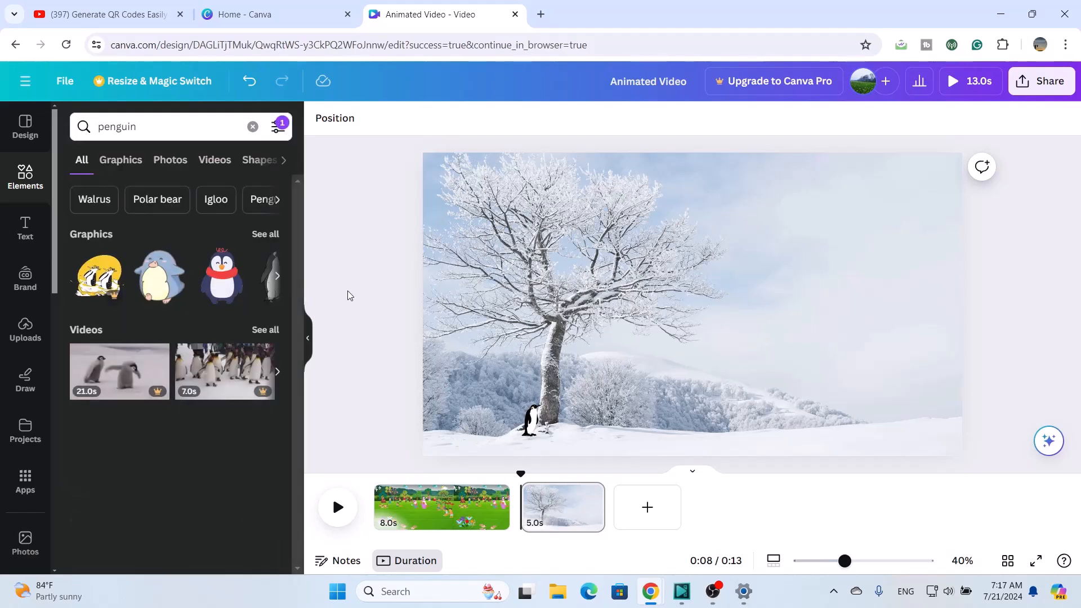
left_click(270, 236)
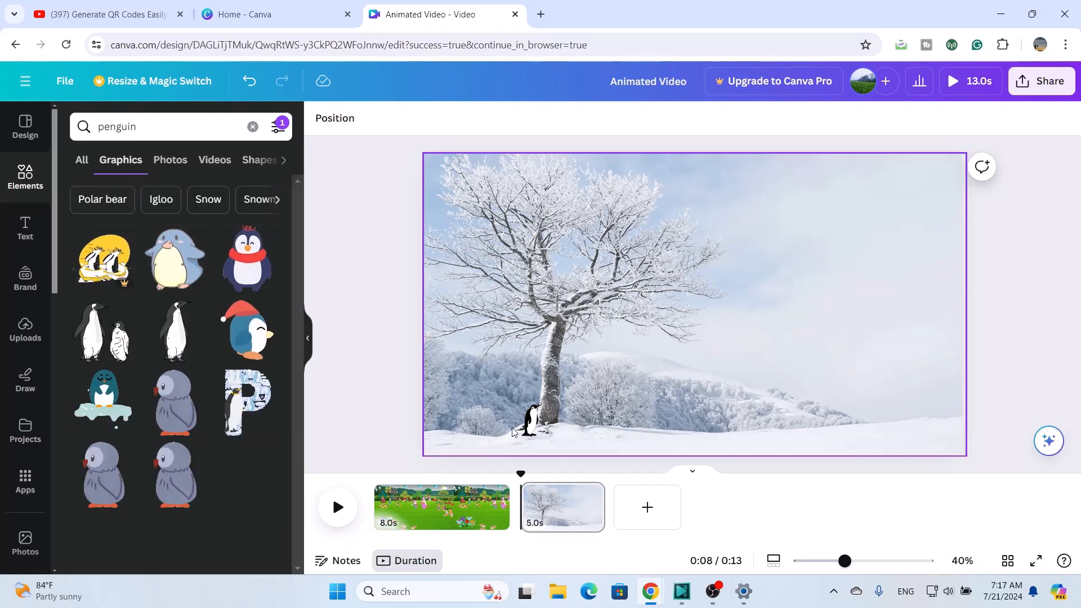
Step: Replace the small penguin with the animated adult-and-chick and single penguin graphics, shrinking the single one beside the tree trunk
left_click(530, 419)
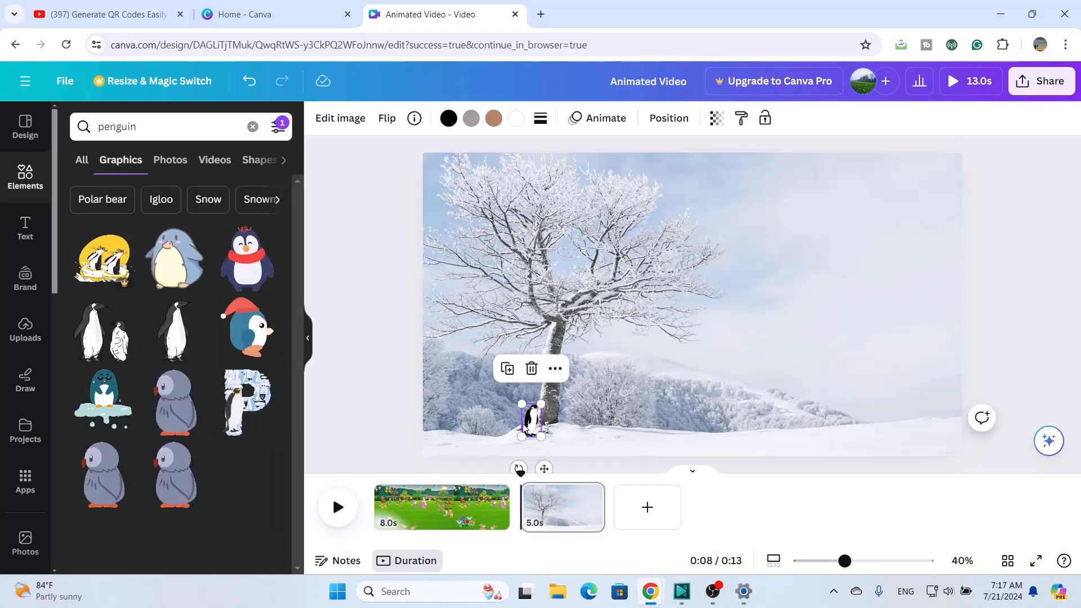
left_click(531, 369)
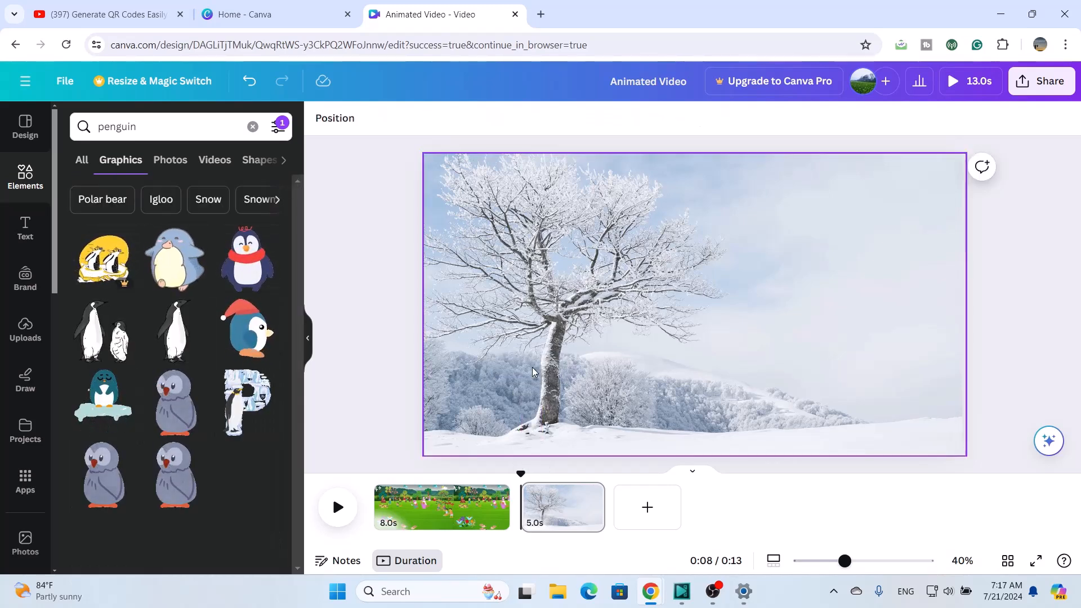
left_click(113, 338)
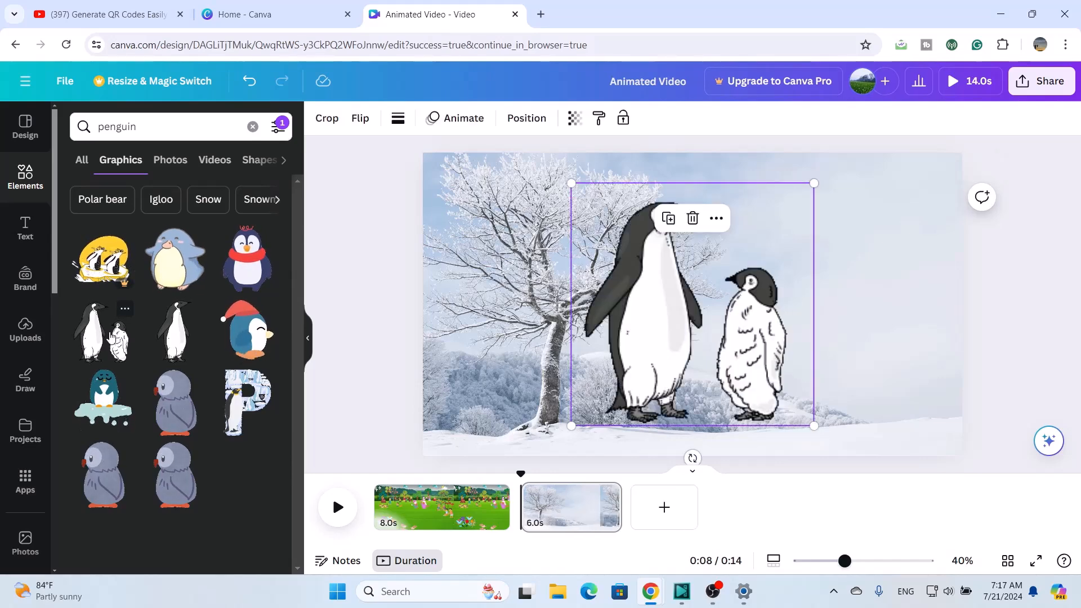
left_click(194, 335)
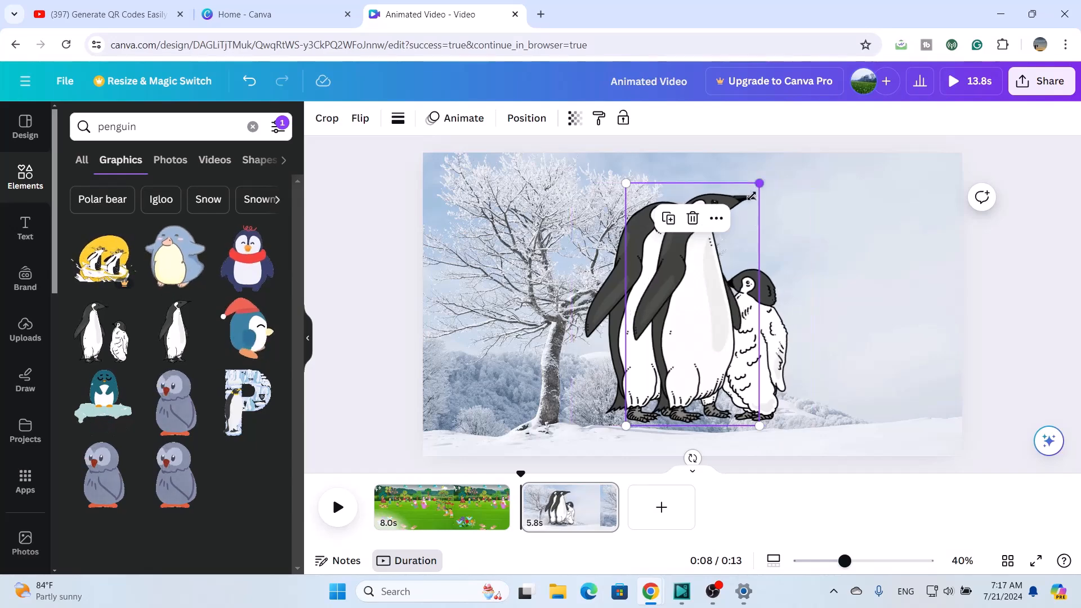
left_click_drag(759, 183, 540, 395)
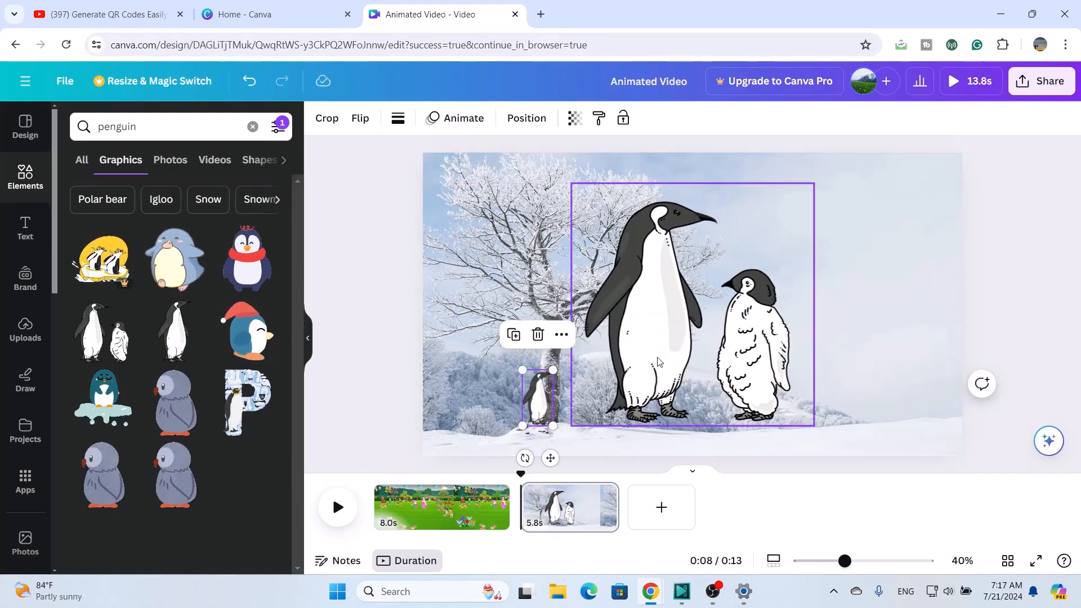
Step: Shrink the adult-and-chick penguin graphic and place it on the snow just right of the single penguin
left_click(658, 362)
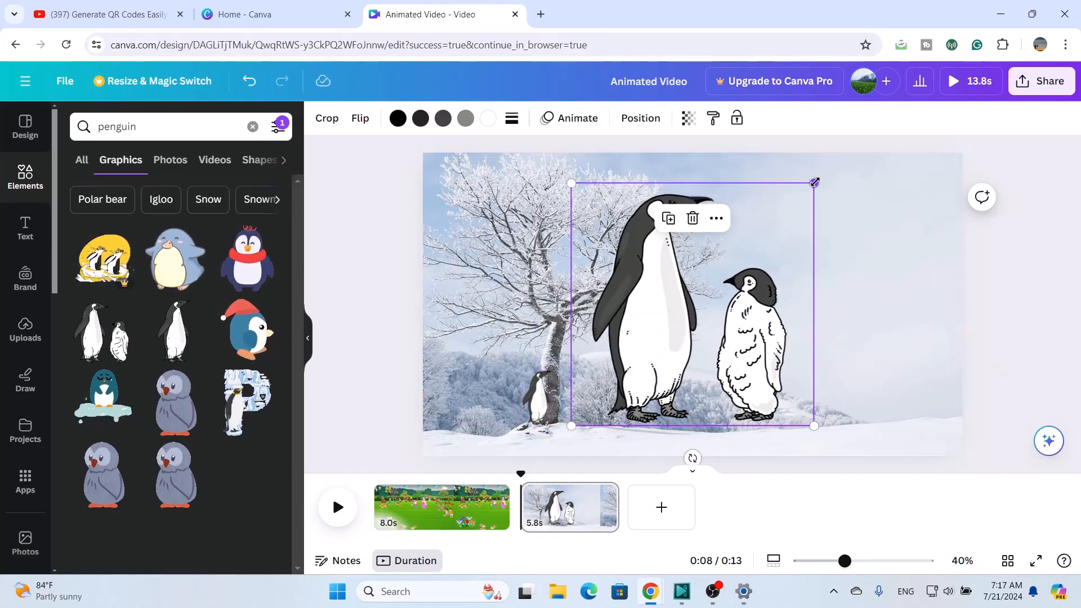
left_click_drag(814, 182, 546, 413)
Step: Create a custom motion path that moves the single penguin a short way right from the tree trunk
left_click(531, 409)
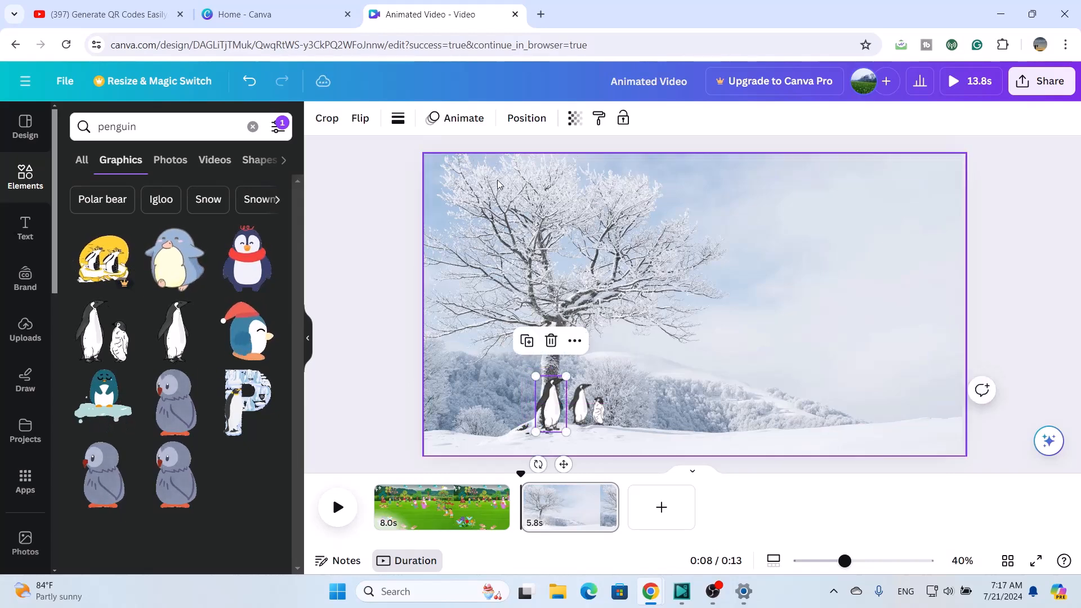
left_click(474, 125)
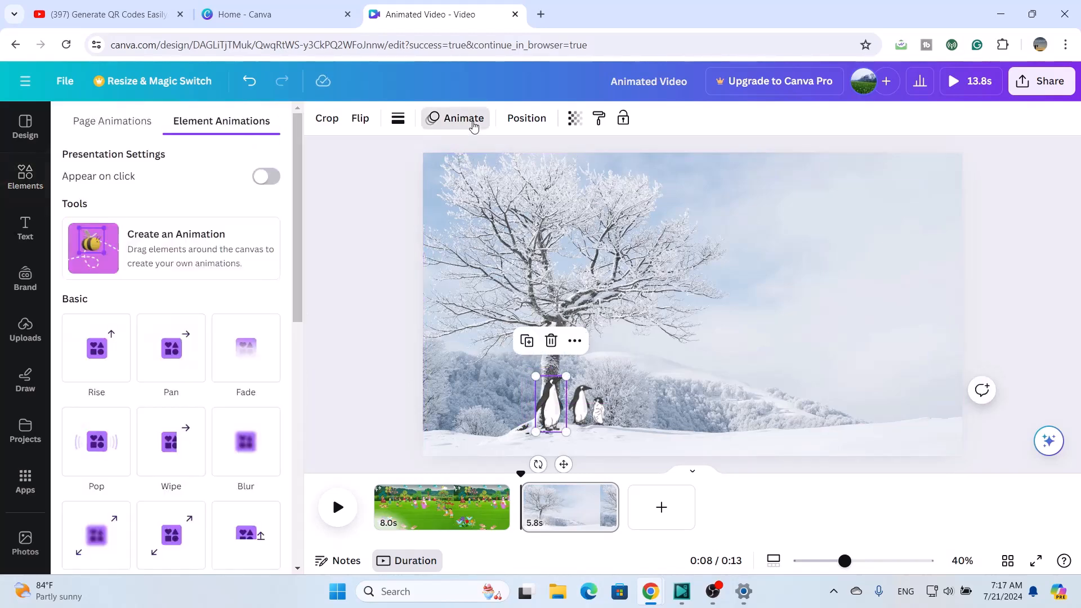
left_click(127, 251)
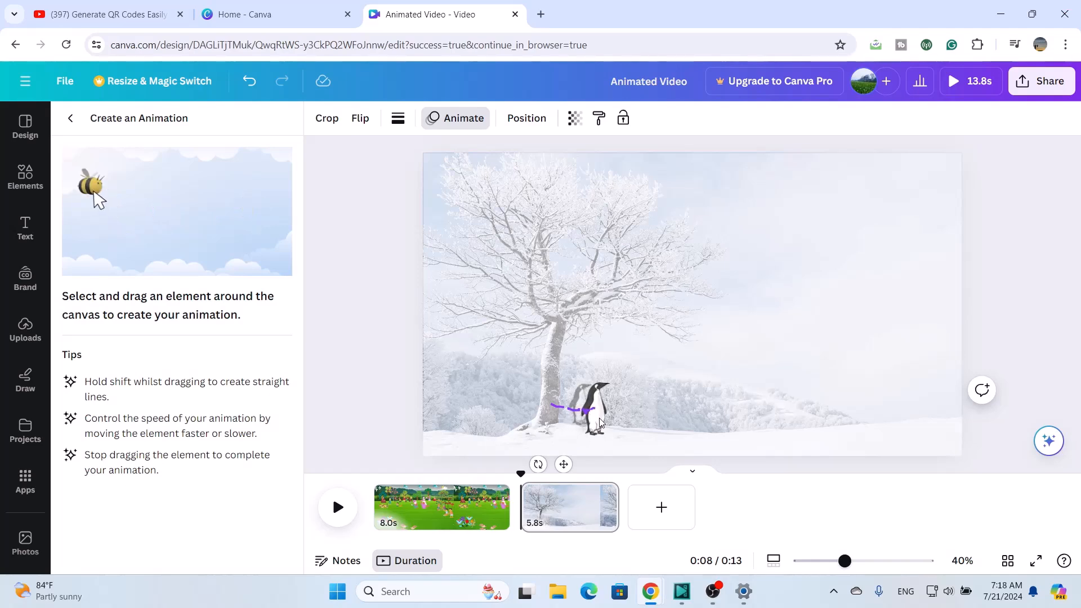
left_click_drag(600, 420, 600, 421)
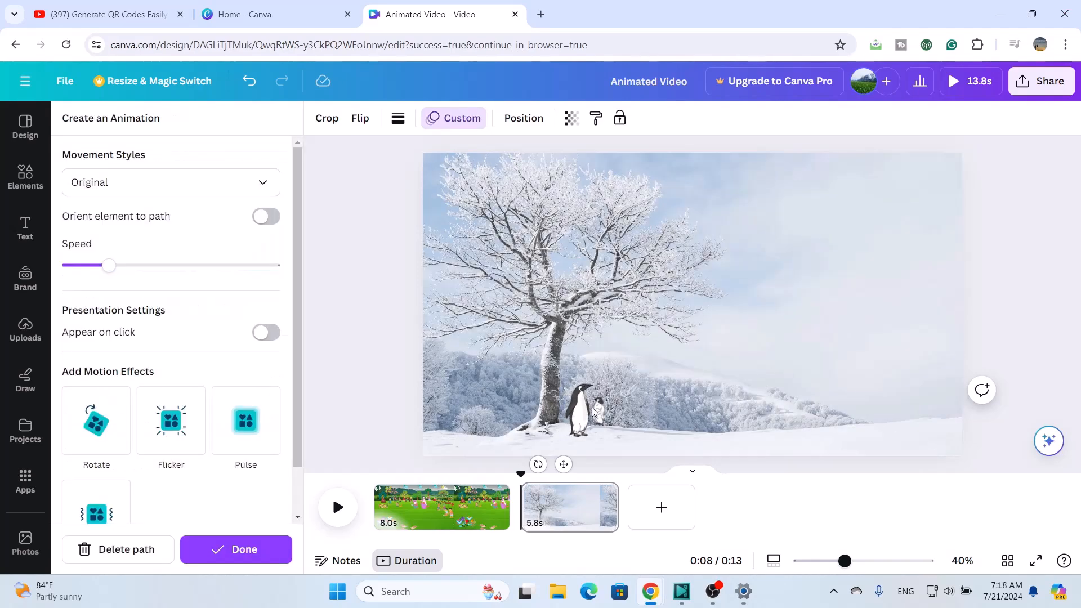
Step: Try moving the animated adult-and-chick pair closer to the single penguin and replacing its motion path with a new short one
left_click(593, 412)
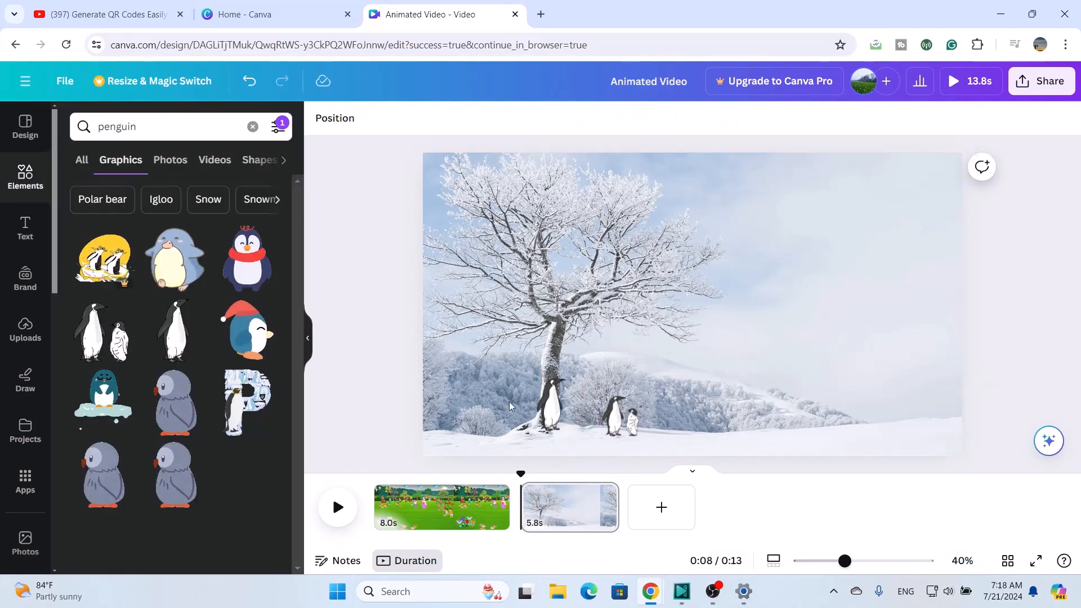
left_click_drag(623, 426, 583, 395)
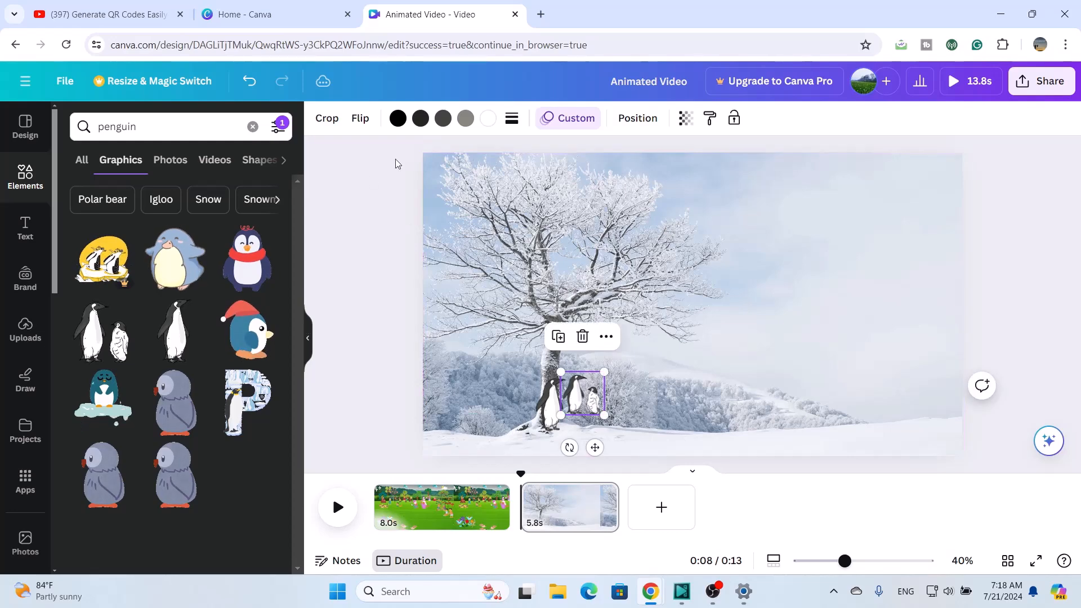
left_click(570, 120)
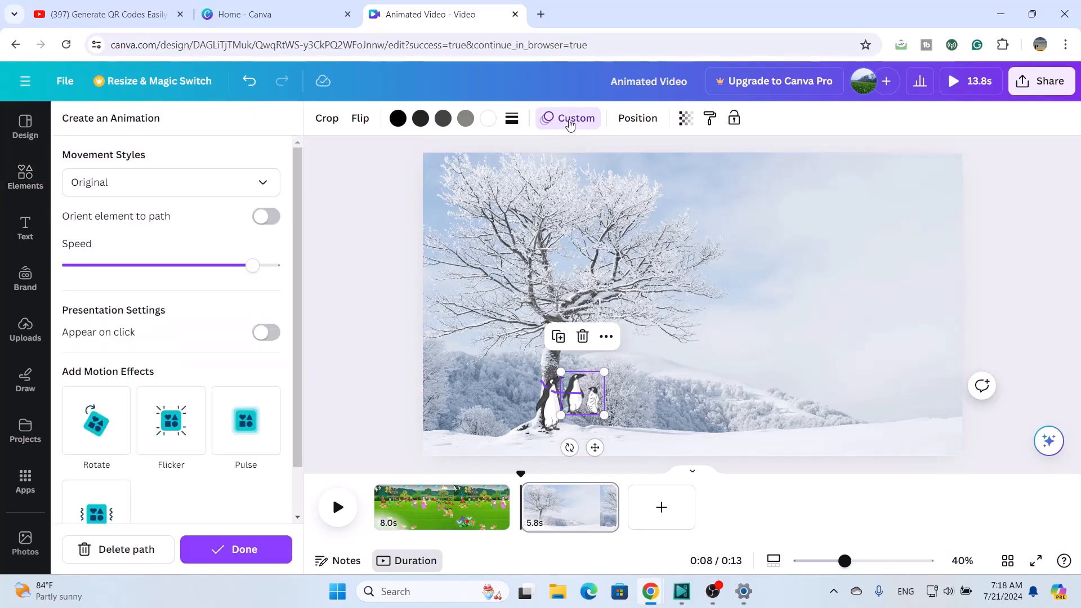
left_click(126, 551)
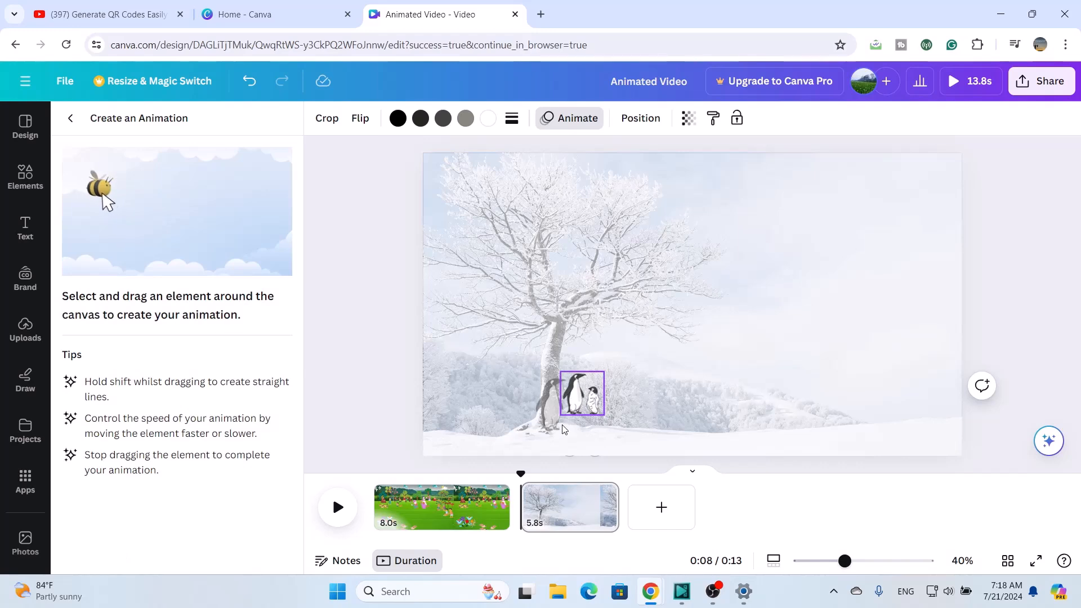
left_click_drag(583, 417, 580, 419)
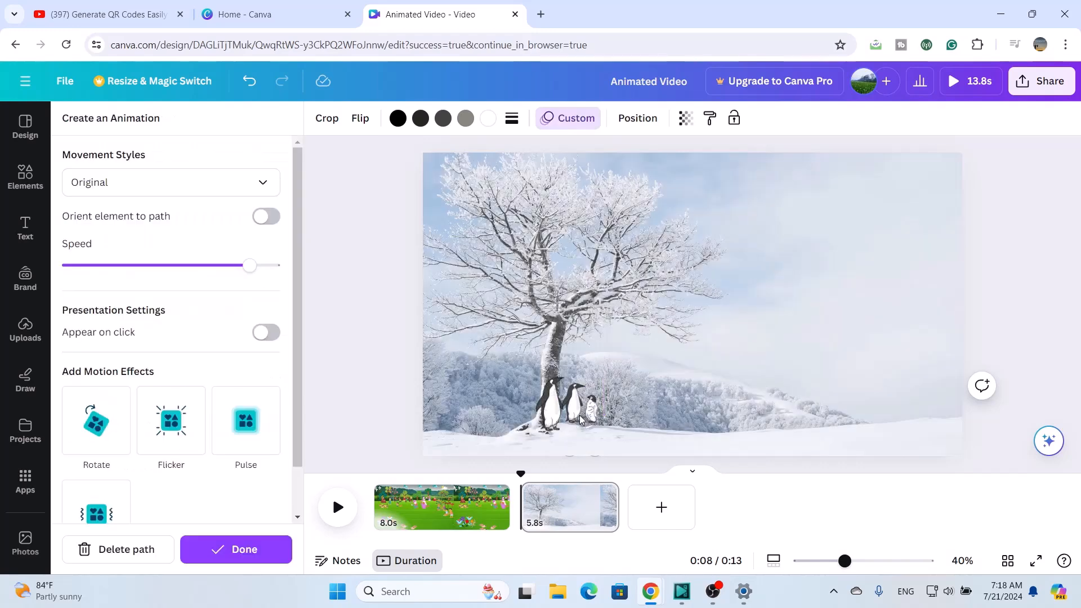
left_click(336, 379)
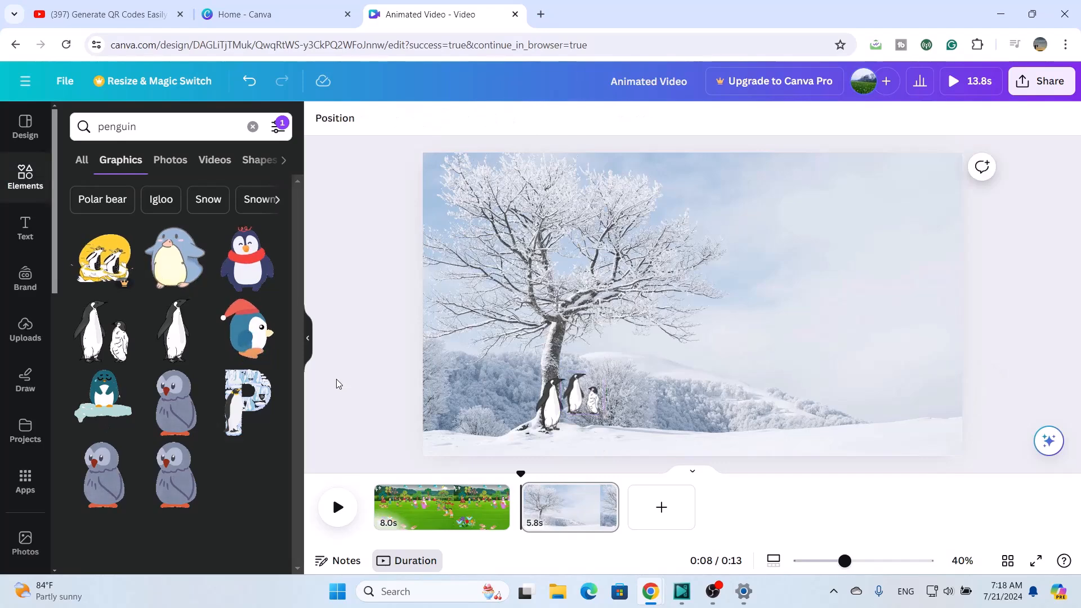
Step: Move the adult-and-chick pair down onto the snow beside the single penguin, delete its motion path and draw a new one
mouse_move(578, 406)
left_mouse_down()
mouse_move(575, 421)
mouse_move(569, 404)
left_mouse_up()
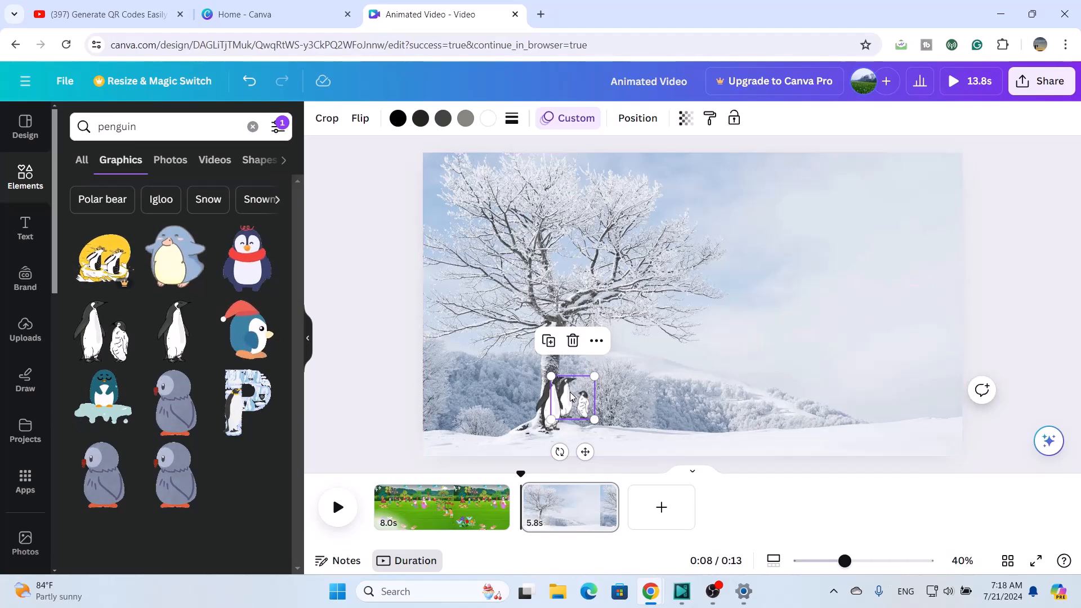
mouse_move(570, 396)
left_mouse_down()
mouse_move(572, 417)
mouse_move(579, 406)
left_mouse_up()
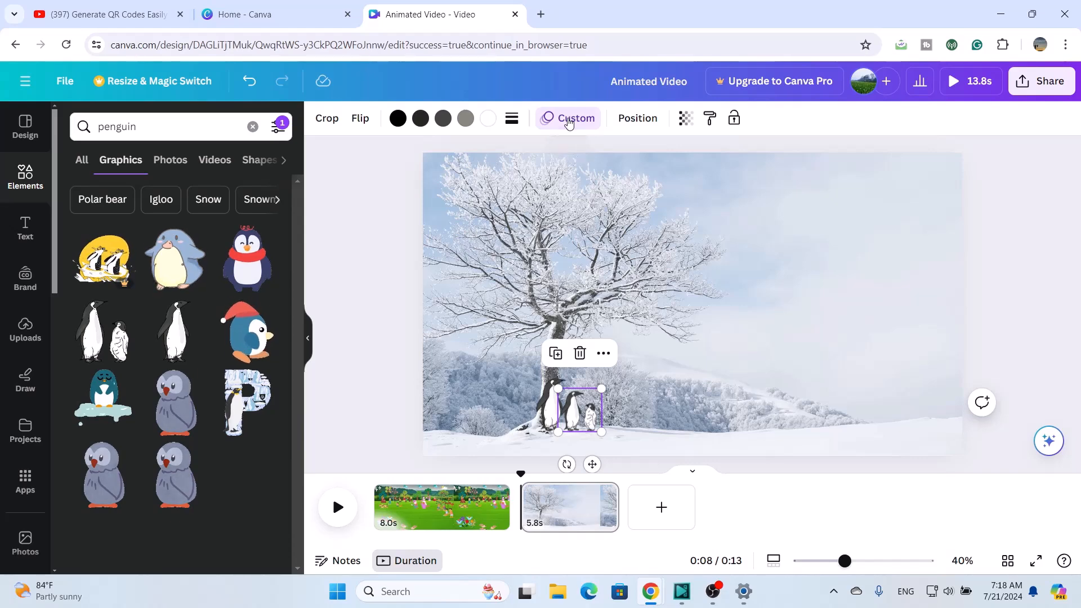
left_click(569, 123)
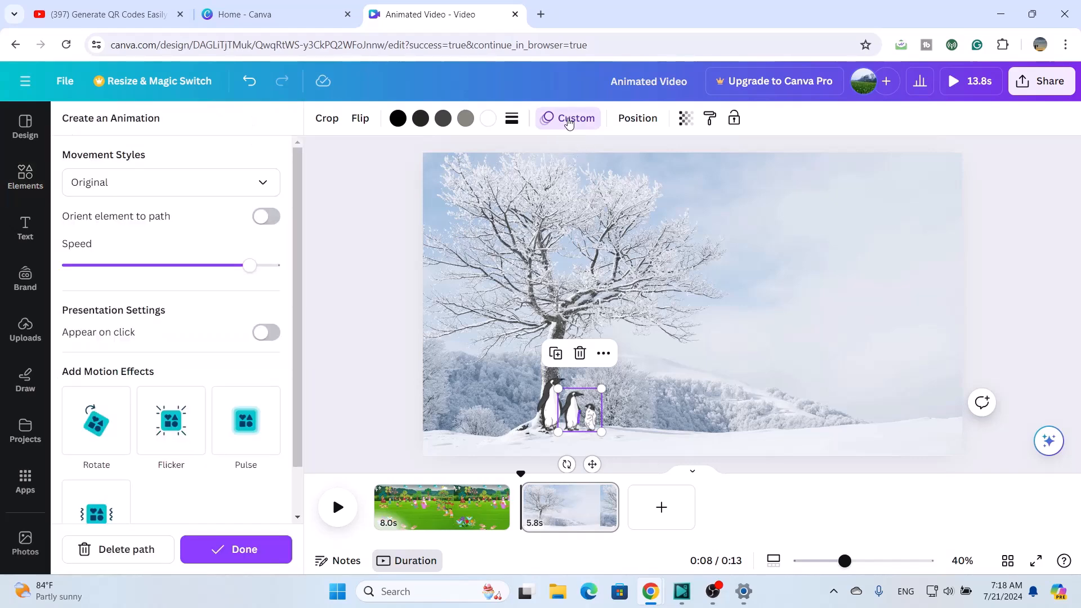
left_click(112, 551)
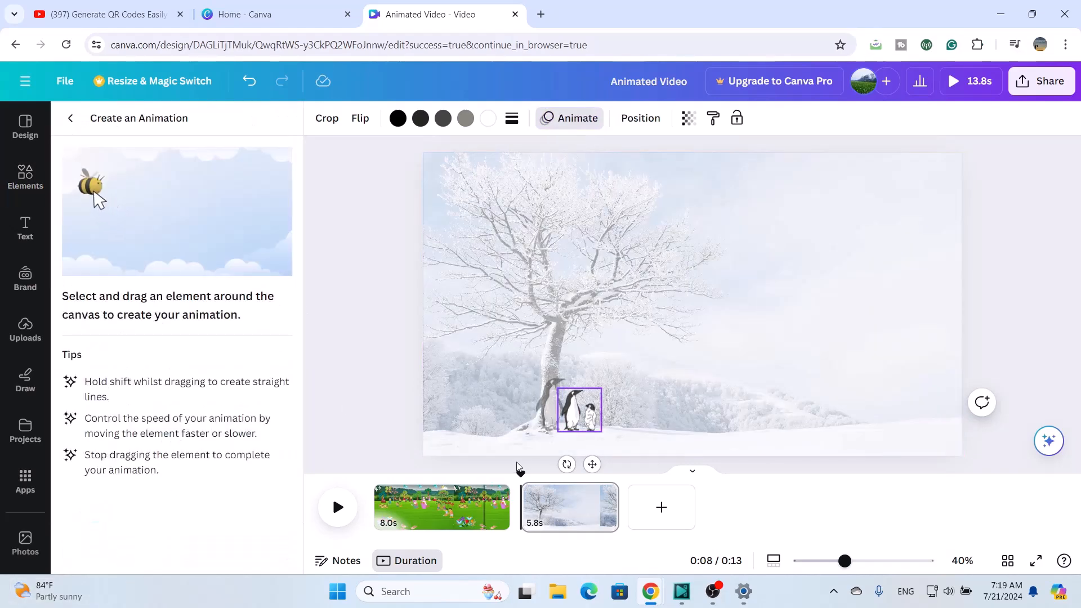
mouse_move(582, 415)
left_mouse_down()
mouse_move(599, 420)
mouse_move(571, 417)
left_mouse_up()
Step: Add the animated penguin with the red hat, shrink it and place it in the page's bottom-left corner
left_click(251, 344)
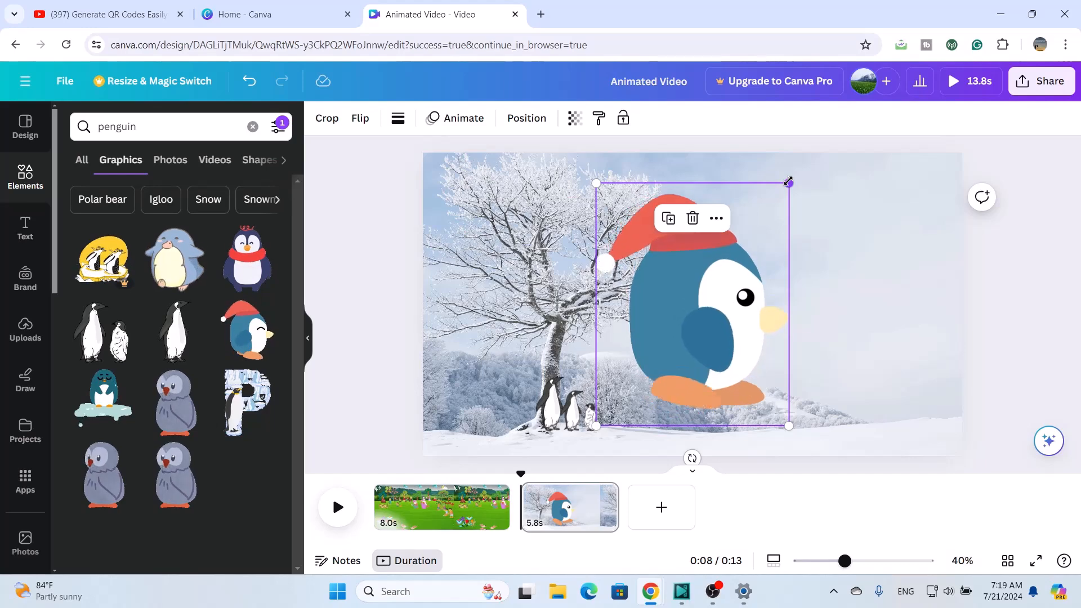
left_click_drag(788, 183, 446, 421)
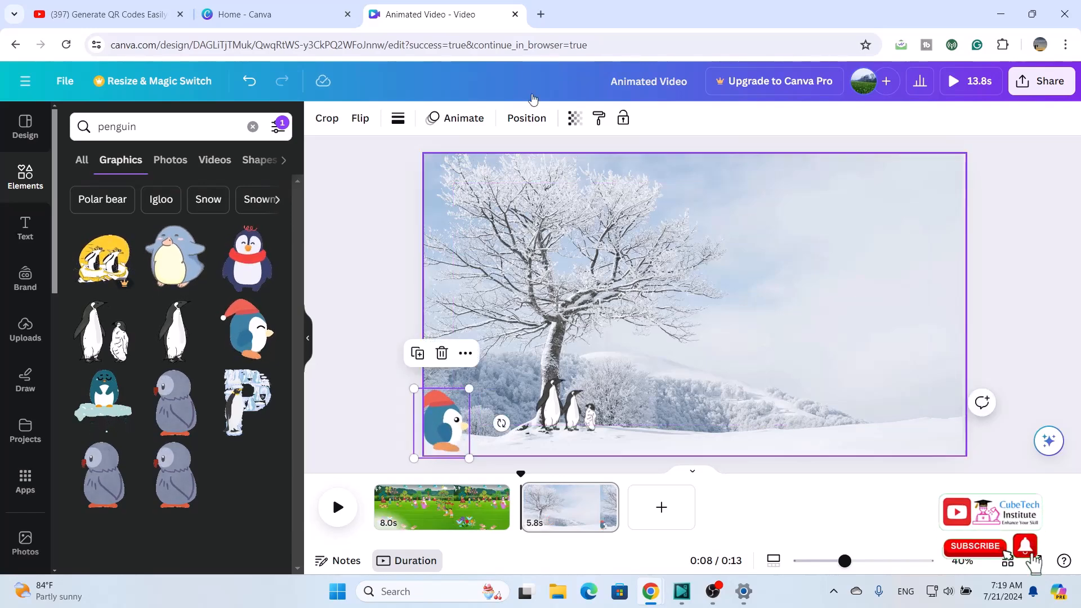
left_click(516, 125)
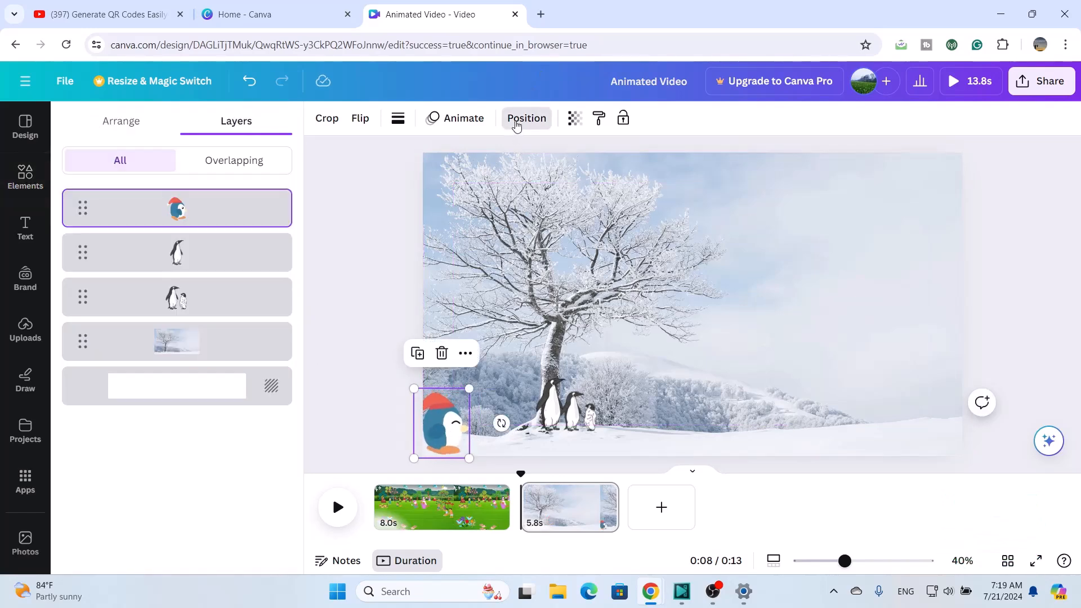
Step: Create a custom motion path that carries the red-hat penguin rightward across the snow and past the page's right edge
left_click(475, 127)
left_click(101, 260)
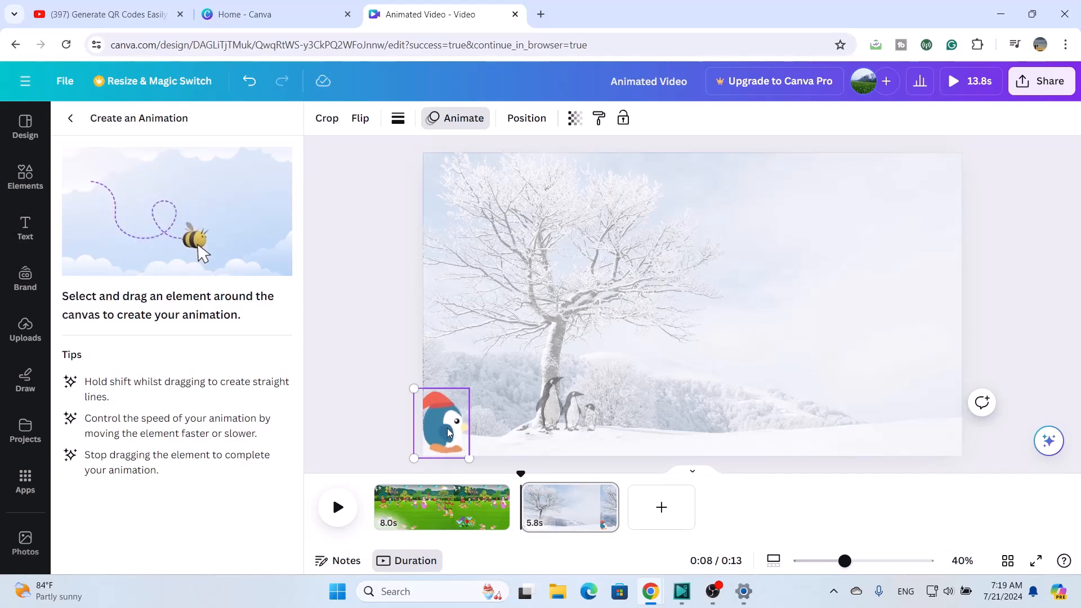
mouse_move(447, 428)
left_mouse_down()
mouse_move(745, 437)
mouse_move(1027, 415)
left_mouse_up()
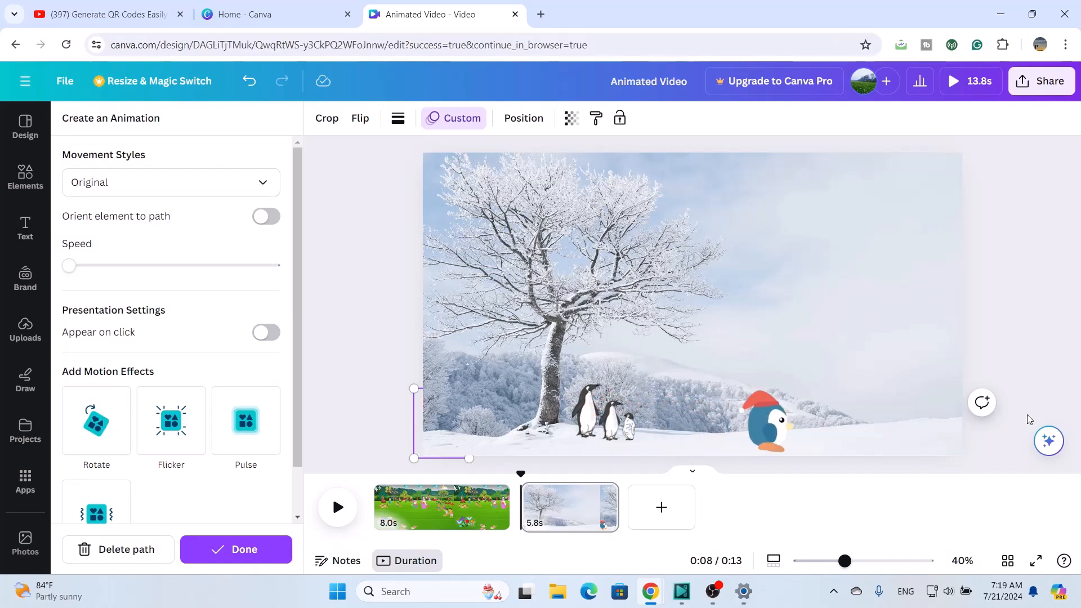
left_click(241, 552)
Step: Add the ice-skating fox and the ice-skating cat in the blue dress from the recently used elements
left_click(41, 174)
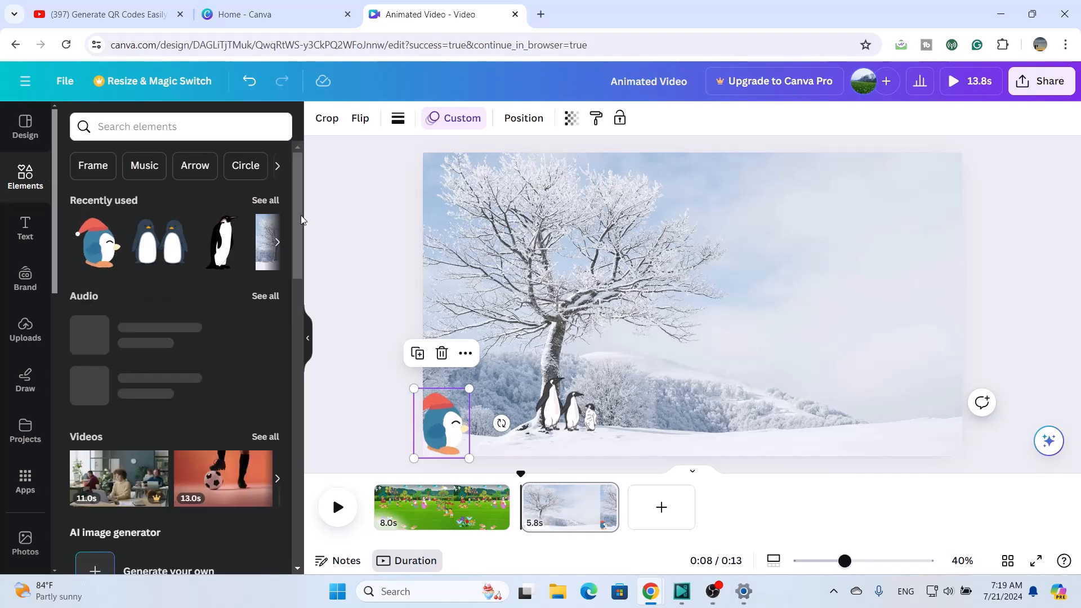
left_click(265, 201)
left_click(103, 318)
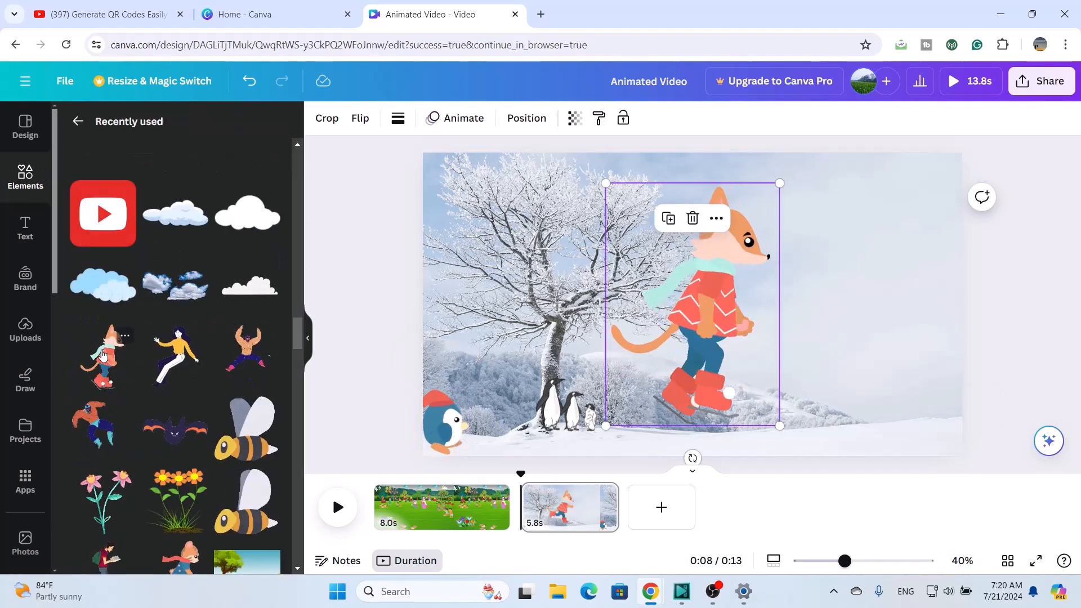
scroll(177, 404, "down", 2)
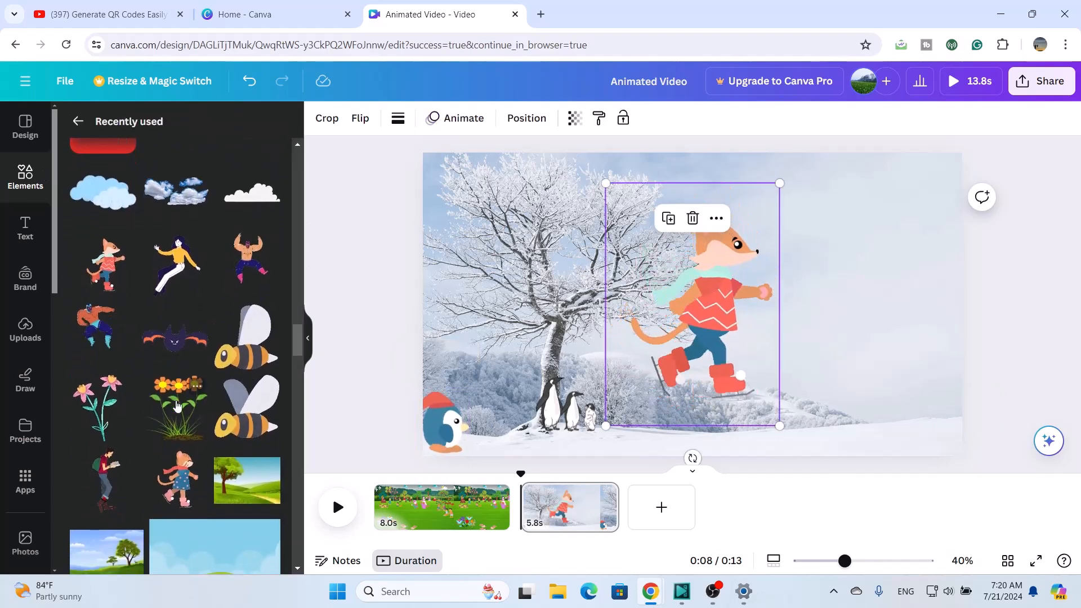
scroll(176, 404, "down", 2)
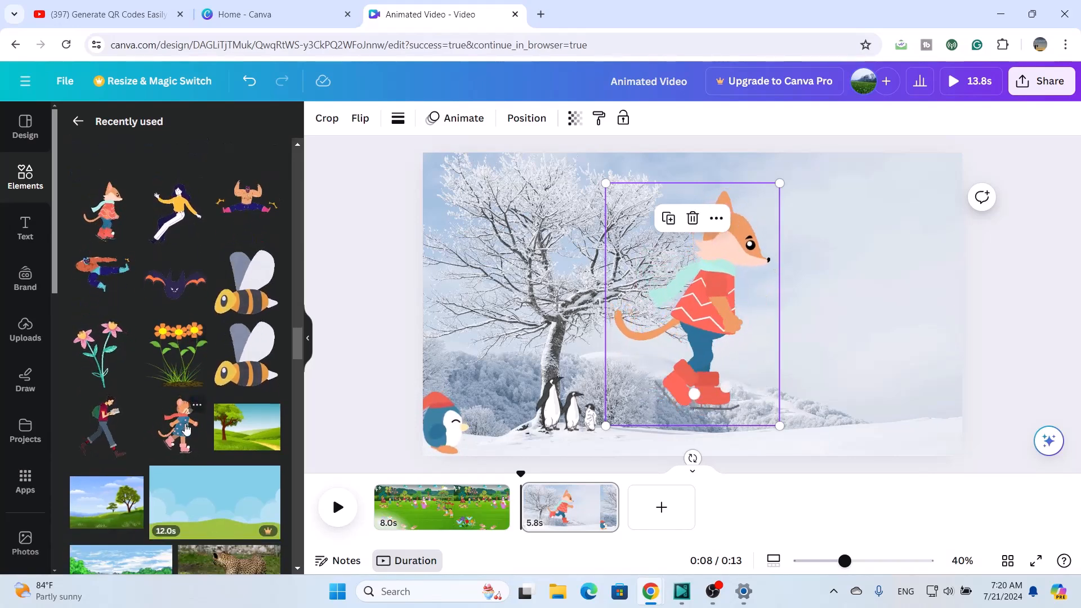
left_click(185, 427)
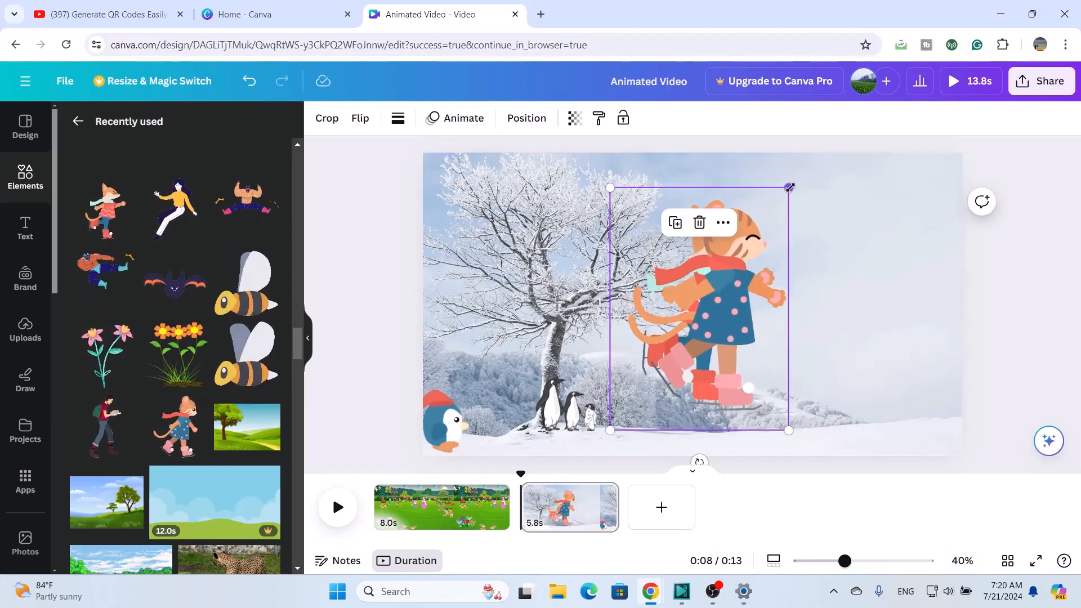
Step: Shrink the skating cat and fox and place them side by side on the snow at the page's lower right, cat first
left_click_drag(787, 187, 672, 346)
left_click_drag(644, 401, 806, 403)
left_click(739, 265)
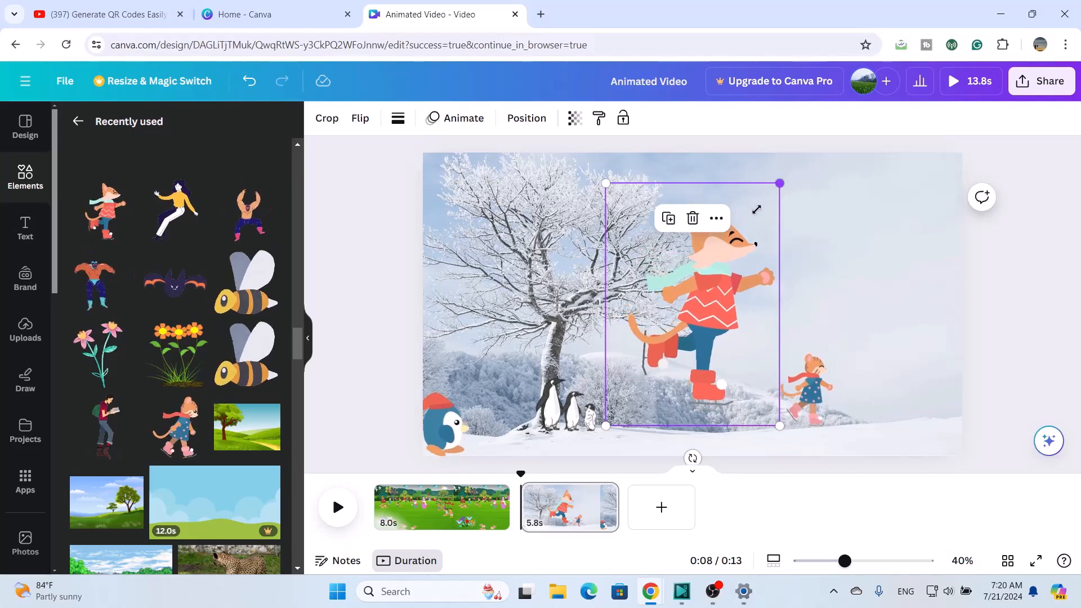
left_click_drag(770, 195, 725, 418)
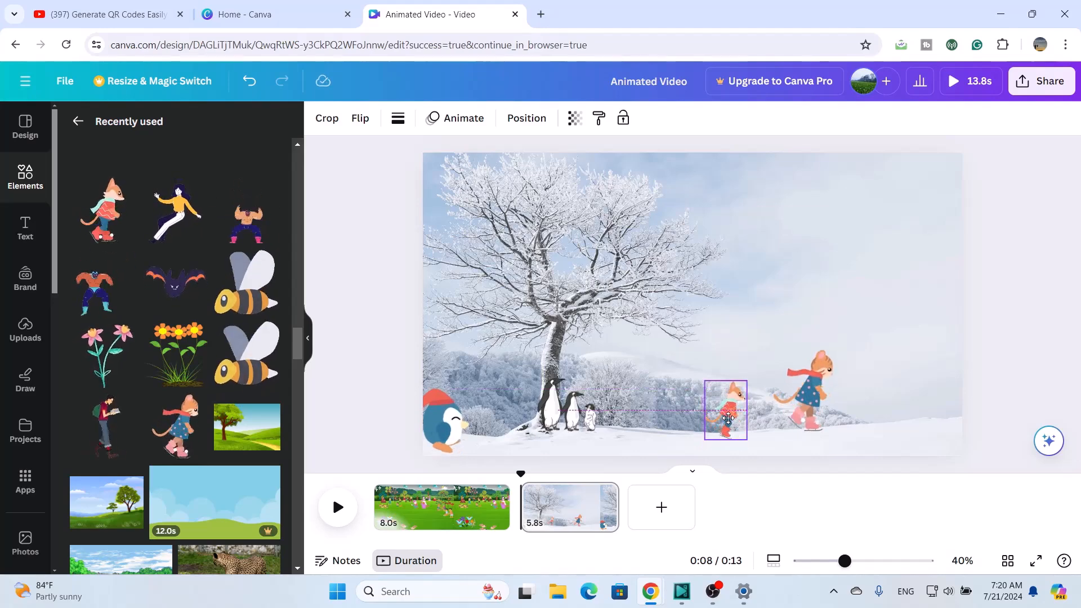
left_click_drag(728, 418, 888, 413)
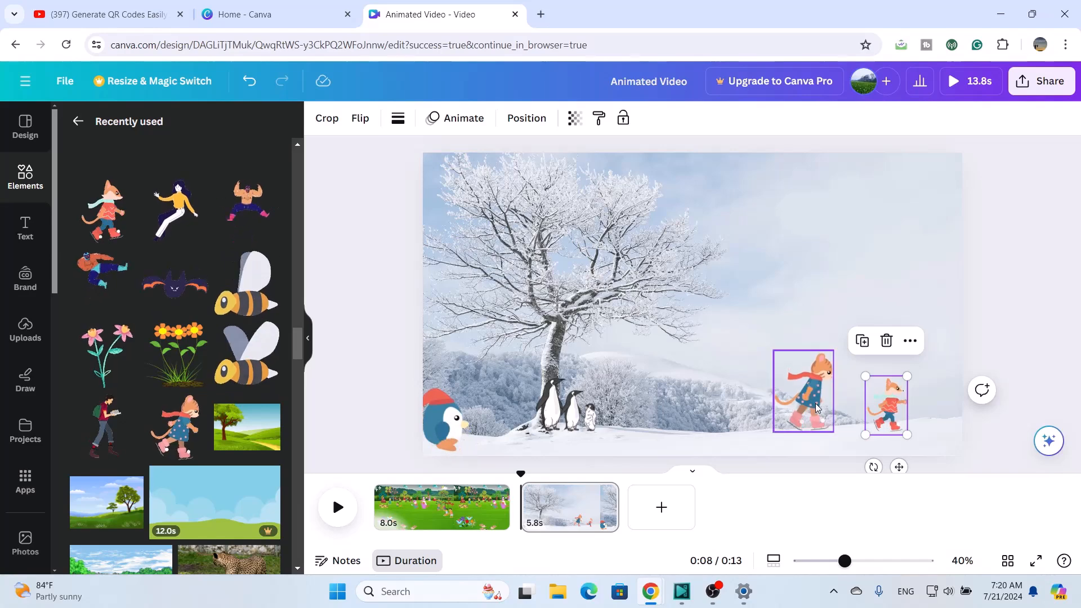
left_click_drag(828, 393, 849, 423)
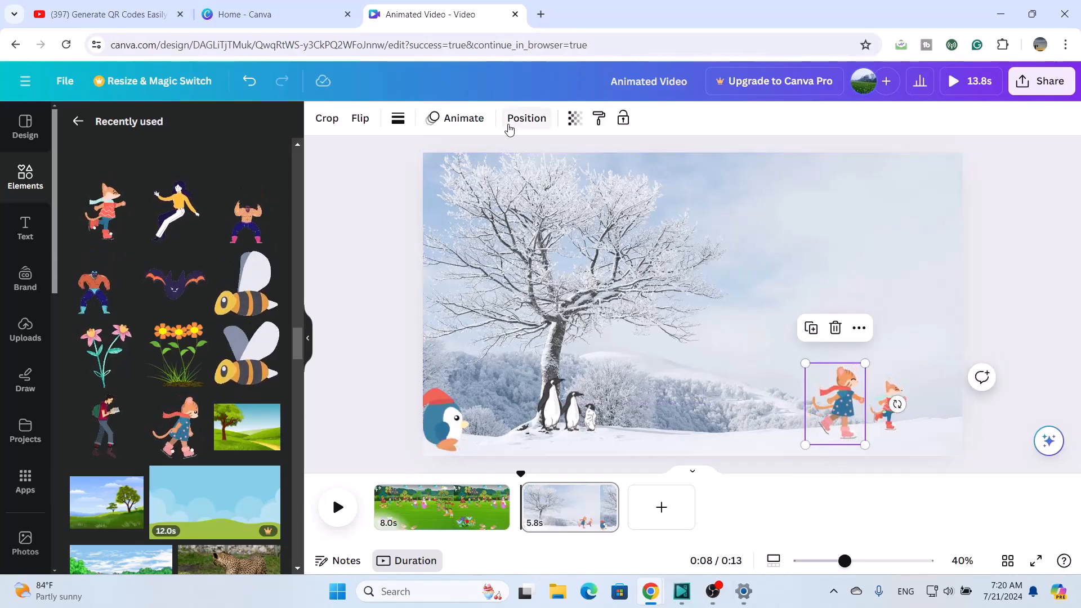
Step: Flip the skating cat horizontally and rearrange the skaters so the fox stands on the left and the cat on the right
left_click(360, 119)
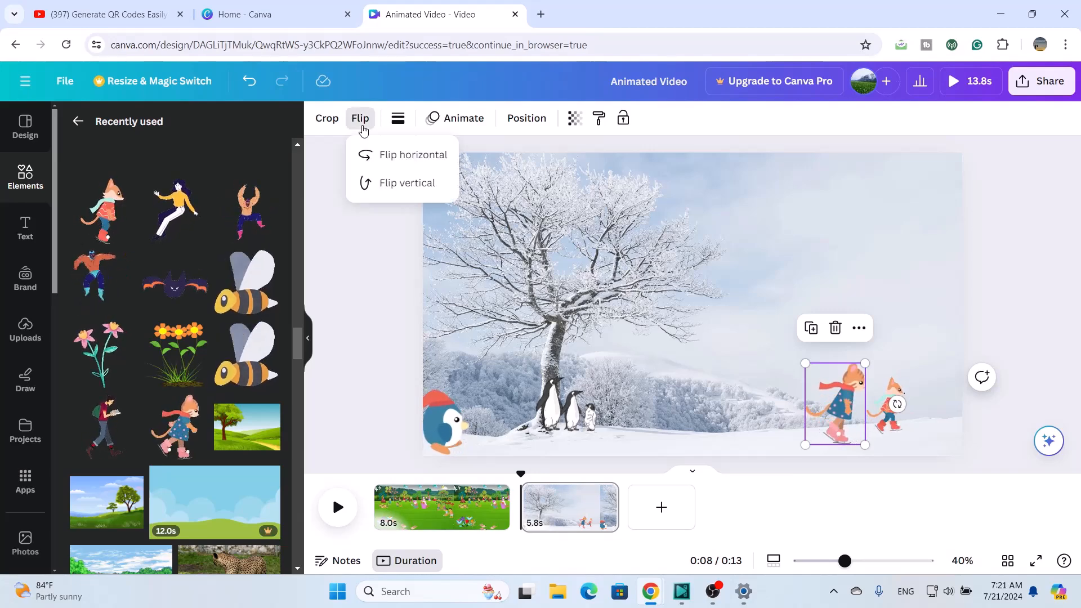
left_click(392, 156)
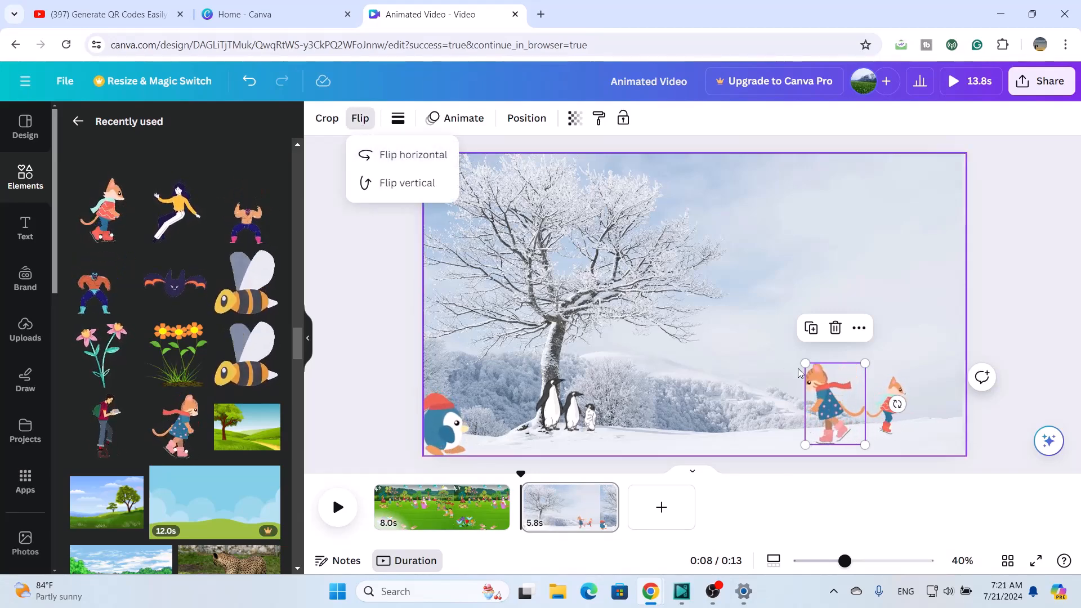
mouse_move(889, 397)
left_mouse_down()
mouse_move(797, 390)
mouse_move(884, 414)
mouse_move(882, 396)
mouse_move(883, 407)
left_mouse_up()
left_click(842, 407)
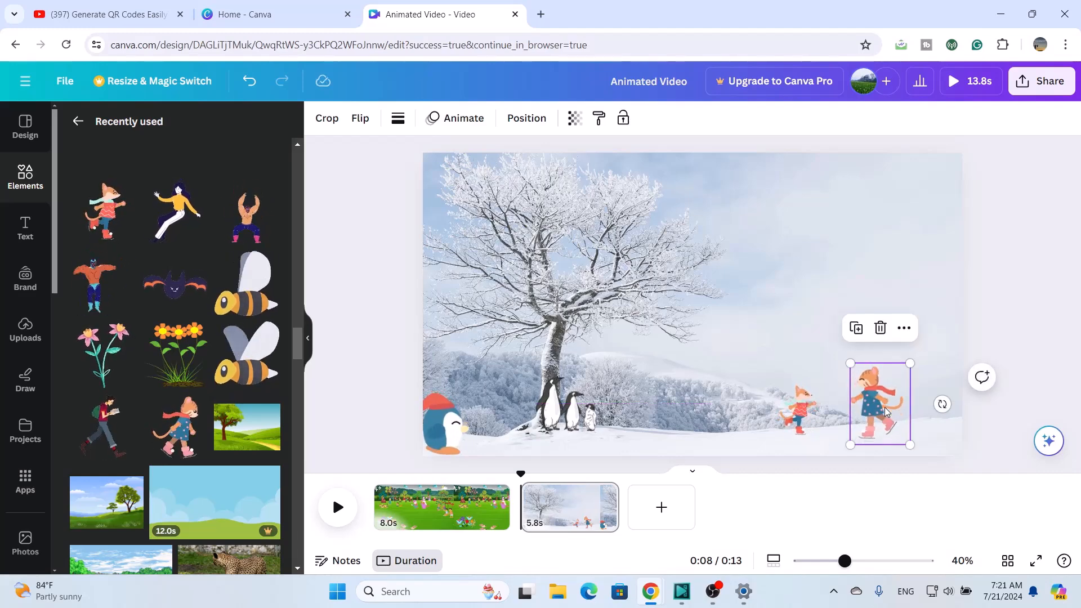
Step: Create a custom motion path that carries the skating cat back and forth between its spot and the fox
left_click(479, 125)
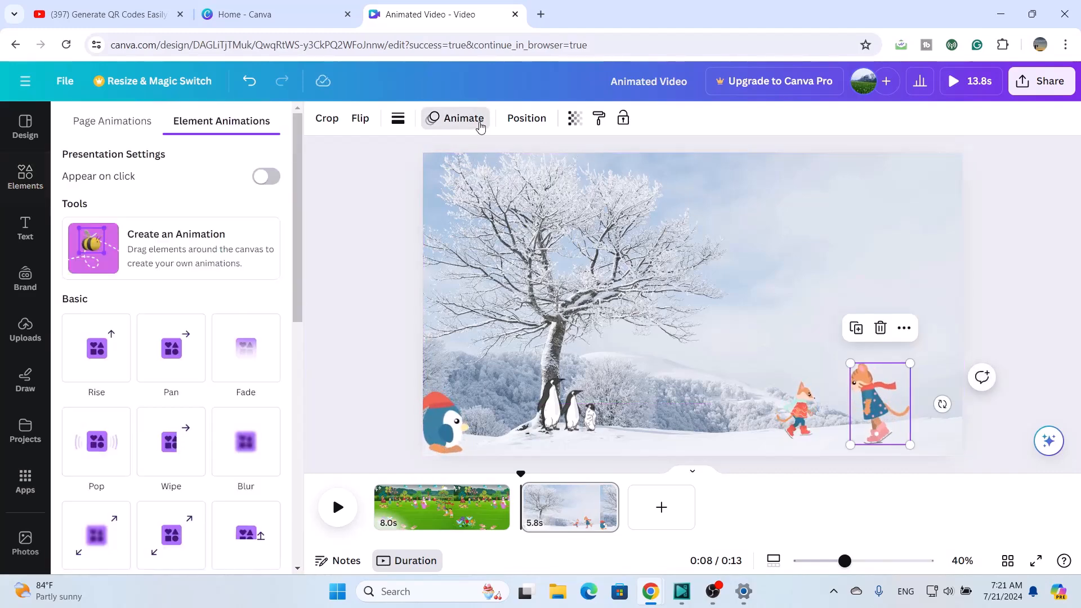
left_click(70, 260)
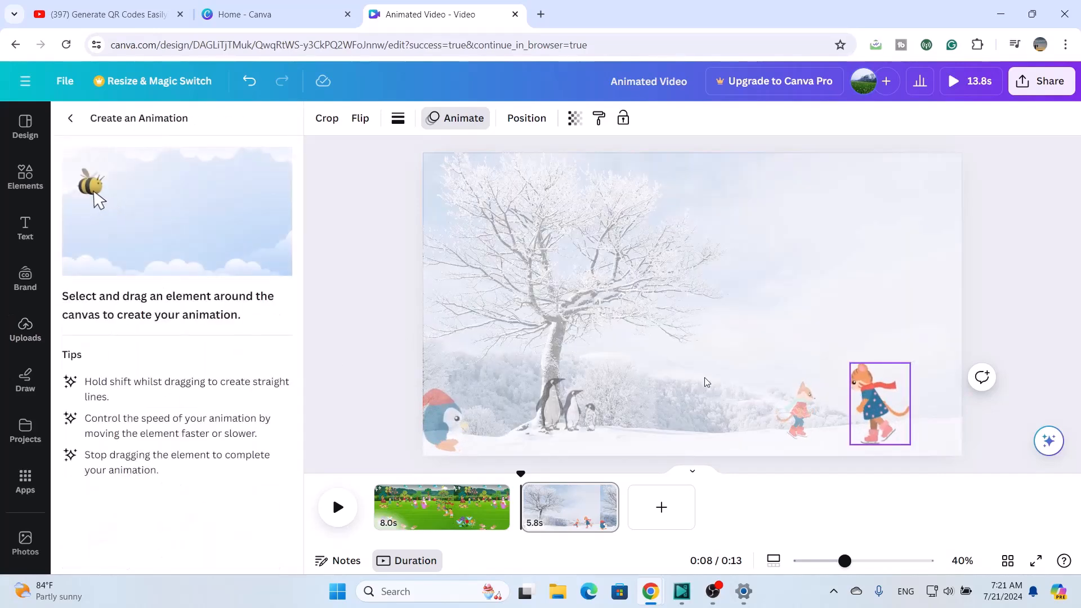
left_click_drag(869, 409, 788, 403)
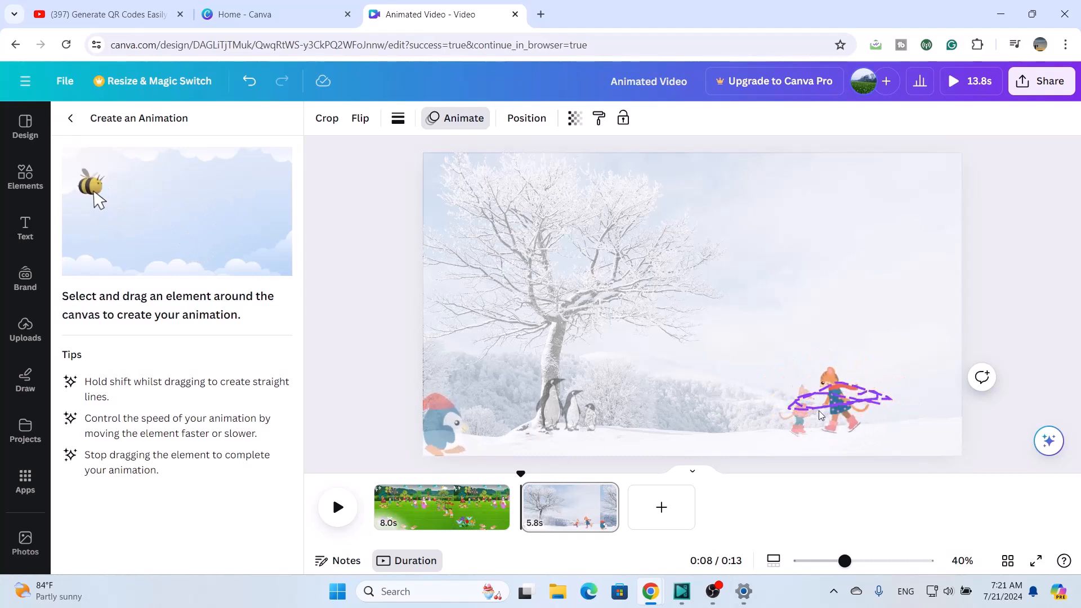
left_click_drag(813, 425, 813, 425)
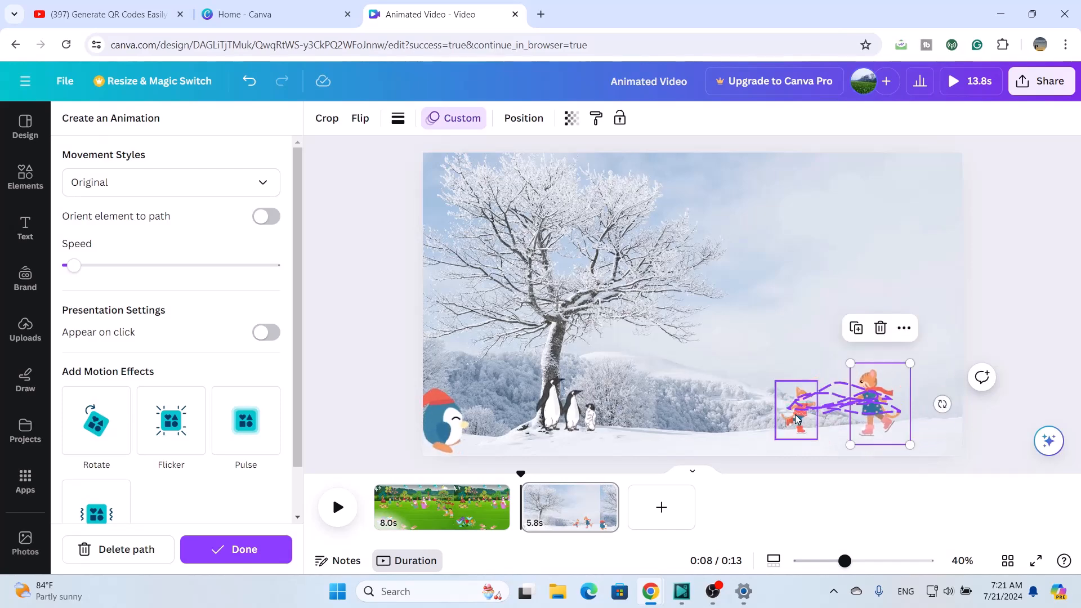
Step: Move the skating fox right beside the cat and give it a custom motion path looping back and forth across the snow
mouse_move(796, 420)
left_mouse_down()
mouse_move(822, 400)
mouse_move(897, 412)
mouse_move(832, 414)
left_mouse_up()
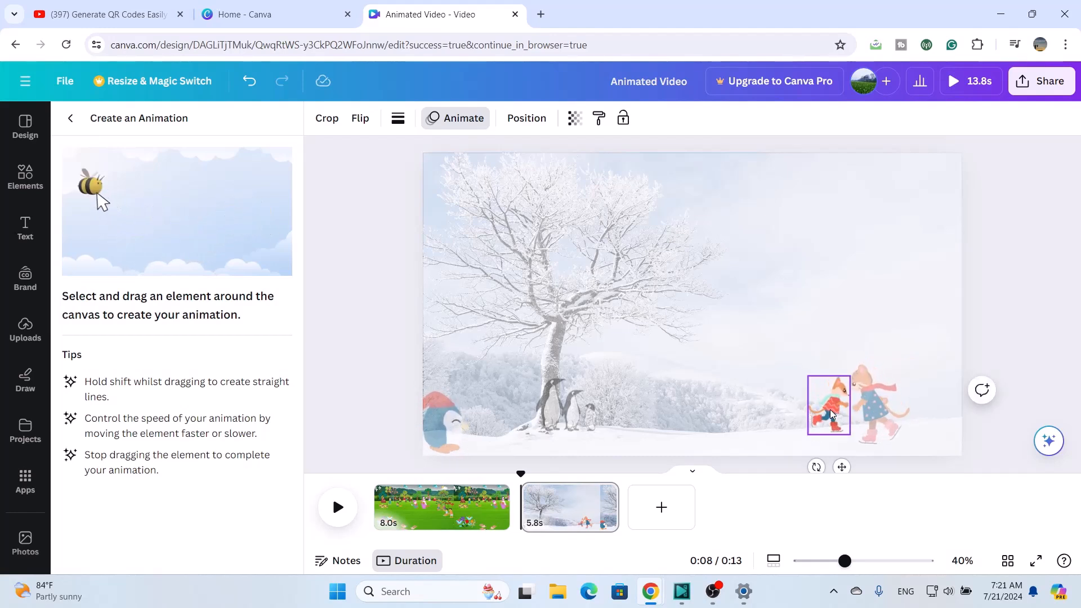
mouse_move(832, 414)
left_mouse_down()
mouse_move(951, 409)
mouse_move(822, 412)
mouse_move(836, 404)
mouse_move(933, 404)
mouse_move(916, 420)
mouse_move(774, 435)
mouse_move(826, 417)
left_mouse_up()
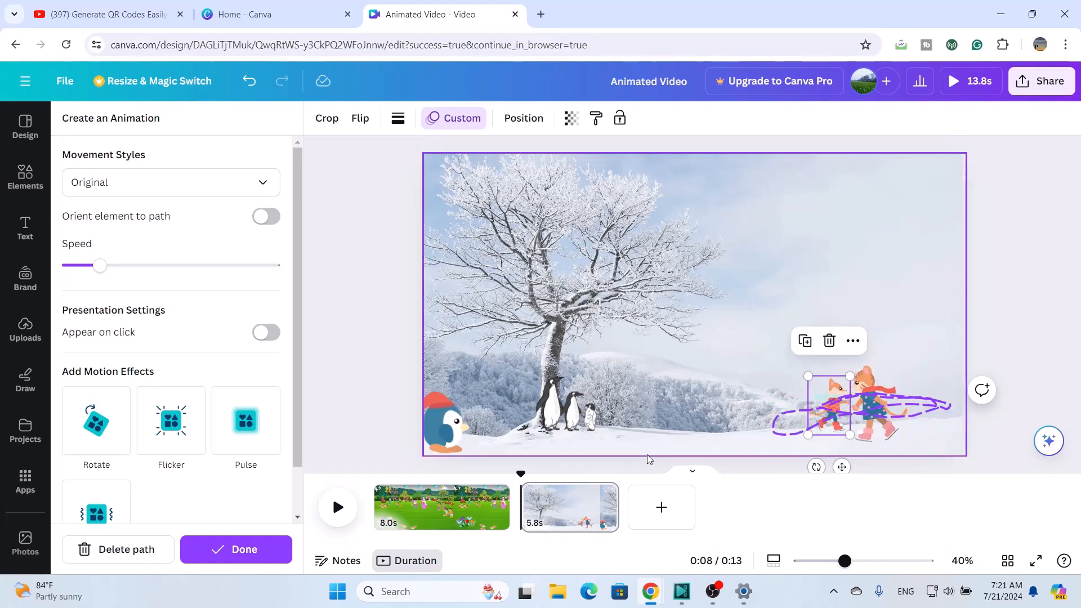
key("Escape")
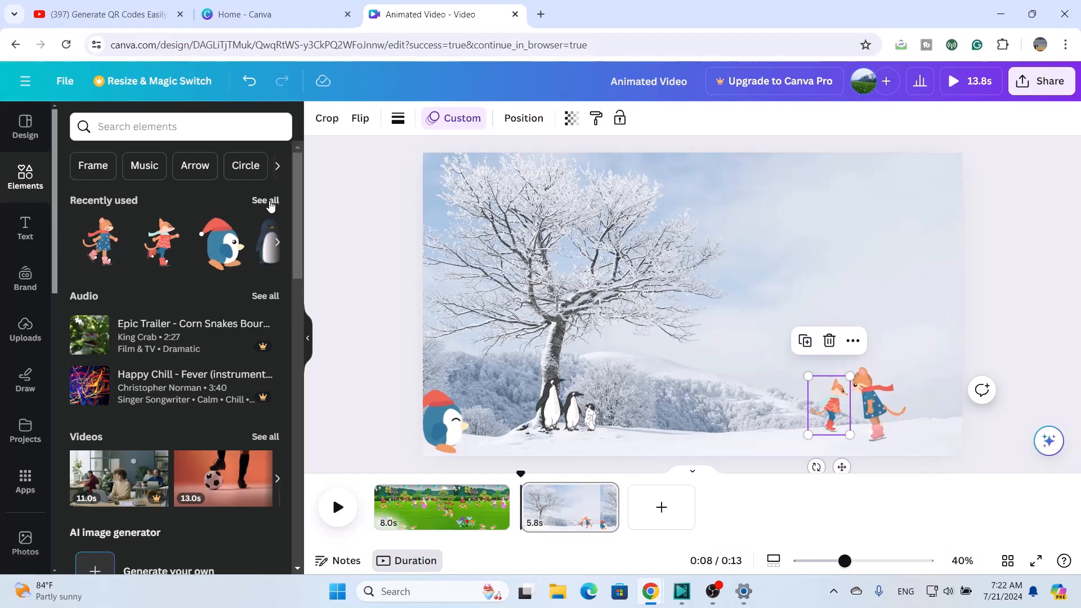
Step: Add the three headscarf girls in teal, white and purple scarves from the recently used elements
left_click(266, 201)
scroll(188, 394, "down", 8)
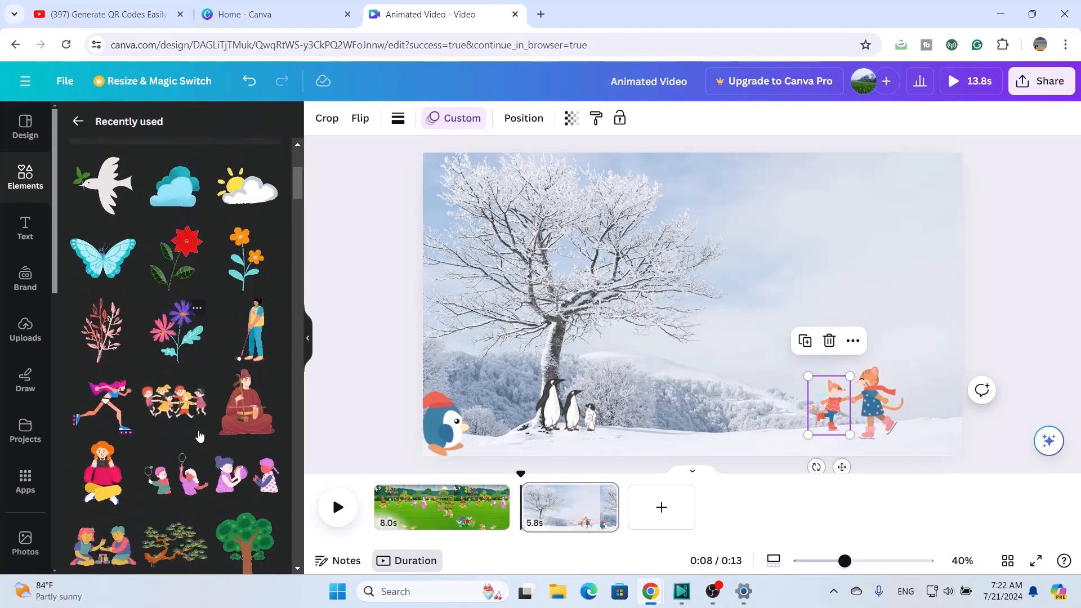
scroll(169, 422, "down", 2)
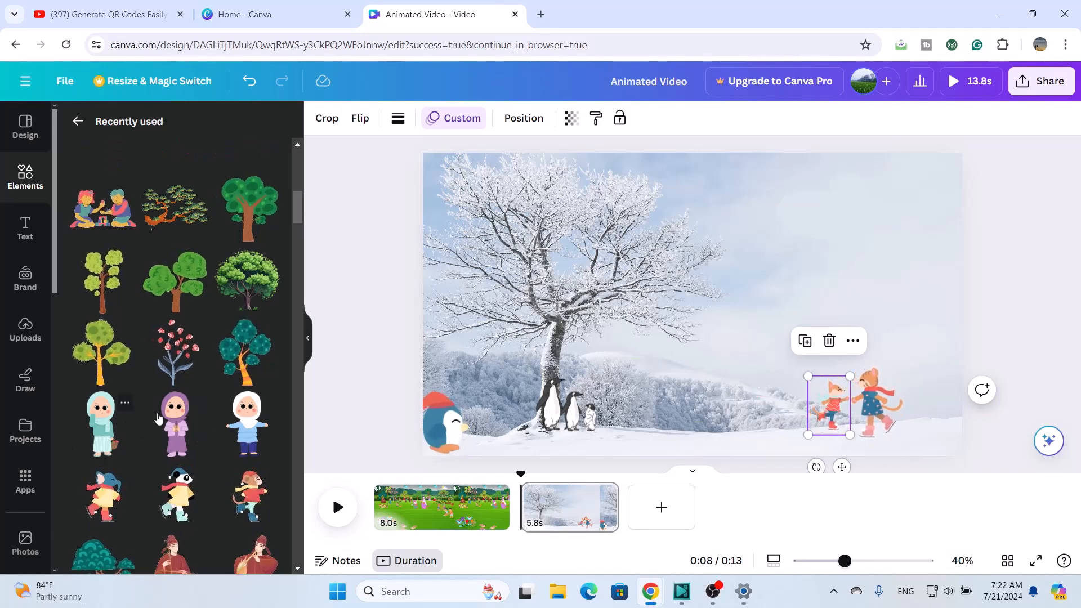
left_click(101, 430)
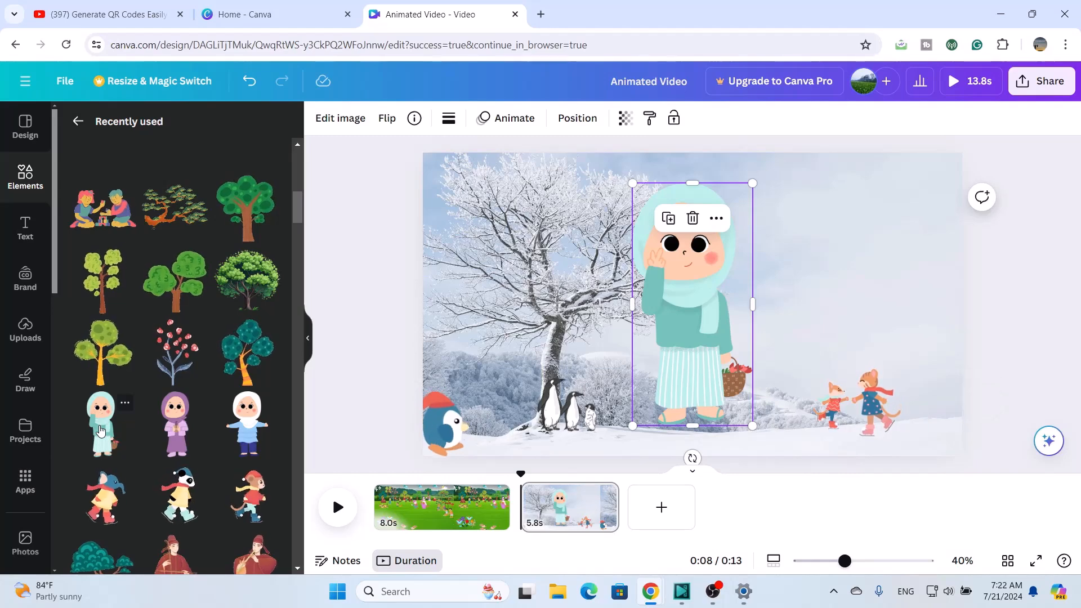
left_click(256, 428)
left_click(187, 421)
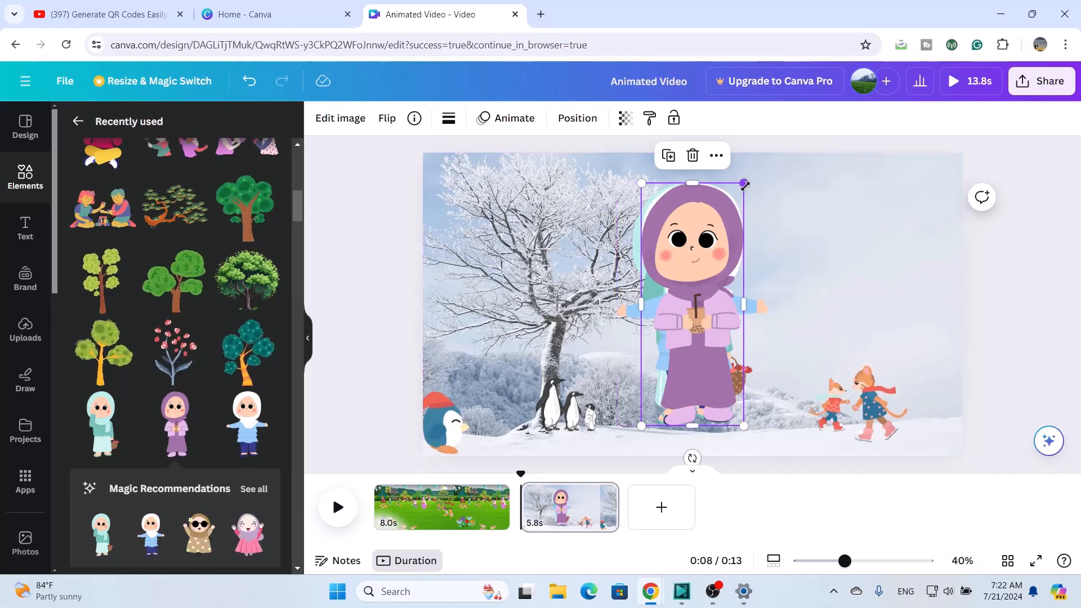
Step: Shrink the three girls and line them up on the snow between the penguins and skaters, in the order white, purple, teal scarf
left_click_drag(744, 185, 665, 370)
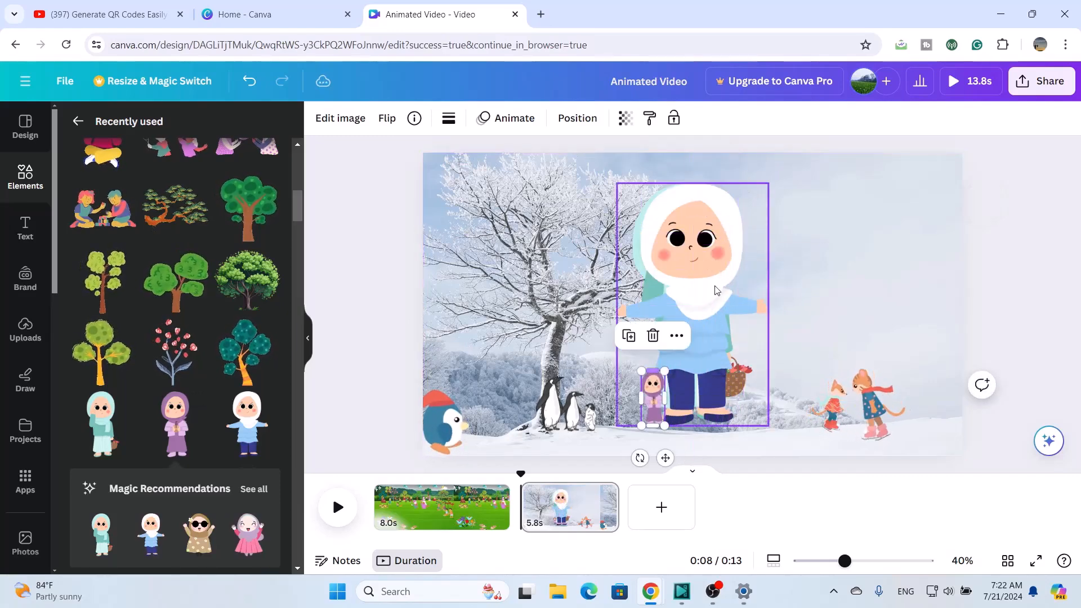
left_click(713, 289)
left_click_drag(769, 184, 655, 347)
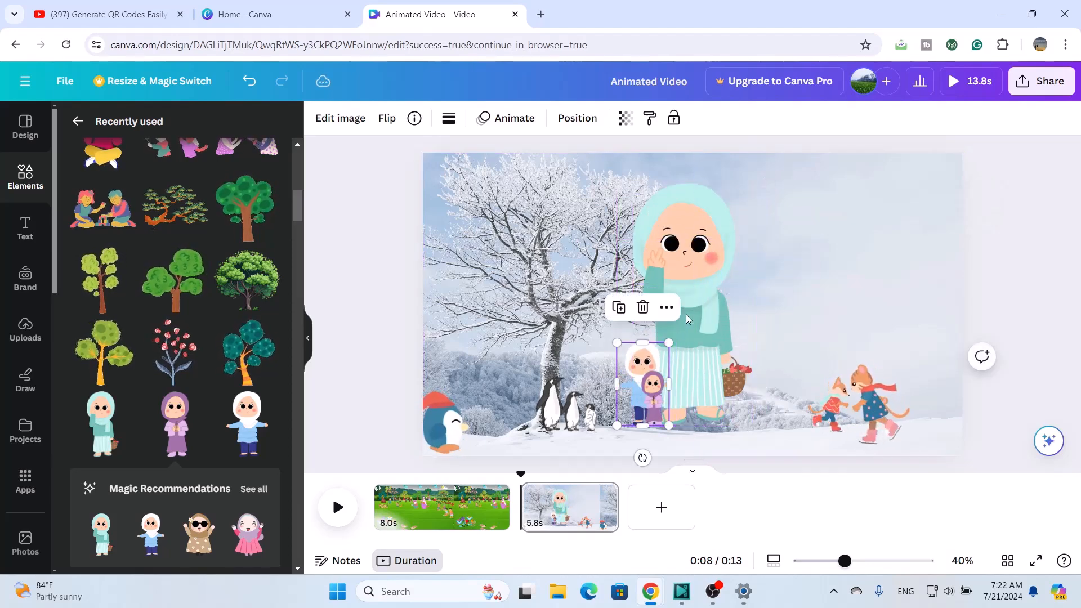
left_click(686, 319)
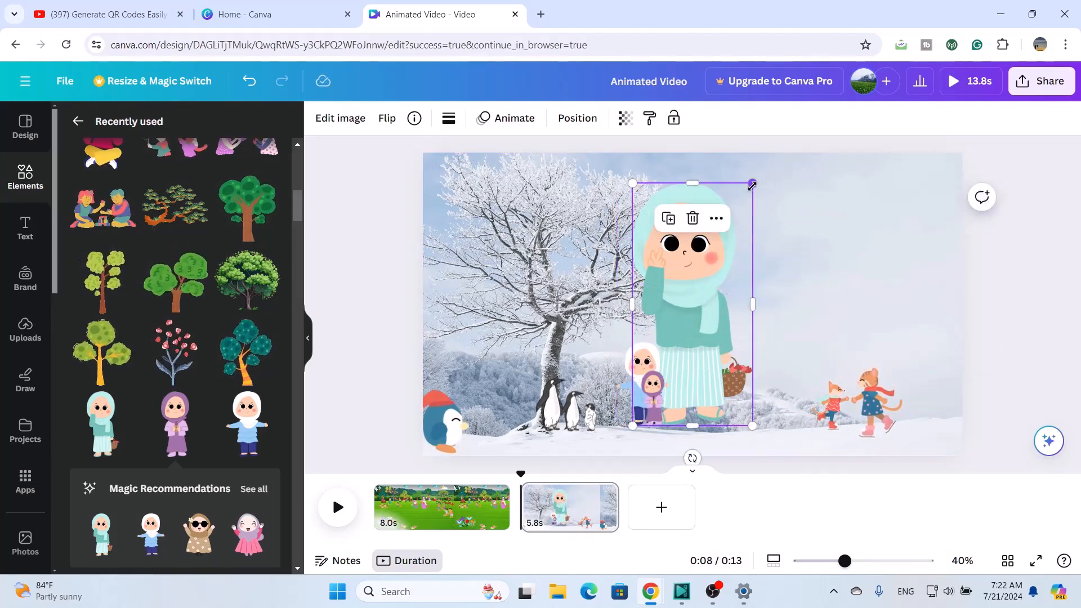
left_click_drag(752, 185, 684, 396)
left_click(656, 389)
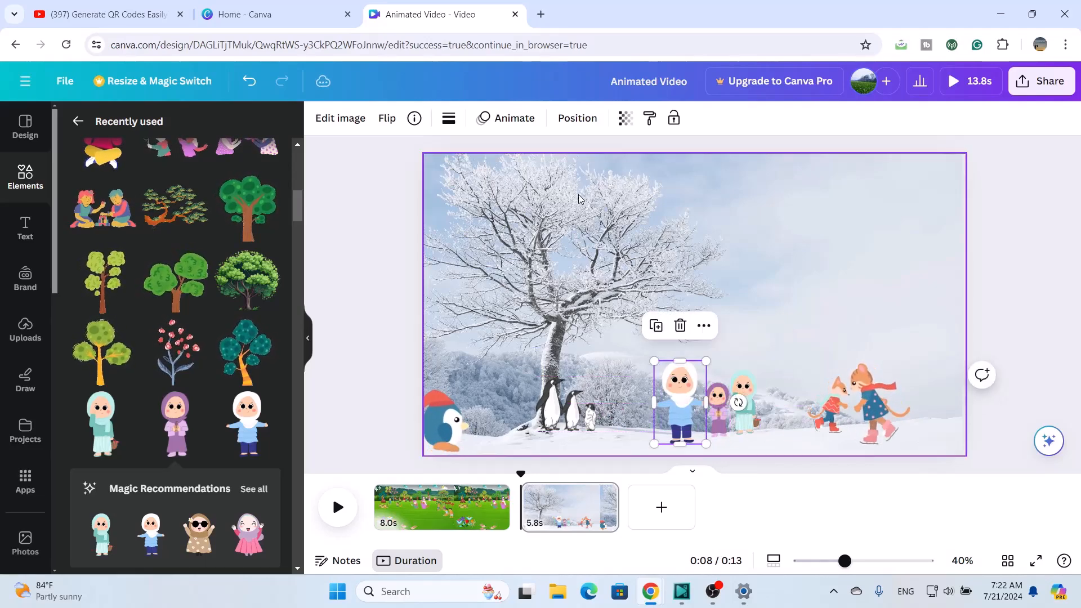
Step: Give each of the three girls her own short custom motion path around the spot where she stands
left_click(511, 119)
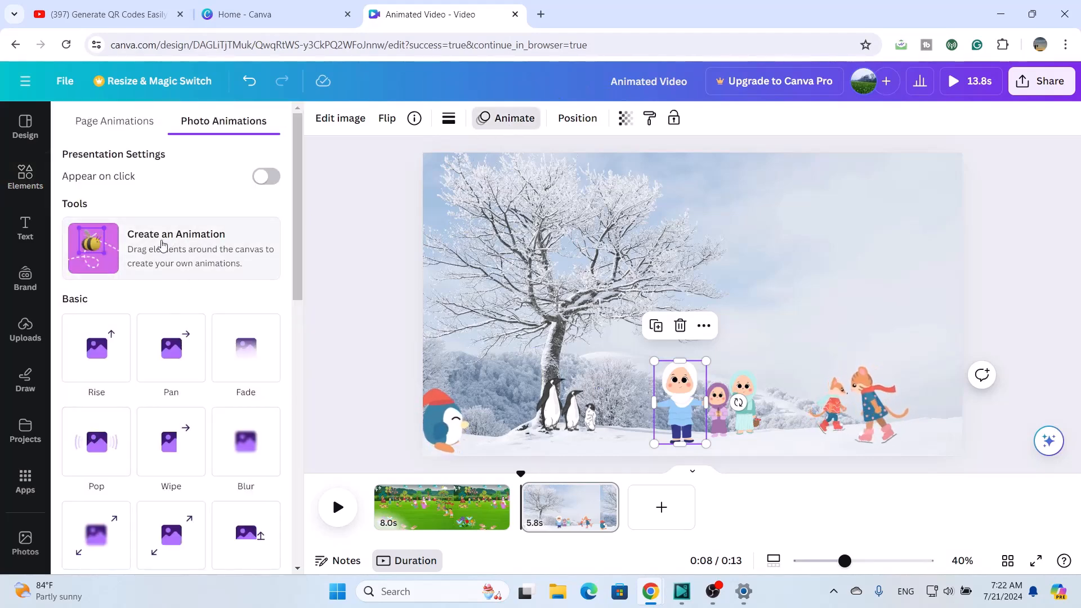
left_click(159, 245)
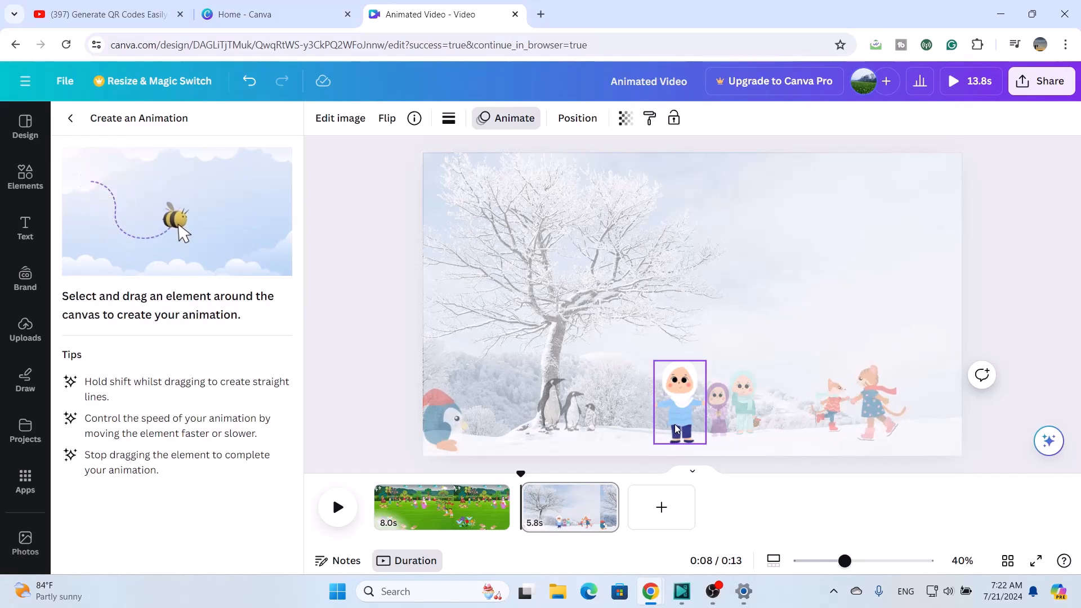
left_click_drag(678, 426, 678, 424)
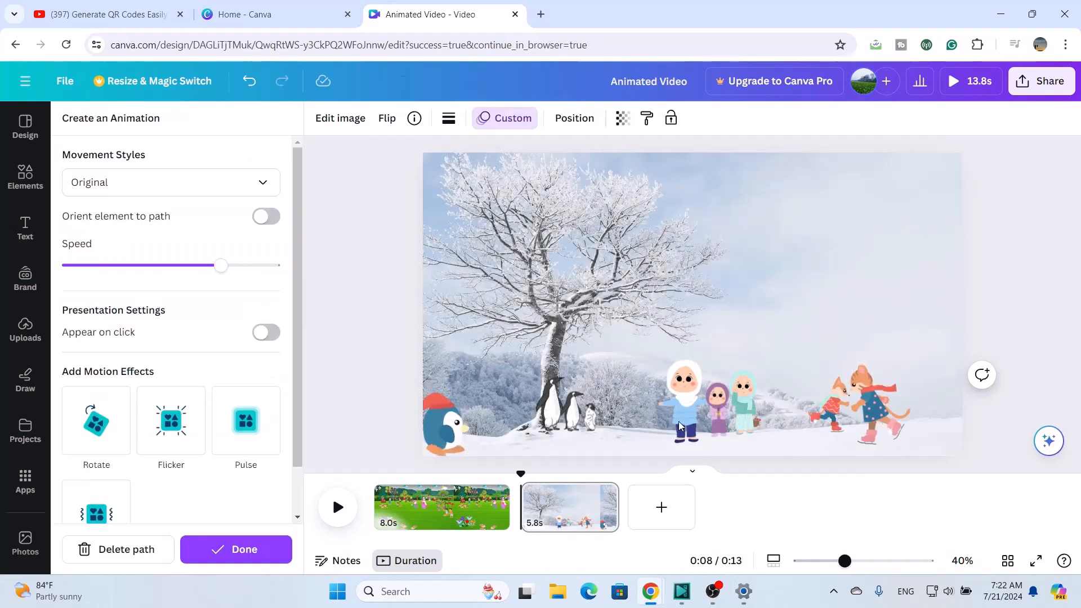
left_click(713, 405)
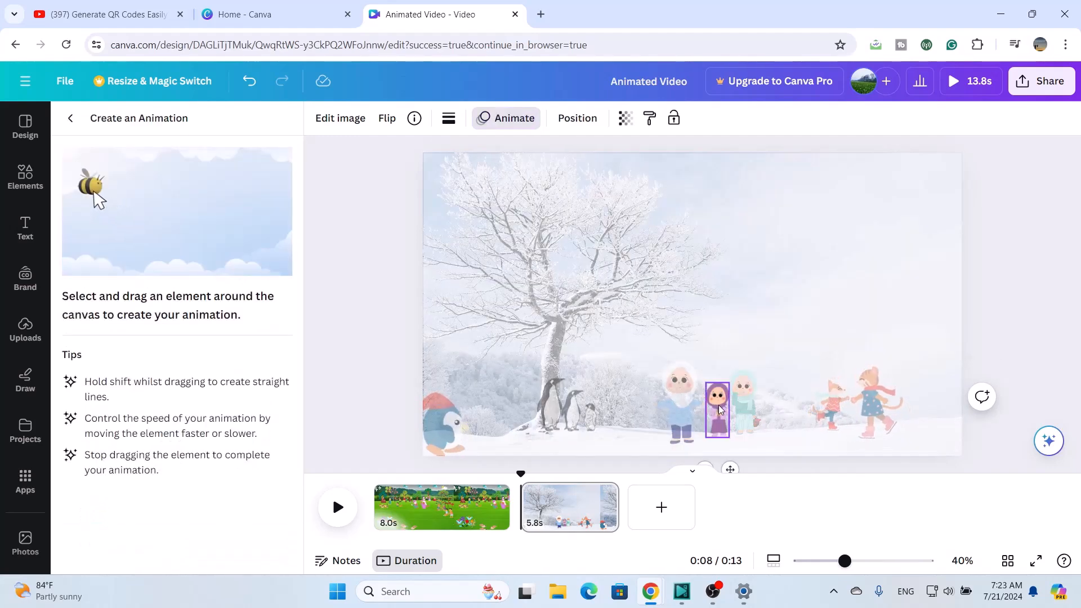
left_click_drag(718, 404, 704, 406)
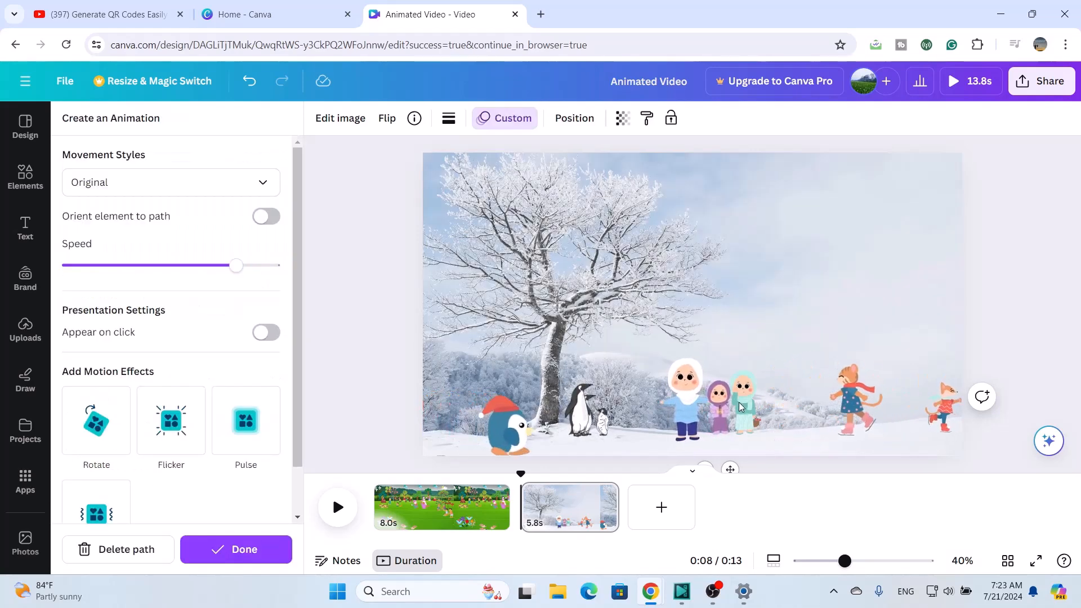
left_click(741, 406)
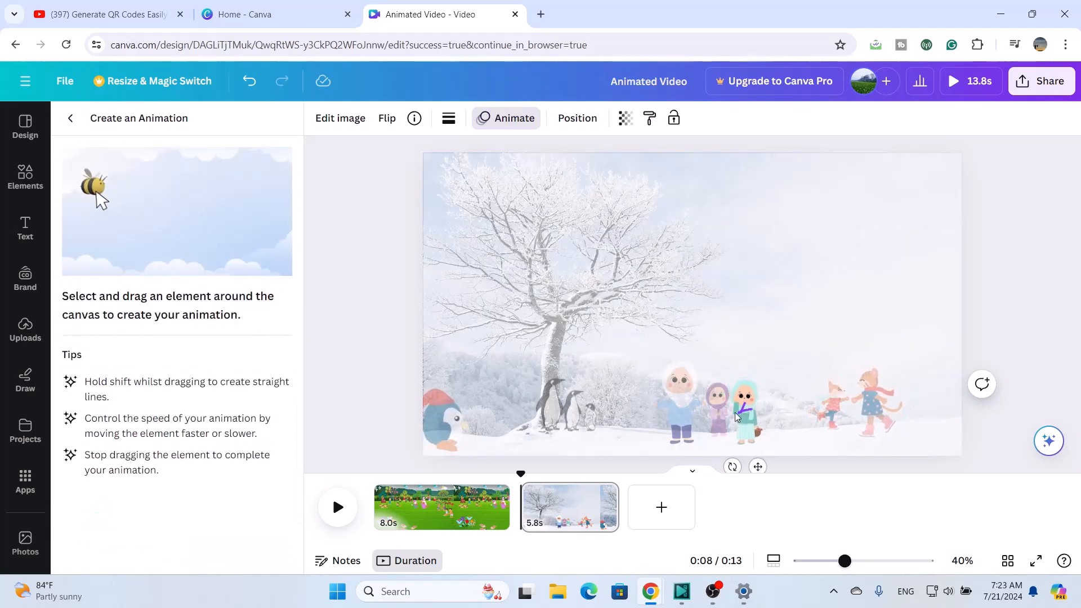
left_click_drag(728, 415, 728, 415)
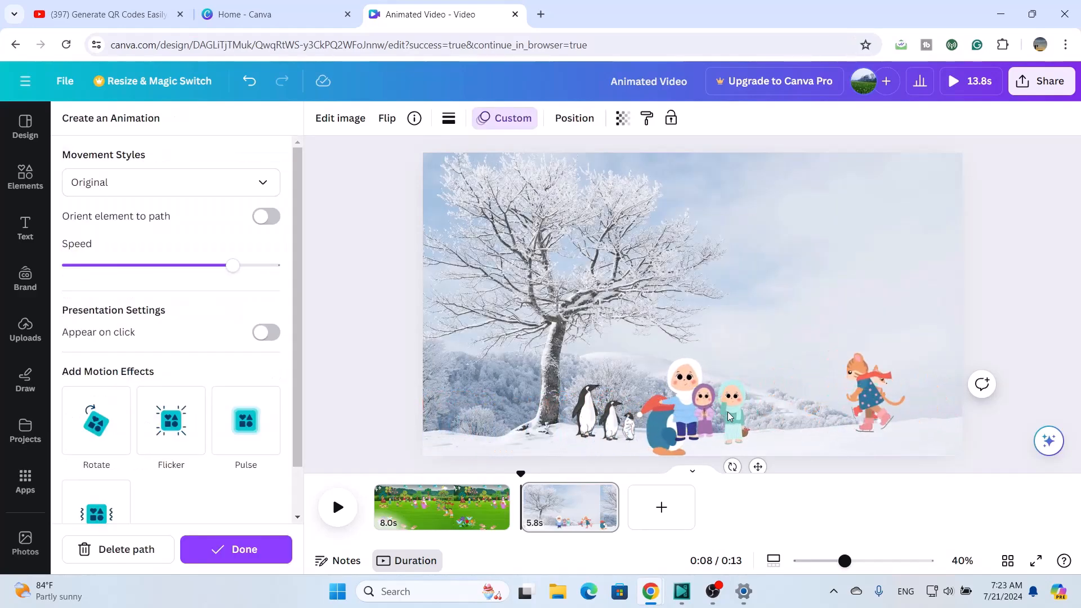
left_click(244, 549)
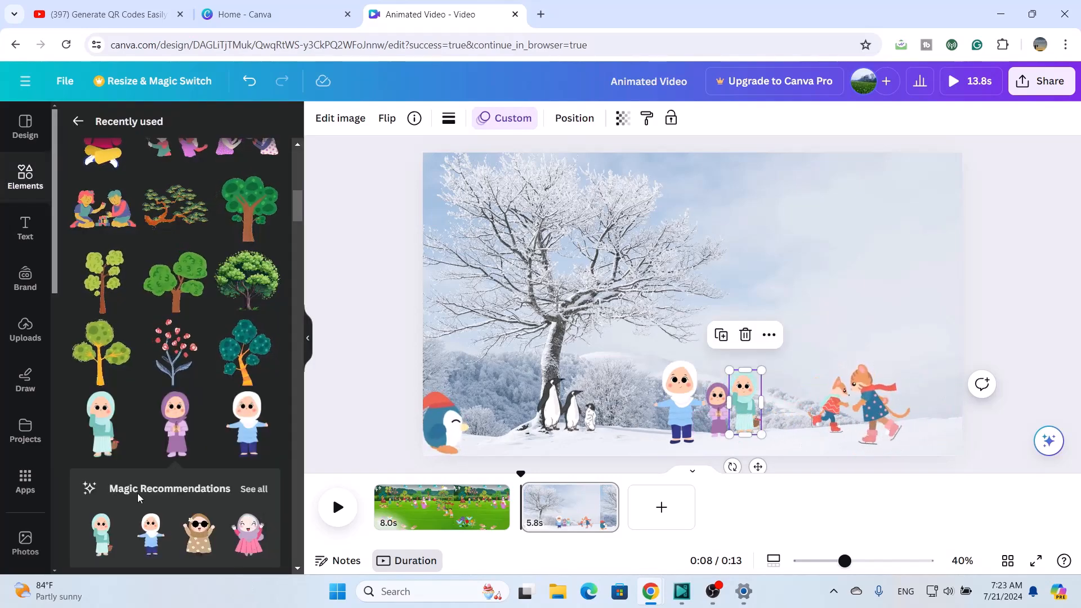
scroll(137, 493, "down", 4)
scroll(137, 493, "down", 4)
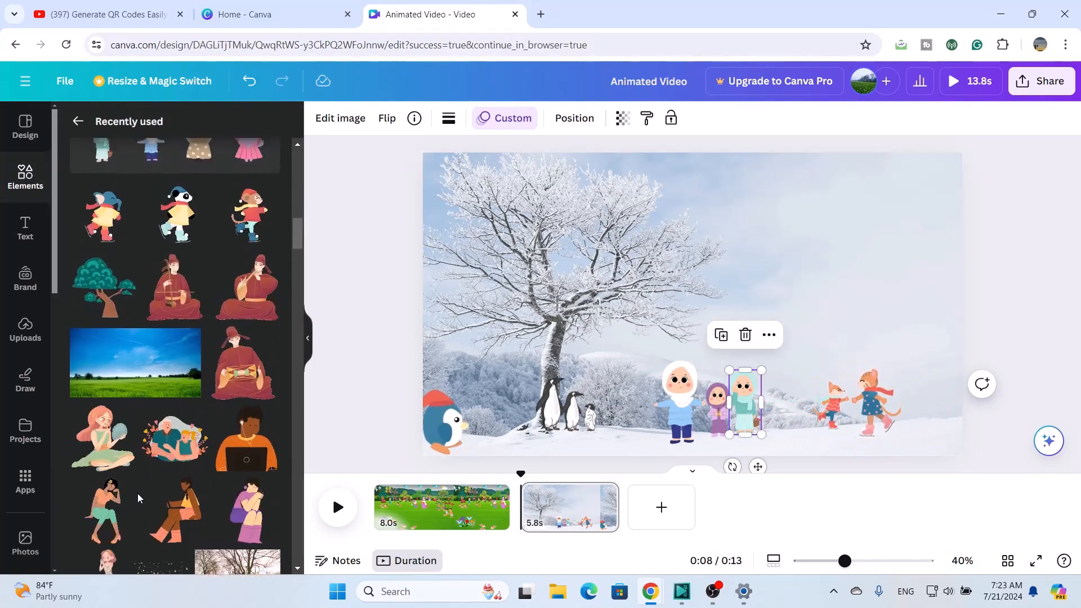
scroll(138, 493, "up", 7)
scroll(138, 493, "up", 5)
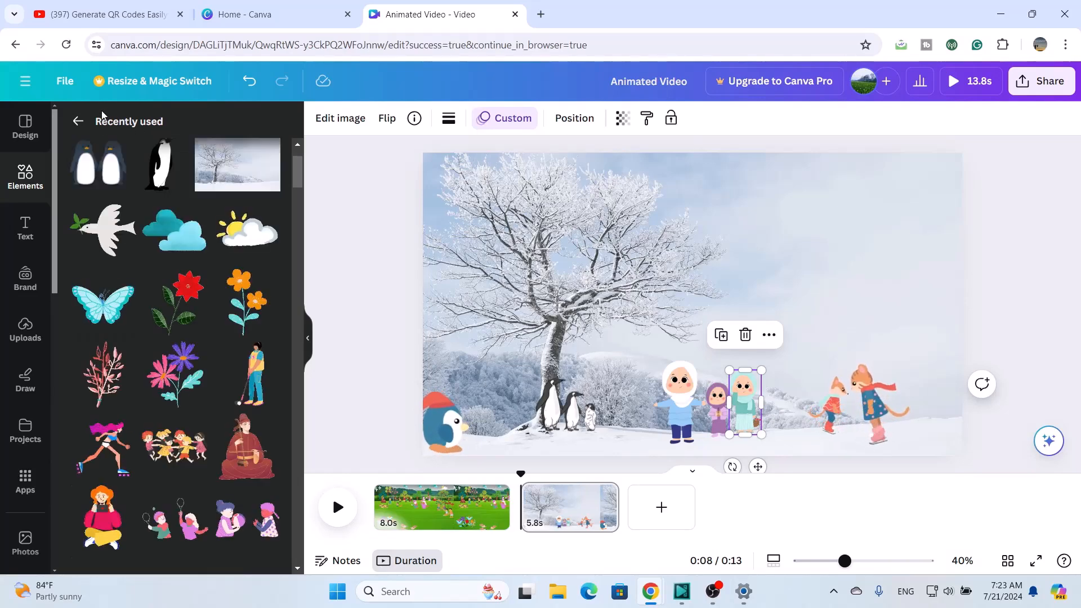
Step: Search the elements for "snow tree" and limit the results to animated graphics
left_click(84, 123)
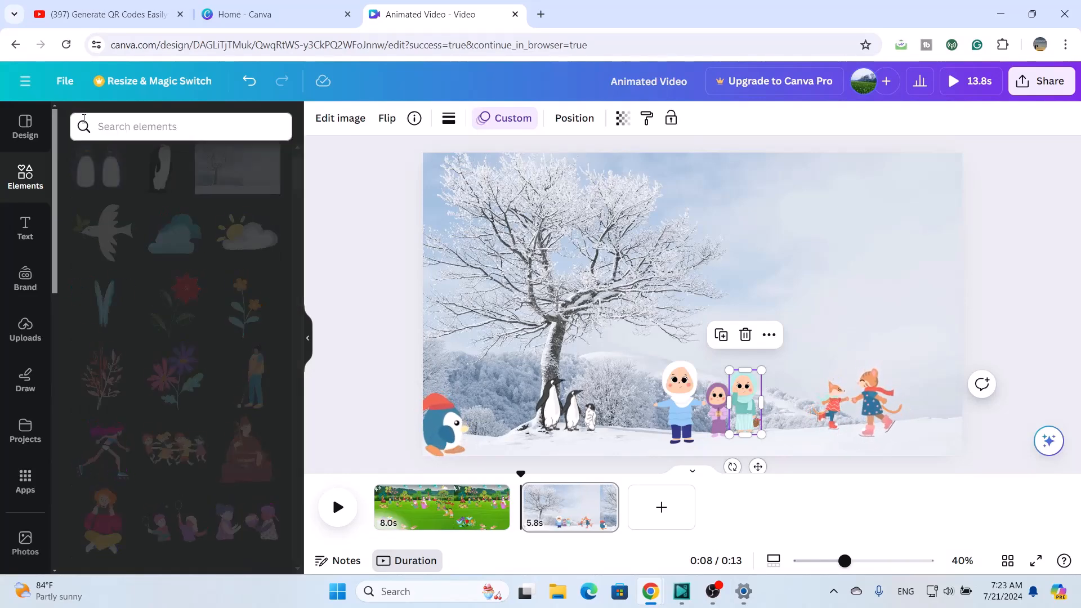
left_click(159, 127)
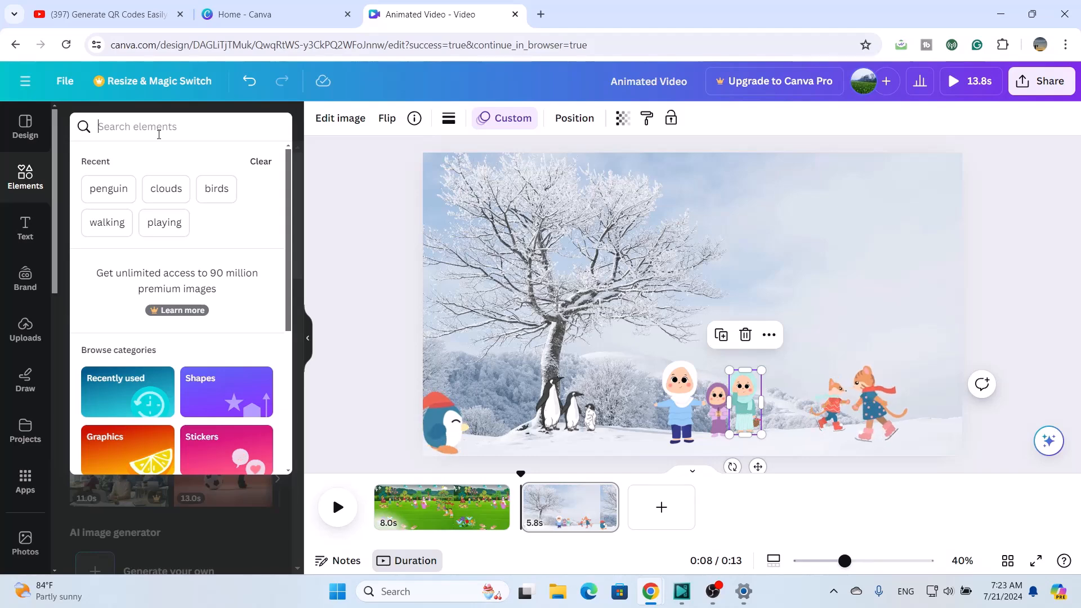
type("sn")
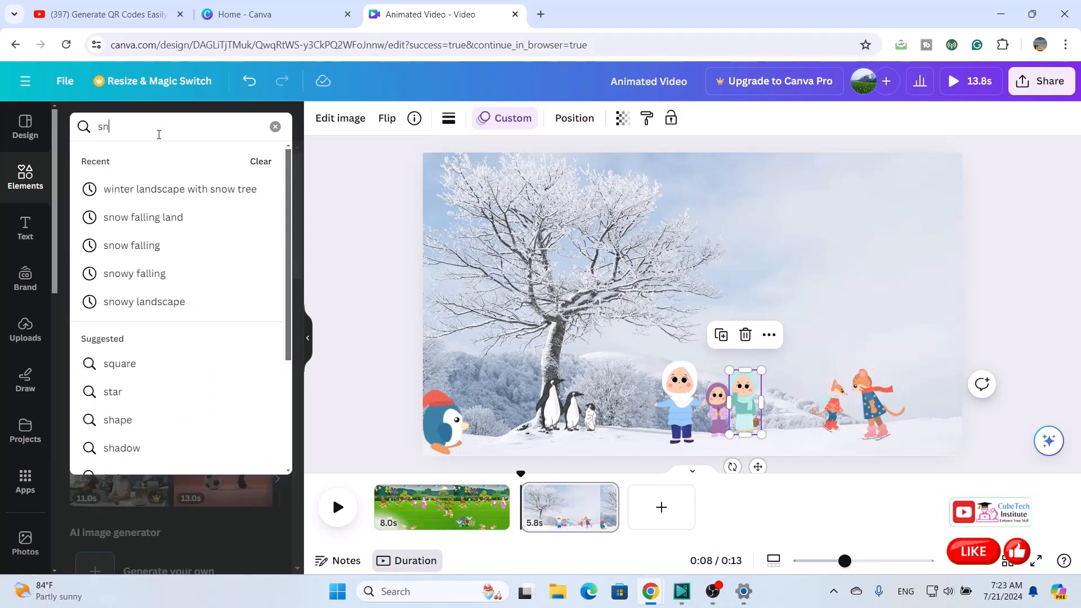
type("ow tree")
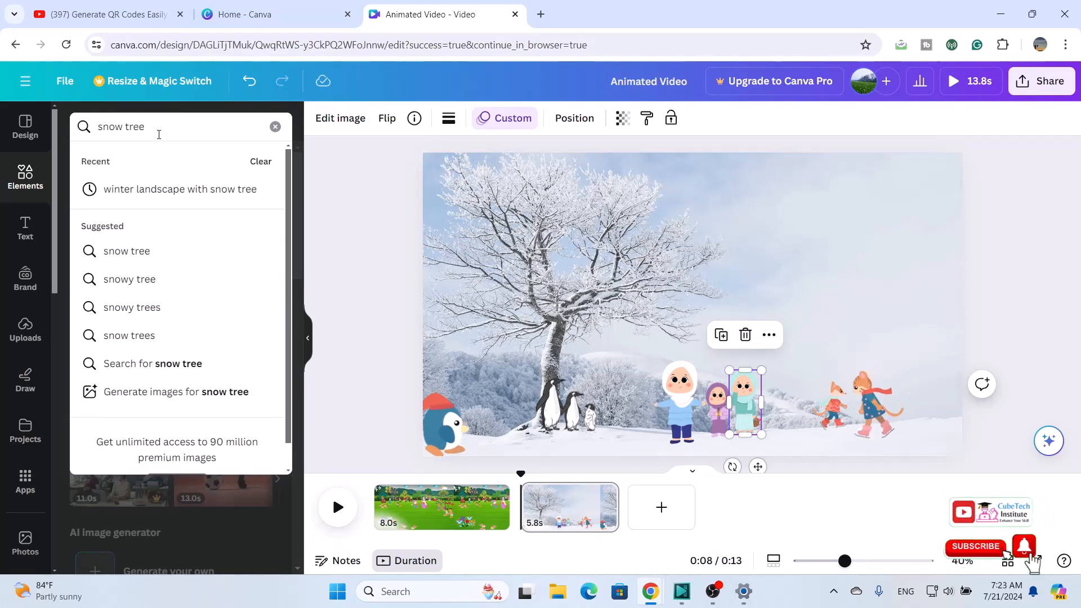
key("Return")
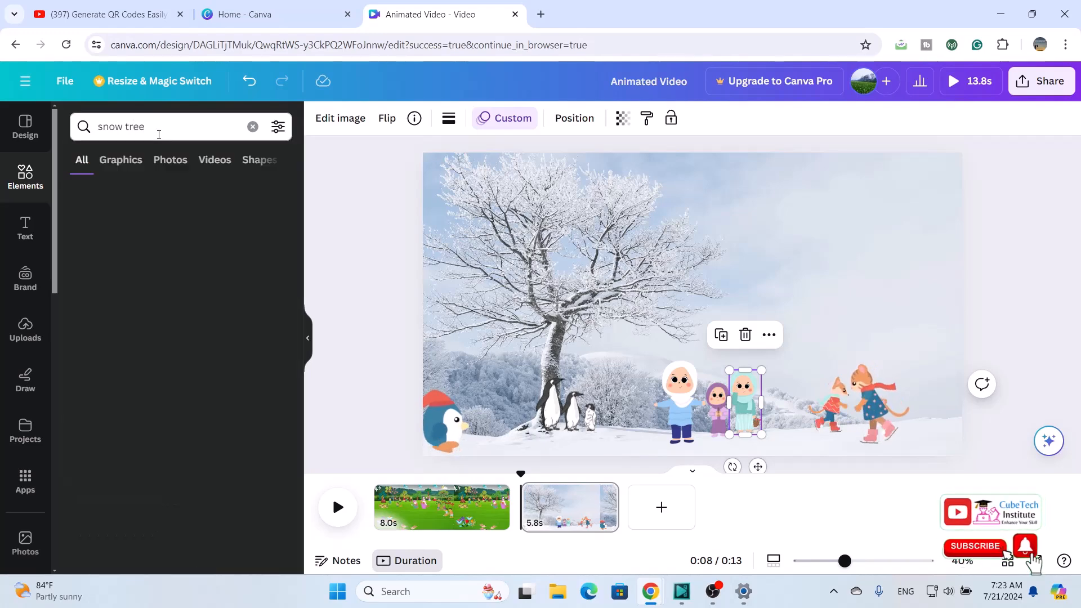
left_click(121, 159)
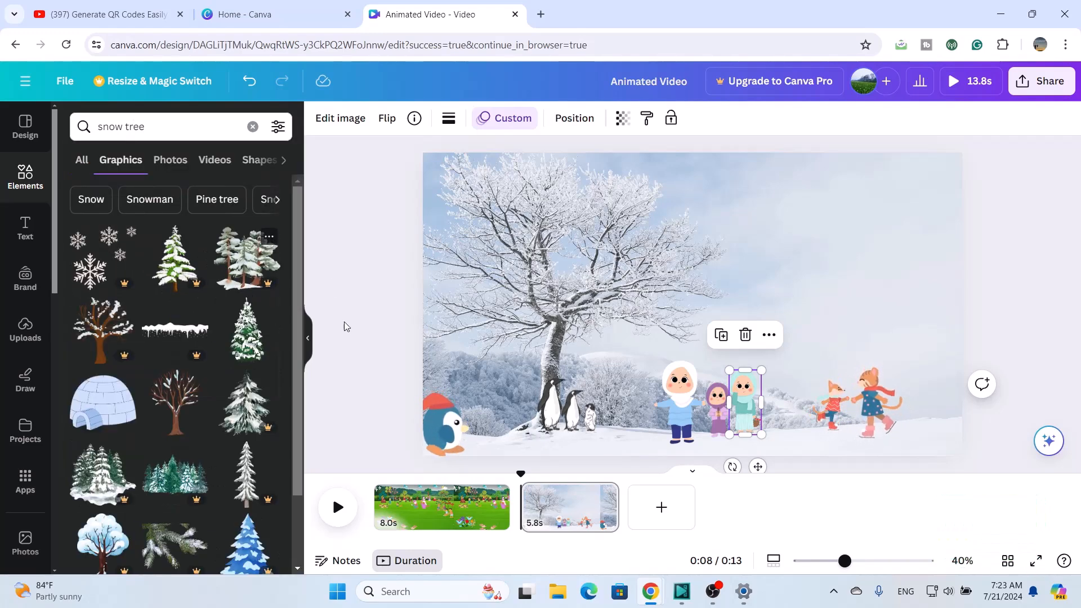
left_click(279, 127)
scroll(151, 367, "down", 2)
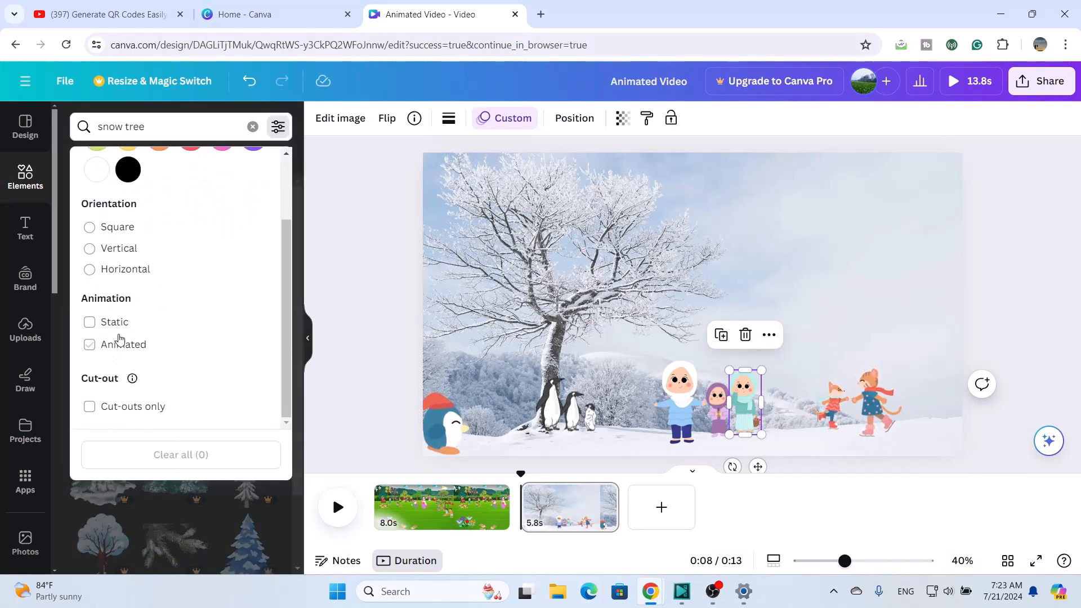
left_click(382, 331)
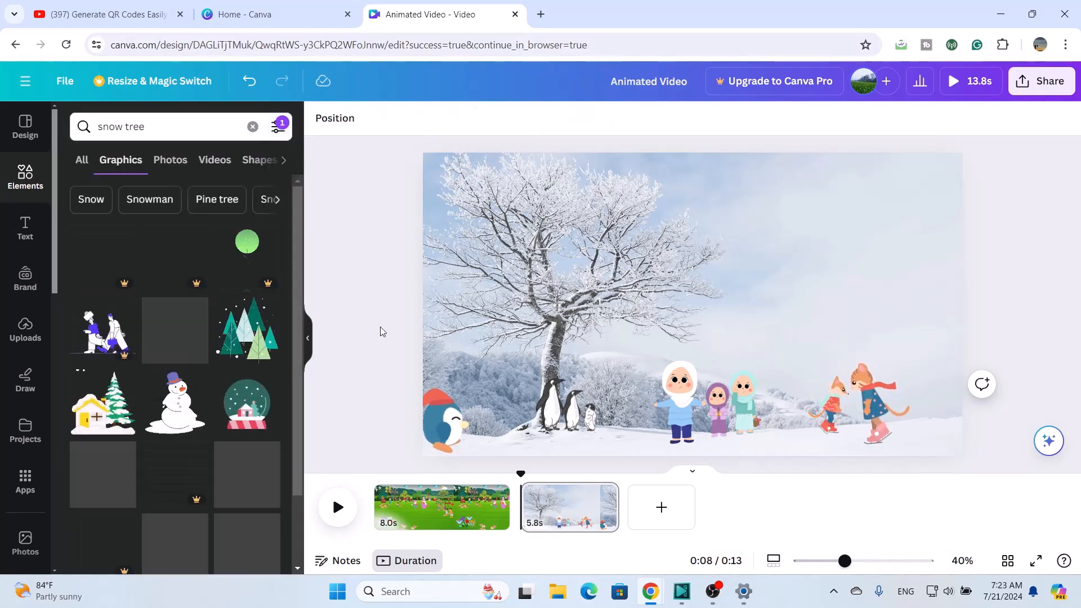
scroll(240, 404, "down", 3)
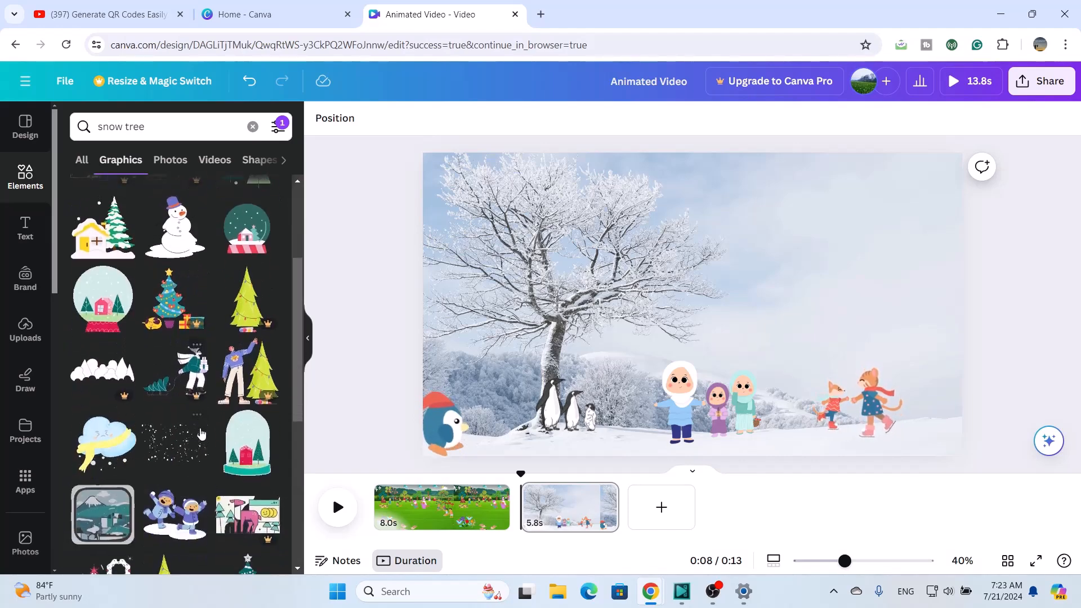
scroll(201, 434, "up", 1)
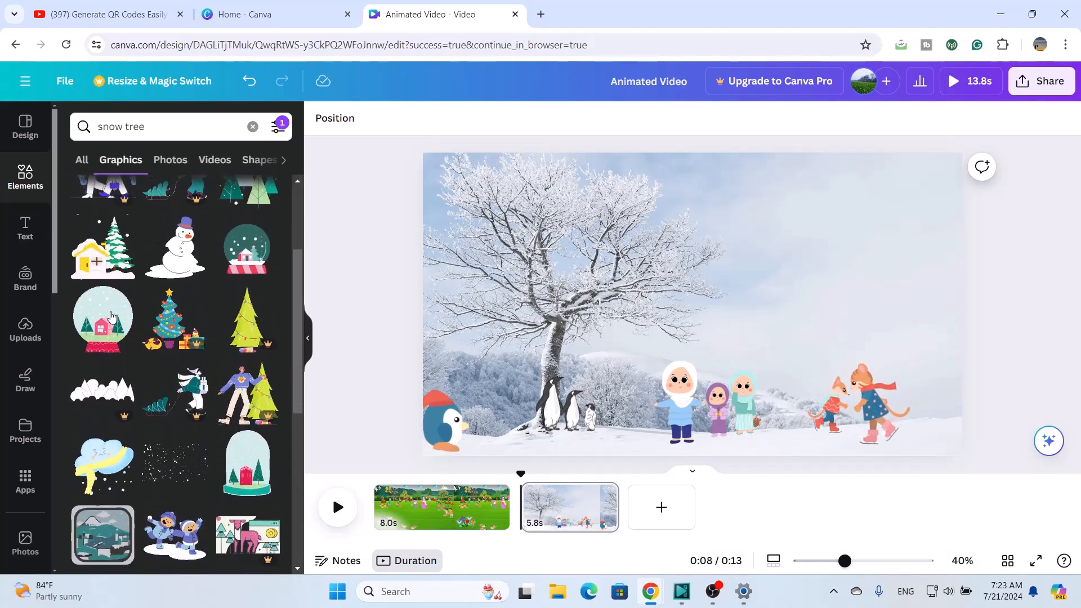
Step: Add the animated yellow snowy house with pine tree, shrink it to about 388 px square and place it behind the skaters' spot at the page's right edge
left_click(103, 279)
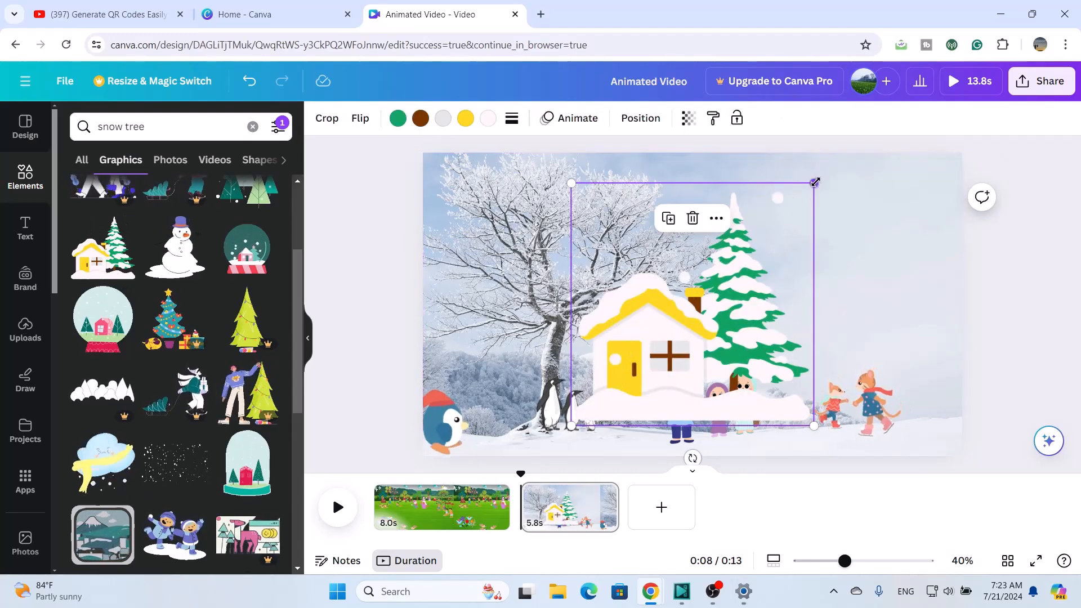
left_click_drag(814, 183, 680, 316)
left_click_drag(621, 403, 917, 393)
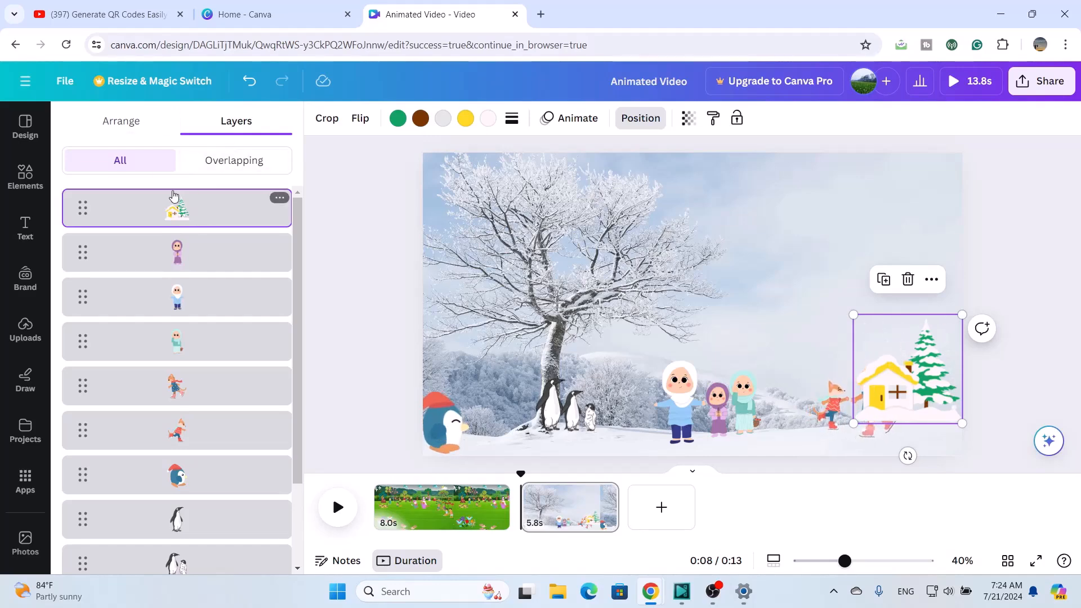
Step: Reorder the snowy house graphic so it sits behind the skating animals but in front of the snowy background
left_click(159, 123)
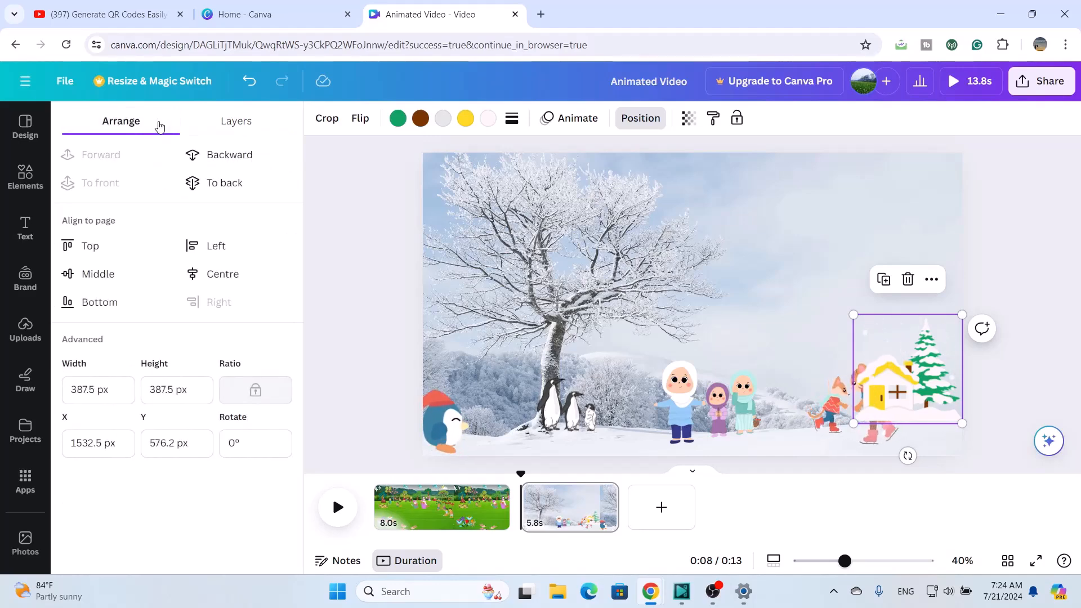
left_click(236, 157)
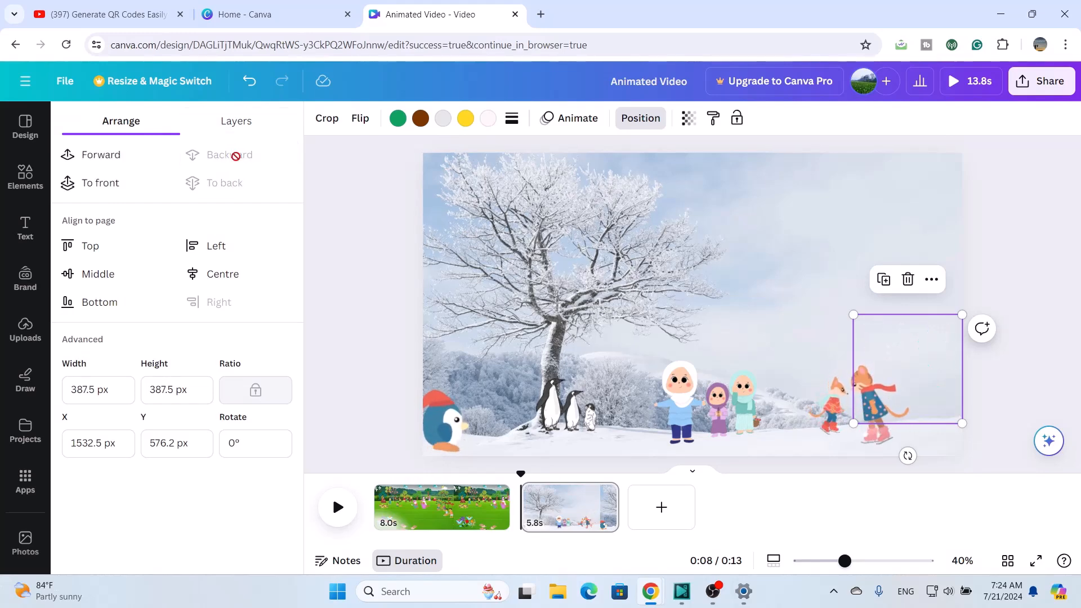
left_click(112, 162)
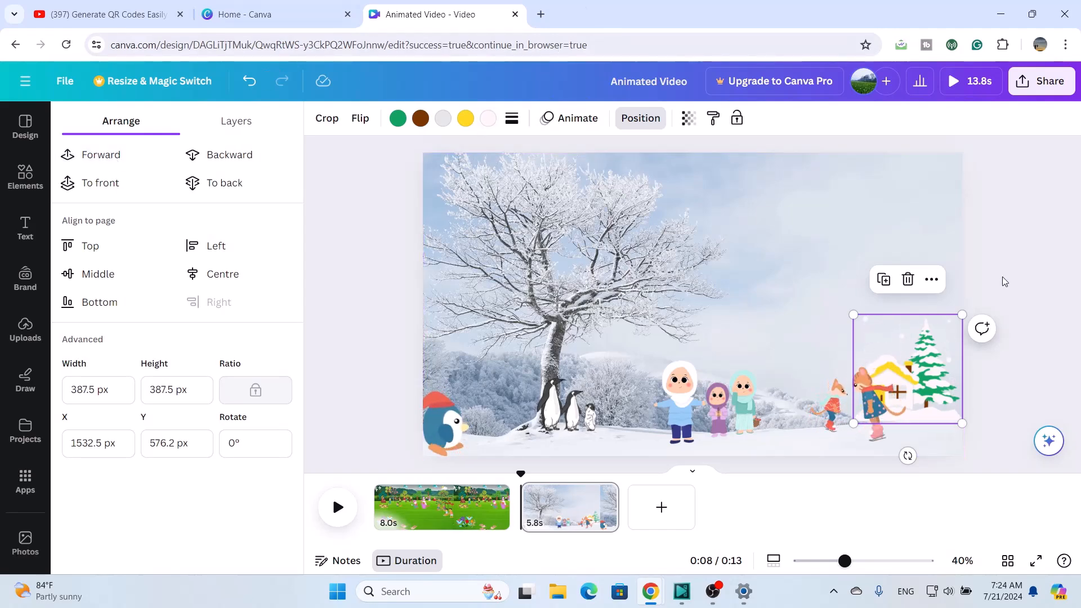
left_click(641, 117)
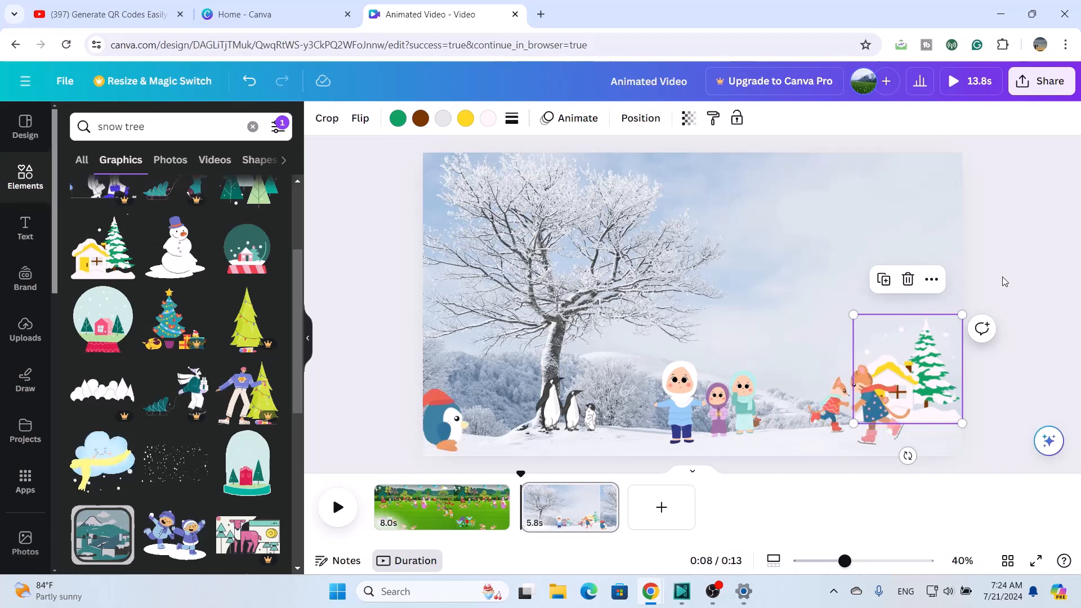
Step: Add the animated falling snow graphic, stretch it over the whole snowy page and lower its transparency to about 41
left_click(174, 466)
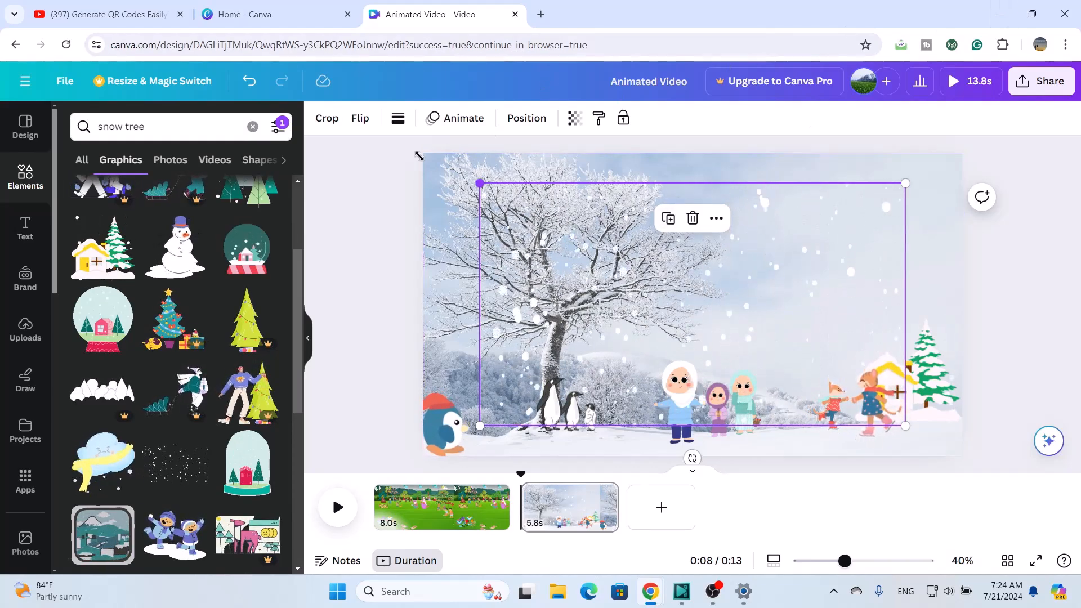
left_click_drag(418, 155, 419, 148)
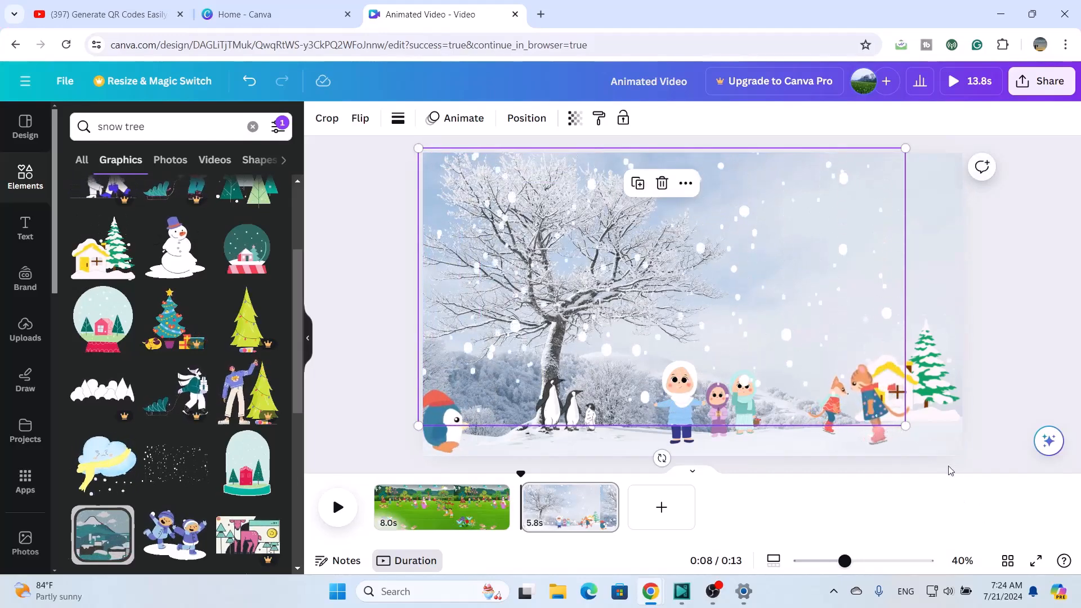
left_click_drag(938, 439, 975, 432)
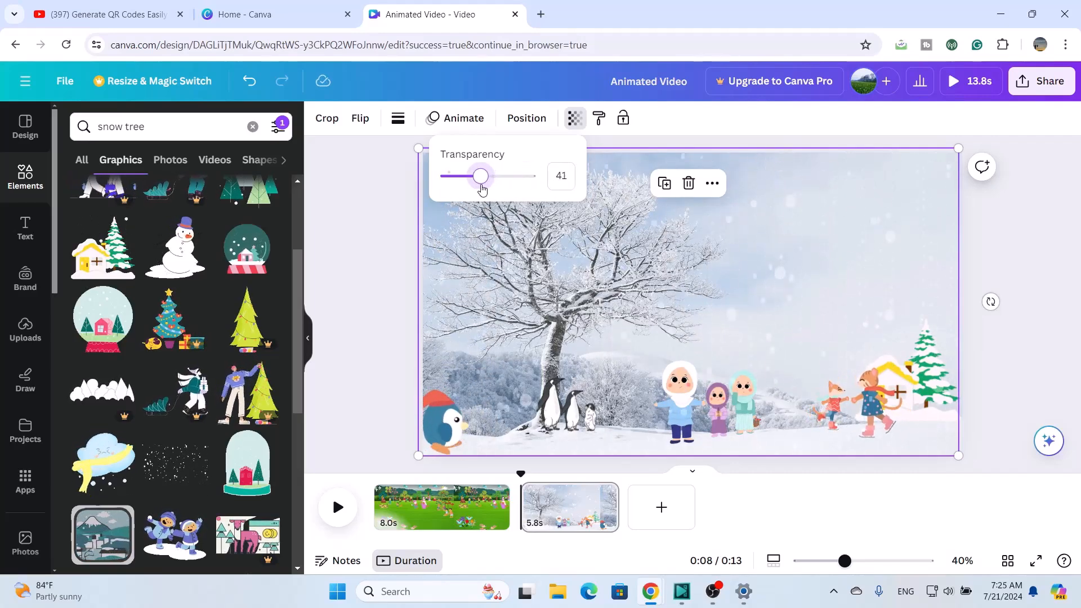
left_click(1003, 361)
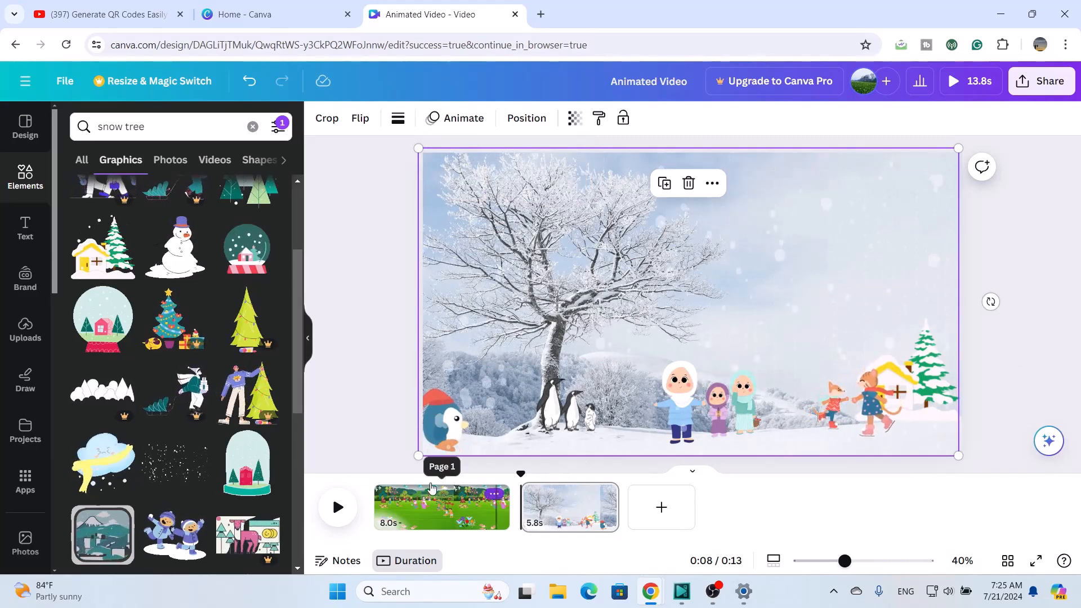
key("Escape")
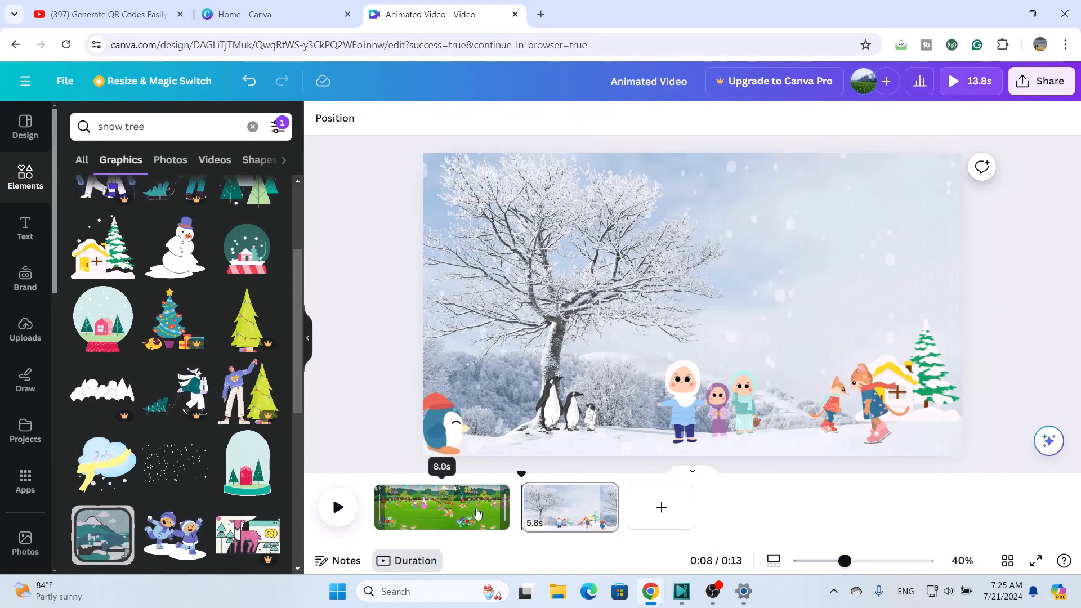
Step: Trim the park page to 4.3 seconds and the snowy page to 3.2 seconds
left_click(445, 509)
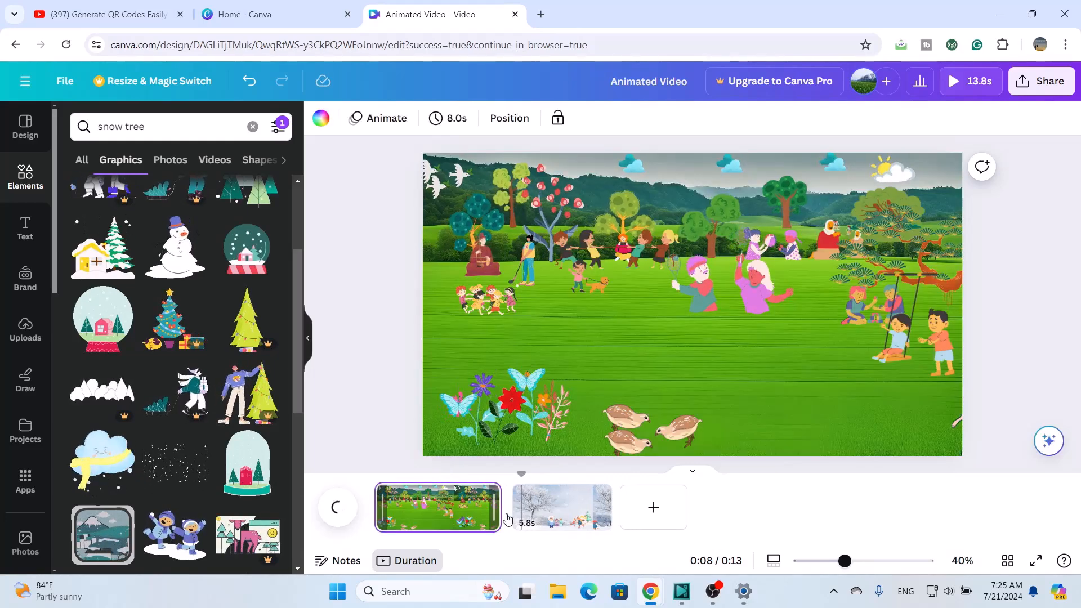
left_click_drag(508, 507, 448, 507)
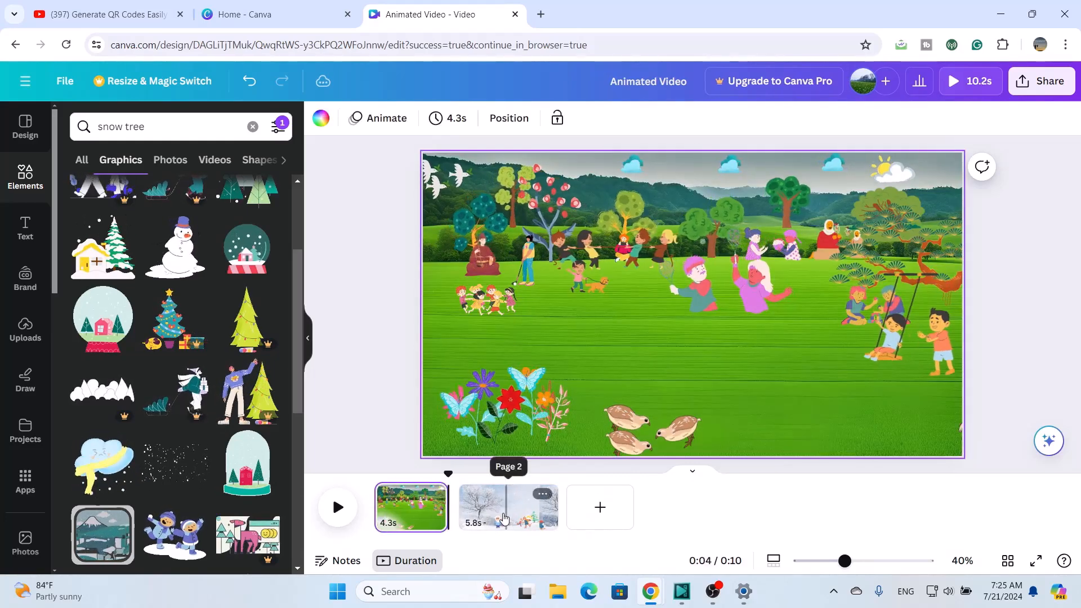
left_click(538, 516)
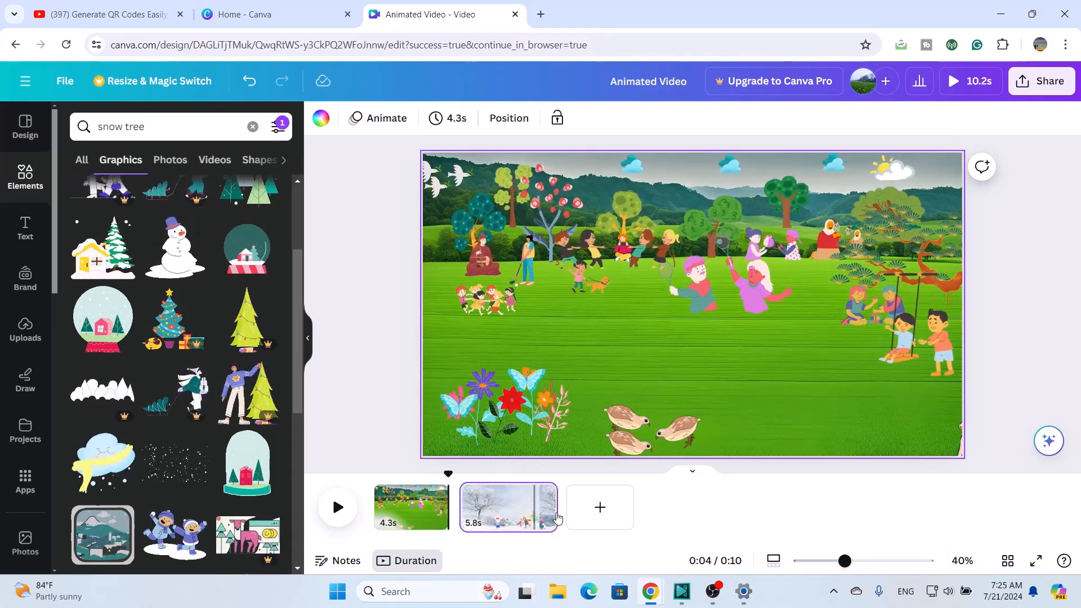
left_click_drag(558, 513, 514, 515)
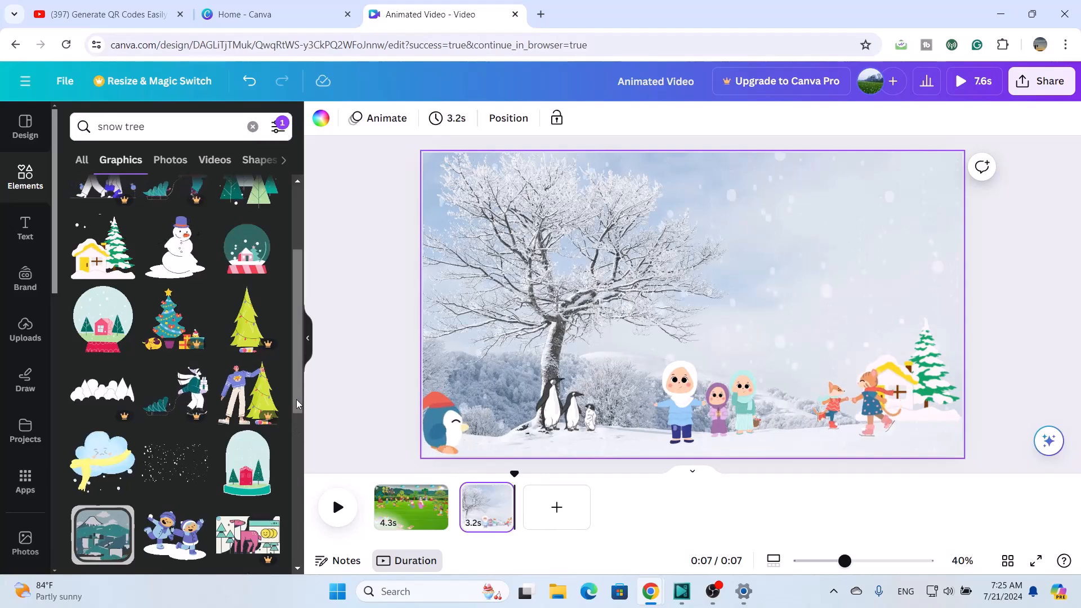
Step: Look through the remaining animated snow tree graphics and the general element categories for more material
scroll(142, 409, "down", 4)
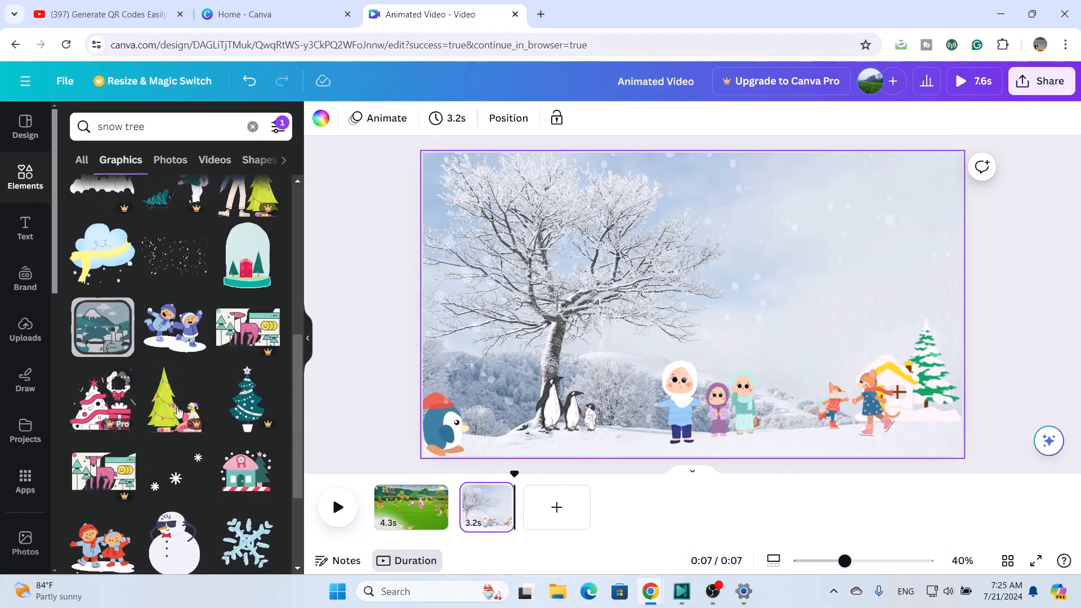
scroll(197, 436, "down", 3)
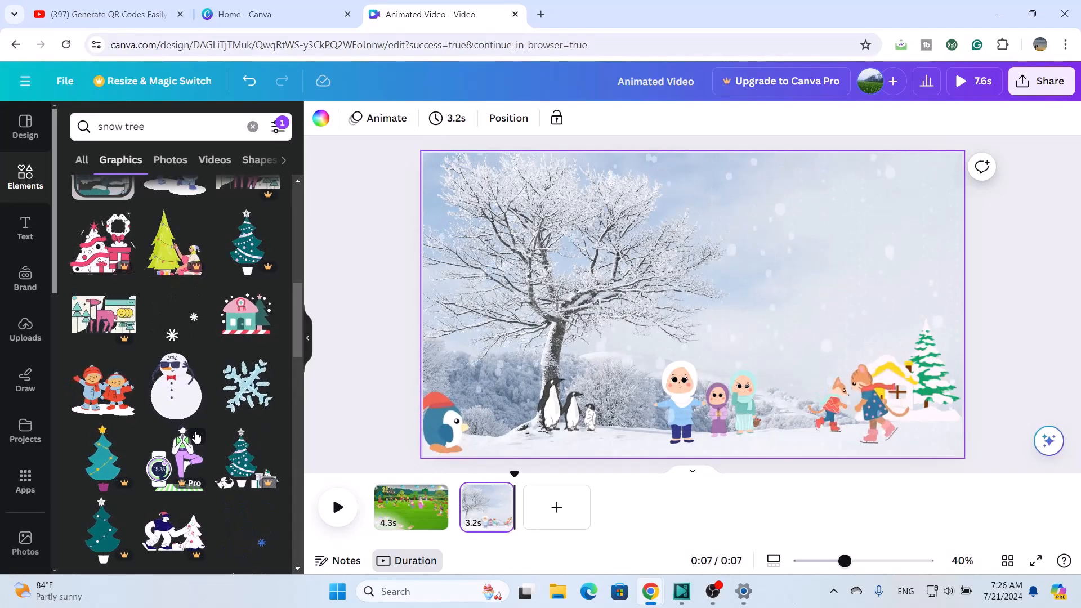
left_click(340, 426)
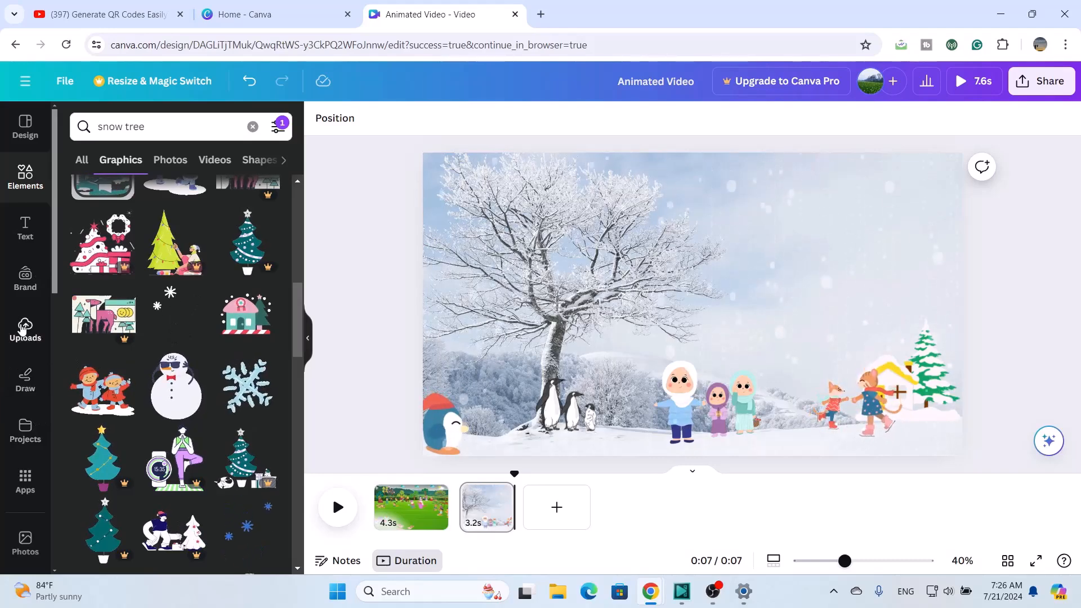
left_click(31, 186)
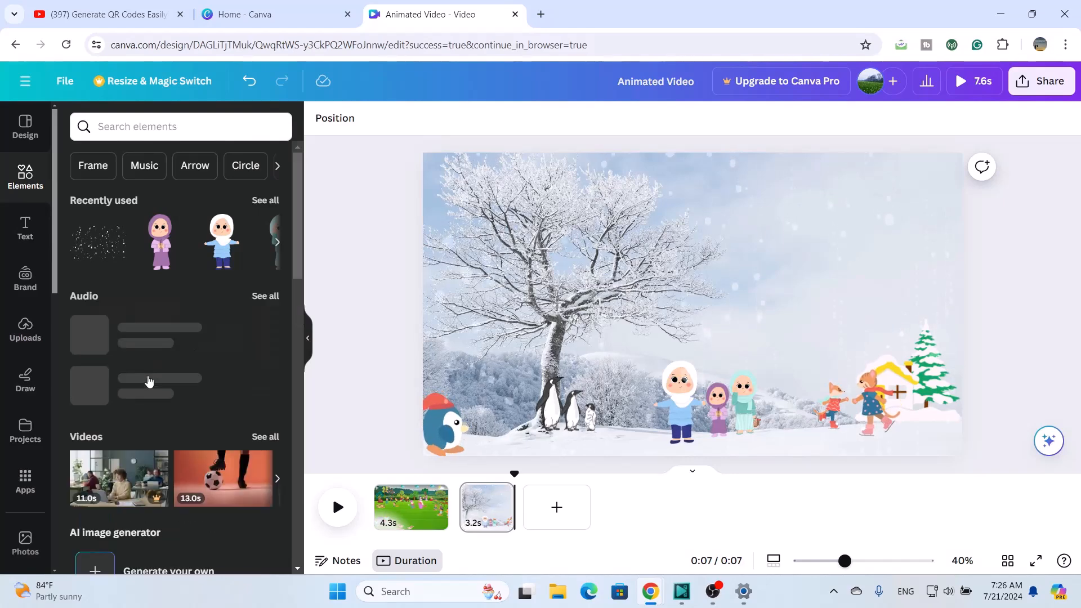
scroll(149, 381, "down", 10)
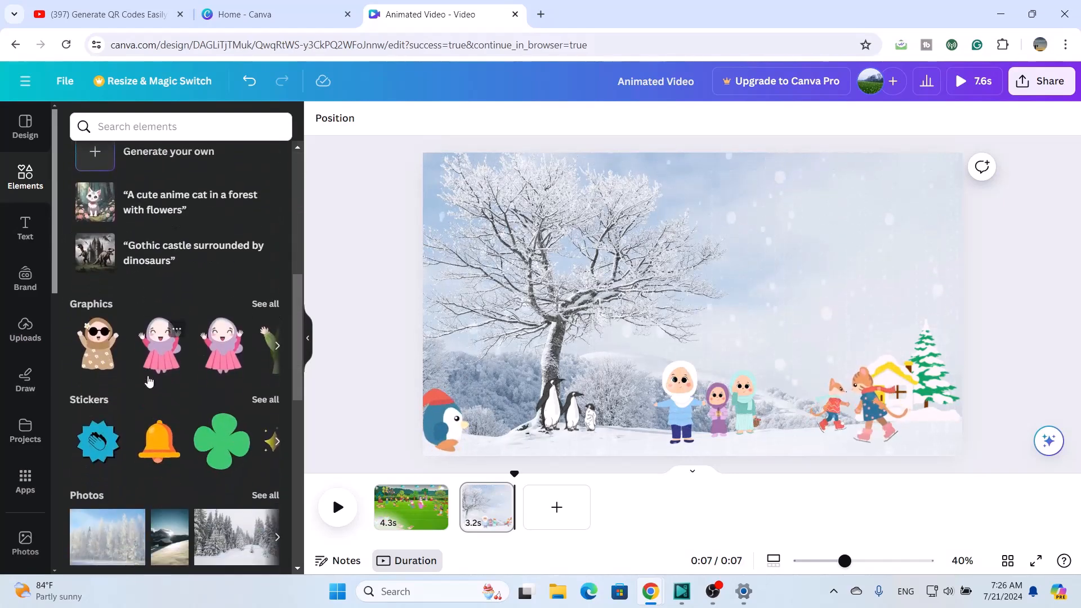
scroll(149, 381, "down", 10)
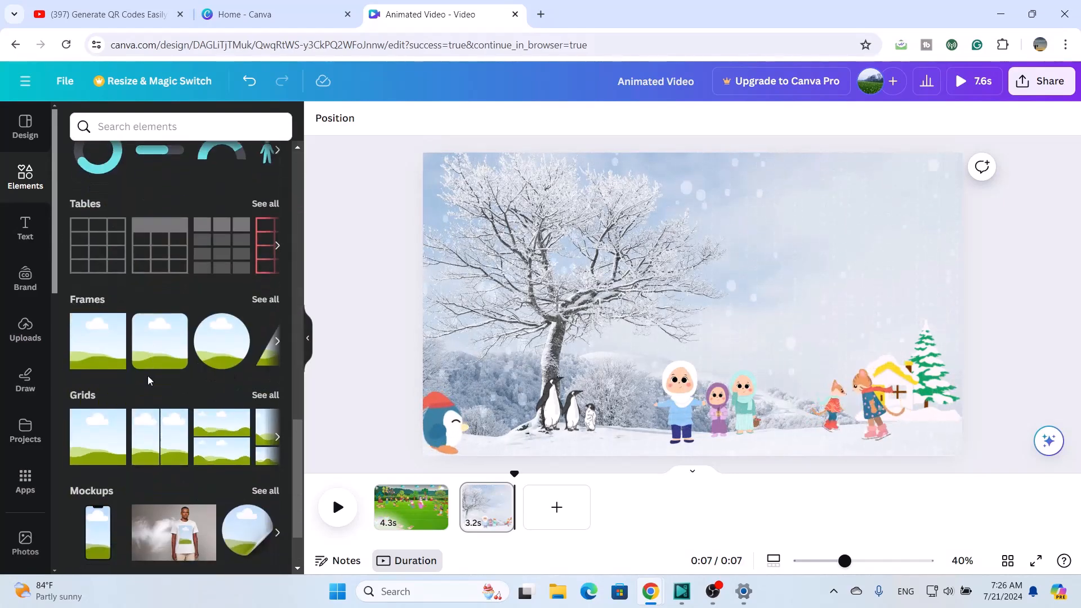
scroll(149, 381, "up", 10)
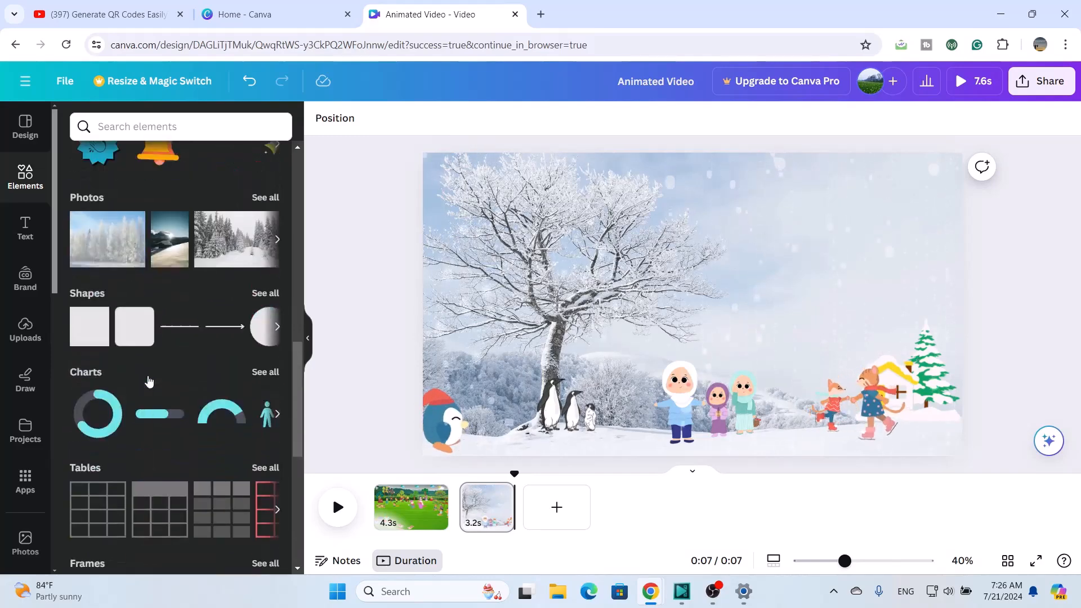
scroll(23, 428, "down", 5)
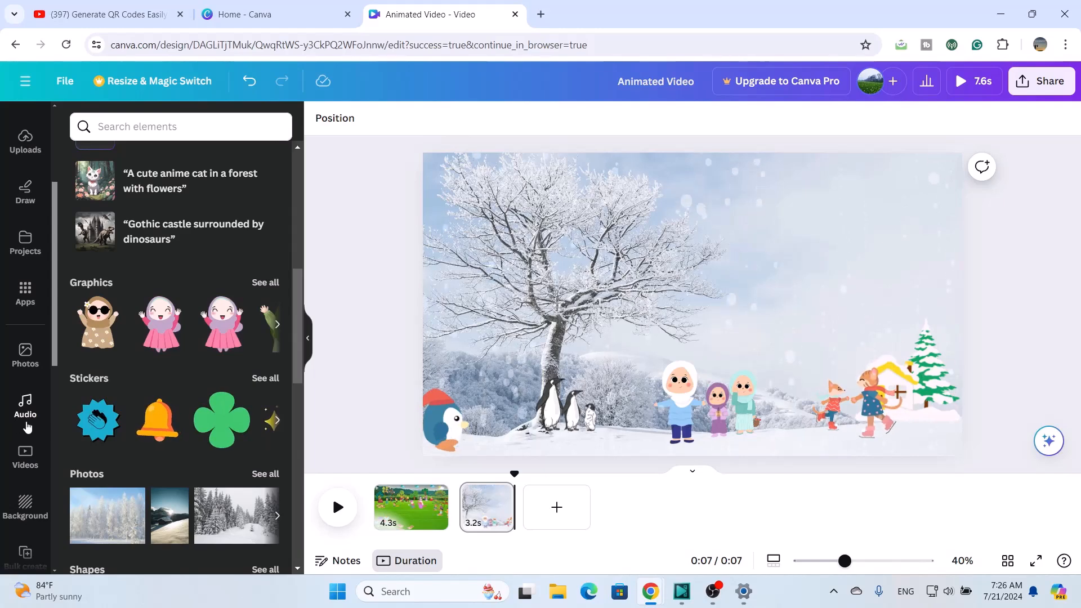
Step: Show all recently used audio tracks and listen to a short preview of Elegant Harp Arpeggio Music
left_click(27, 425)
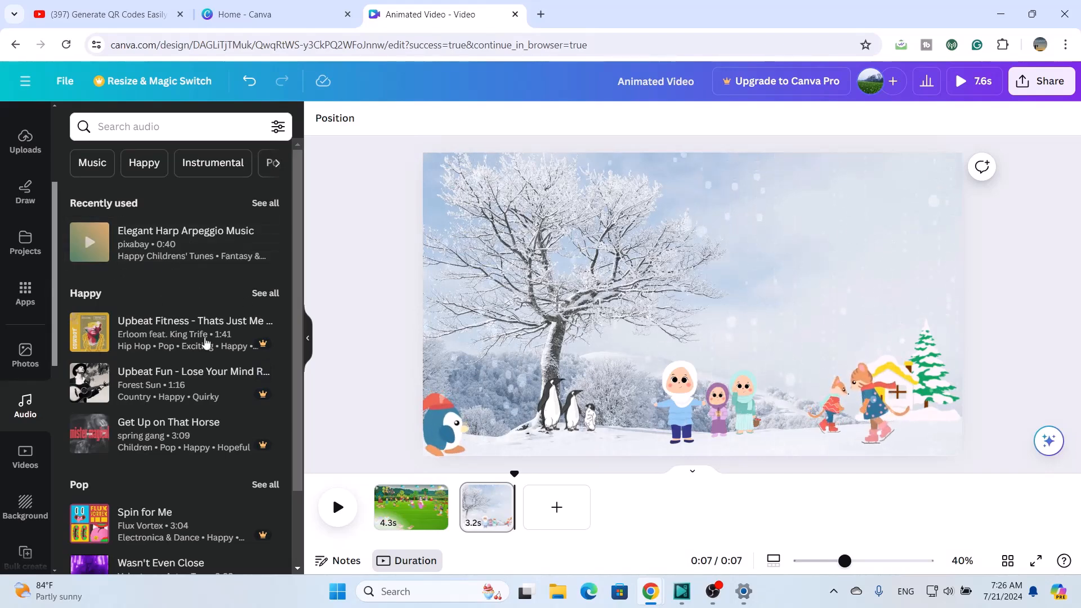
left_click(265, 203)
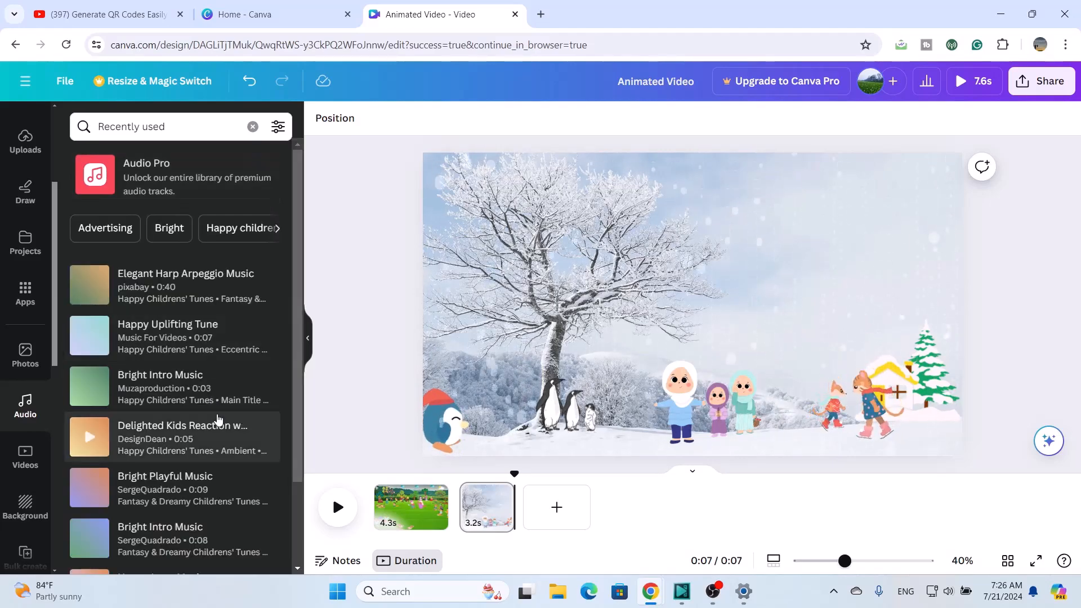
scroll(218, 421, "down", 2)
scroll(218, 421, "up", 2)
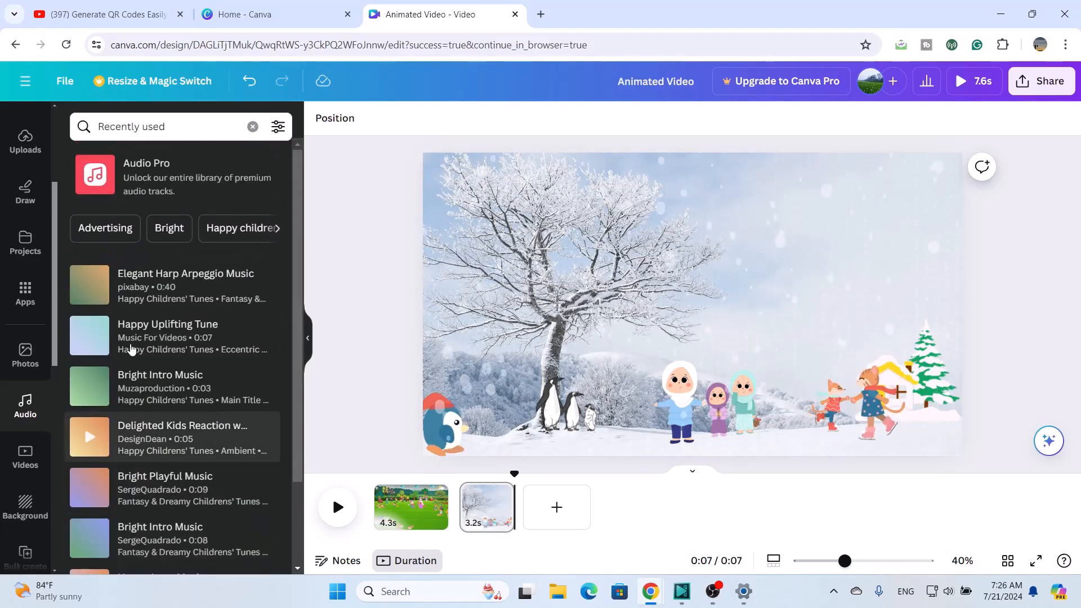
left_click(107, 291)
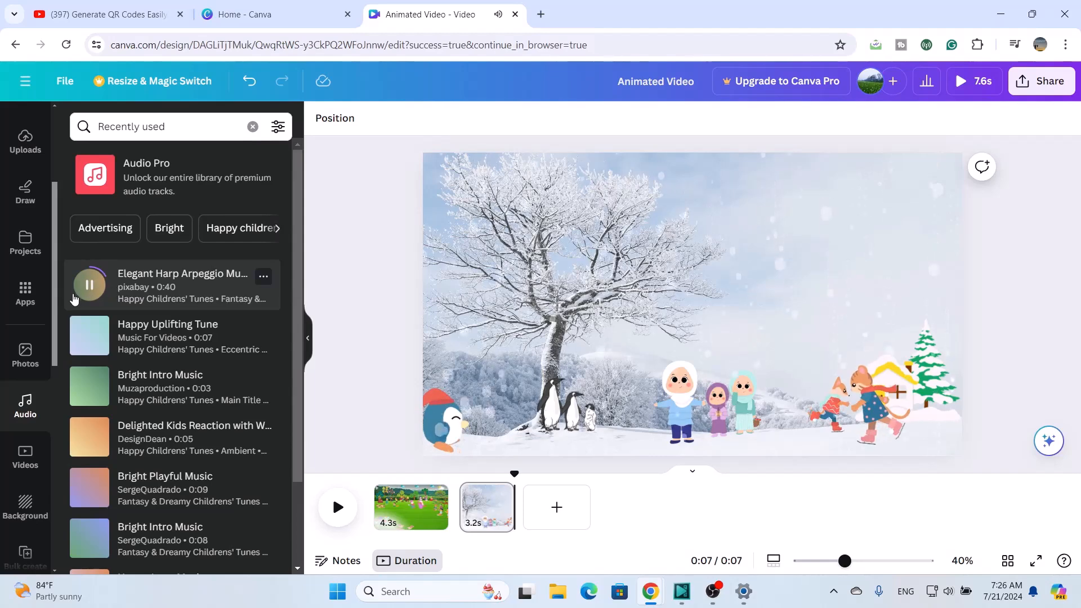
left_click(93, 291)
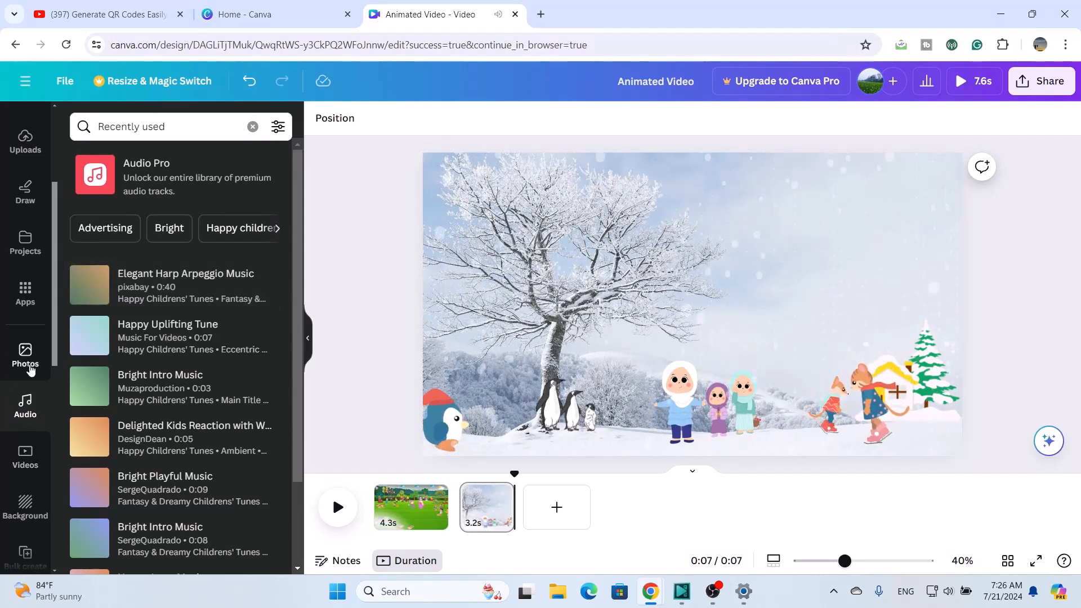
Step: Look through the Downloads folder in the file upload dialog for material to upload, and close the dialog without choosing a file
scroll(28, 369, "down", 3)
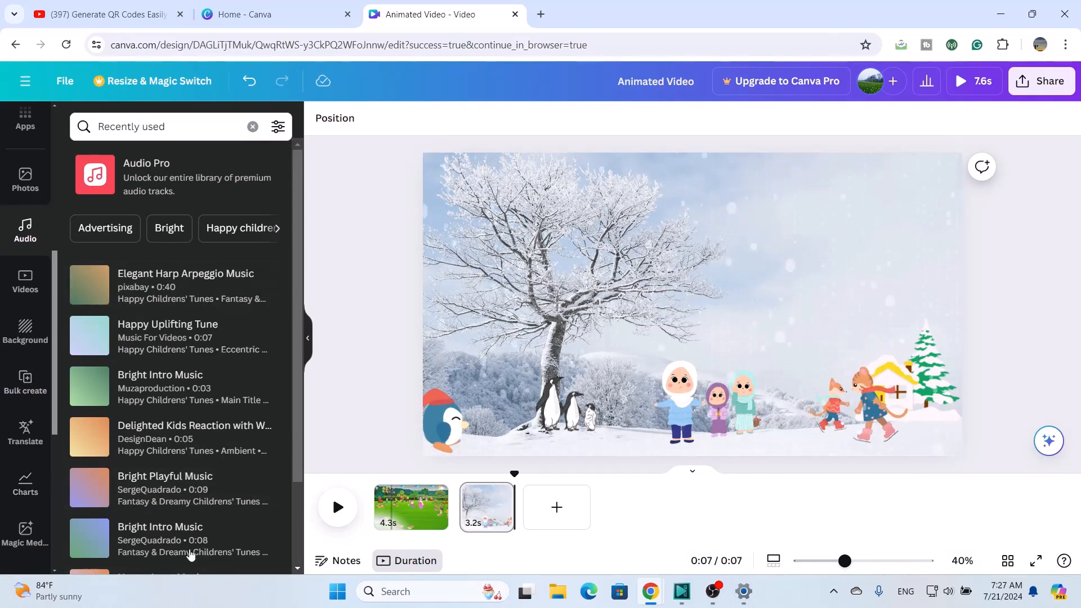
scroll(18, 386, "up", 5)
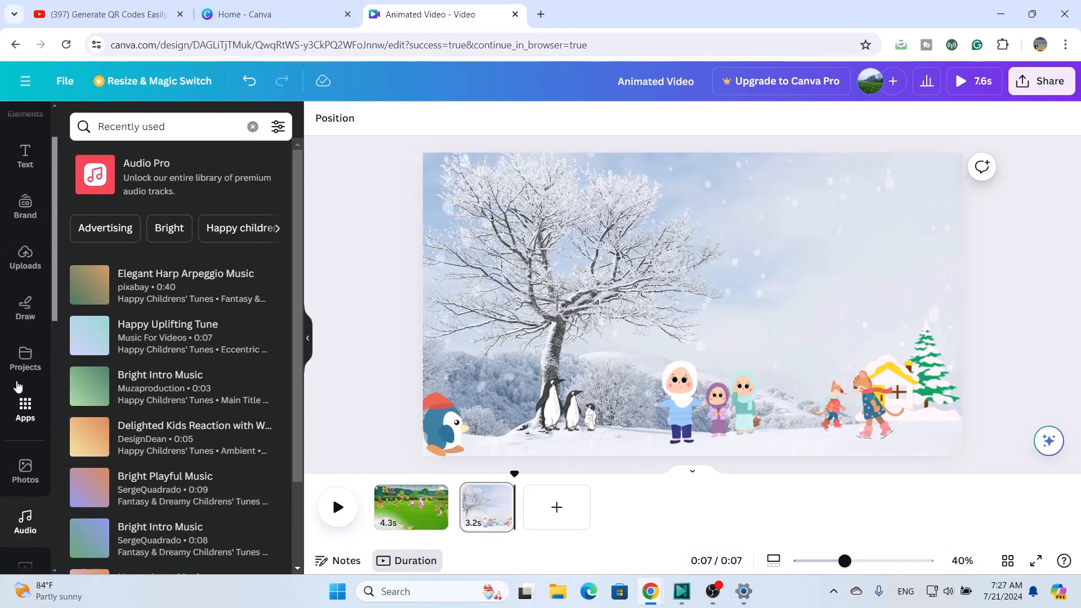
scroll(12, 446, "down", 3)
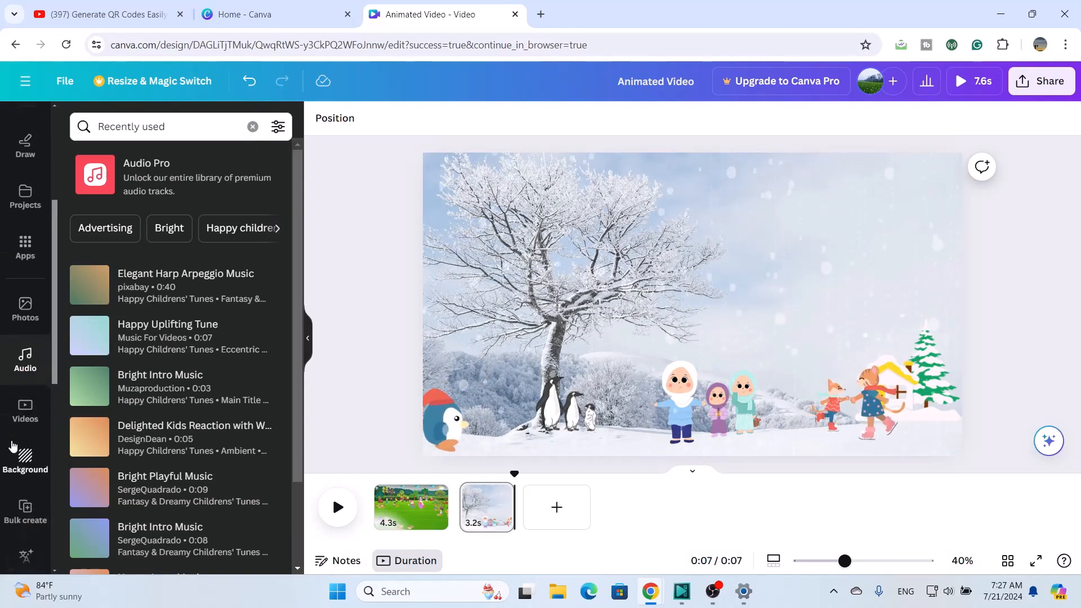
scroll(12, 446, "up", 4)
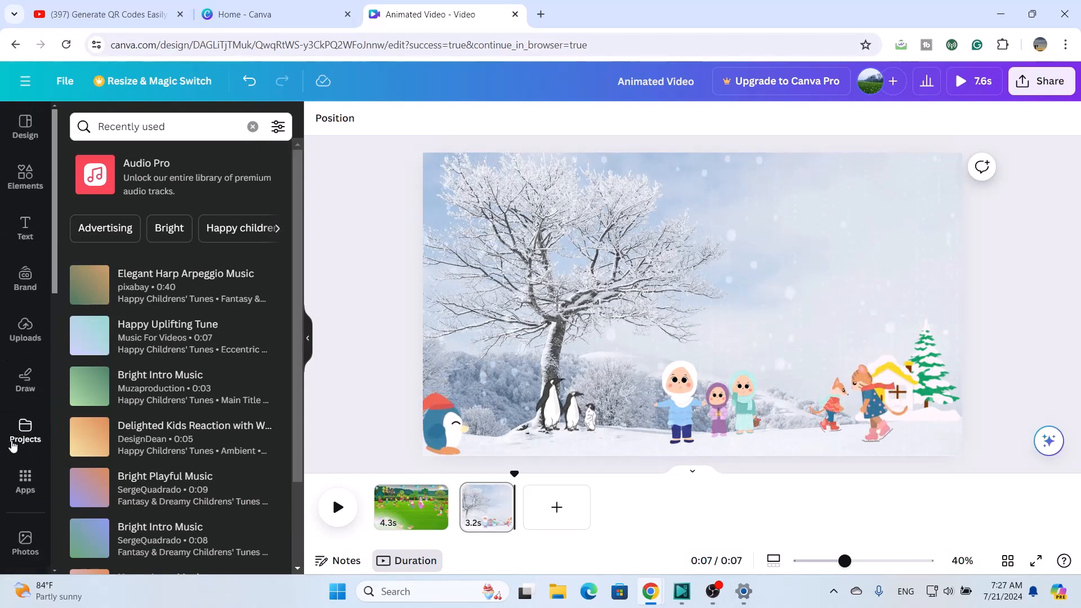
left_click(25, 326)
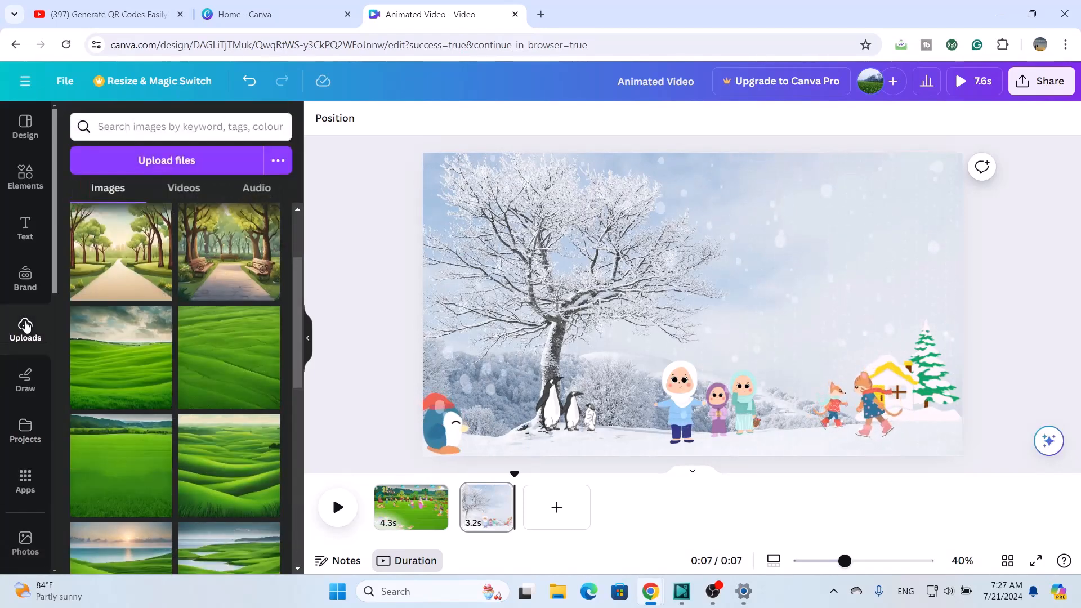
left_click(180, 161)
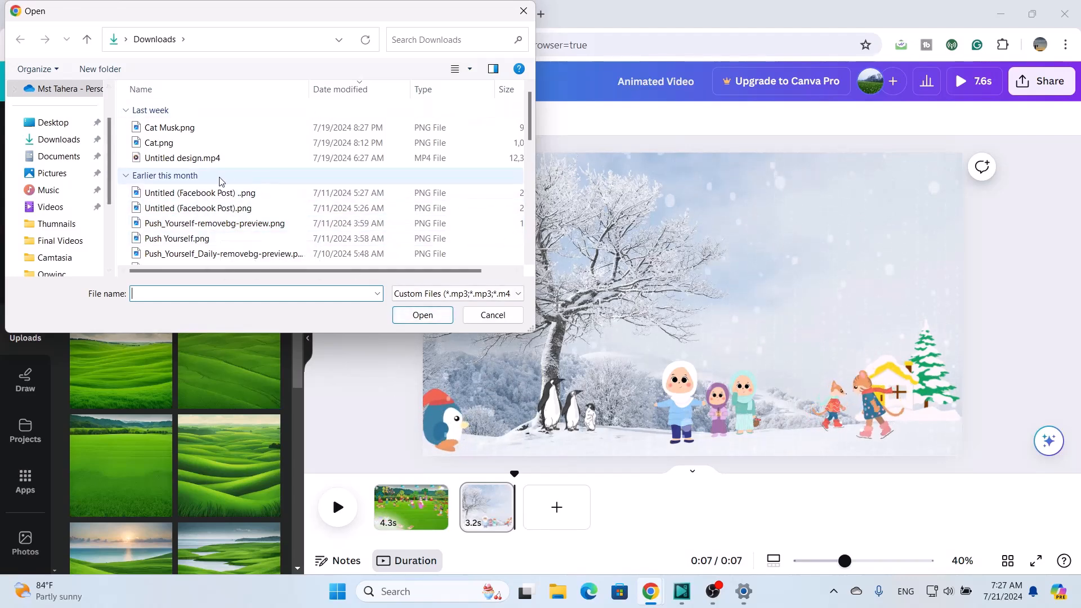
scroll(221, 180, "down", 1)
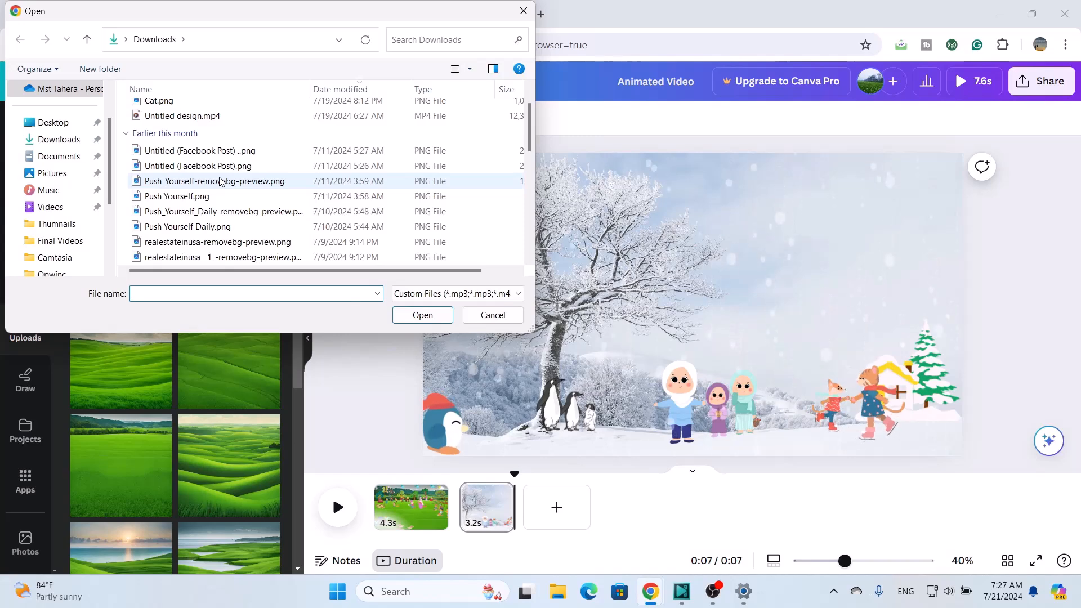
scroll(221, 181, "down", 3)
scroll(222, 180, "down", 4)
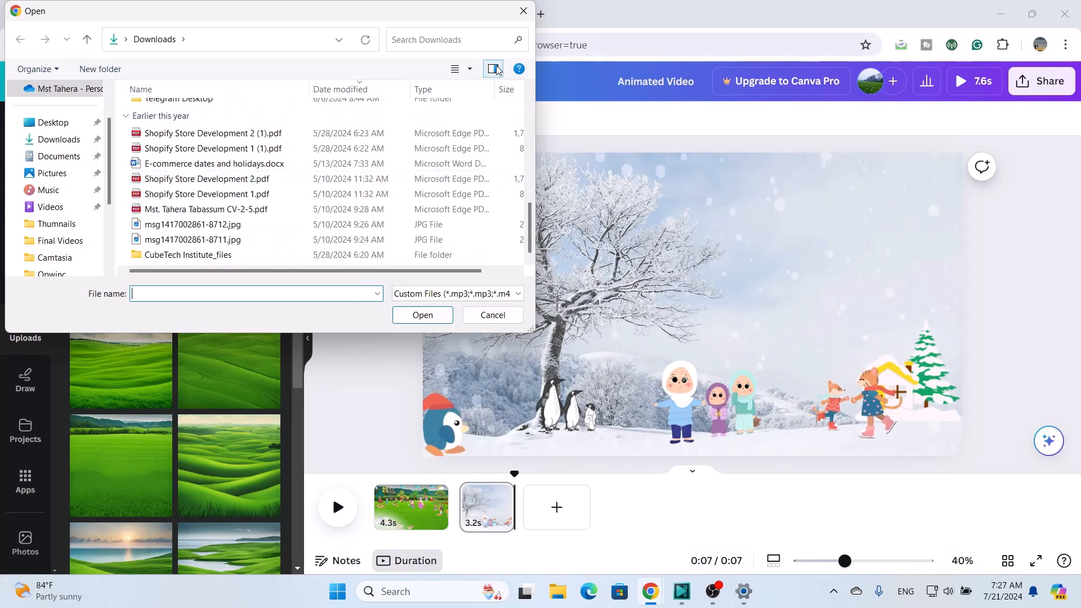
left_click(524, 12)
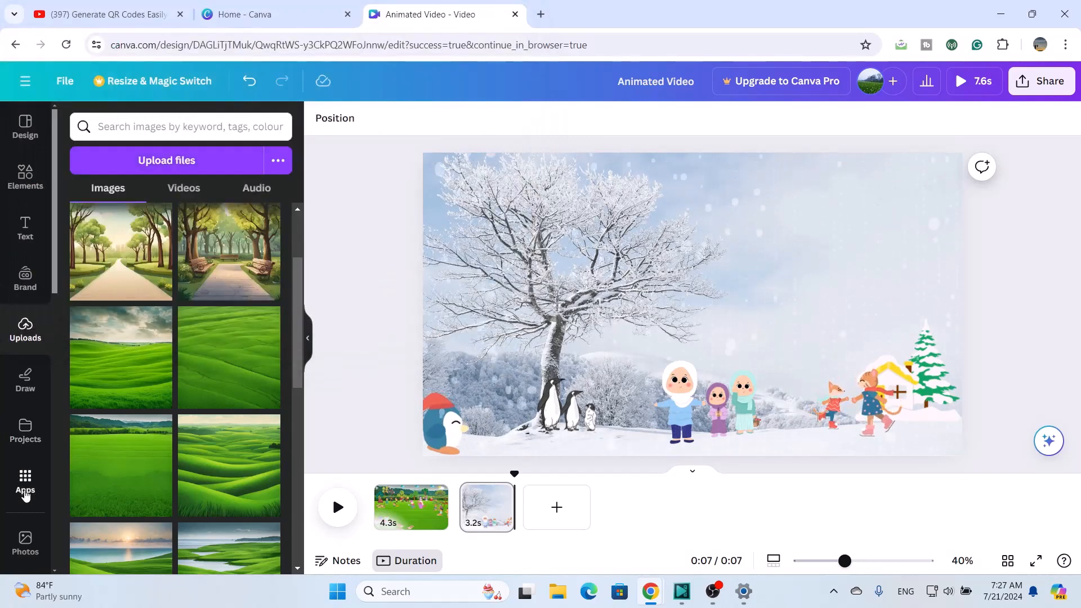
Step: Try adding the recently used Elegant Harp Arpeggio Music track to the timeline, and delete it again
scroll(31, 442, "down", 1)
scroll(31, 442, "down", 2)
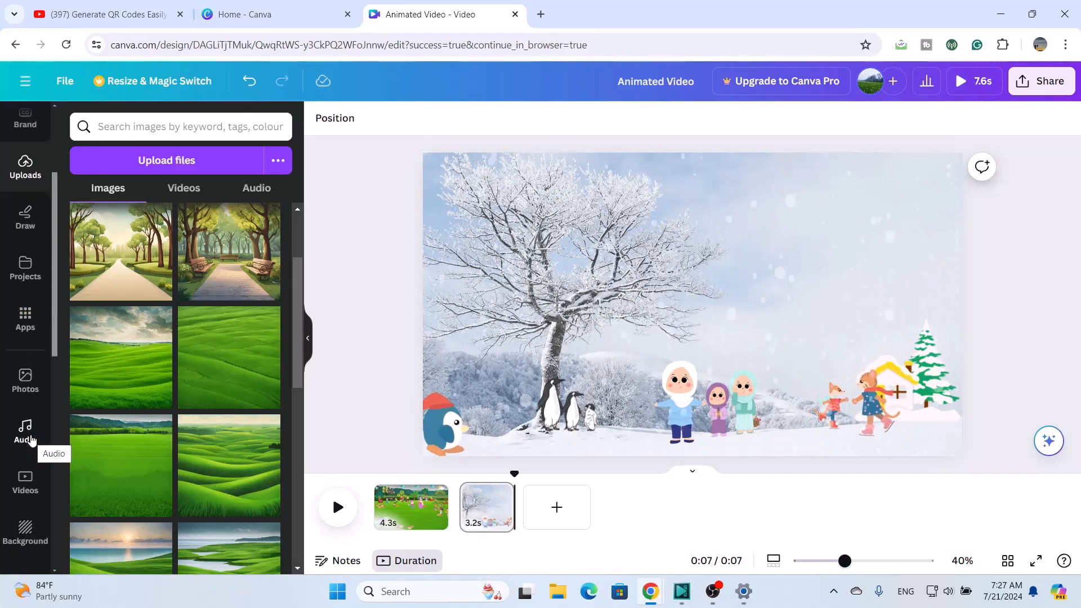
left_click(31, 440)
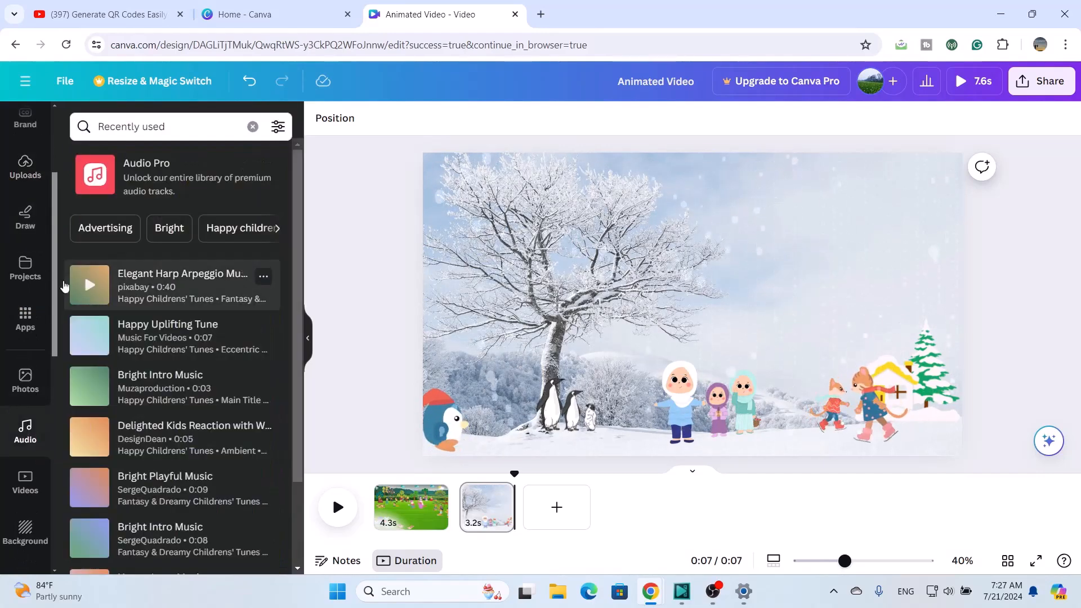
left_click(119, 282)
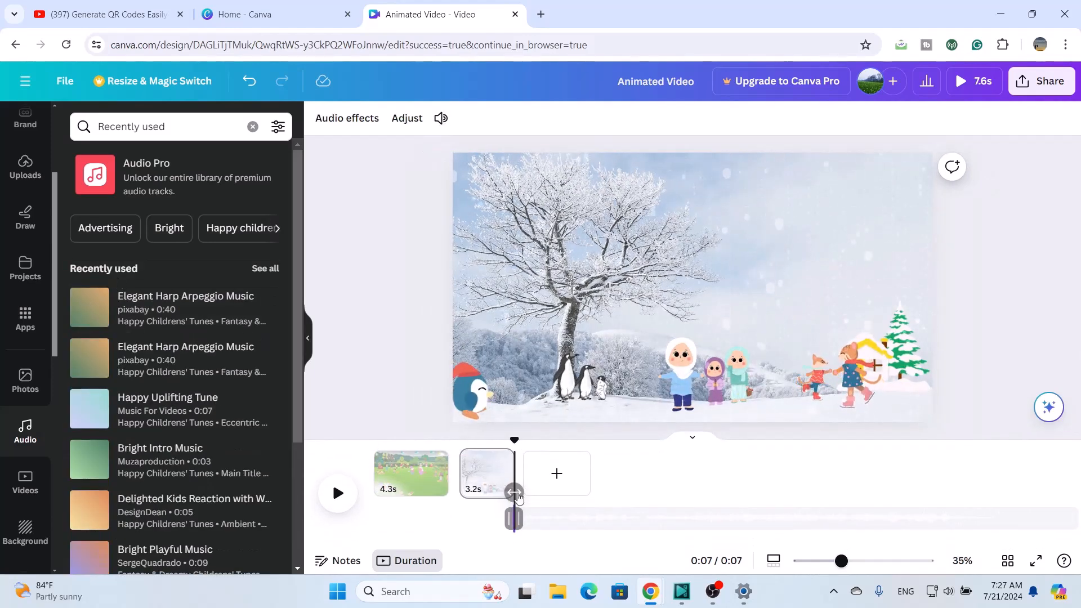
key("Delete")
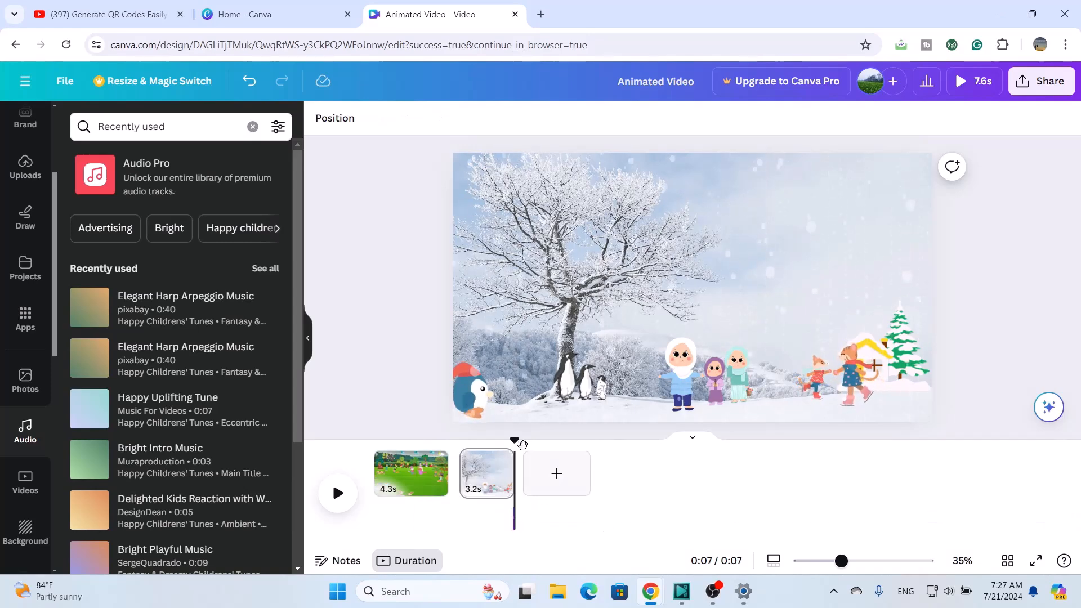
Step: Add the Happy Uplifting Tune track at the start of the video and play both pages with it
left_click(369, 452)
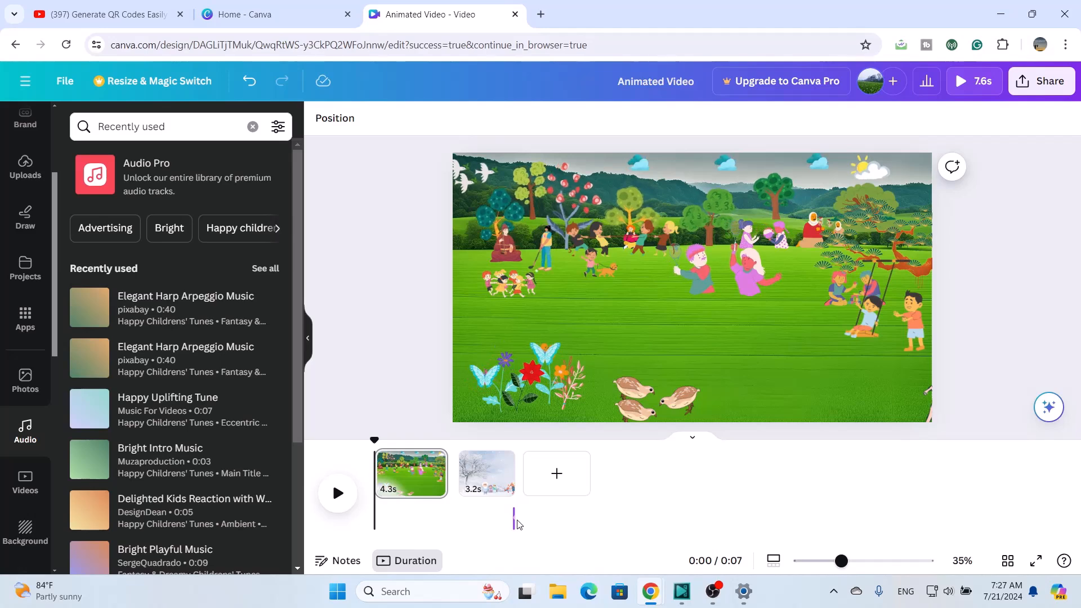
left_click_drag(211, 428, 373, 517)
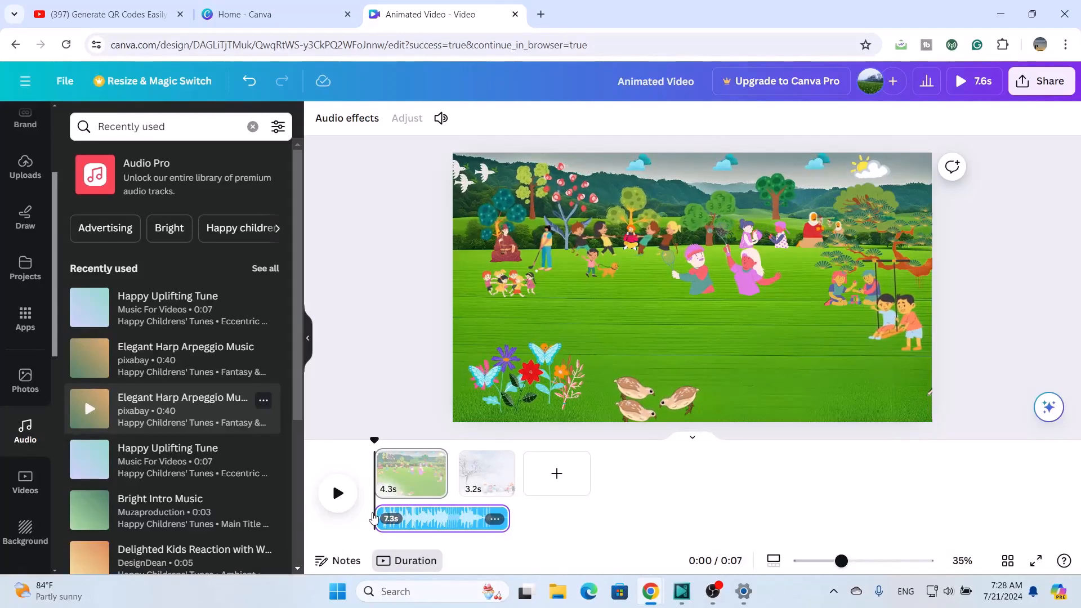
left_click(337, 494)
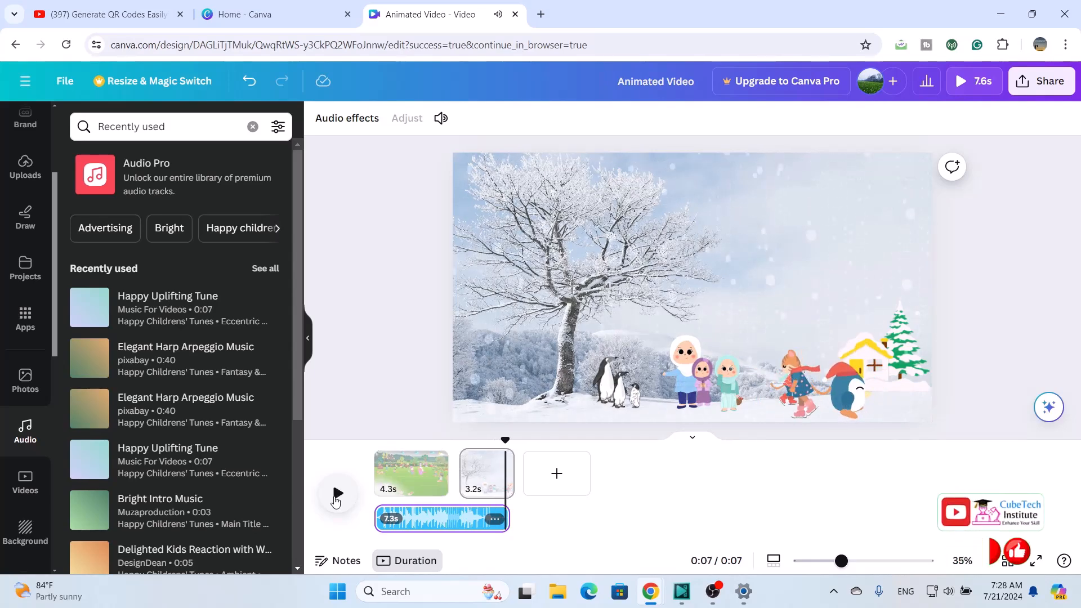
Step: Check the fade-in effect of the Happy Uplifting Tune track and lower the track's volume to 0
left_click(340, 118)
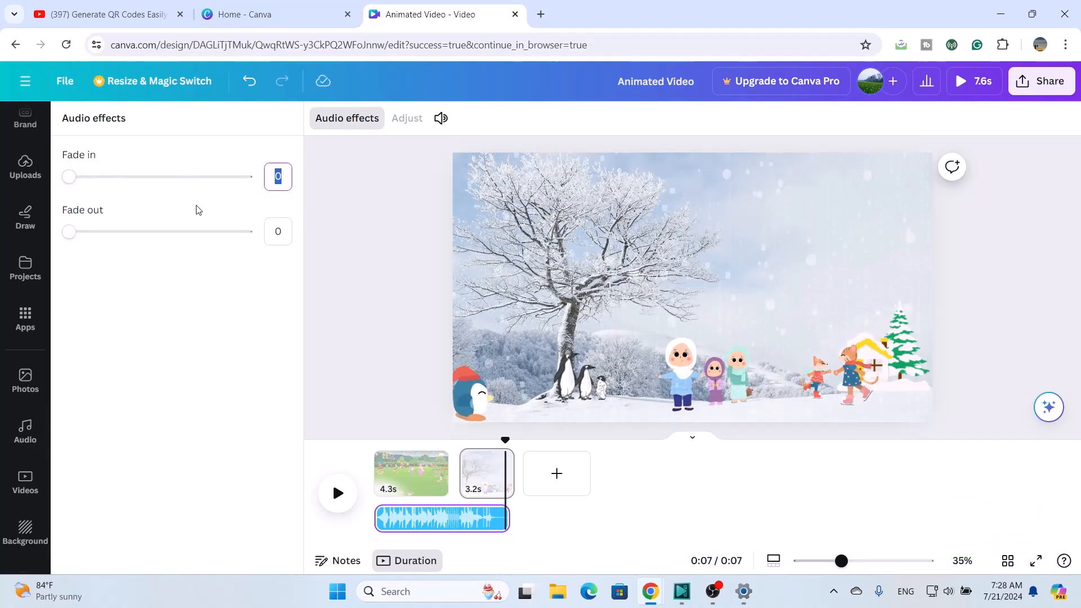
left_click_drag(70, 177, 35, 181)
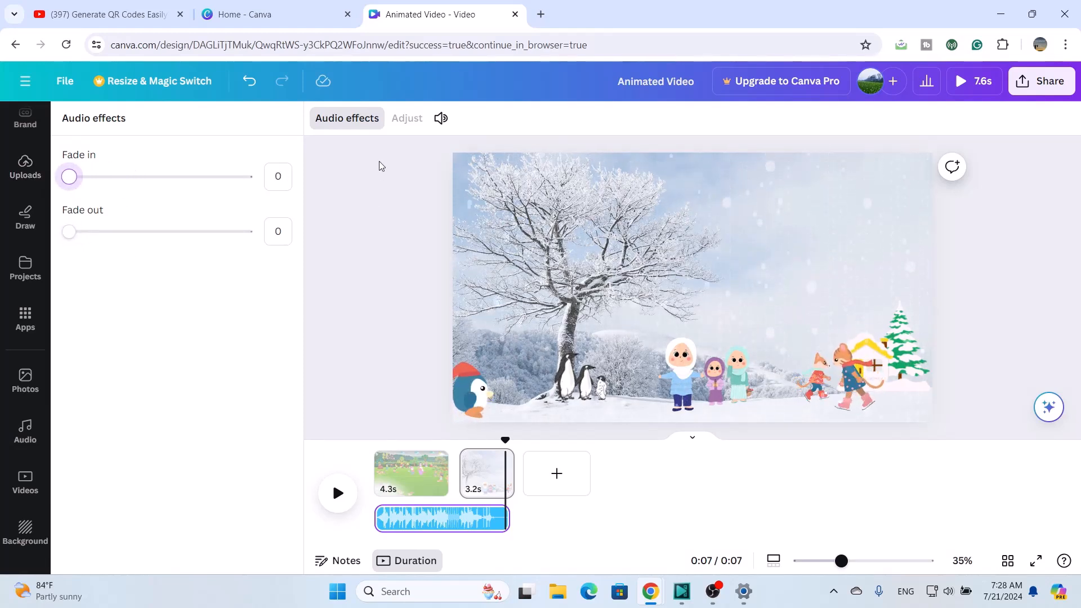
left_click(441, 118)
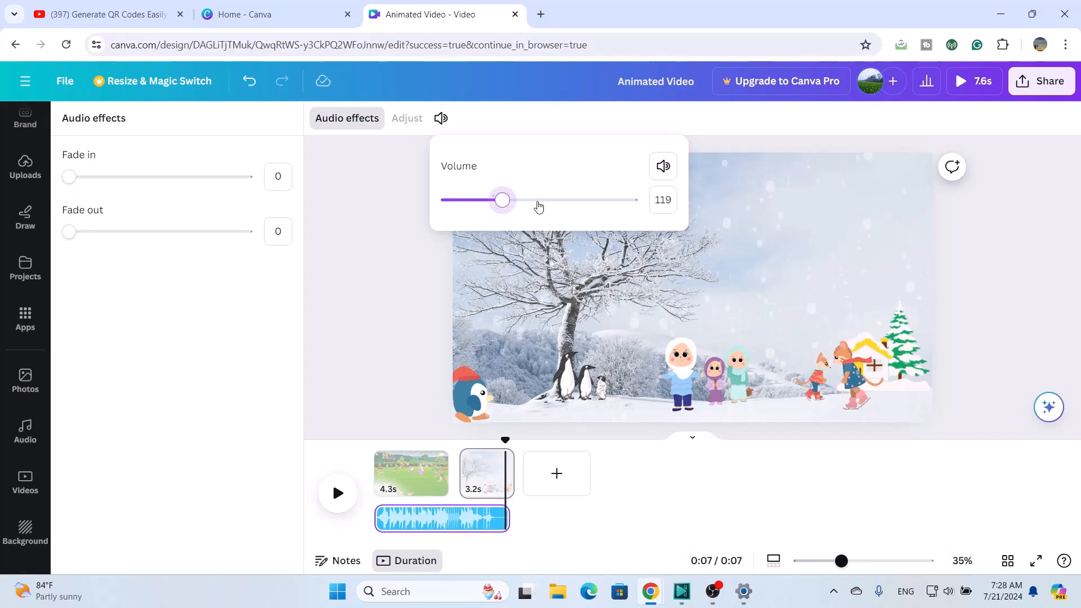
left_click_drag(539, 206, 411, 255)
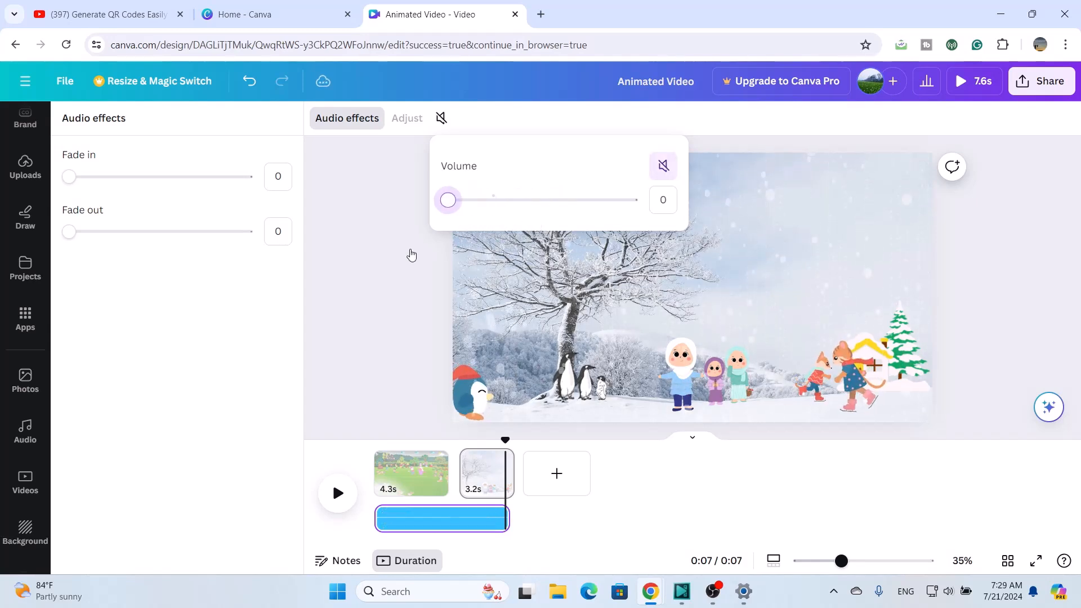
left_click(367, 276)
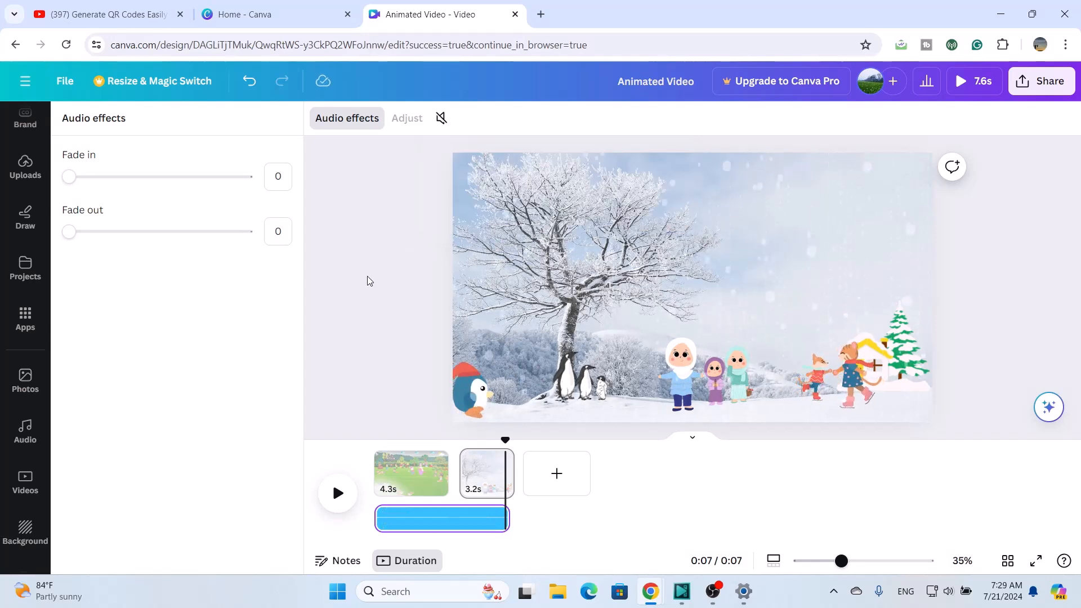
left_click(386, 385)
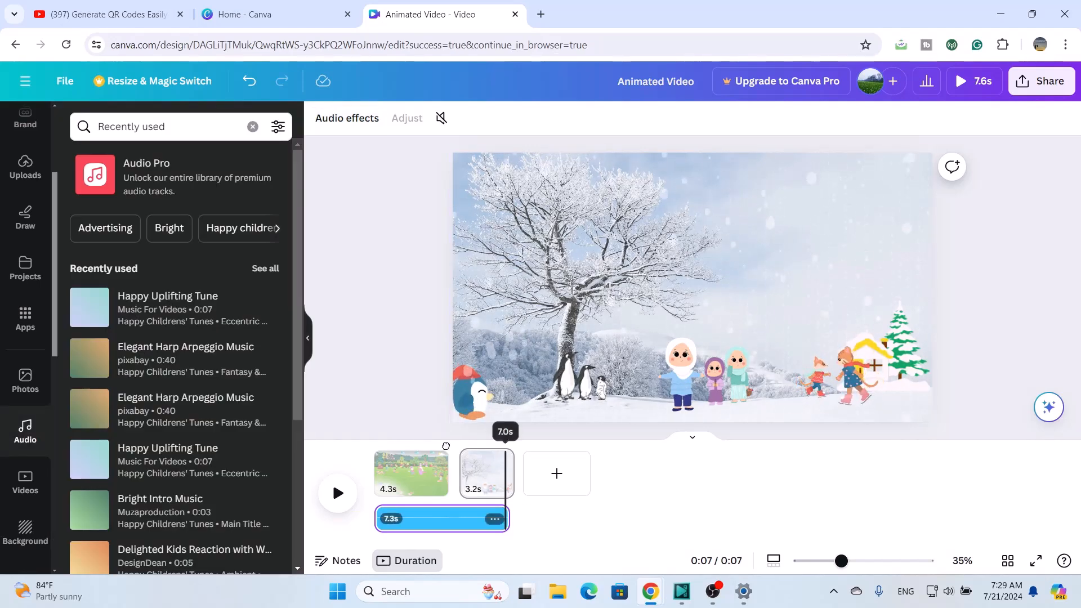
Step: Download both pages of the design as an MP4 video
left_click(416, 467)
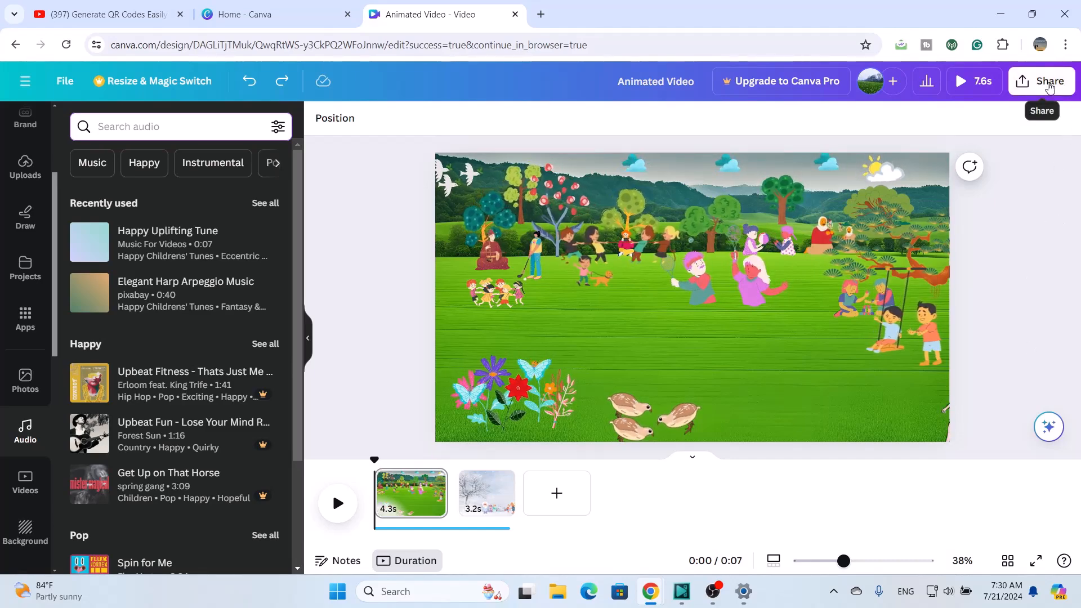
left_click(1047, 82)
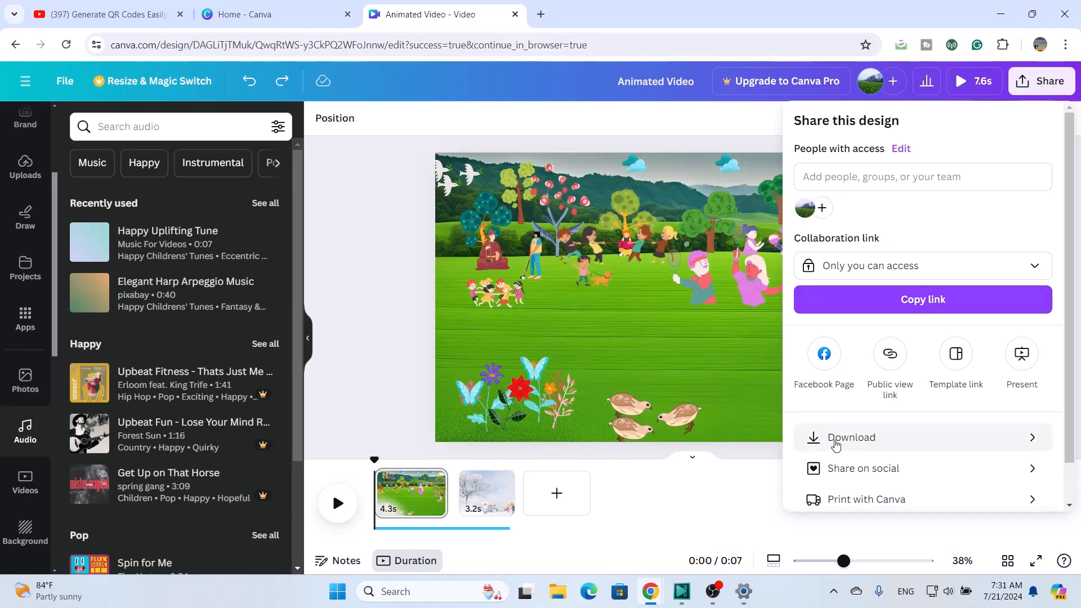
left_click(835, 444)
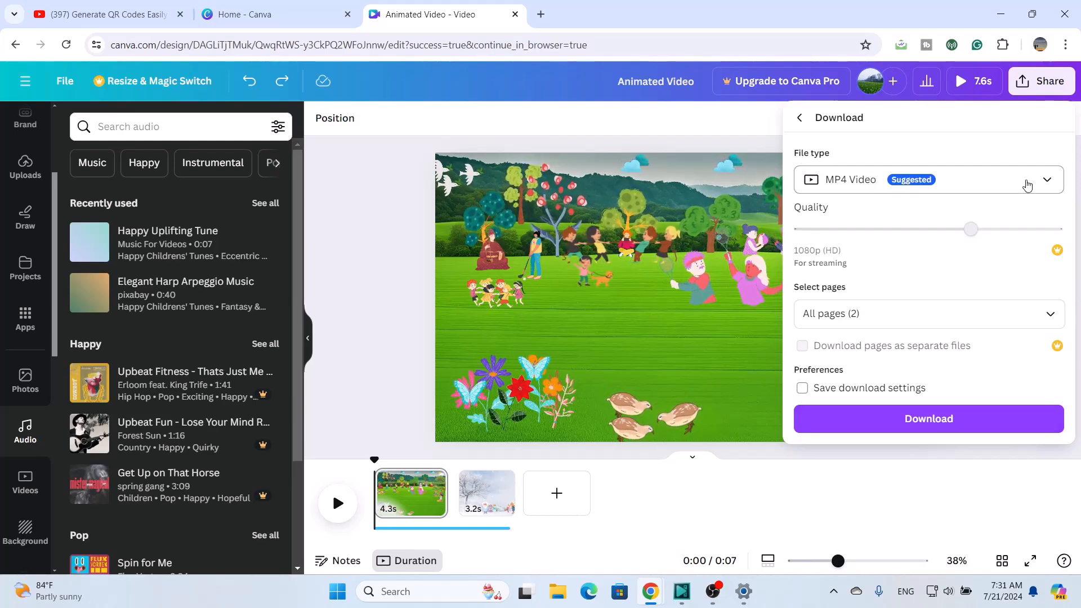
left_click(1036, 185)
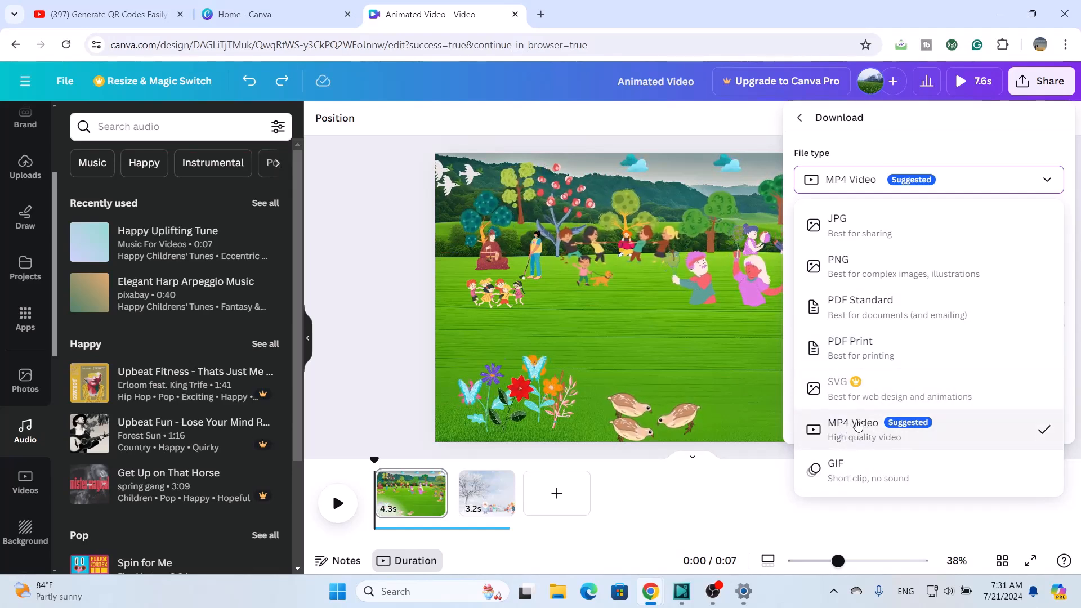
left_click(894, 428)
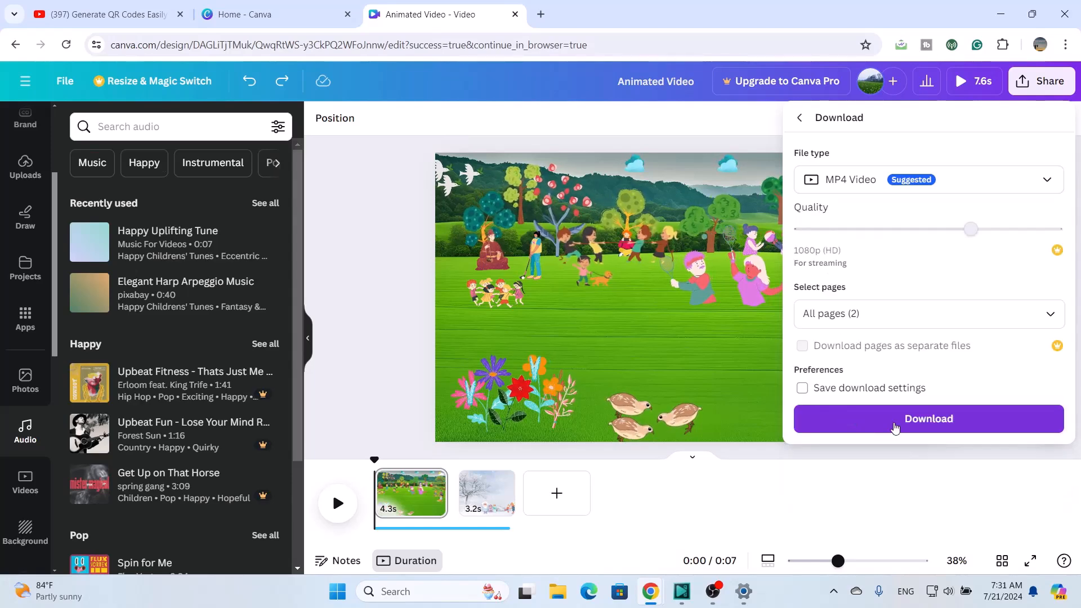
left_click(894, 428)
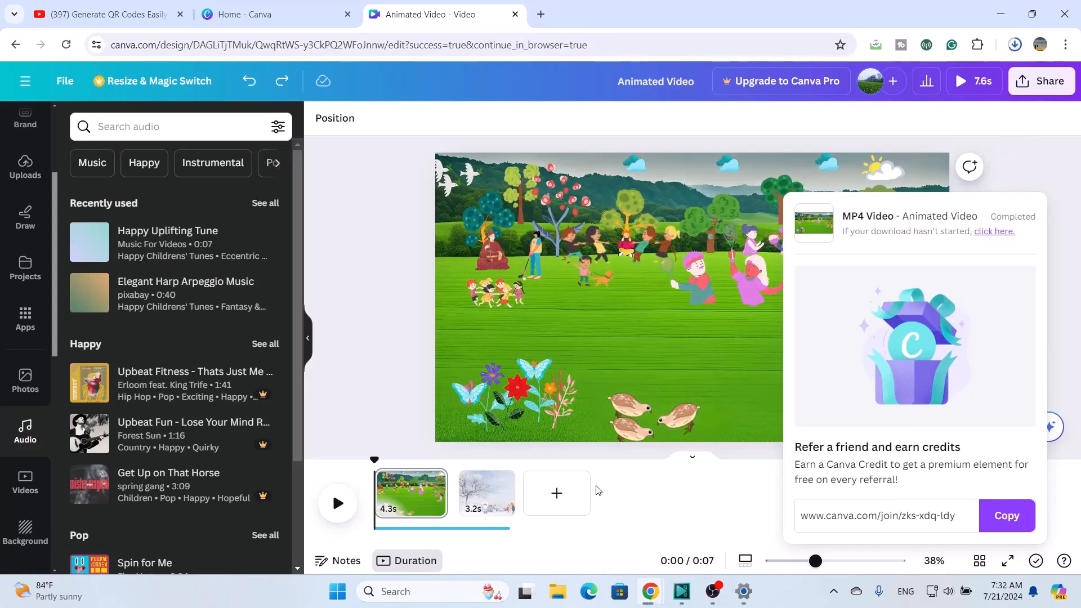
Step: Open the downloaded Animated Video.mp4 in the media player
left_click(1013, 48)
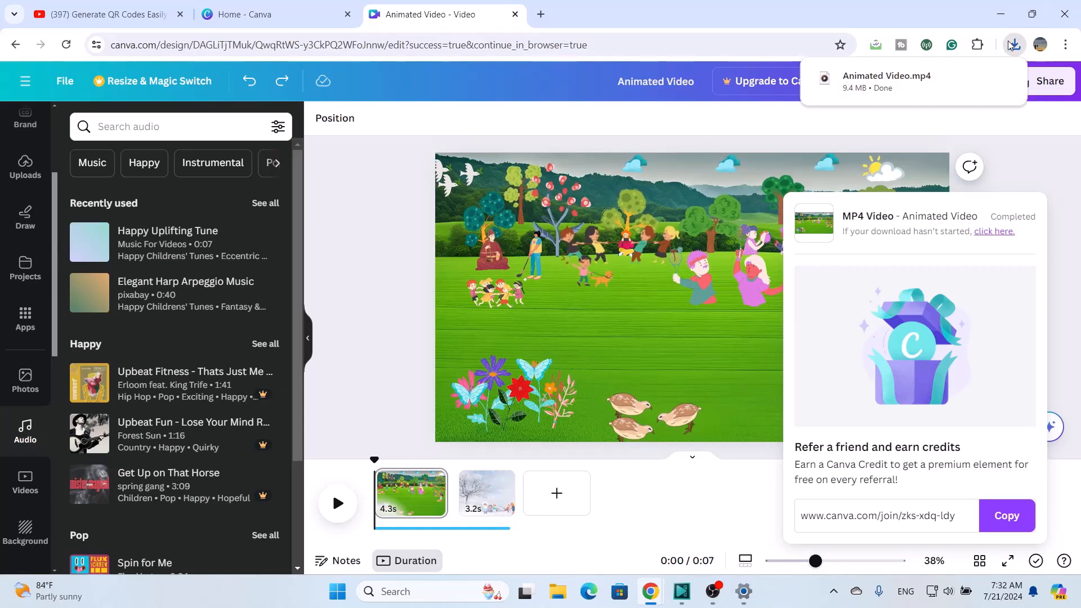
mouse_move(888, 90)
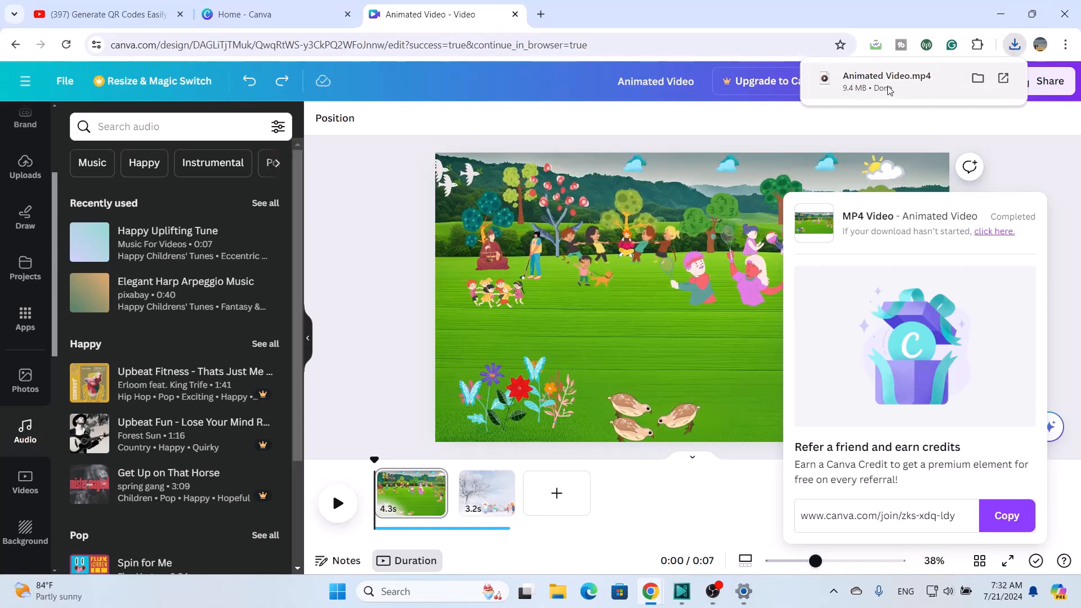
left_click(888, 90)
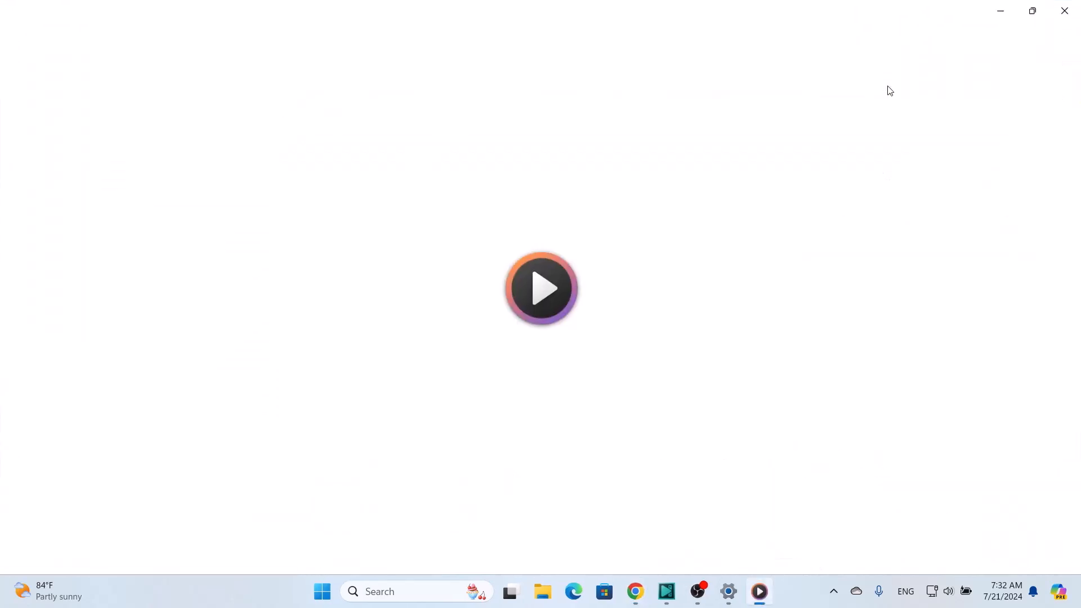